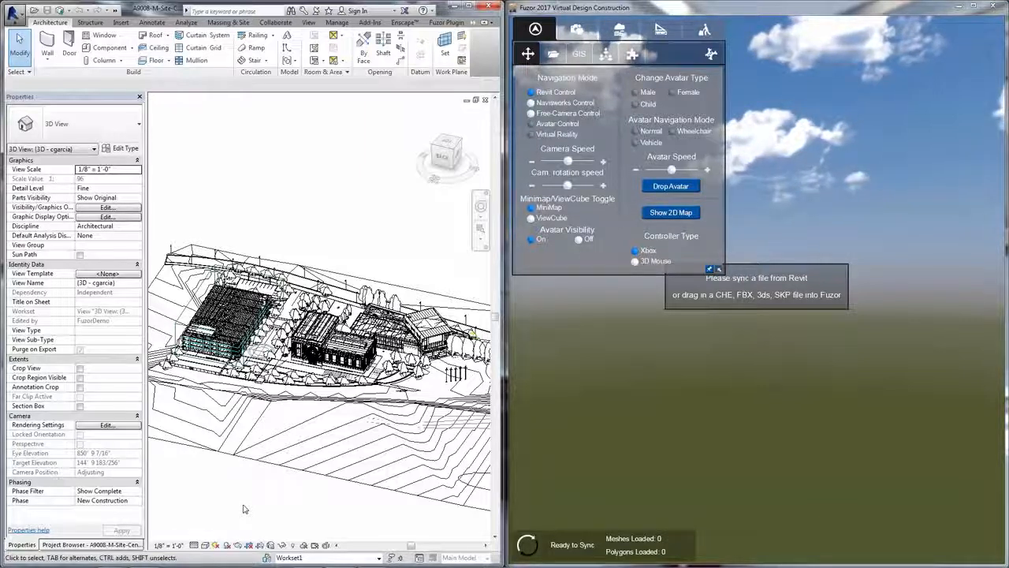
Launch Fuzor 2017 Virtual Design Construction from Revit and include all the listed linked documents in the sync
left_click(434, 25)
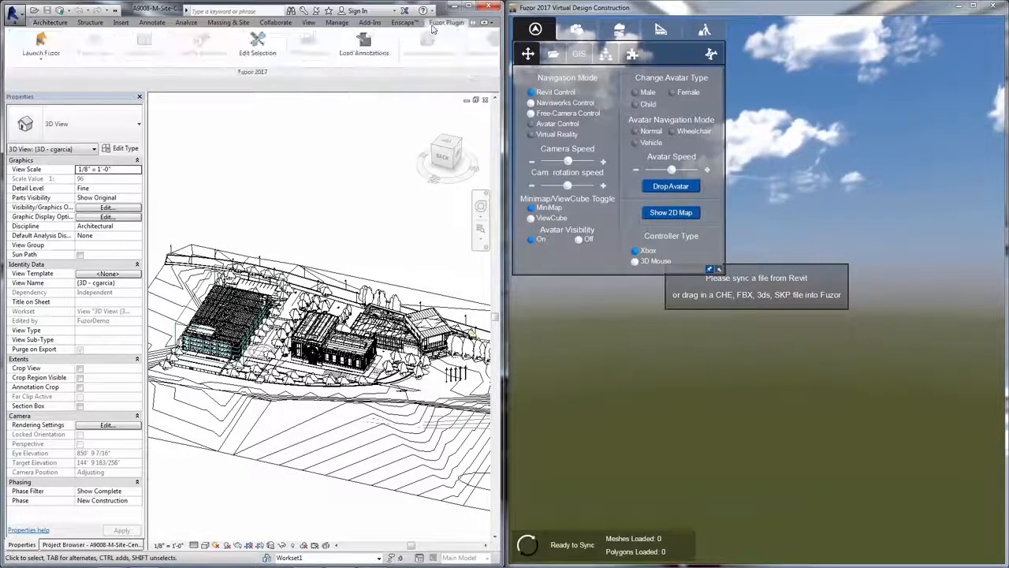
left_click(36, 62)
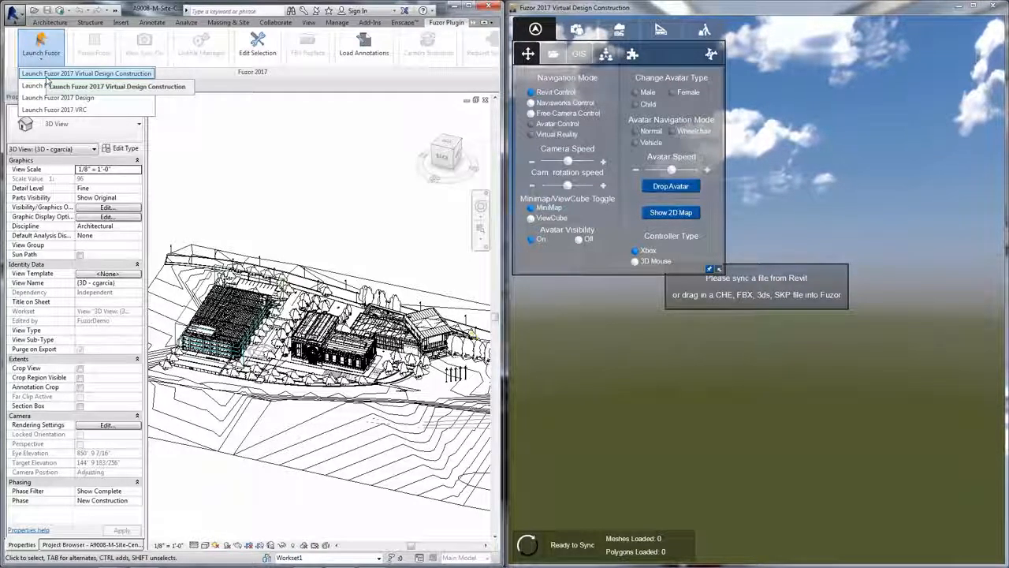
left_click(46, 77)
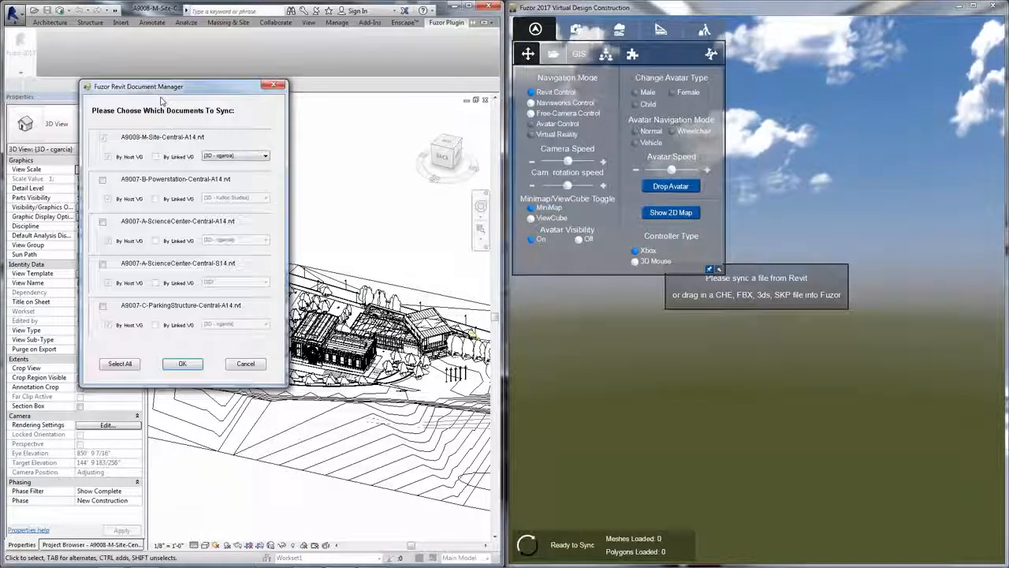
left_click_drag(170, 89, 558, 89)
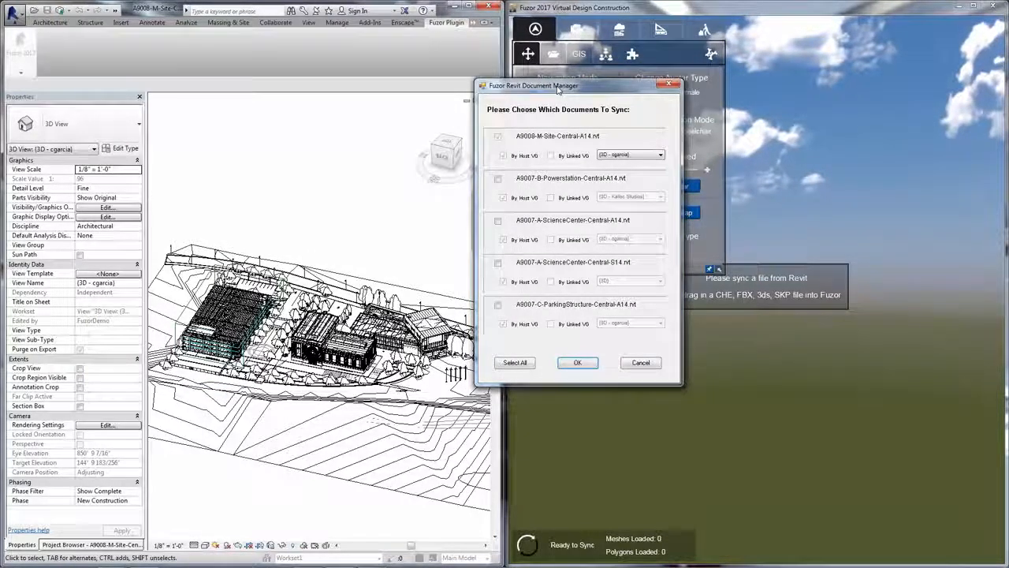
left_click(507, 364)
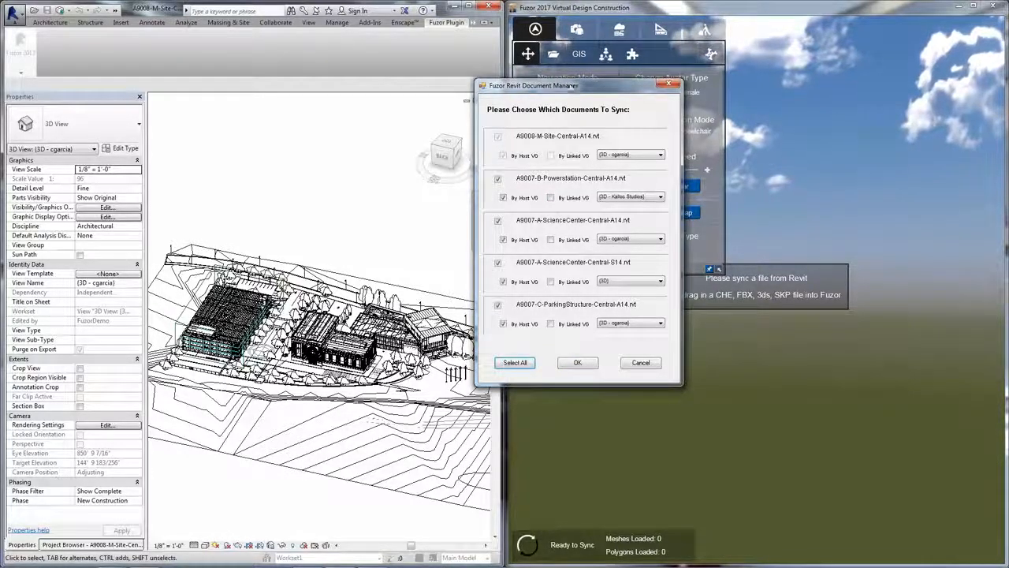
Set A9007-A-ScienceCenter-Central-A14.rvt to By Linked VG with the {3D - KallocProgrammer} view and start the sync
left_click_drag(569, 89, 578, 120)
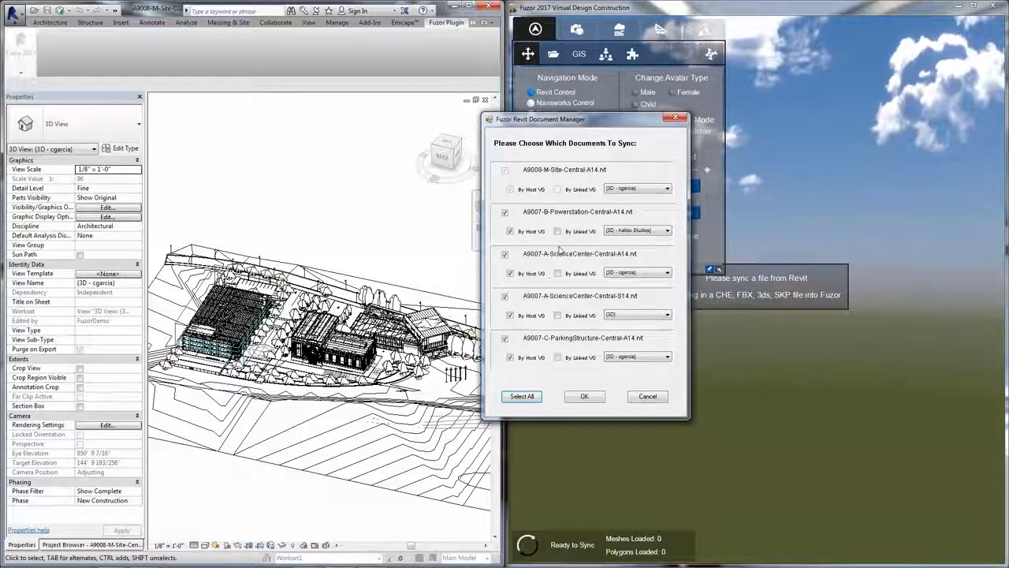
left_click_drag(533, 120, 516, 112)
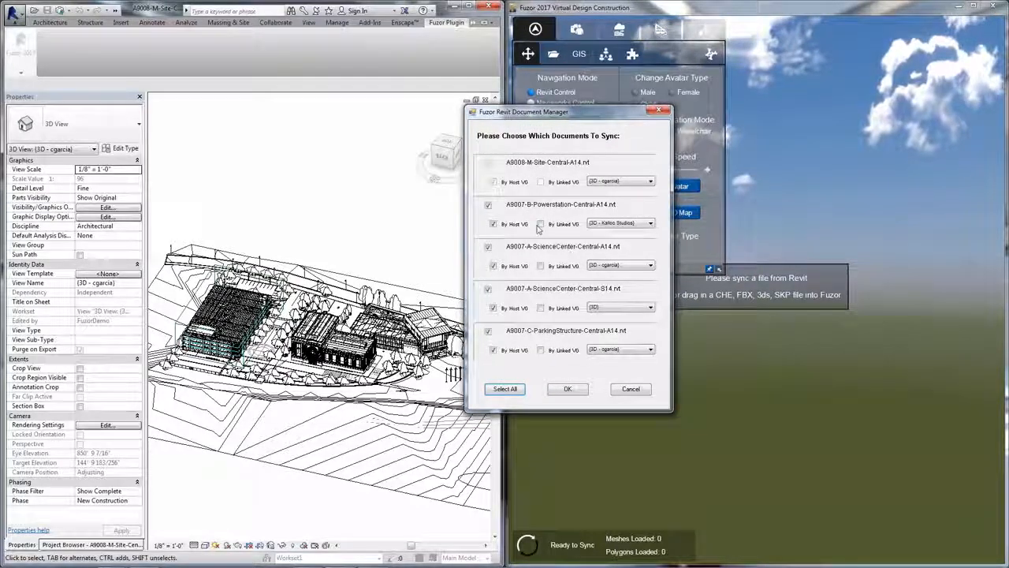
left_click(540, 265)
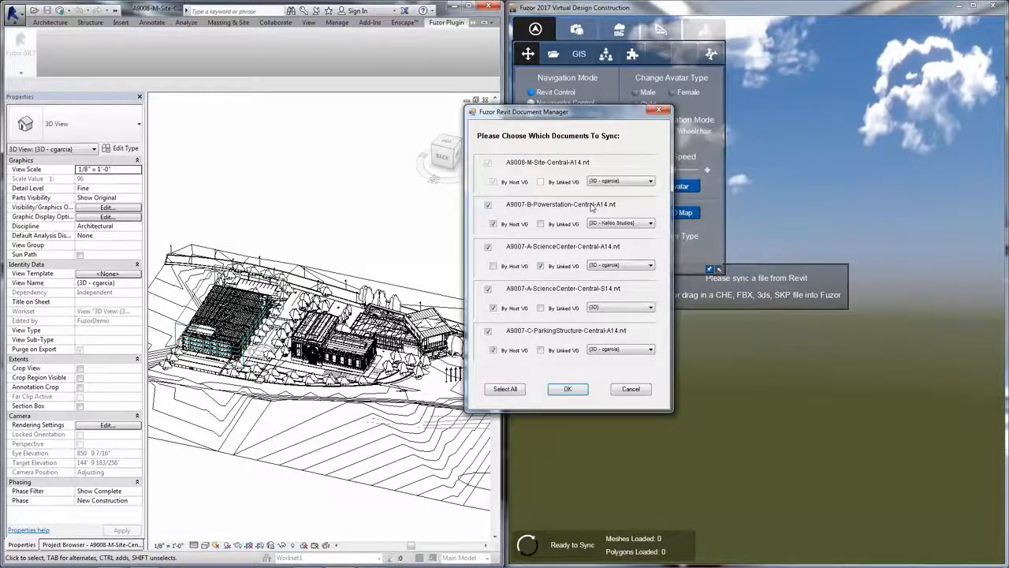
left_click(620, 266)
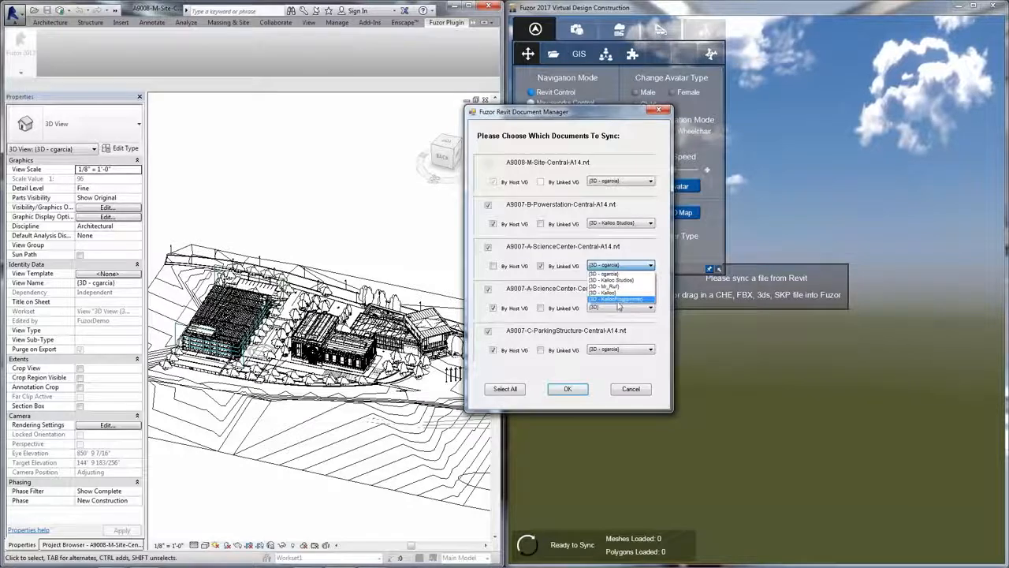
left_click(617, 299)
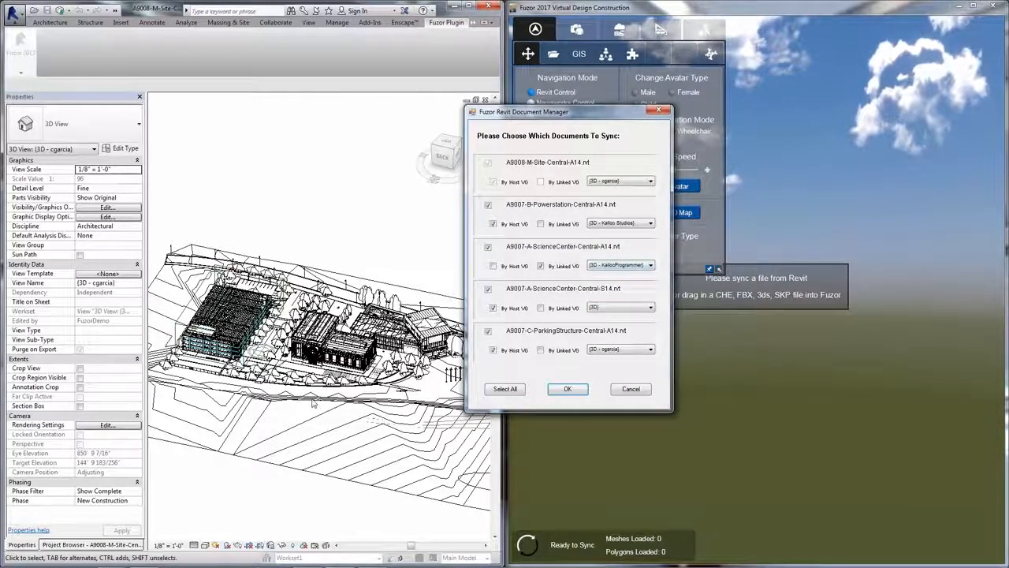
left_click(562, 389)
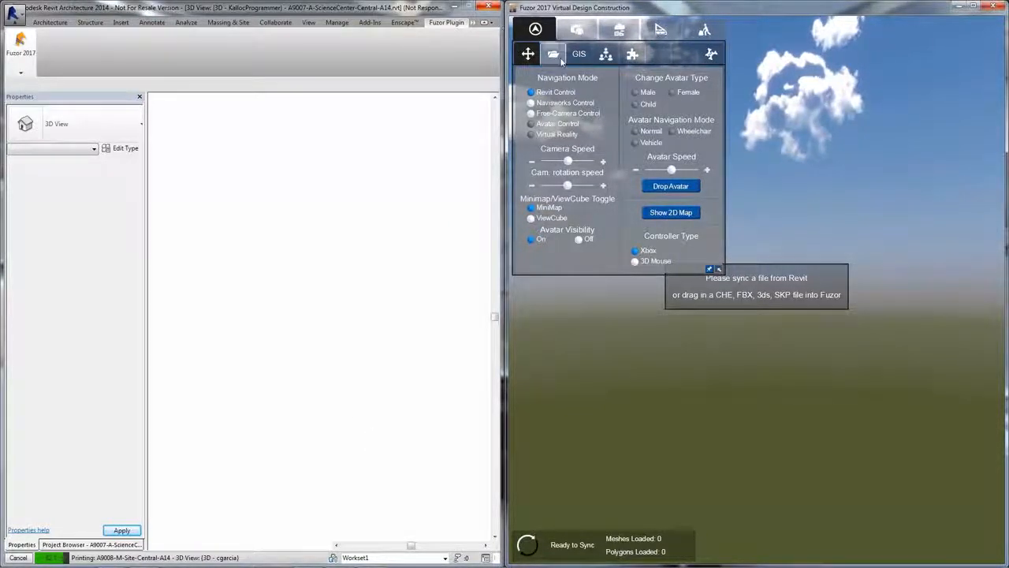
Switch Fuzor's navigation mode to Free-Camera Control
left_click(576, 29)
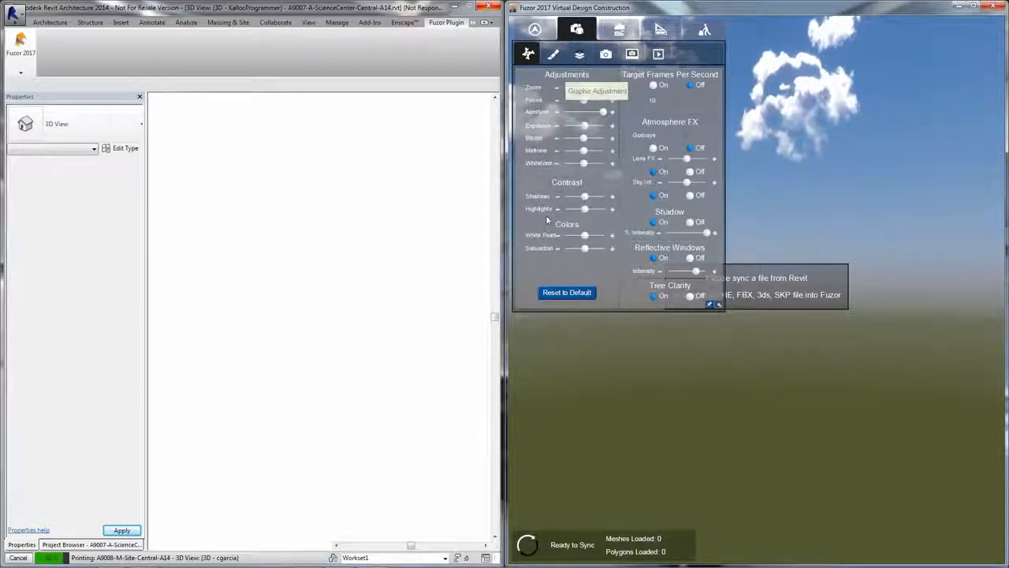
left_click(534, 30)
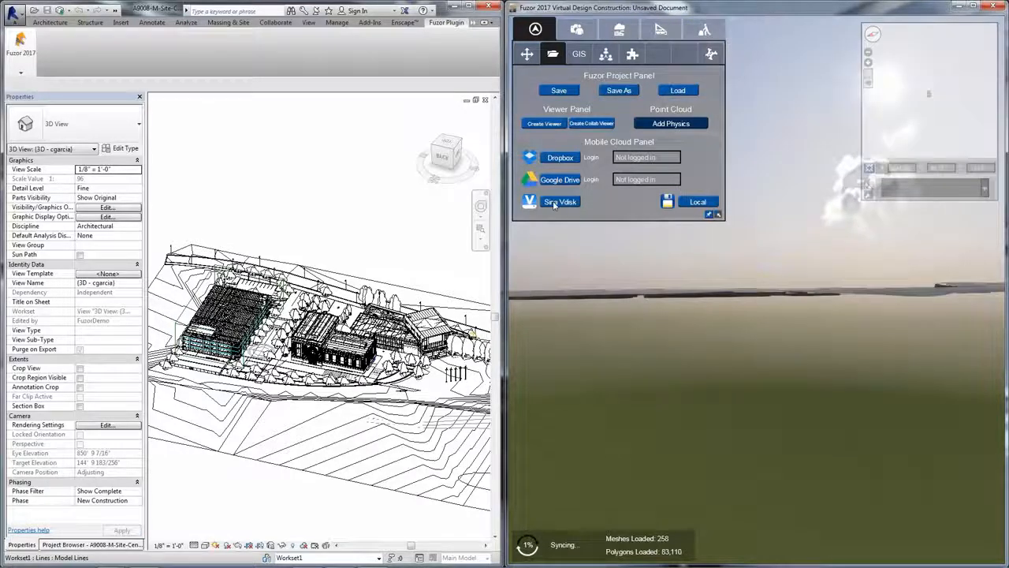
left_click(527, 55)
left_click(532, 113)
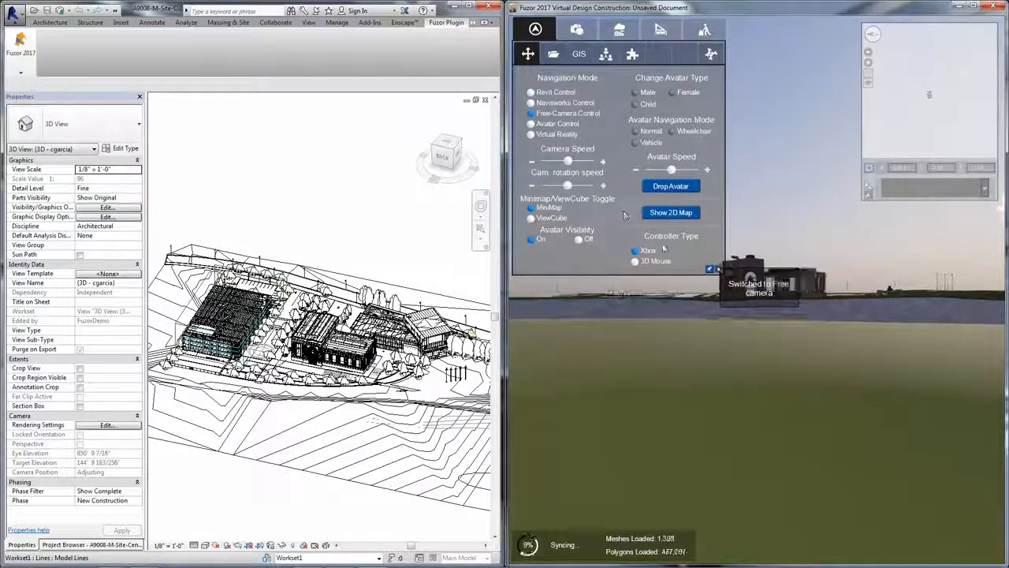
Fly the camera across the water to the stone building and around to its planter-lined plaza to examine the syncing model
key("w")
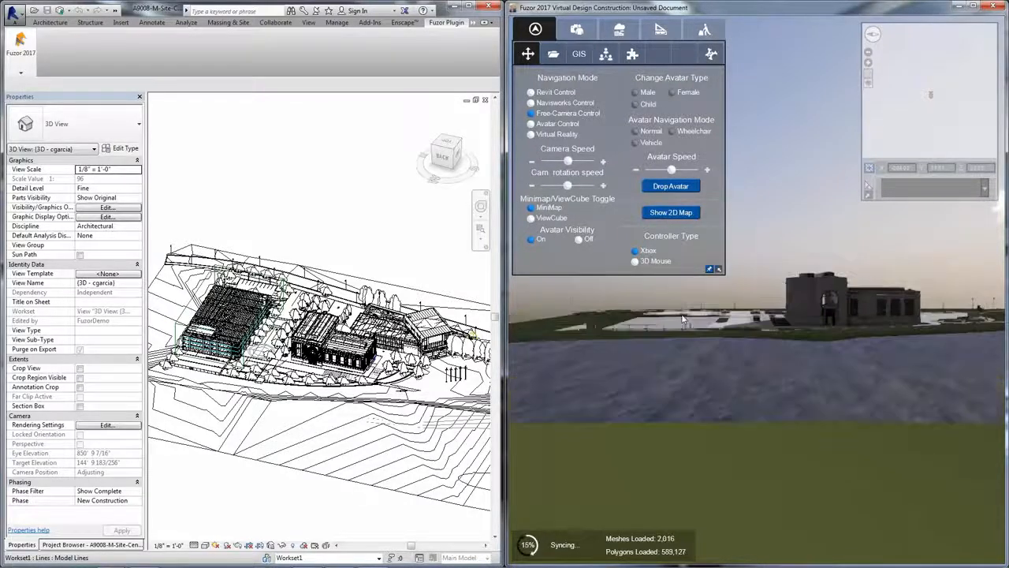
key("w")
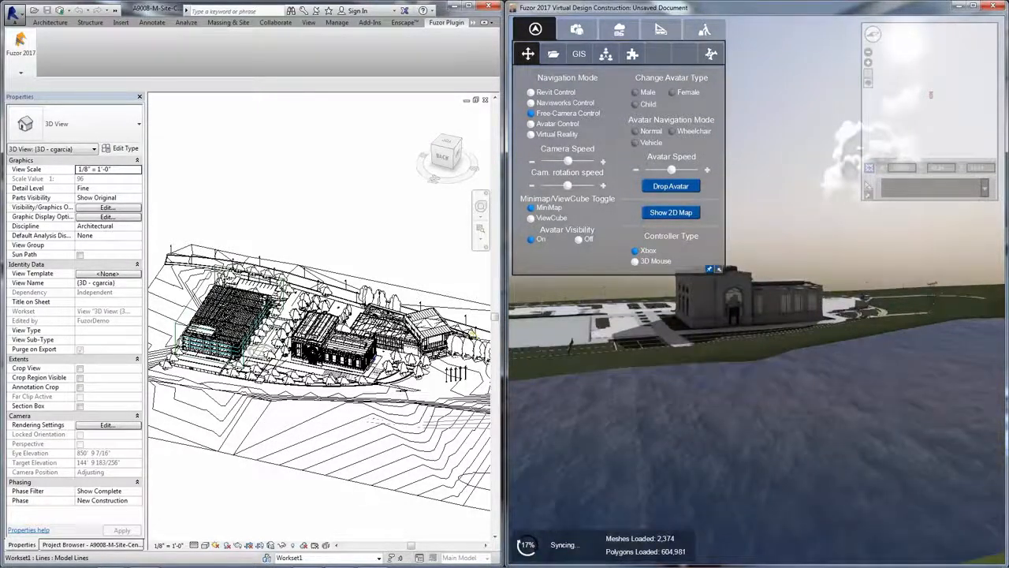
key("w")
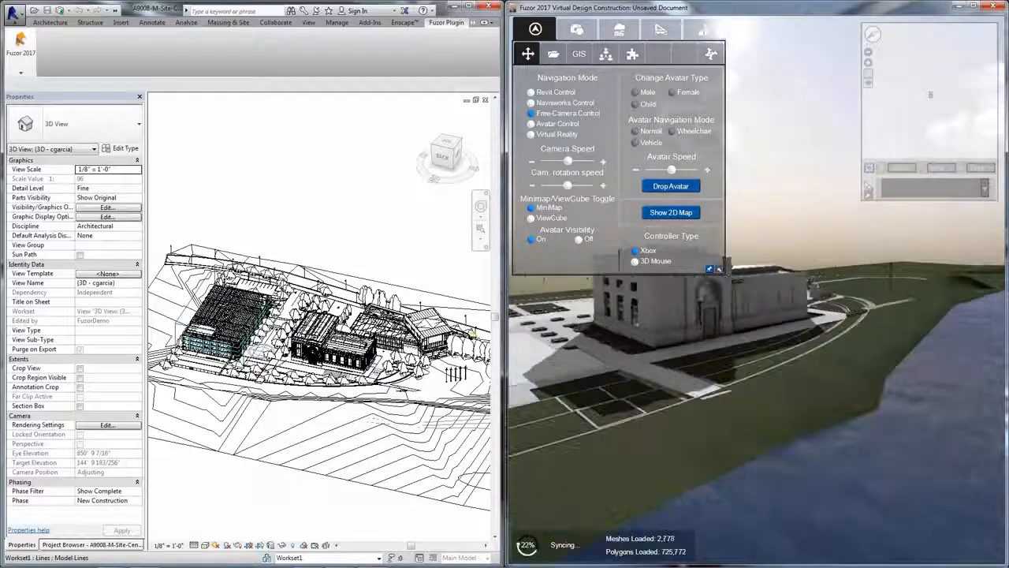
key("w")
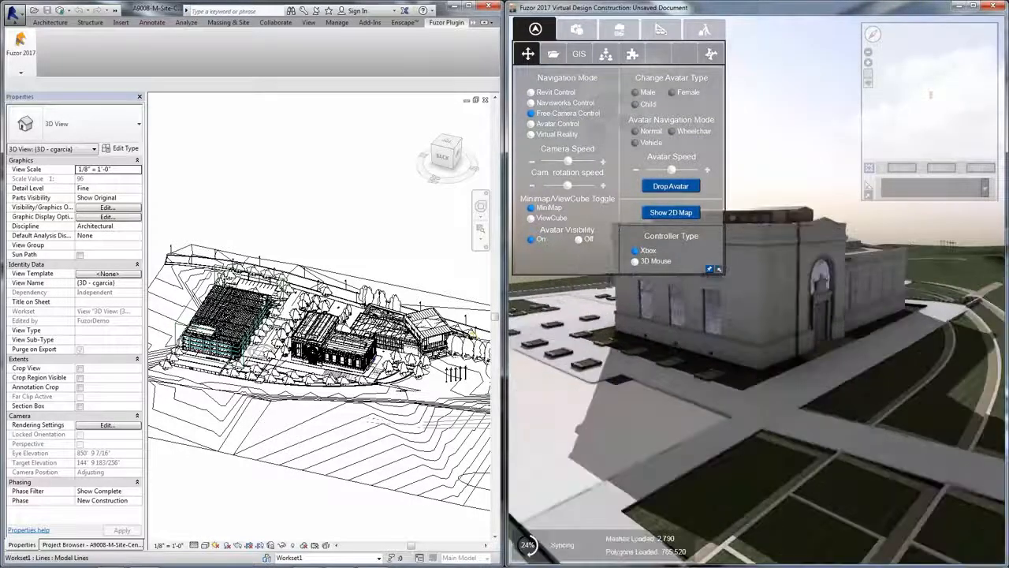
key("a")
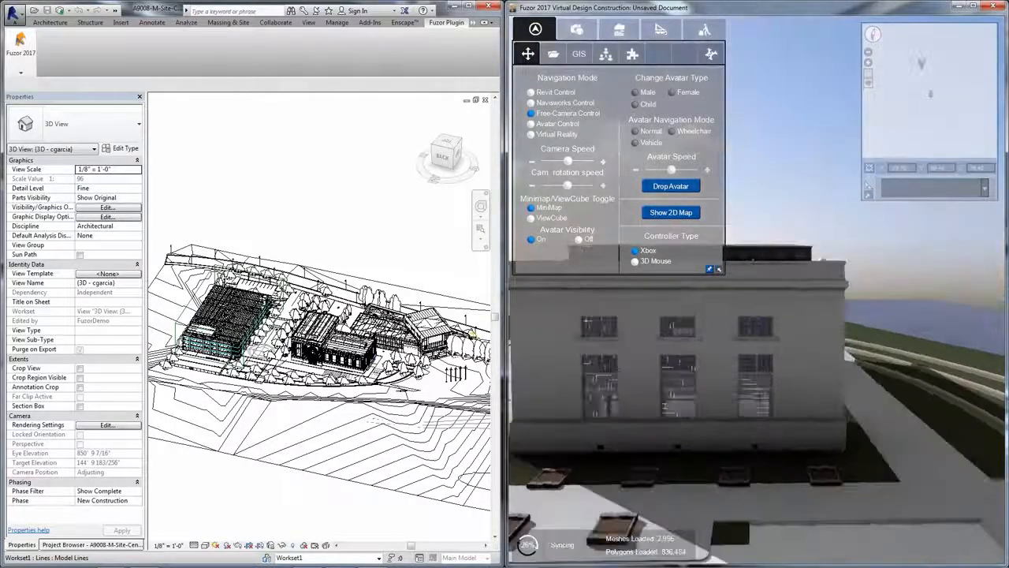
key("a")
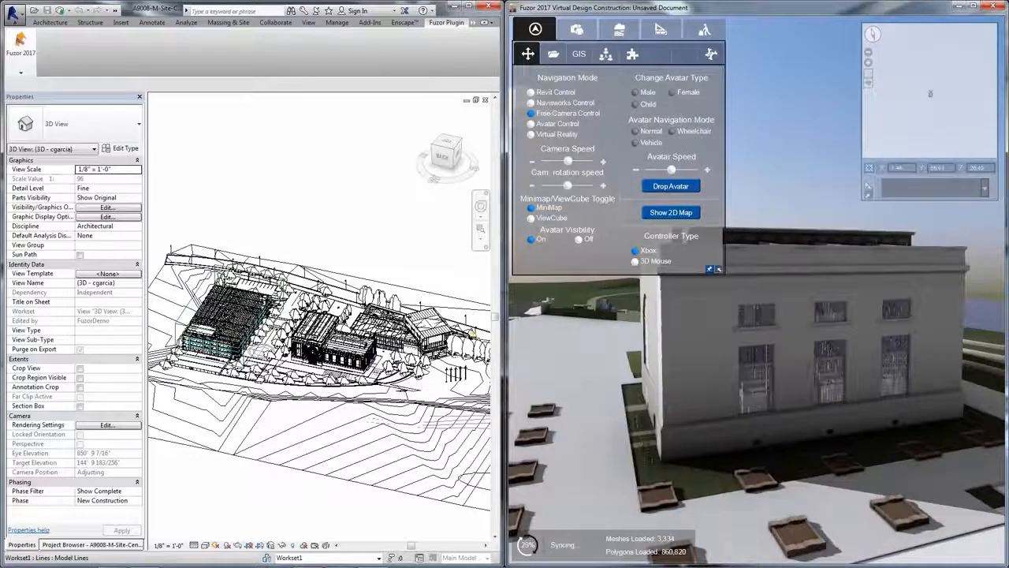
key("a")
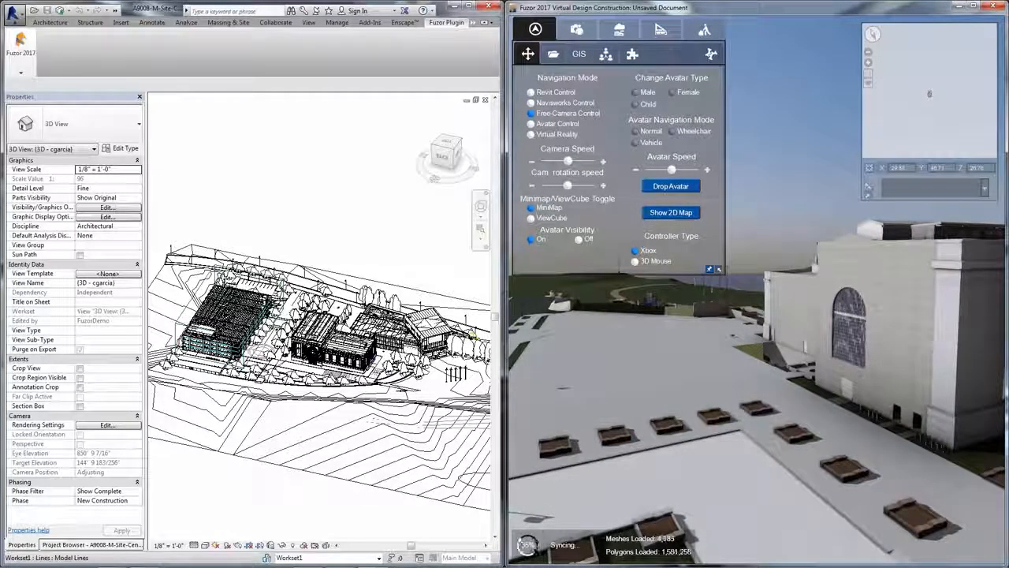
key("a")
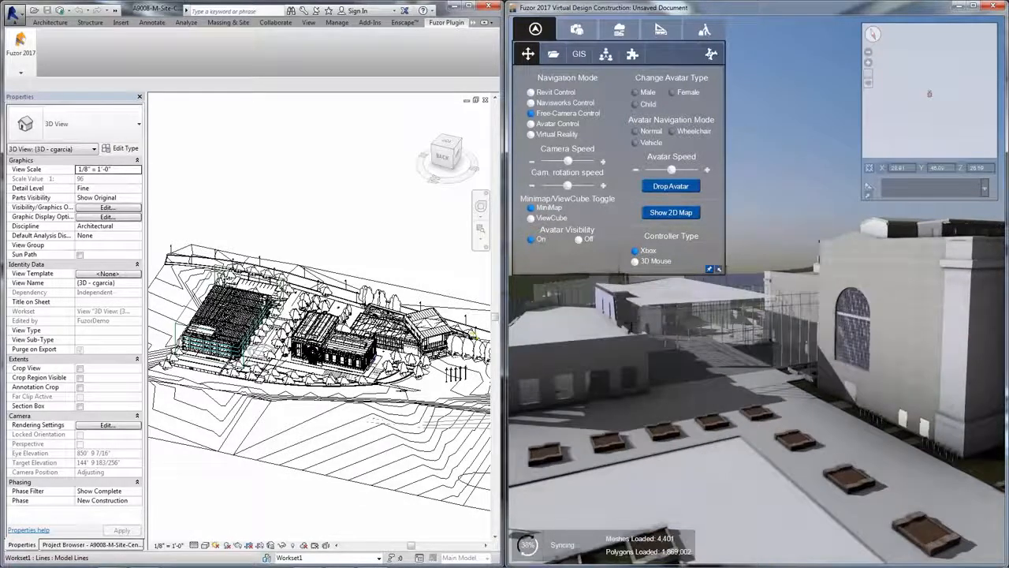
key("w")
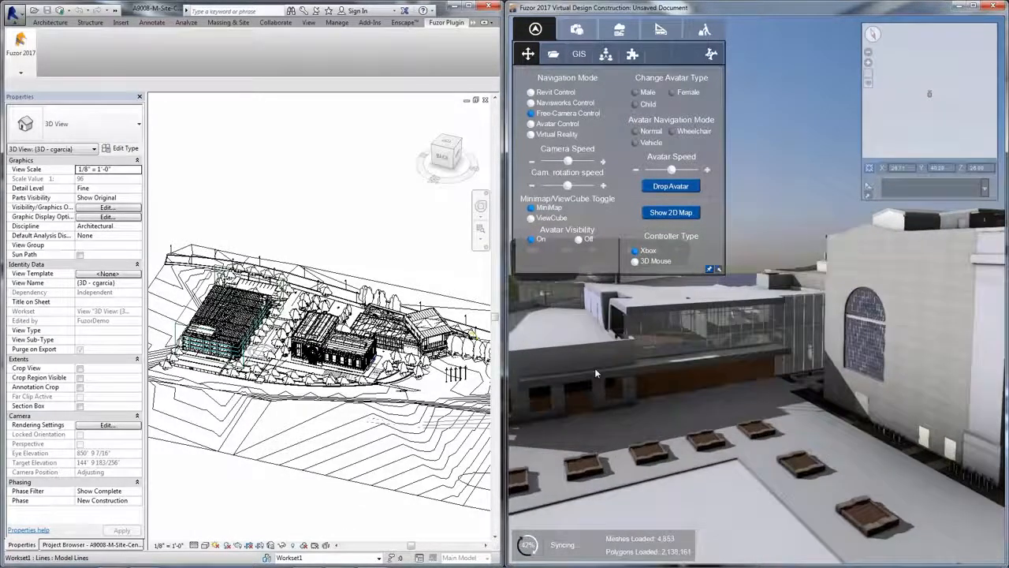
key("s")
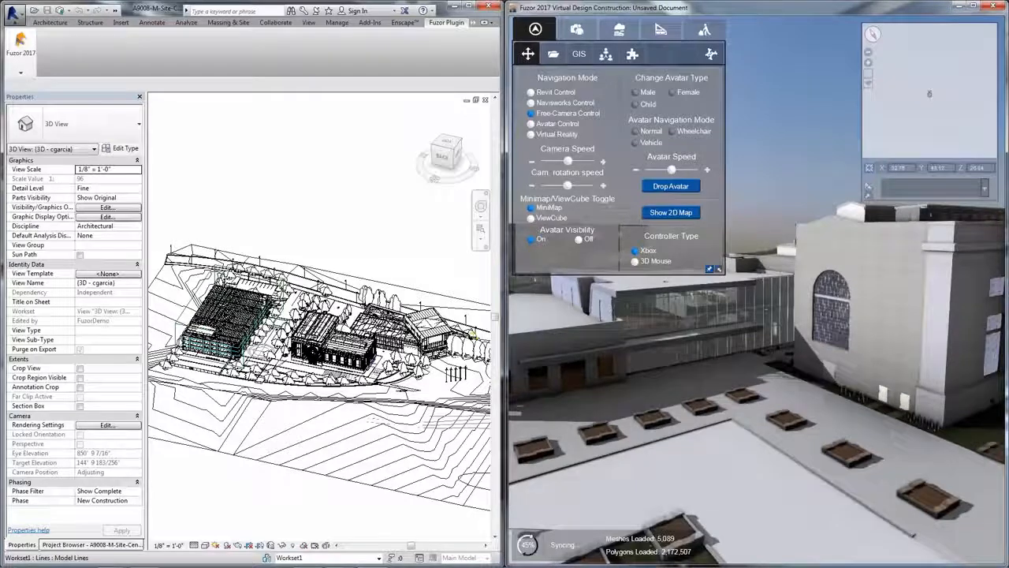
key("a")
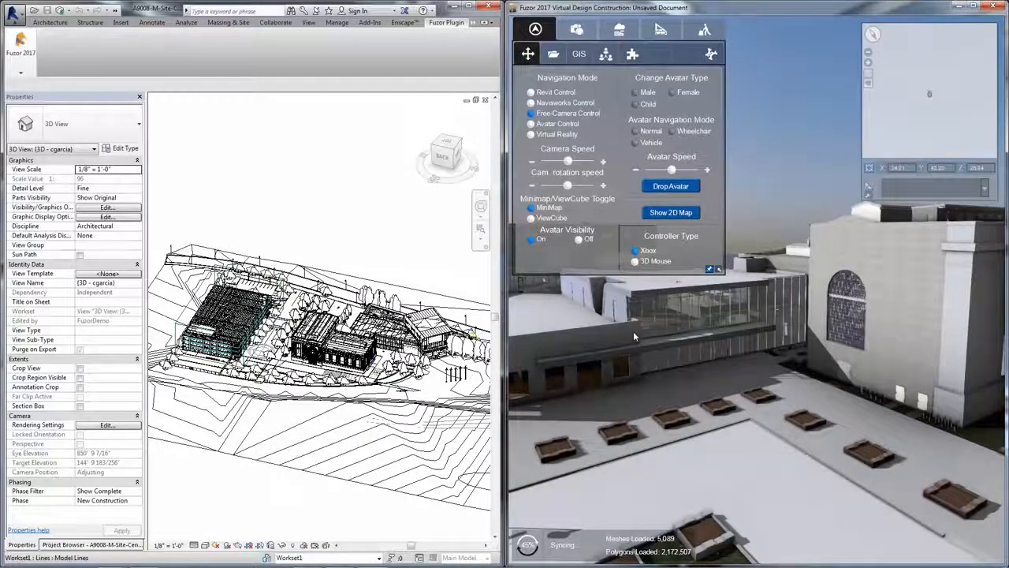
middle_click_drag(634, 333, 649, 355)
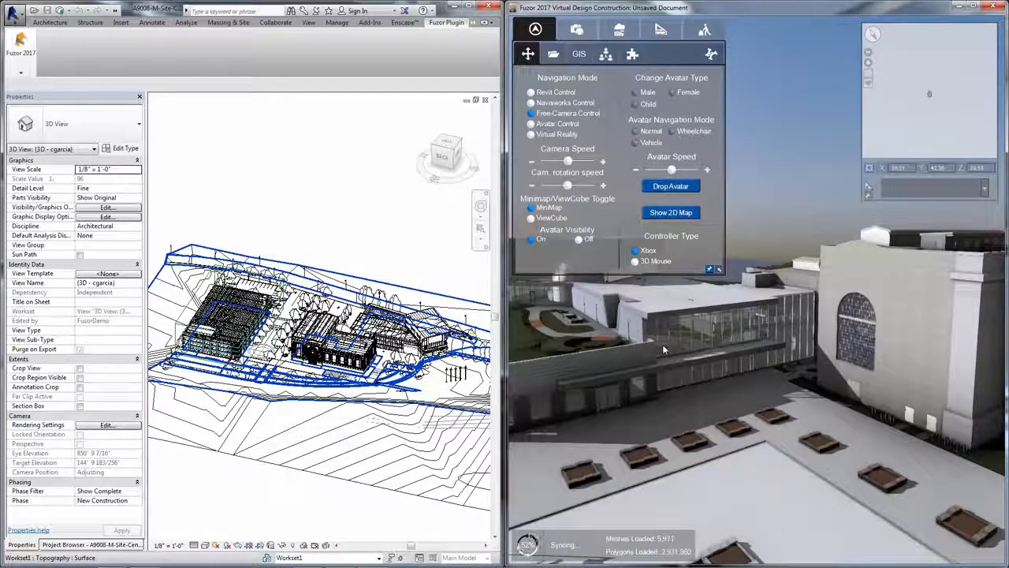
middle_click_drag(663, 344, 840, 296)
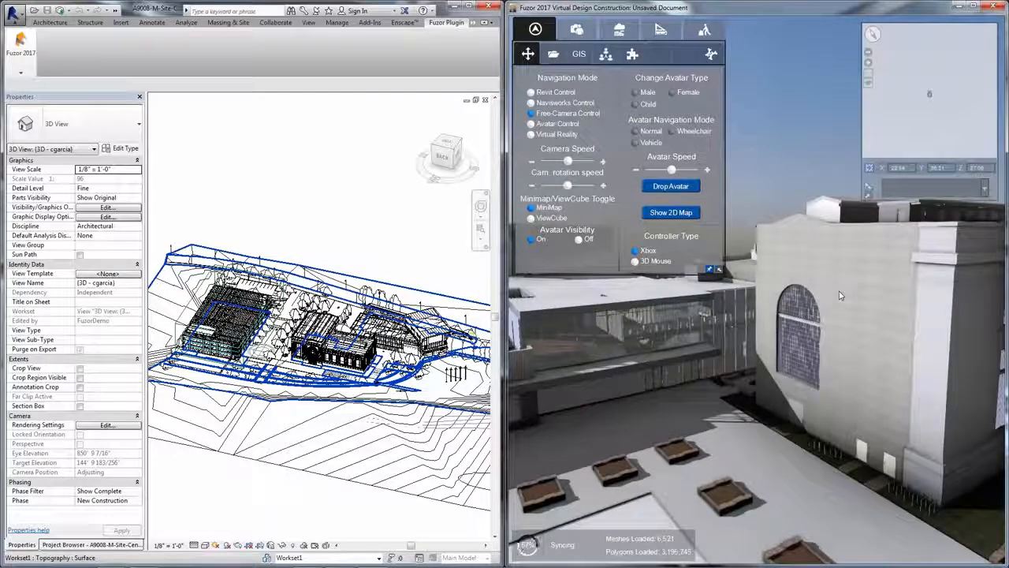
Inspect the full element properties of the stone building's wall with the arched window, and close them
left_click(839, 291)
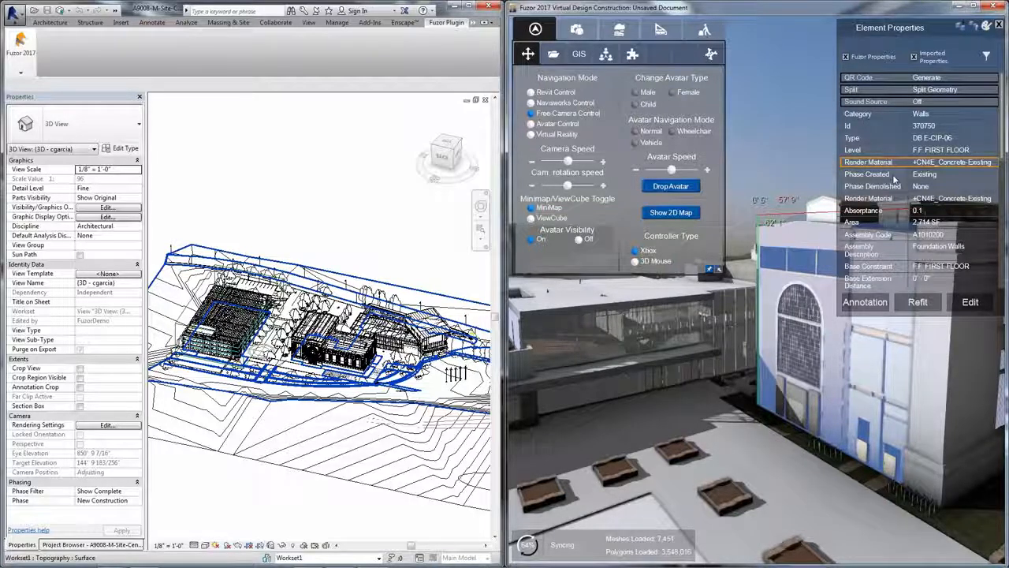
scroll(894, 179, "down", 3)
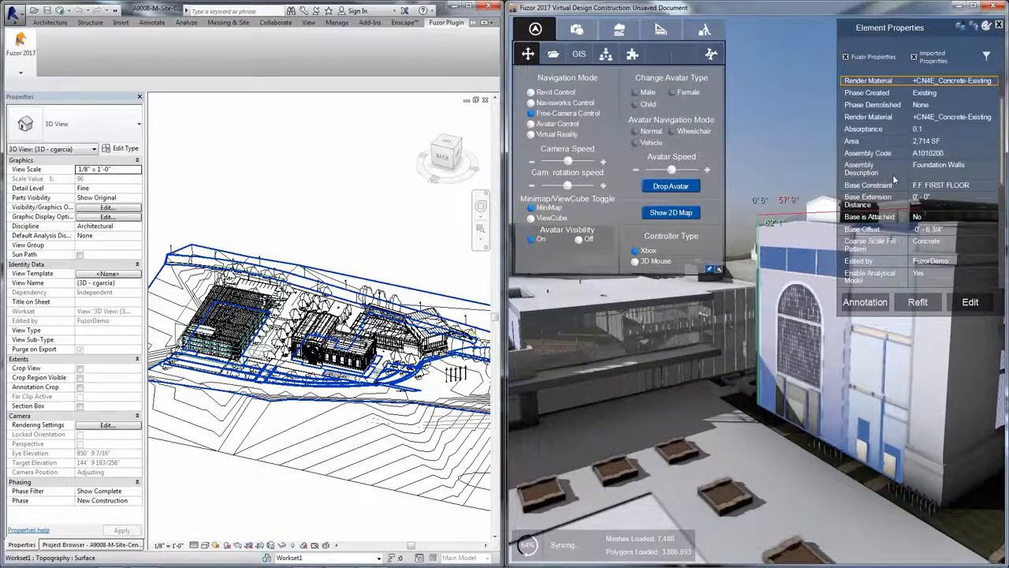
scroll(894, 179, "down", 6)
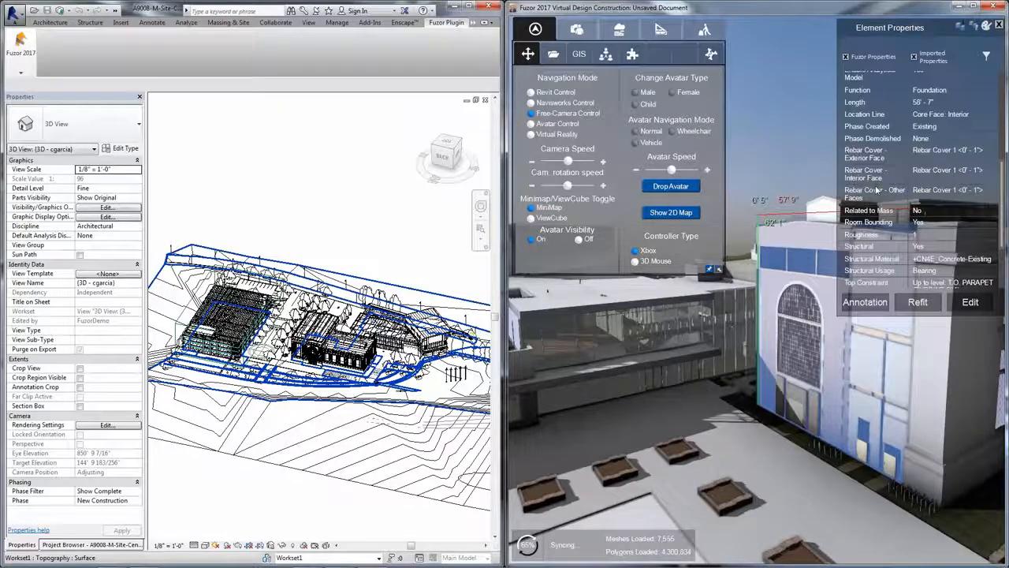
scroll(875, 188, "down", 4)
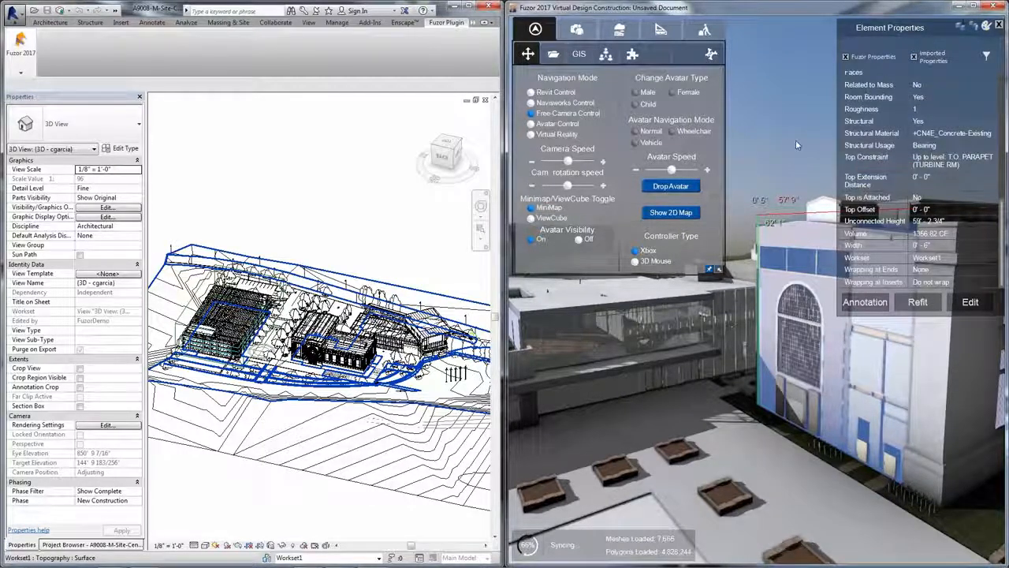
scroll(879, 195, "up", 5)
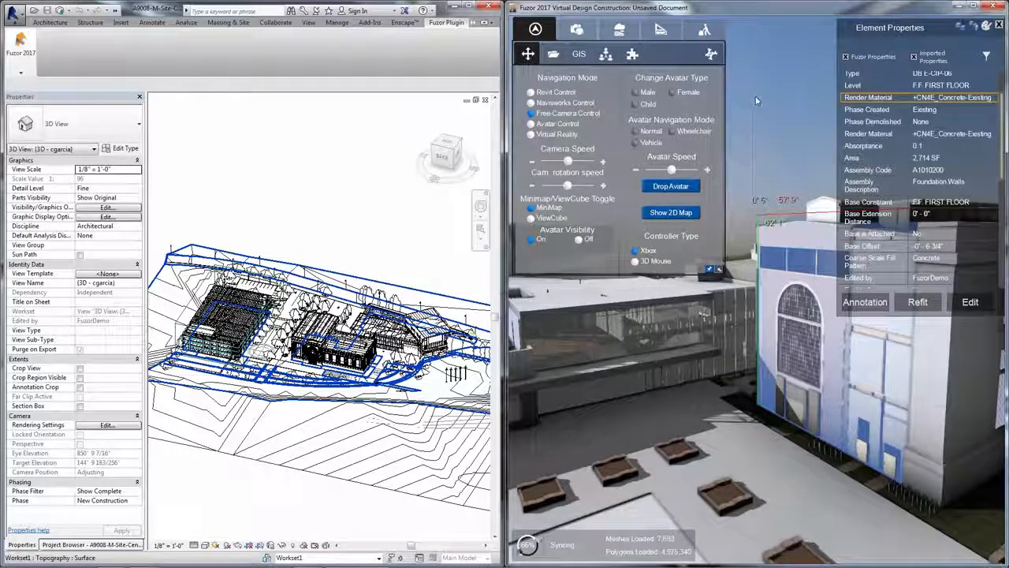
left_click(756, 95)
Pull the camera back over the plaza and examine the wider site around the stone building
scroll(769, 211, "down", 5)
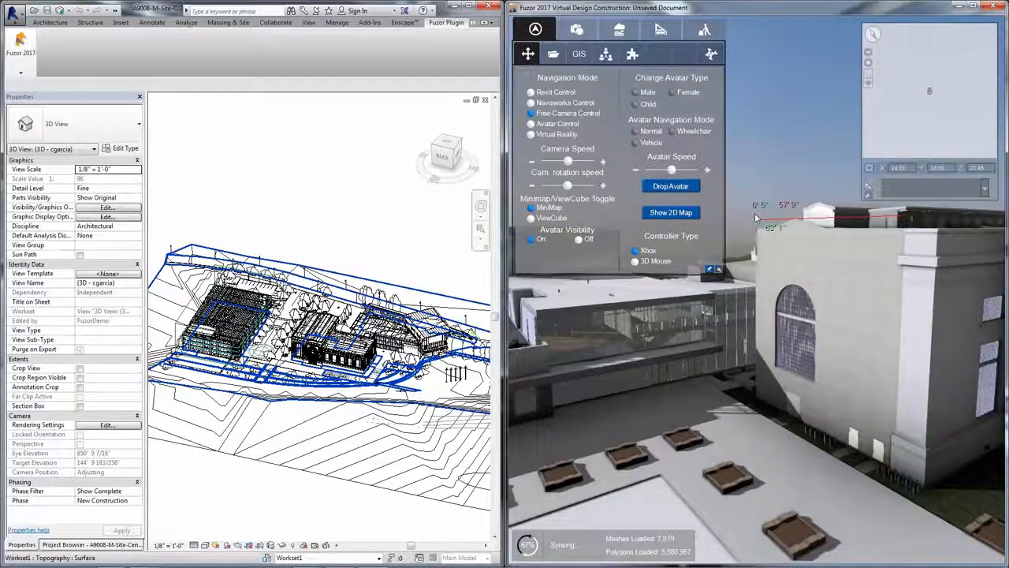
scroll(535, 529, "down", 4)
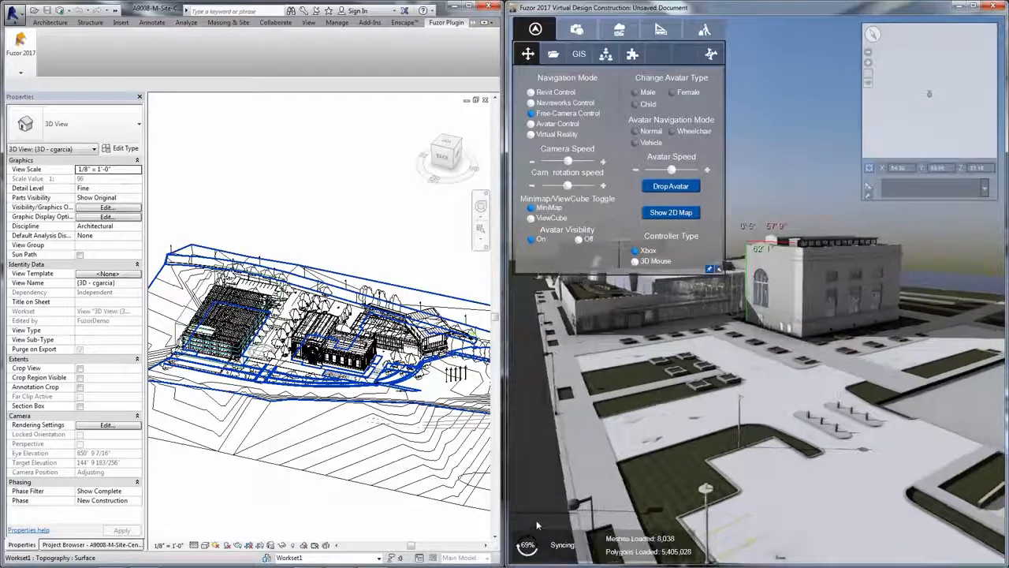
right_click_drag(536, 529, 607, 529)
right_click_drag(769, 276, 747, 235)
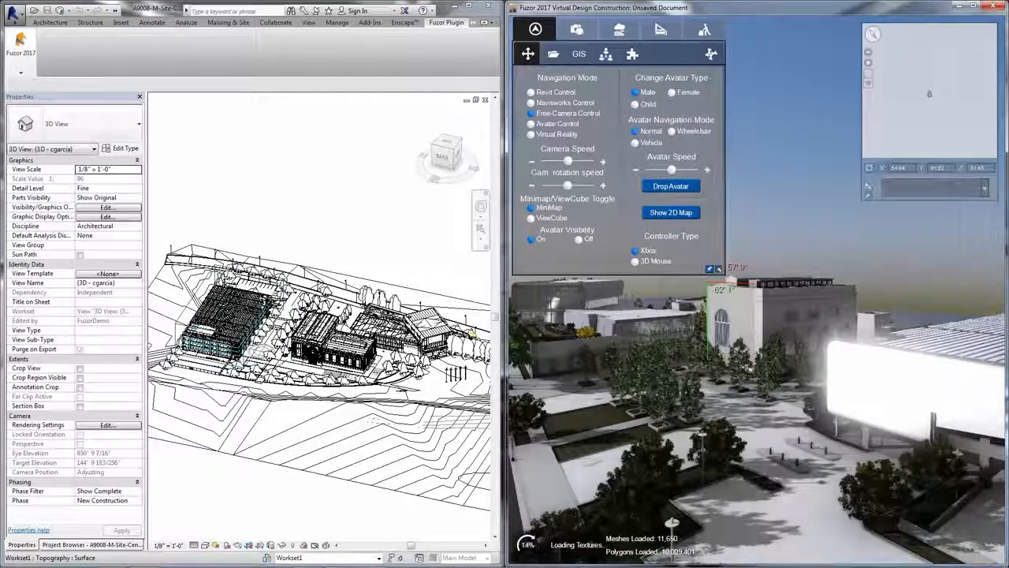
Fly the camera over the plaza trees to the stone building and the glass-fronted building while the textures load
mouse_move(770, 265)
left_mouse_down()
mouse_move(763, 297)
mouse_move(746, 301)
mouse_move(771, 273)
left_mouse_up()
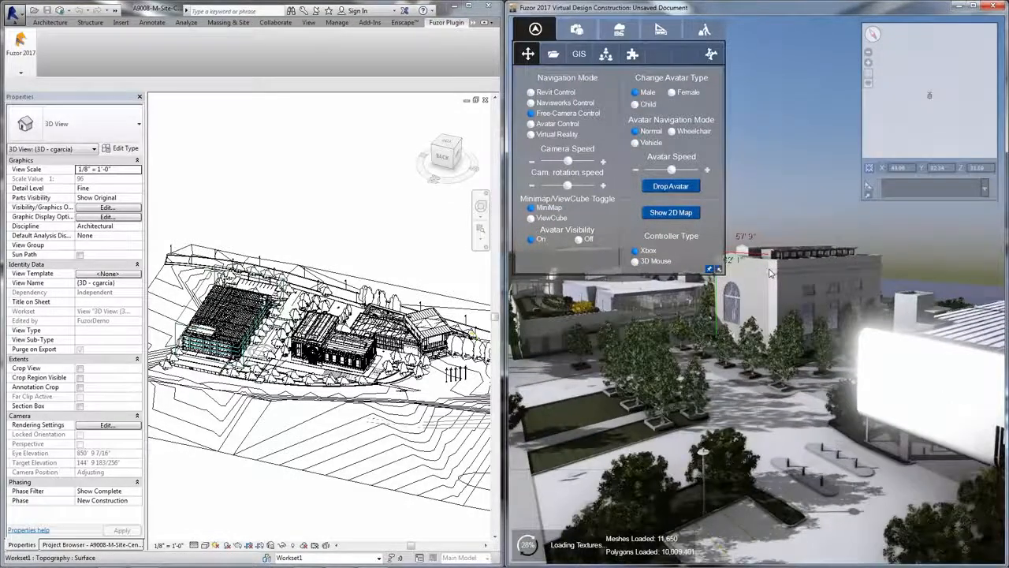
scroll(771, 273, "up", 2)
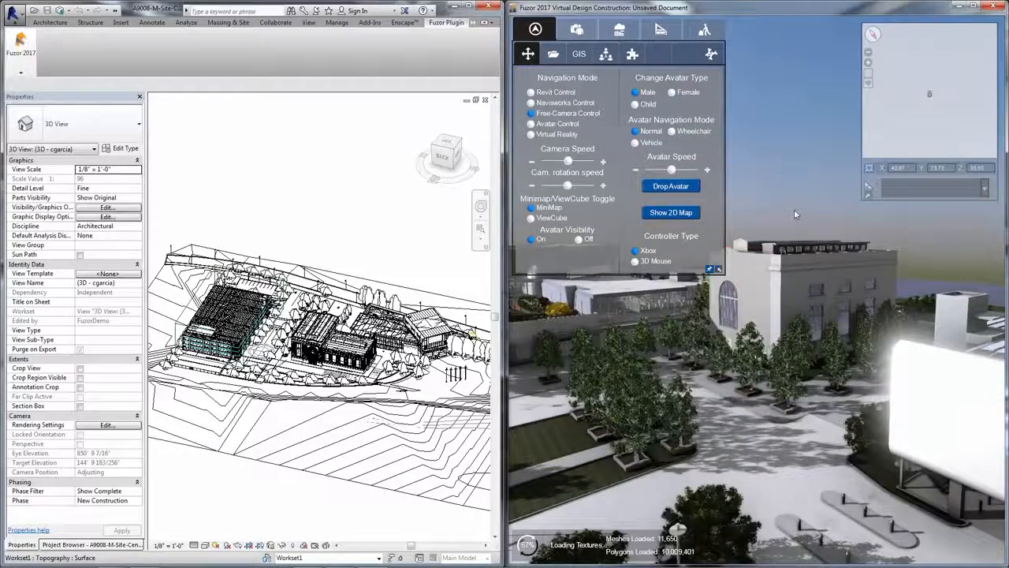
scroll(795, 214, "up", 3)
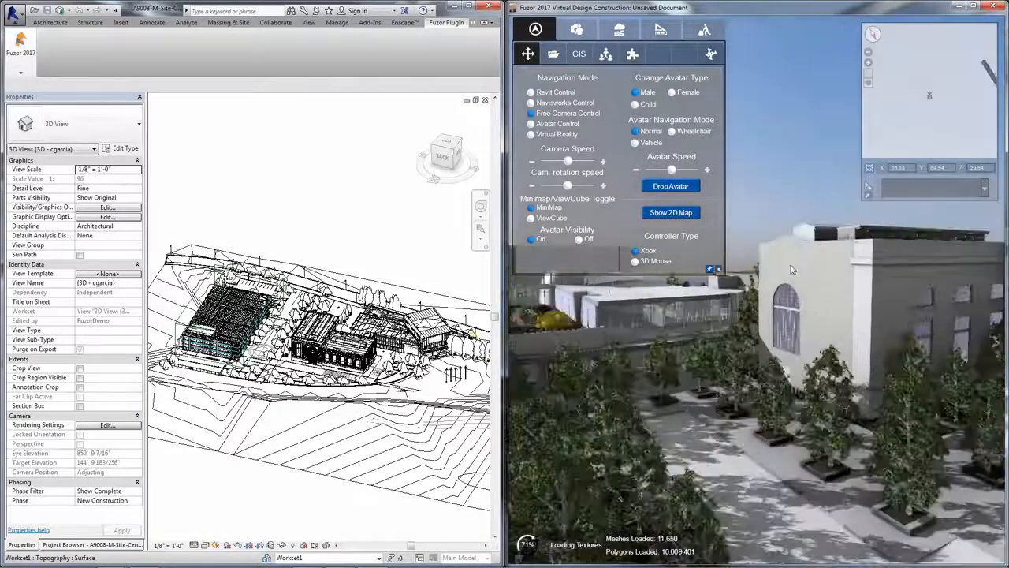
scroll(792, 270, "up", 2)
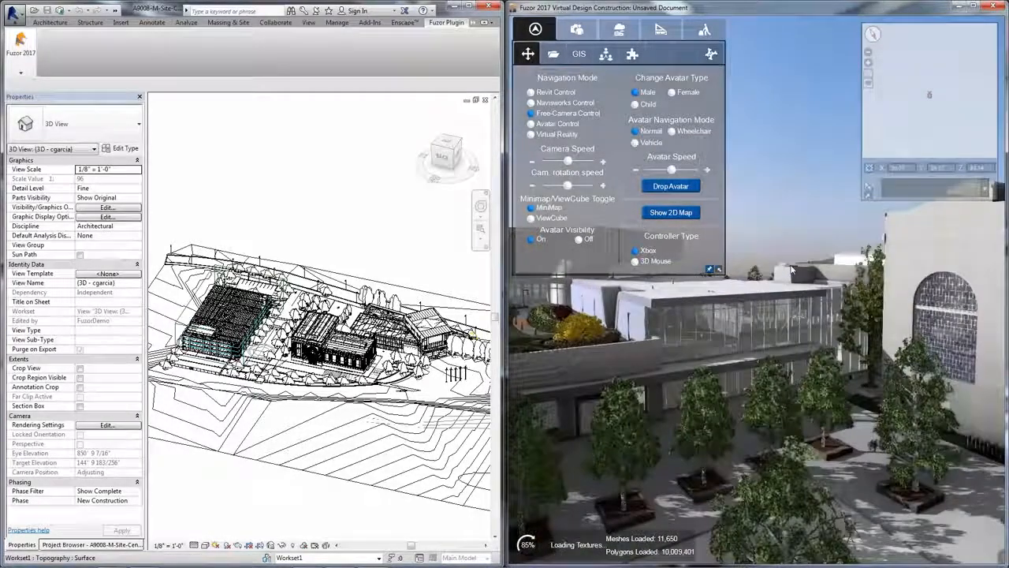
scroll(792, 269, "up", 2)
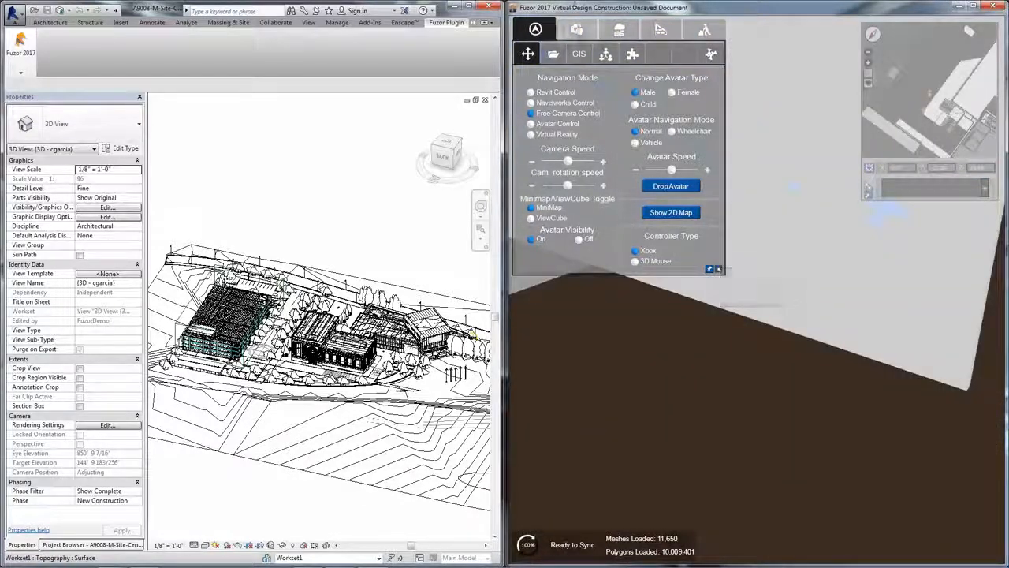
Switch the render mode to Ultra
left_click(576, 29)
left_click(552, 53)
left_click(539, 111)
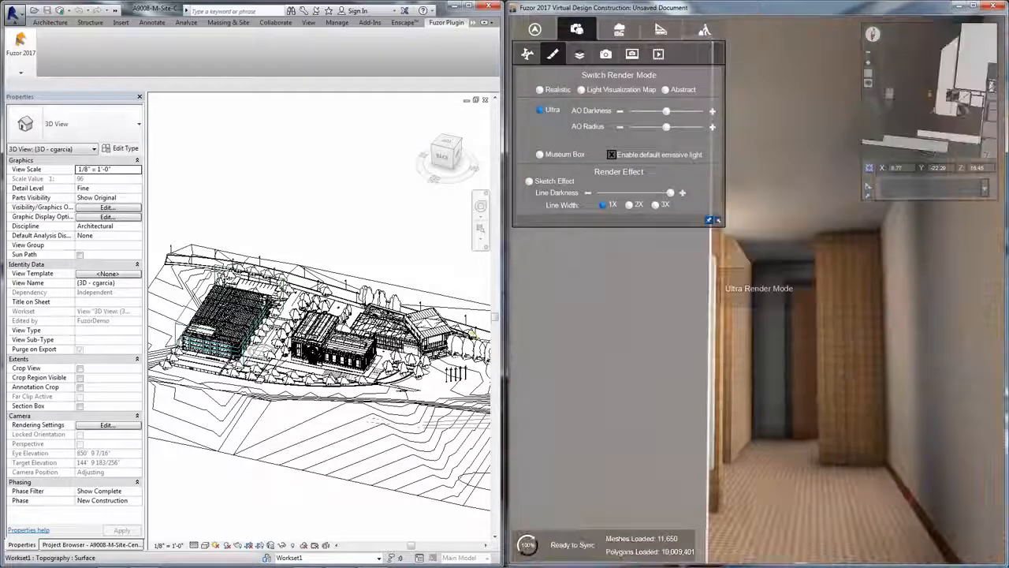
Turn on sky intensity, shadows and reflective windows for the view from the building's upper walkway
scroll(793, 406, "up", 2)
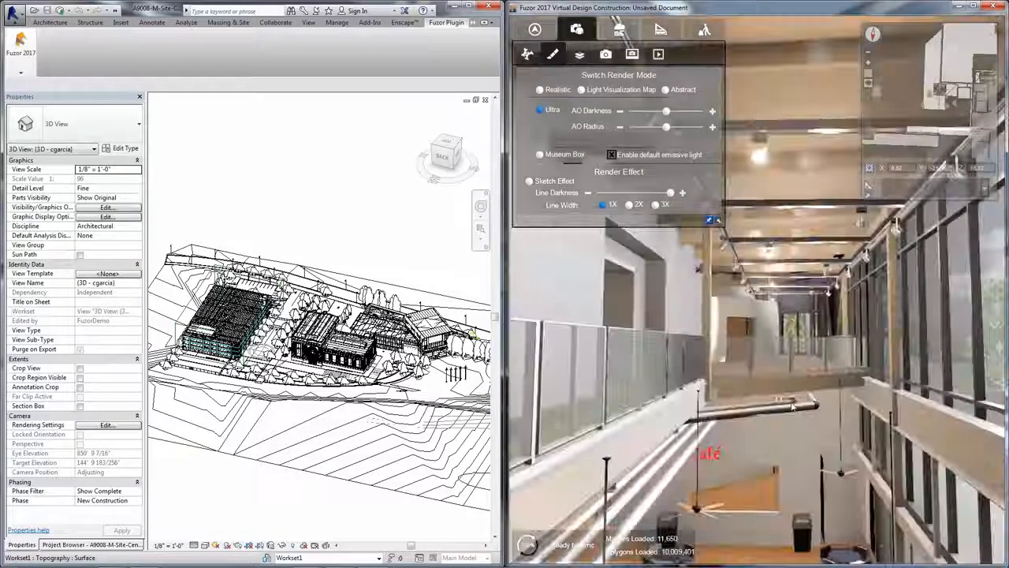
scroll(792, 406, "down", 3)
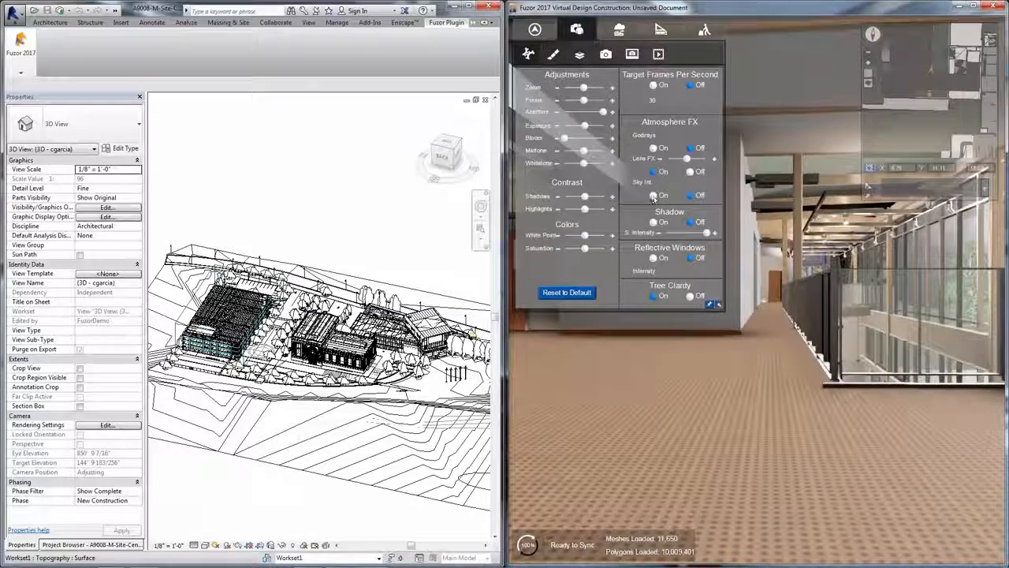
left_click(653, 195)
left_click(652, 222)
left_click(653, 257)
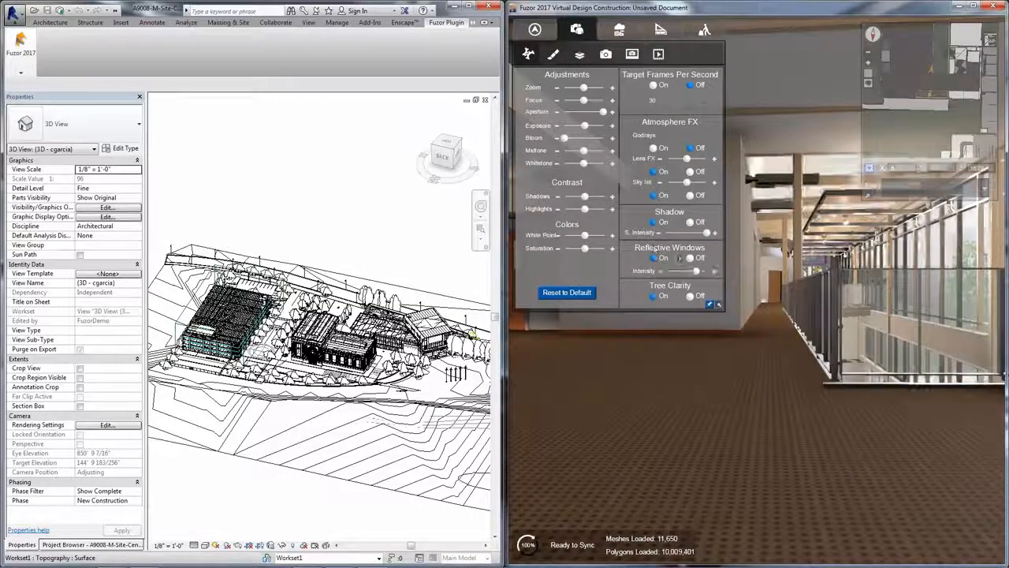
Examine the sunlit lobby around the staircase and enlarge the Fuzor window to fill the screen
middle_click_drag(874, 248, 874, 337)
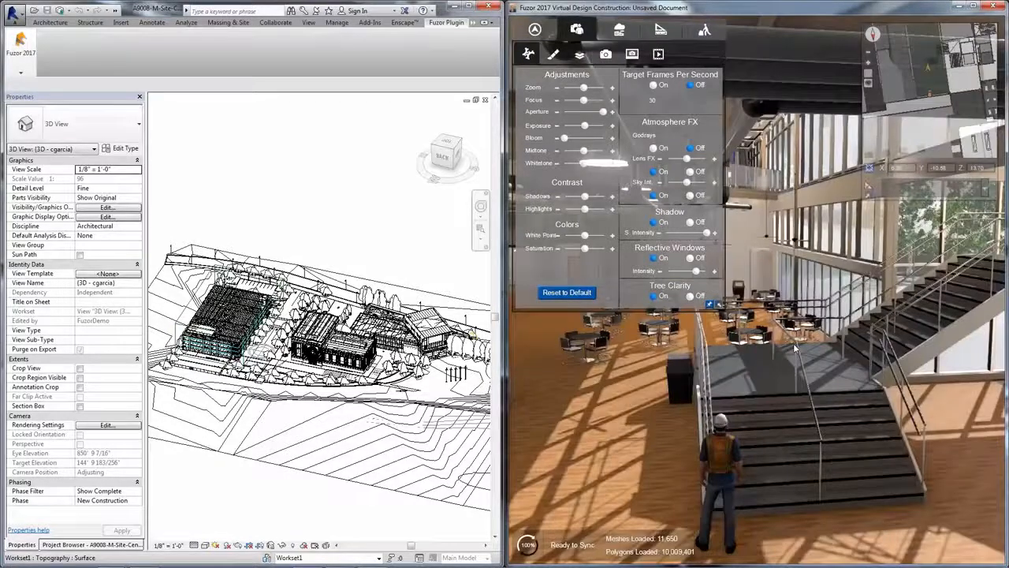
middle_click_drag(794, 348, 761, 328)
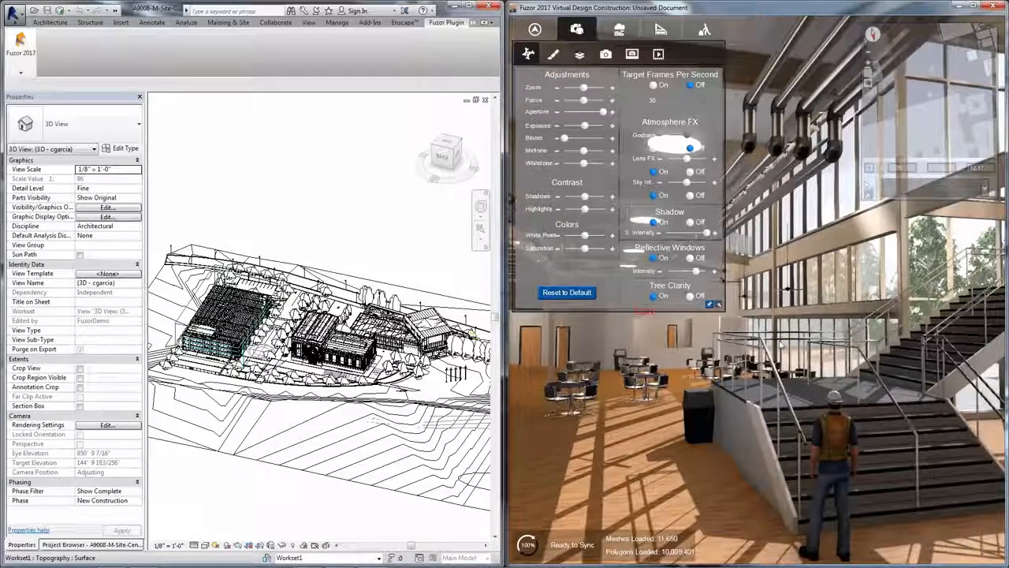
double_click(820, 16)
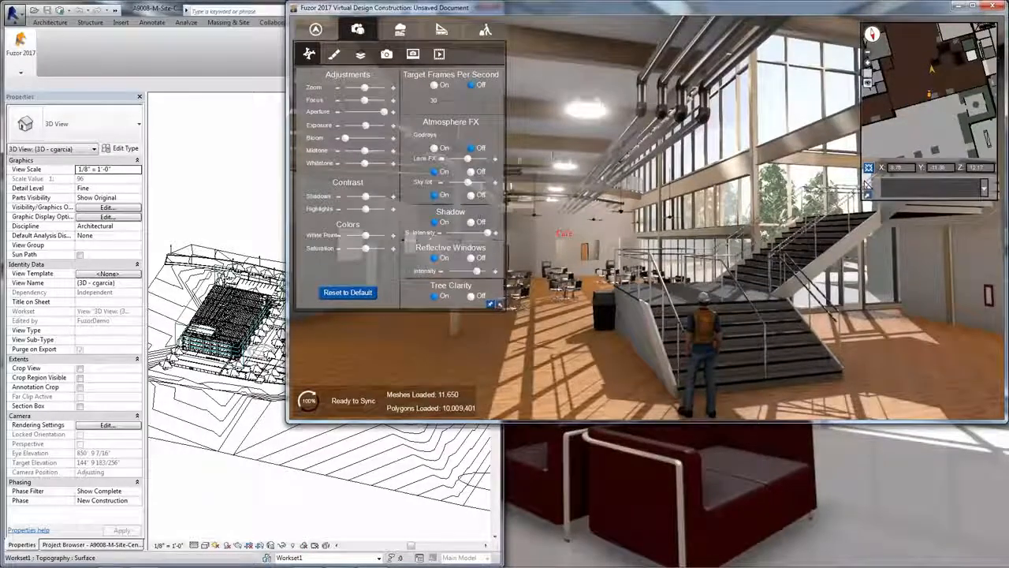
left_click(973, 6)
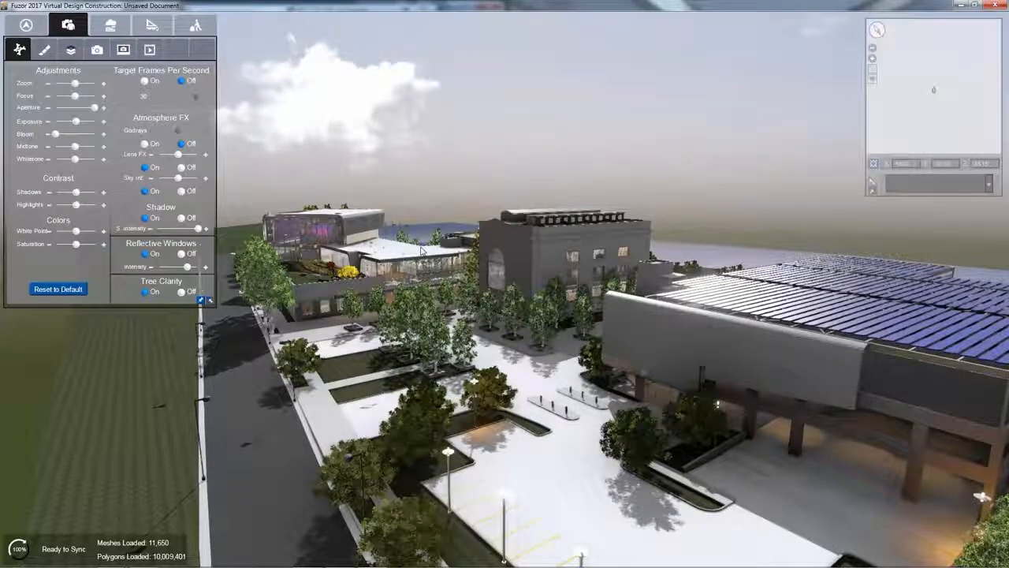
Drop the avatar onto the paved plaza beside the road and return to Free-Camera Control
left_click(36, 25)
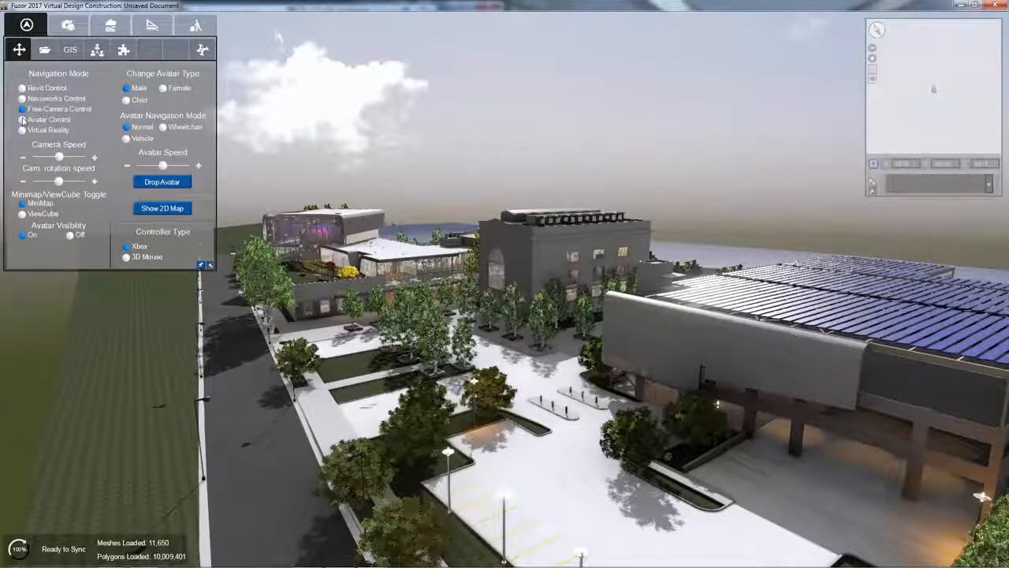
left_click(142, 186)
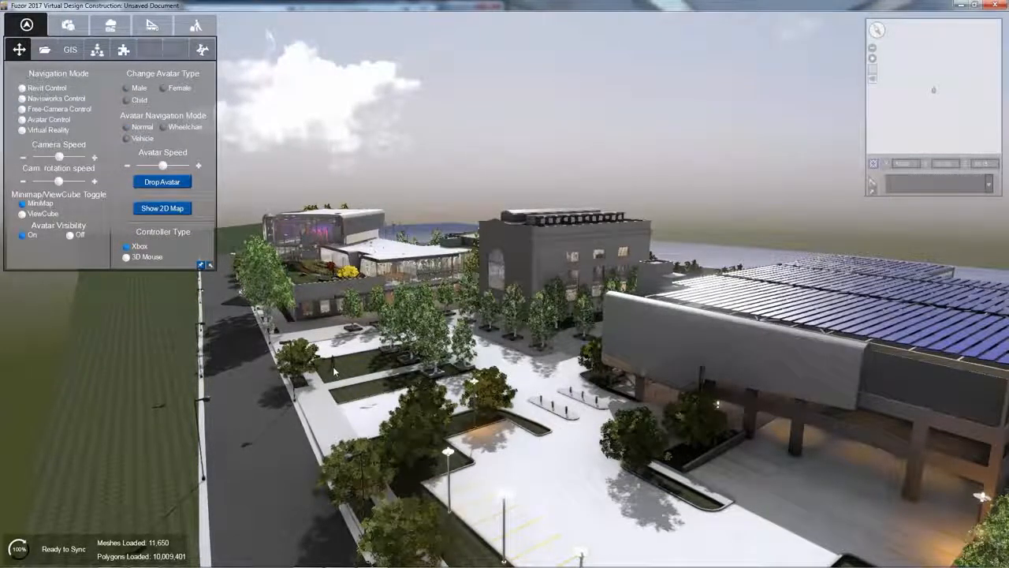
left_click(333, 369)
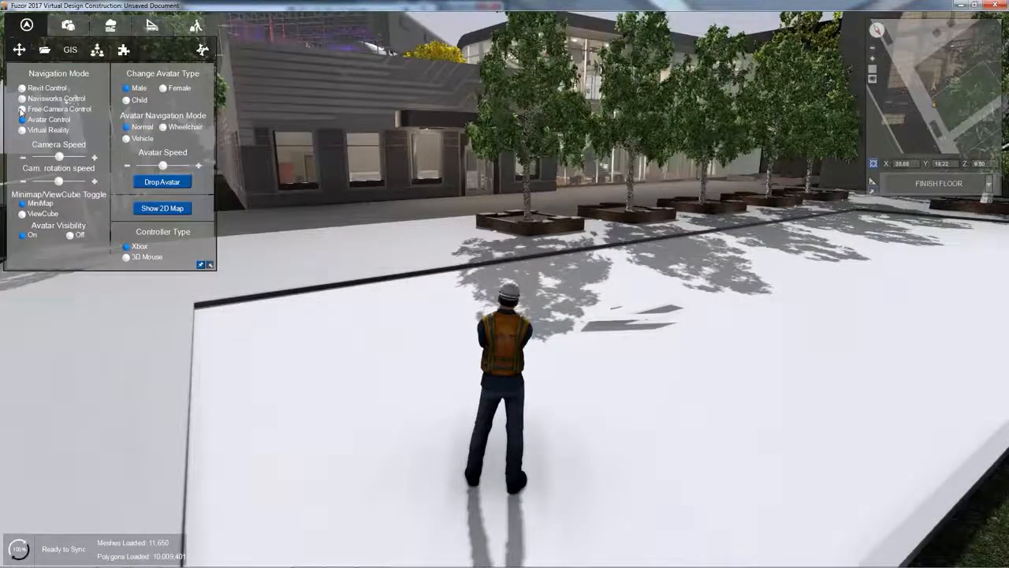
left_click(22, 108)
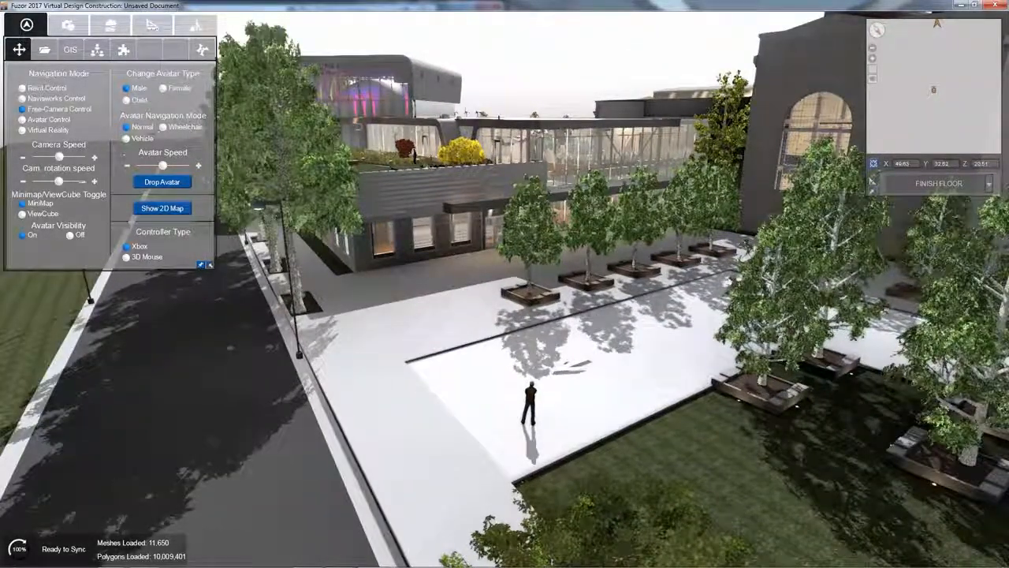
Try +Site - Earth and then Air as the render material of the driveway floor under the avatar
left_click(507, 364)
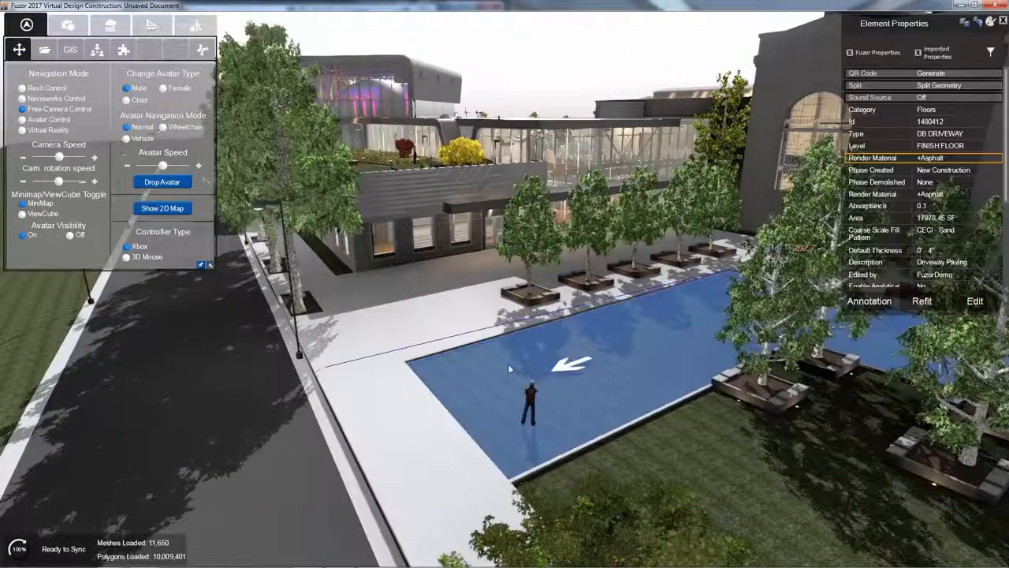
left_click(933, 158)
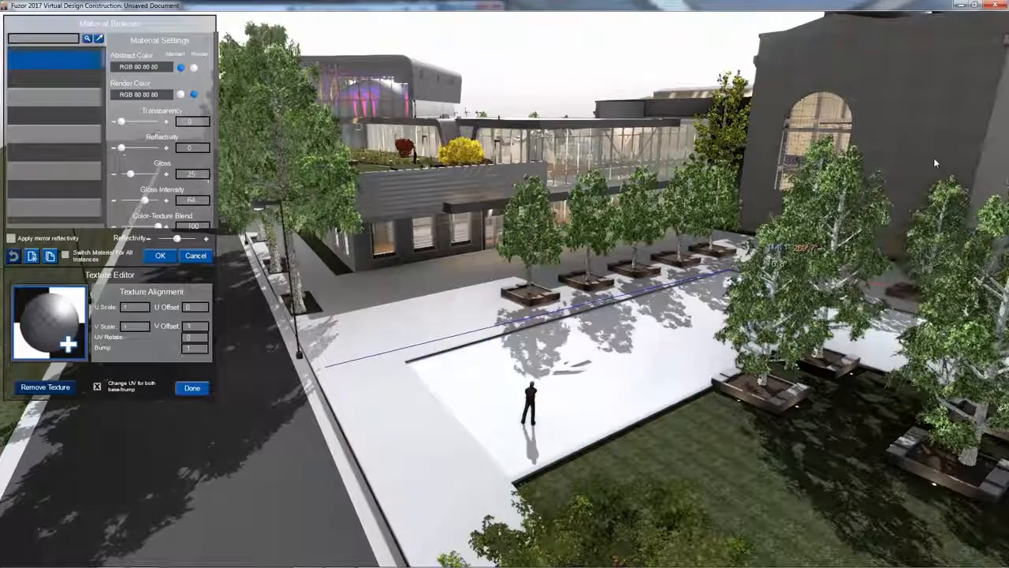
left_click(49, 150)
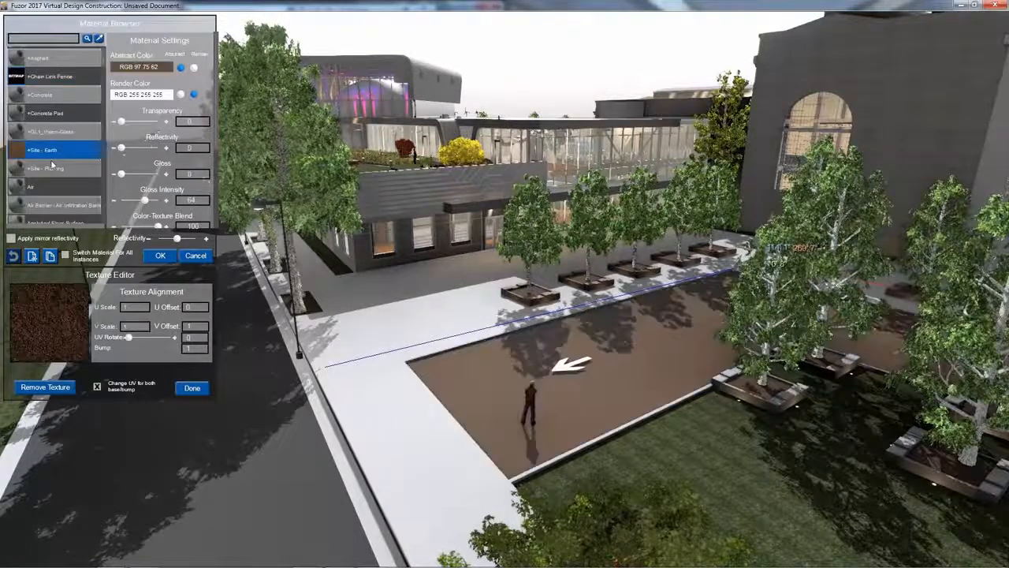
left_click(47, 186)
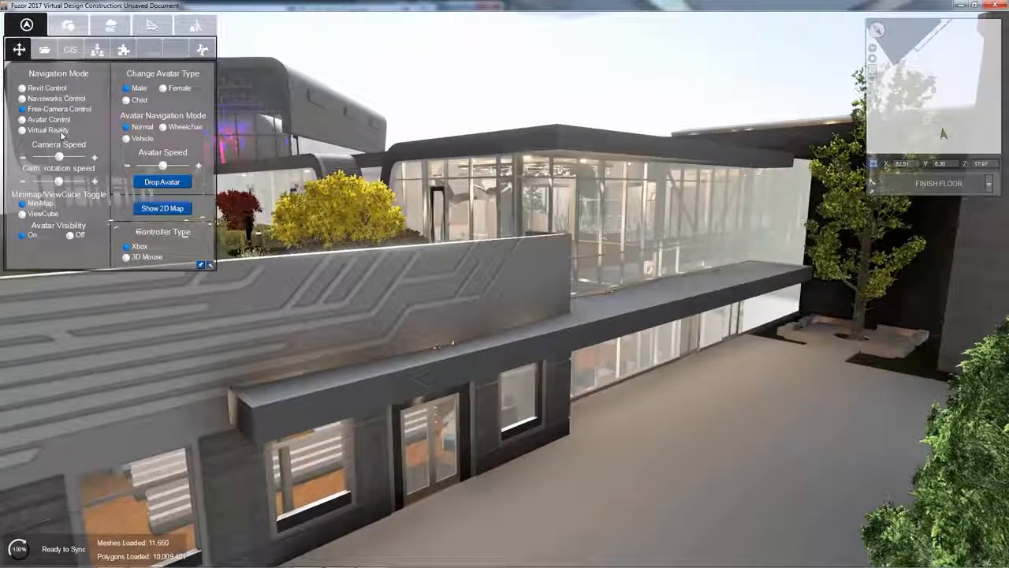
Switch to Avatar Control, walk the avatar on the plaza and change its type to Child
left_click(22, 119)
key("w")
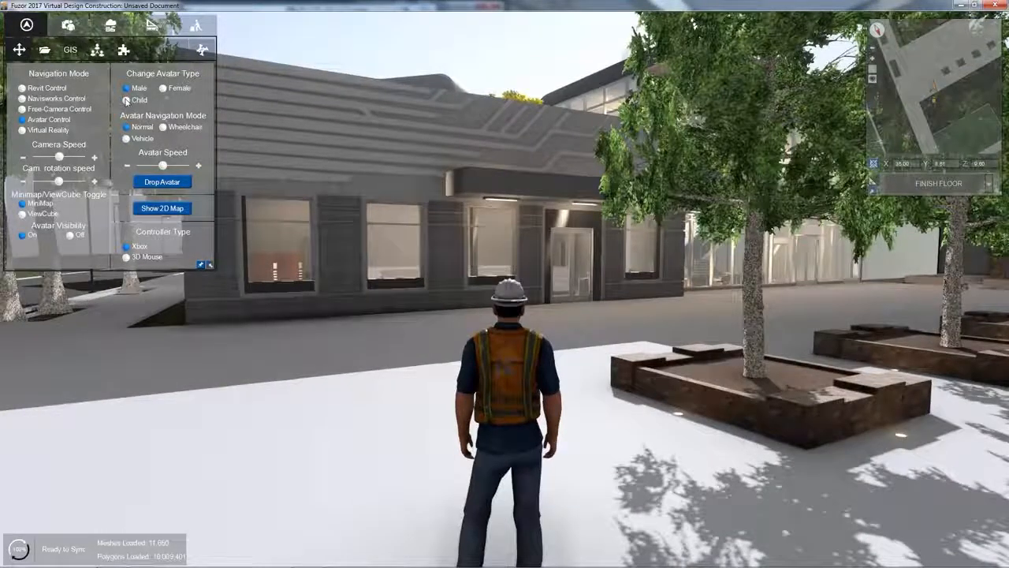
left_click(126, 100)
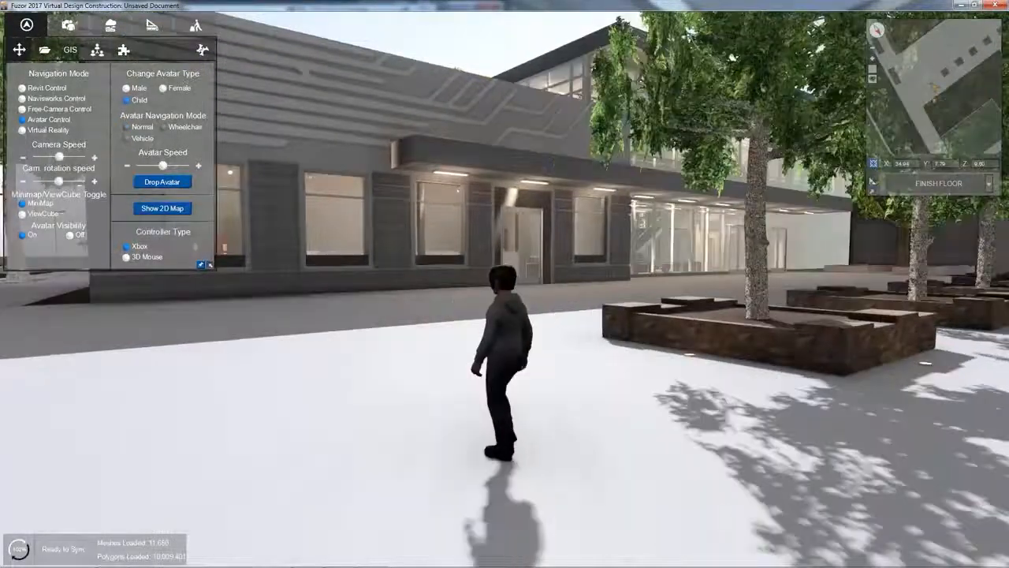
Walk the child avatar across the plaza toward the building entrance and look around from the child's eye level
key("w")
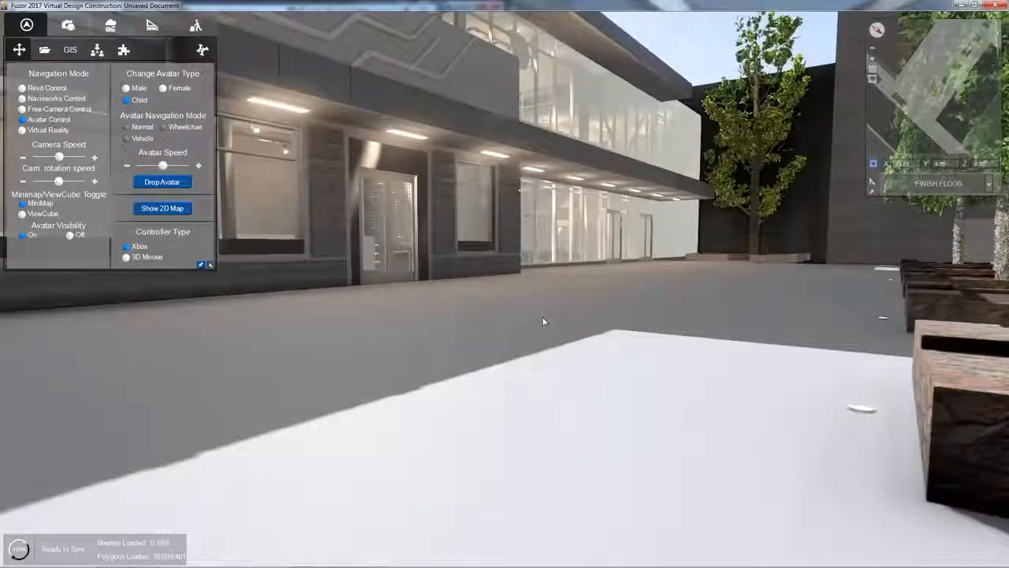
key("w")
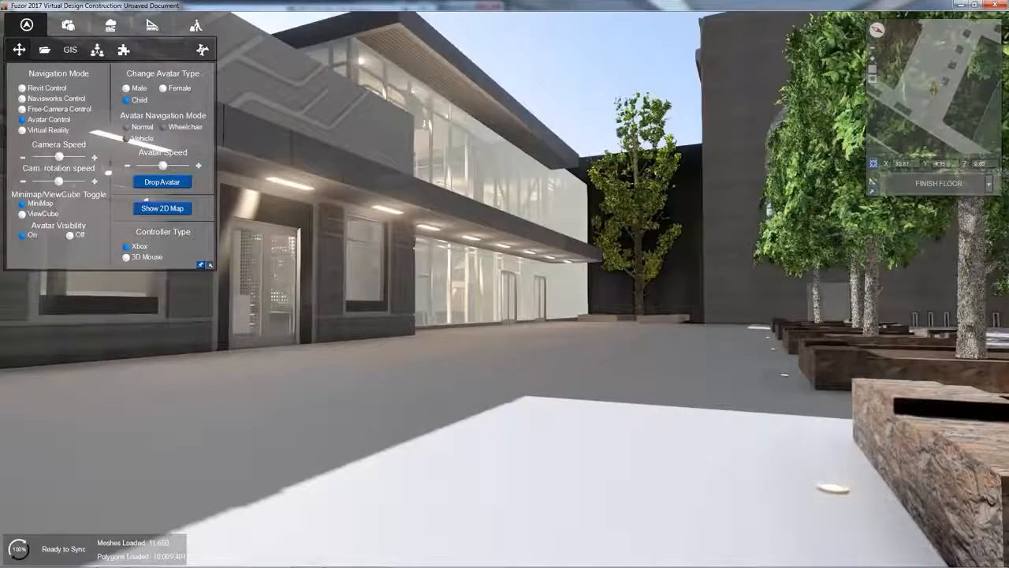
key("a")
key("w")
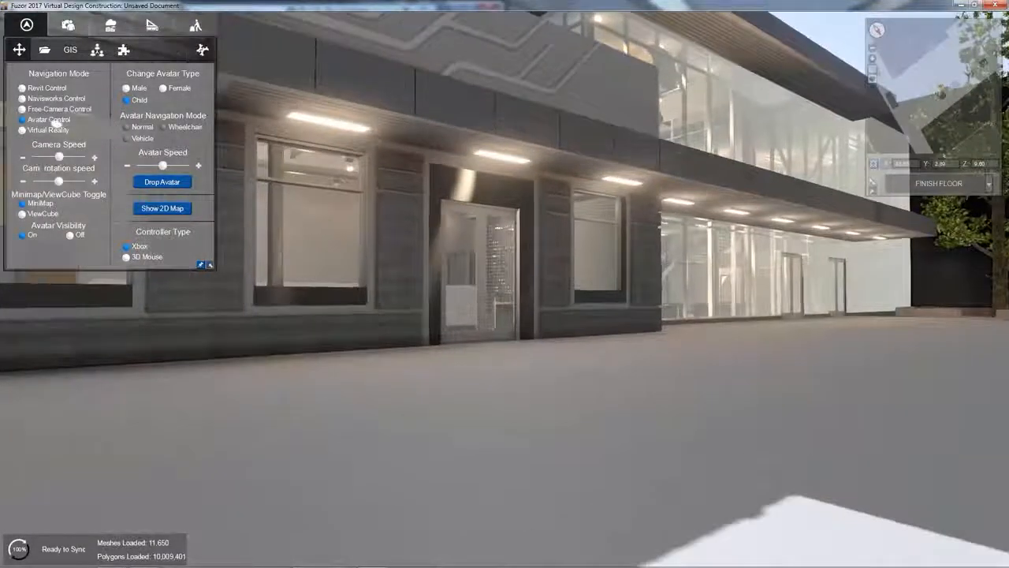
left_click_drag(766, 272, 618, 276)
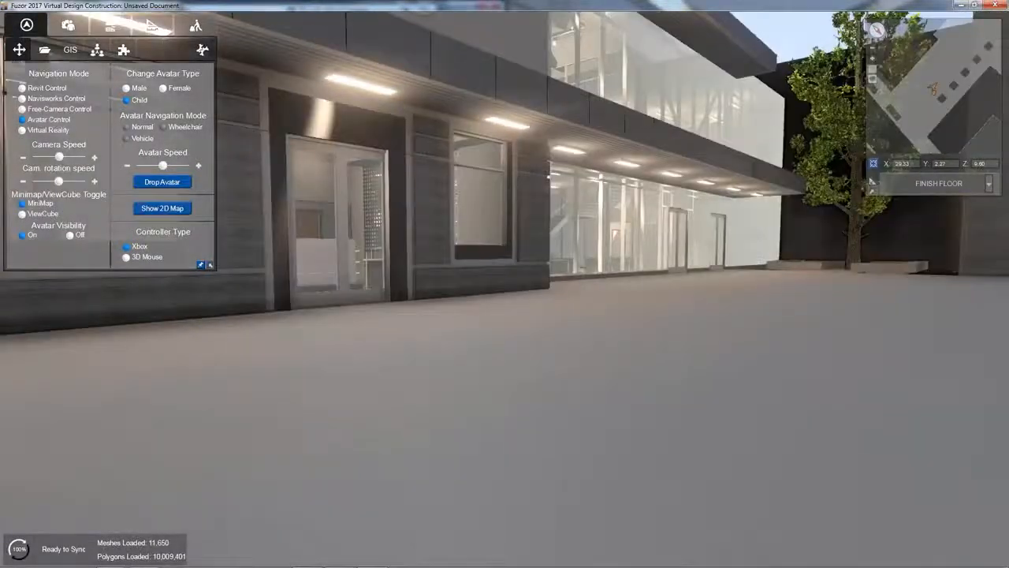
scroll(618, 277, "down", 3)
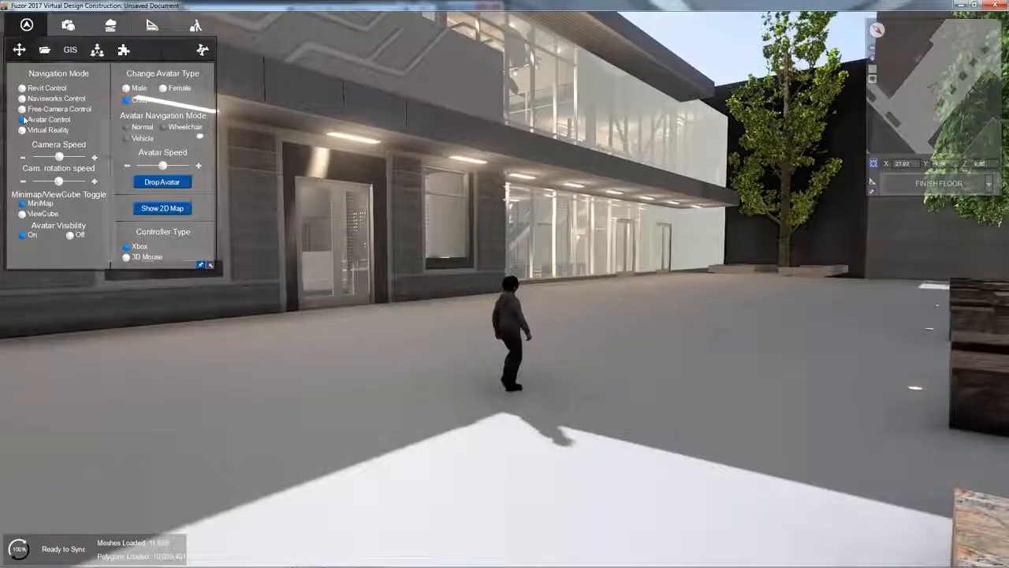
Change the avatar to Male in Wheelchair navigation mode and roll it past the building entrance
left_click(127, 88)
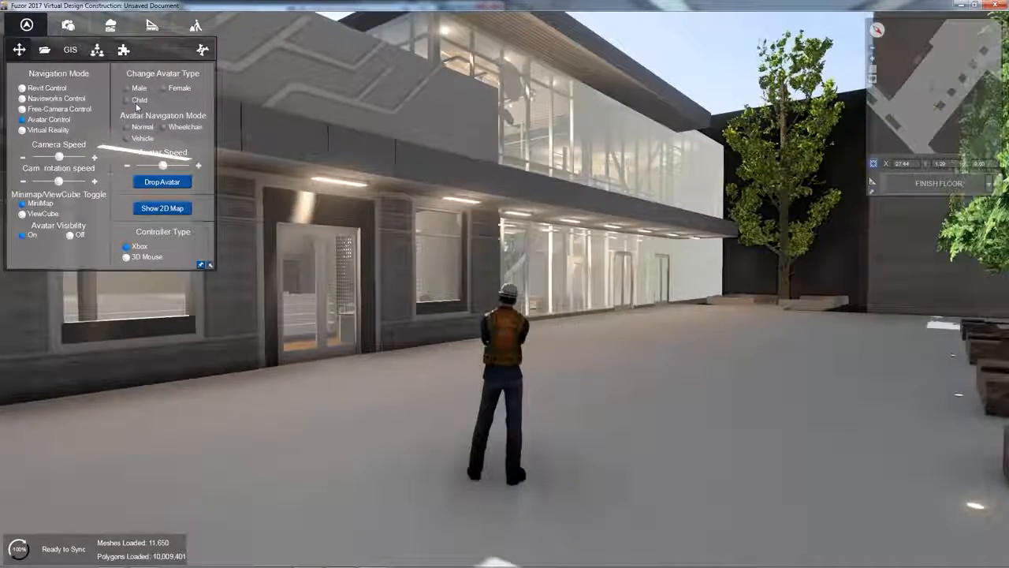
left_click(176, 128)
key("w")
key("d")
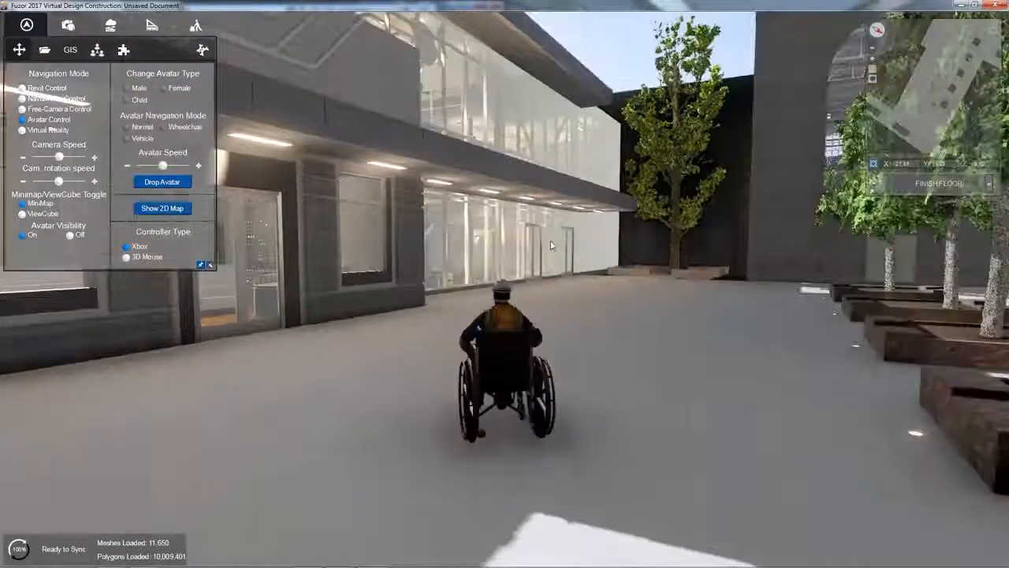
key("d")
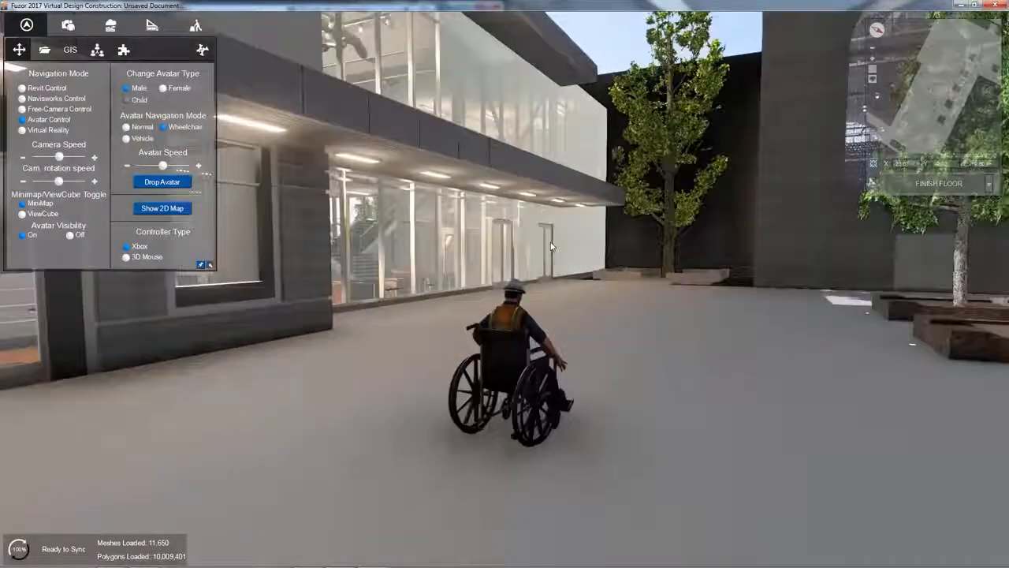
Roll the wheelchair avatar along the glass facade and into the first-floor lobby facing the café
key("w")
key("d")
key("w")
key("d")
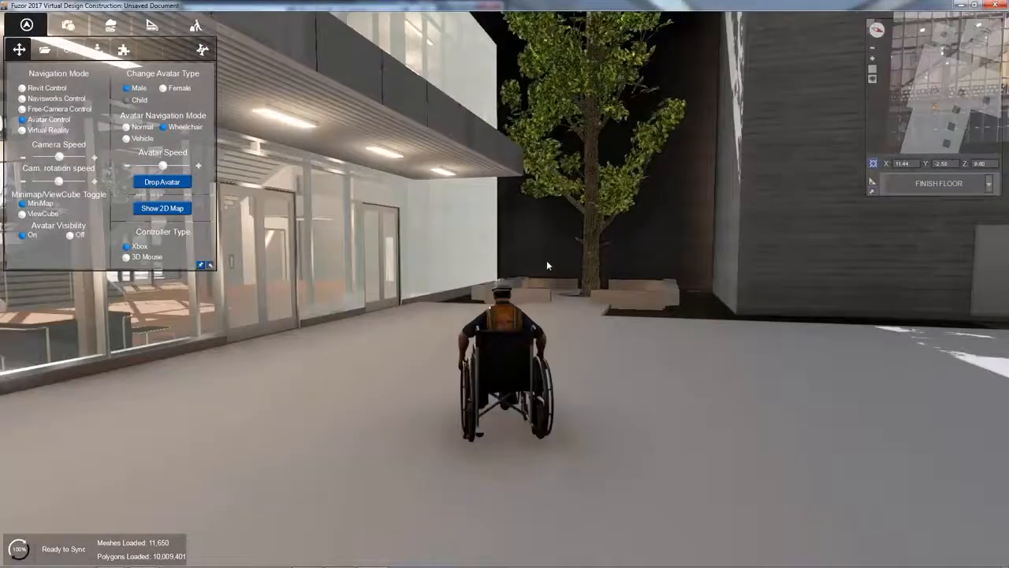
key("w")
key("a")
key("a")
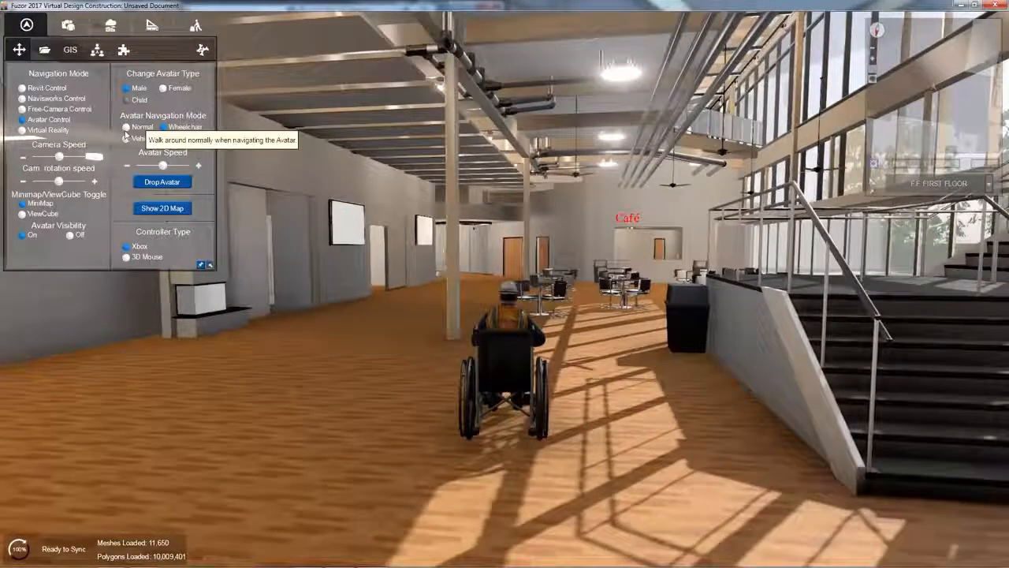
Return the avatar to Normal walking mode in the café lobby and bring up the computer's list of installed programs
left_click(126, 128)
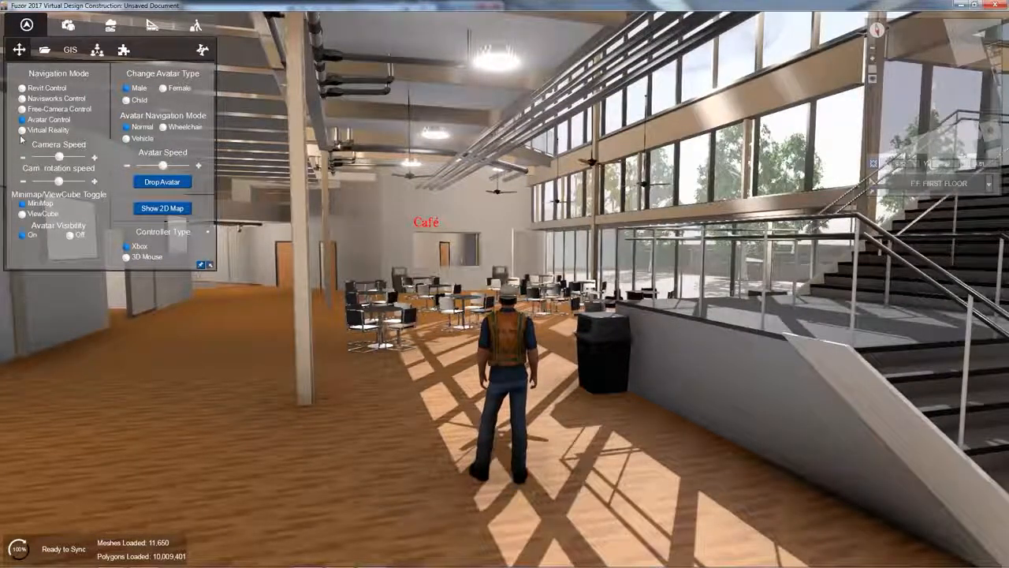
key("super")
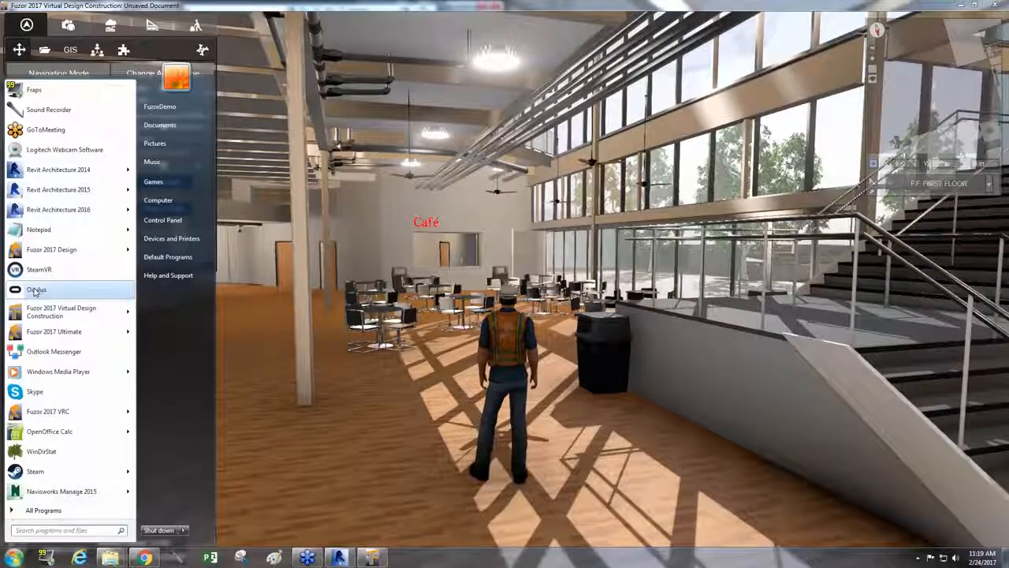
Start SteamVR, set Fuzor's navigation mode to Virtual Reality and teleport across the café lobby floor
left_click(36, 290)
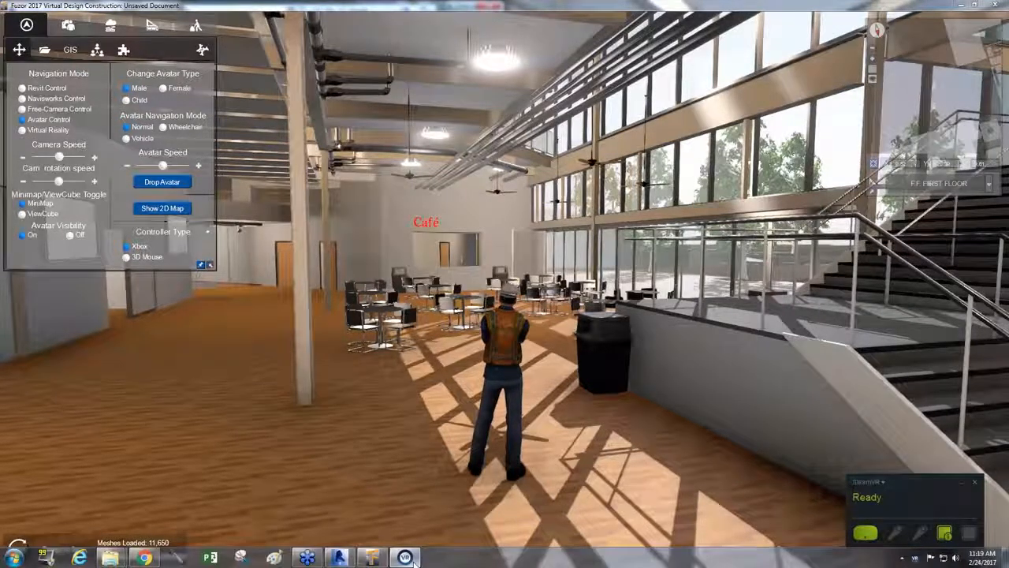
mouse_move(410, 559)
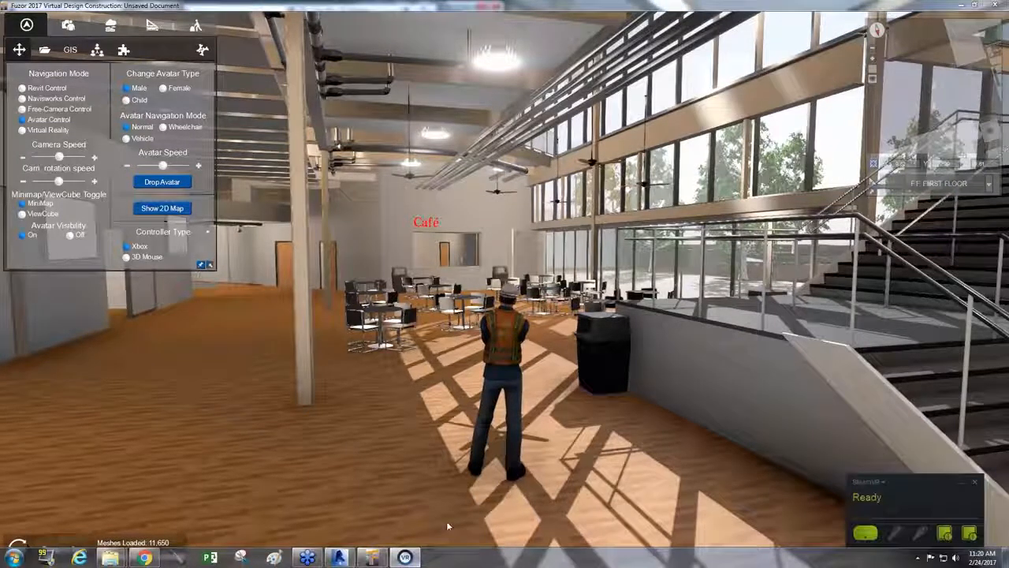
left_click(24, 130)
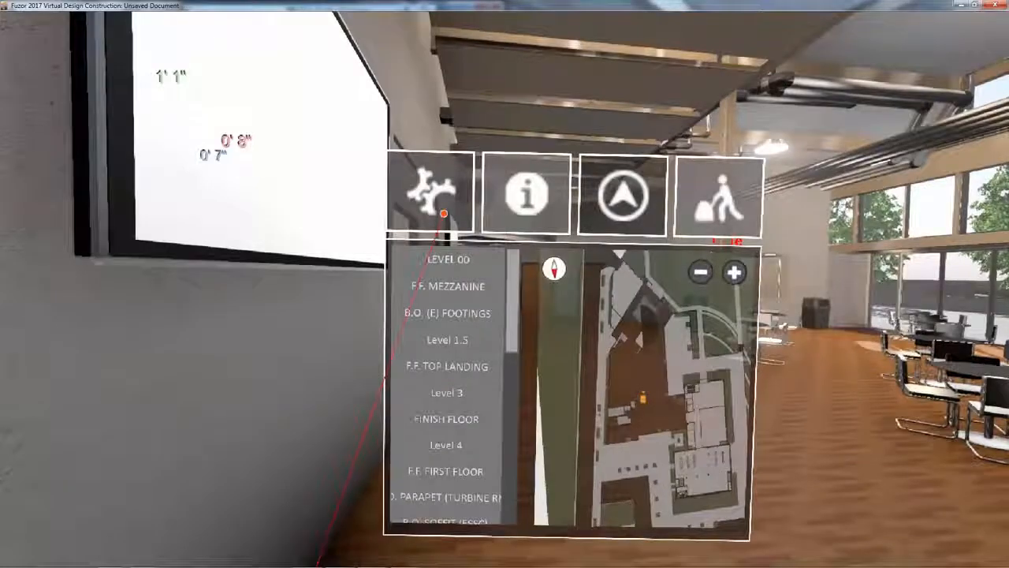
left_click(276, 180)
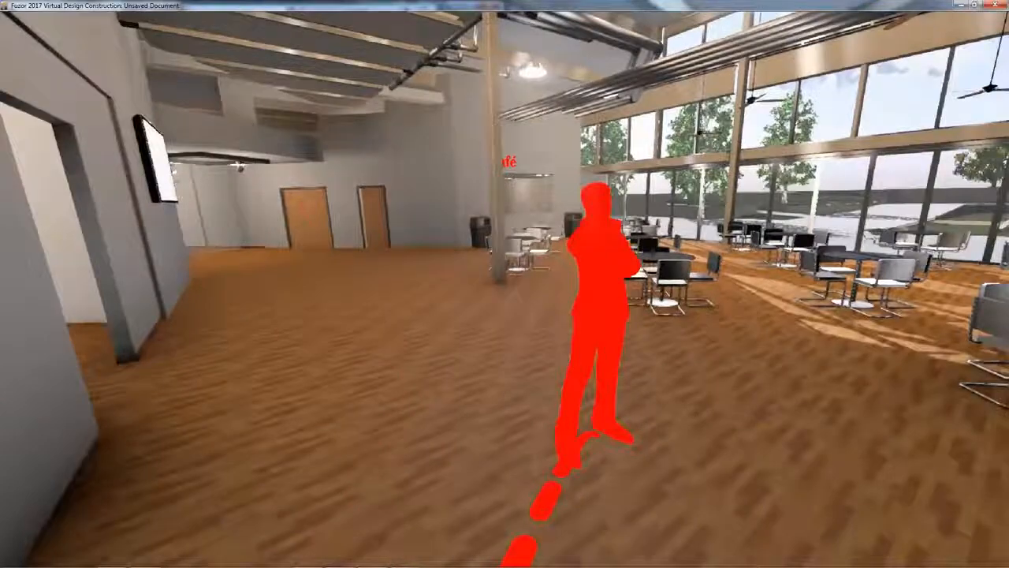
left_click(593, 433)
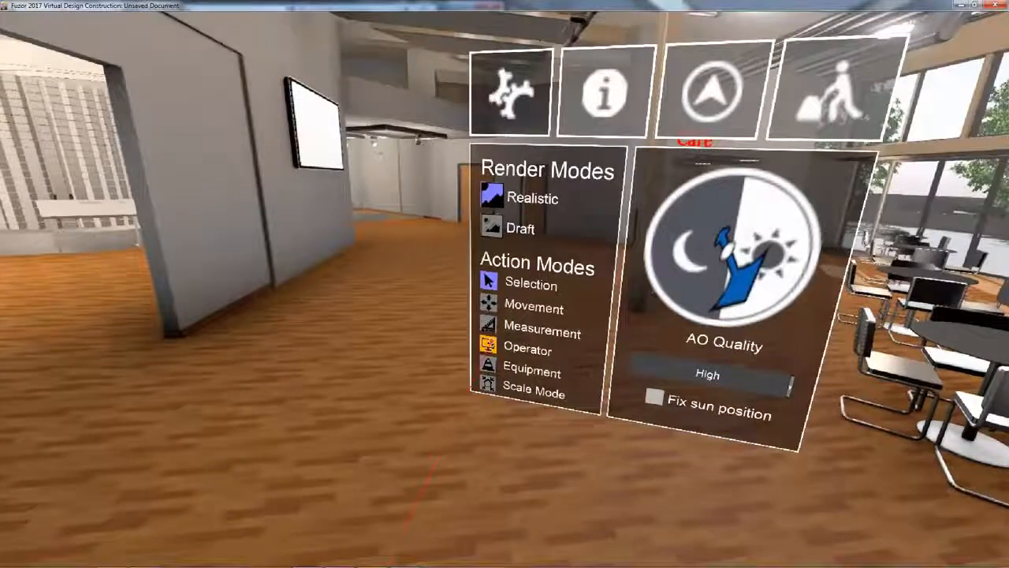
Take perpendicular measurements across the café lobby, delete them all and exit measurement mode
left_click(542, 331)
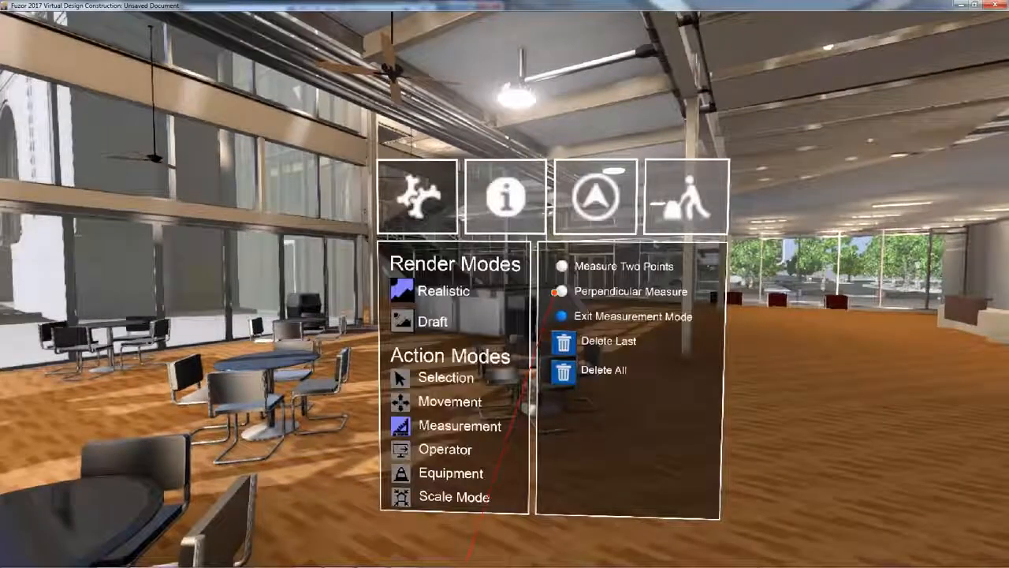
left_click(555, 292)
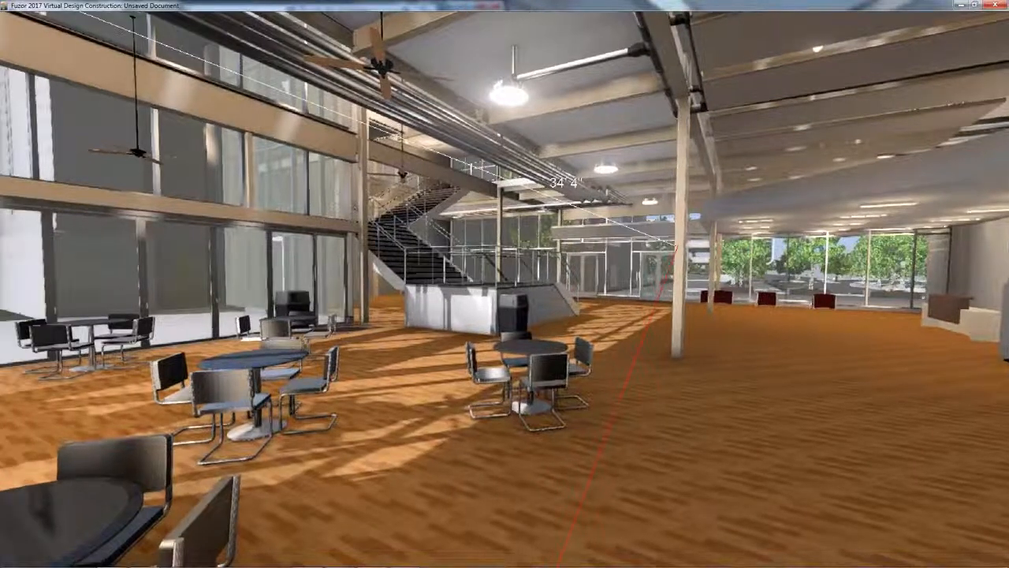
left_click(653, 260)
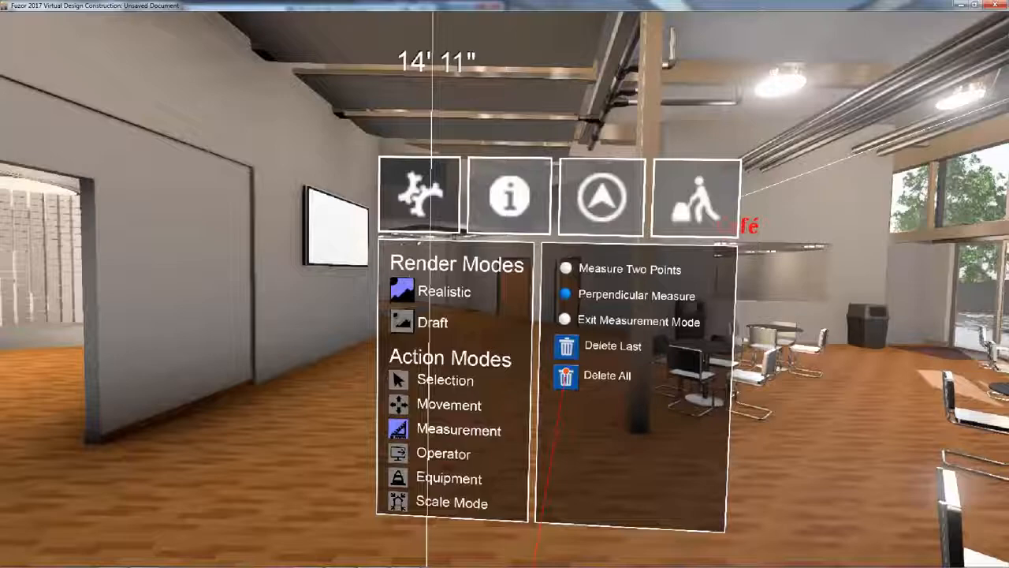
left_click(565, 371)
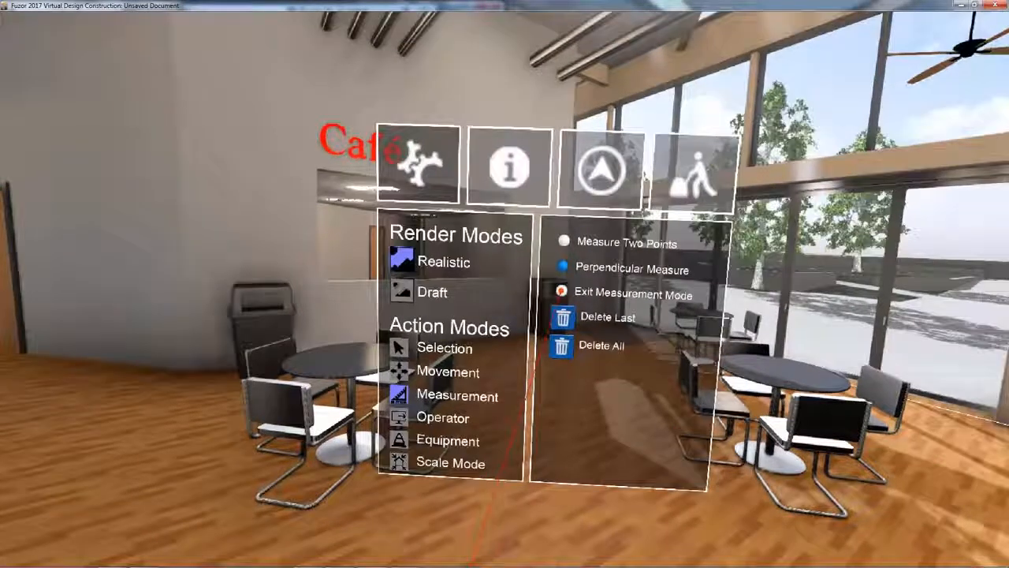
left_click(568, 280)
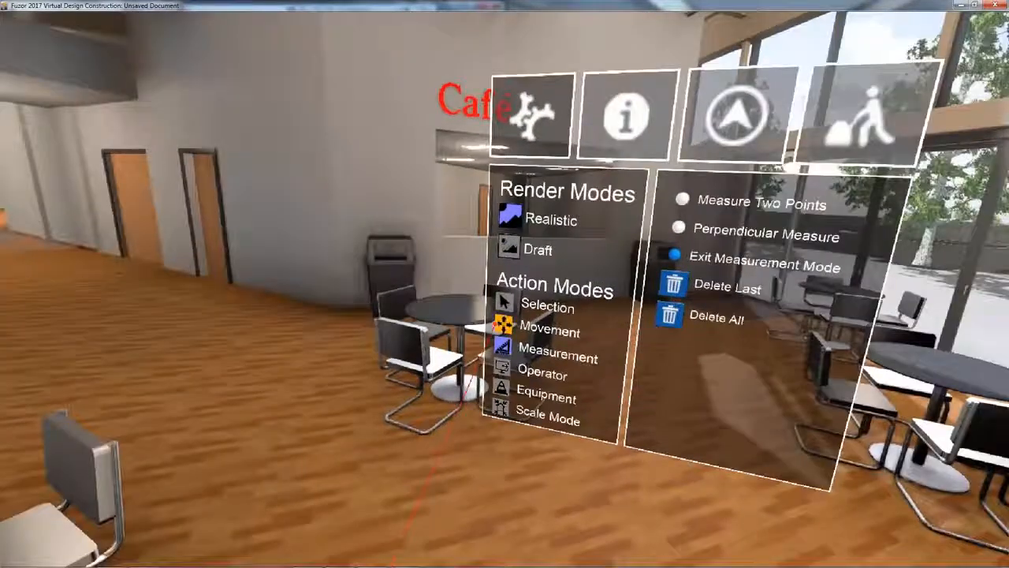
Activate the Movement action mode and move the trash can standing beside the café window
left_click(502, 323)
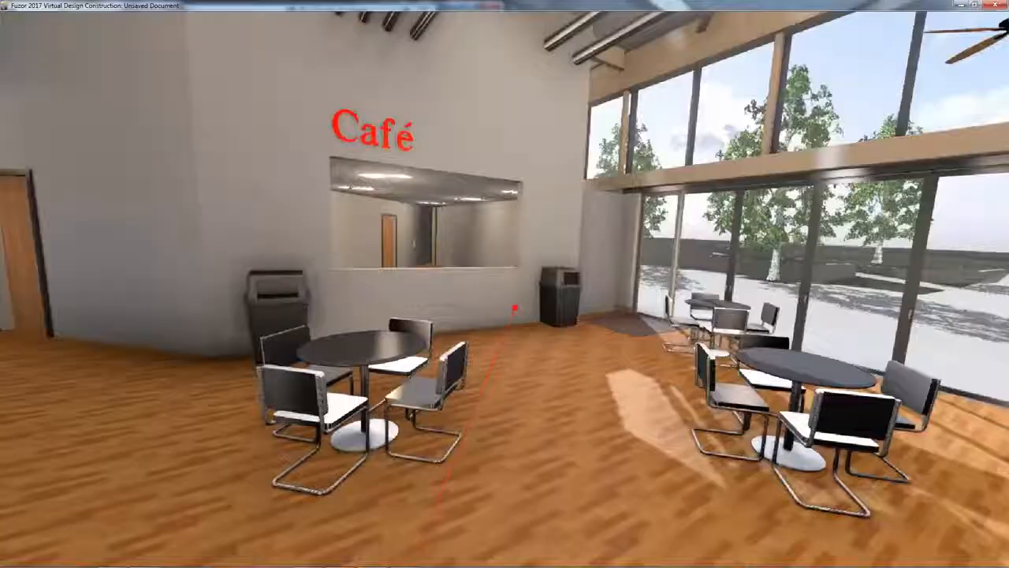
left_click_drag(551, 300, 479, 290)
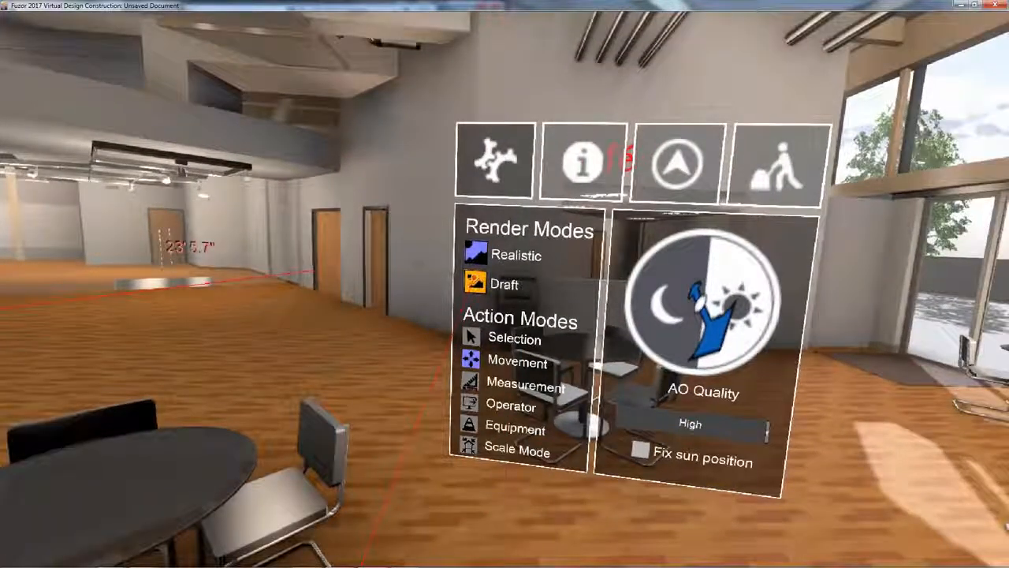
Apply the Realistic render mode in VR, turn the sun dial back to daytime and choose the Measurement action mode
left_click(479, 257)
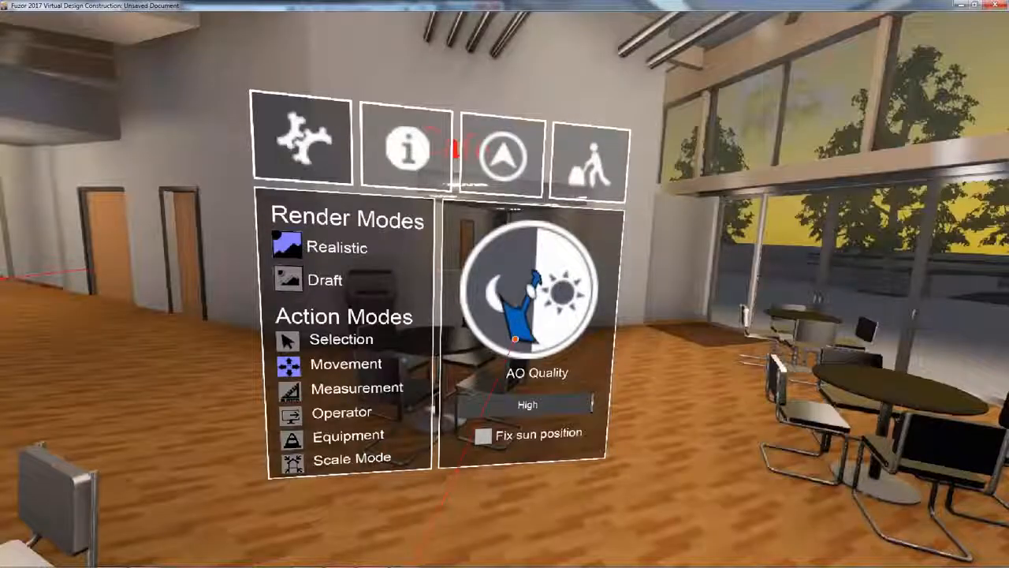
left_click_drag(515, 339, 594, 231)
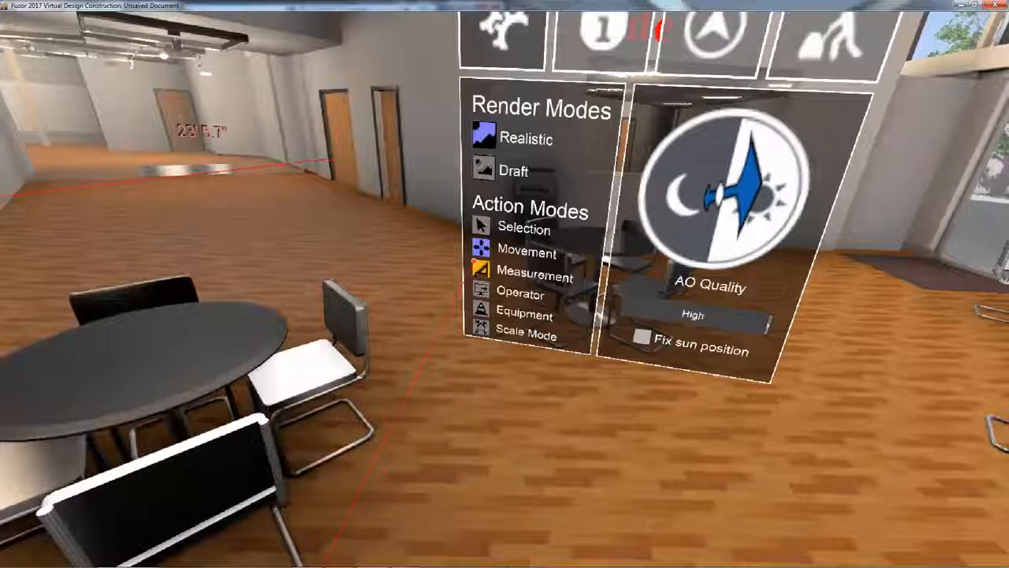
left_click(481, 270)
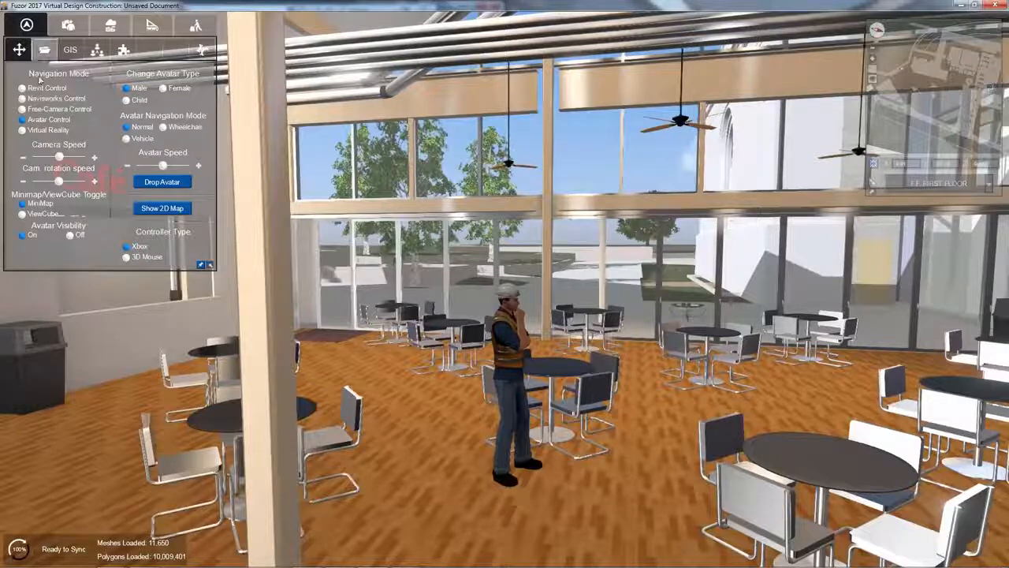
Switch the desktop view of the café to the Ultra render mode
left_click(68, 24)
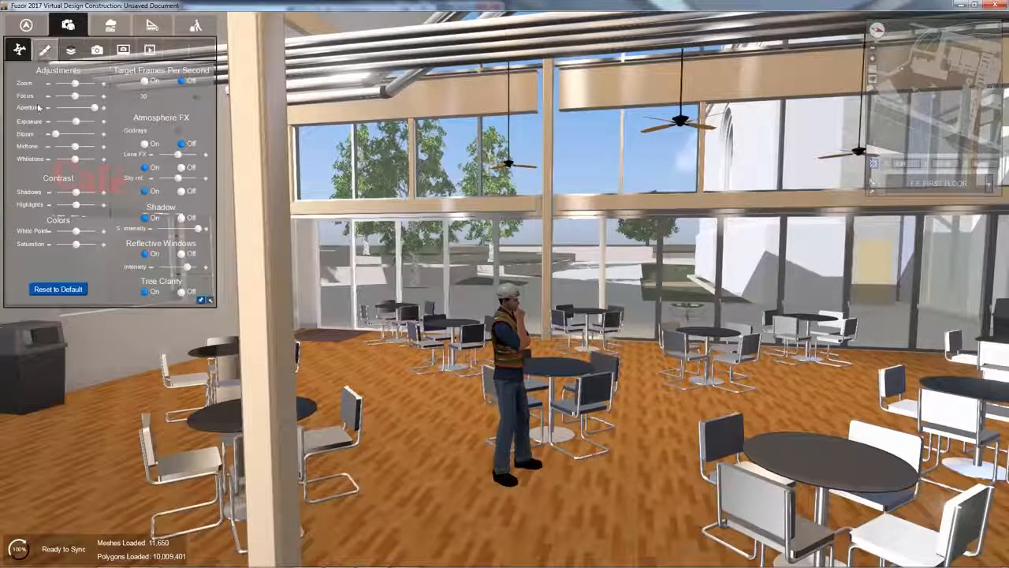
left_click(45, 50)
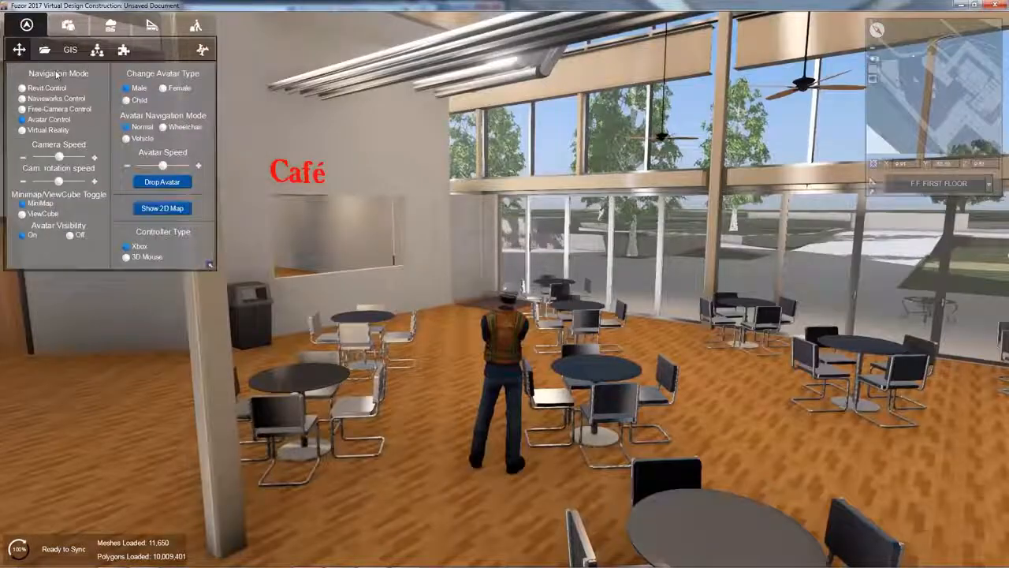
Fly outside the building with Free-Camera Control and hide the Landscape category's deciduous trees, fall trees and shrubs
left_click(22, 110)
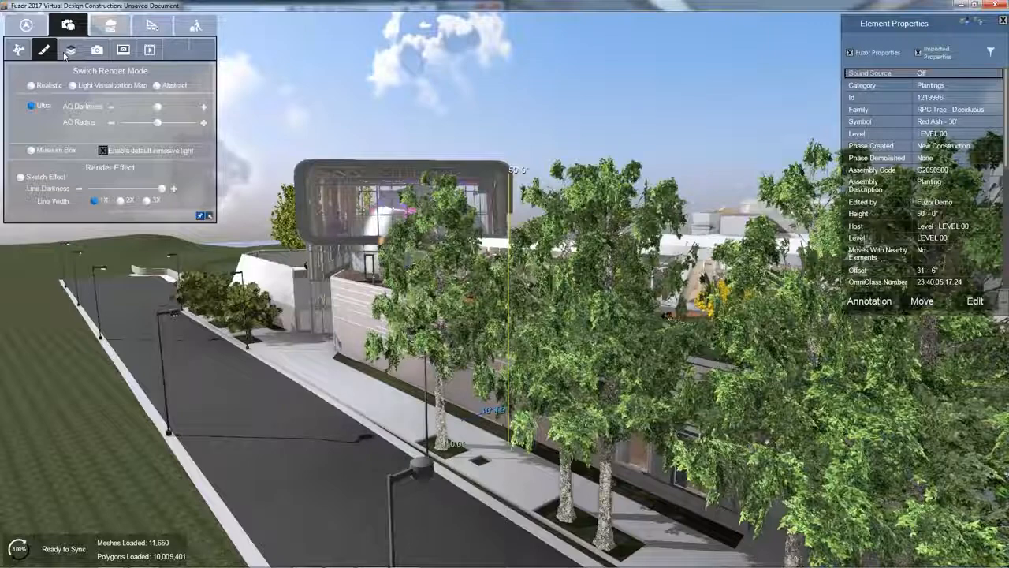
left_click(69, 51)
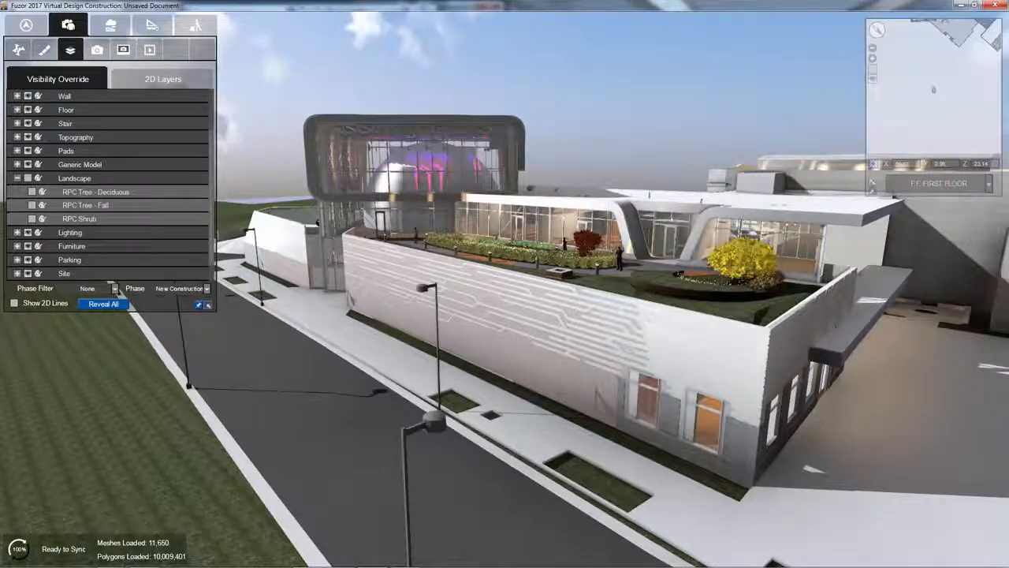
Open the Construction Manager and load the schedule P6 - CCPHY00 BL from the Construction > Schedules folder
left_click(194, 24)
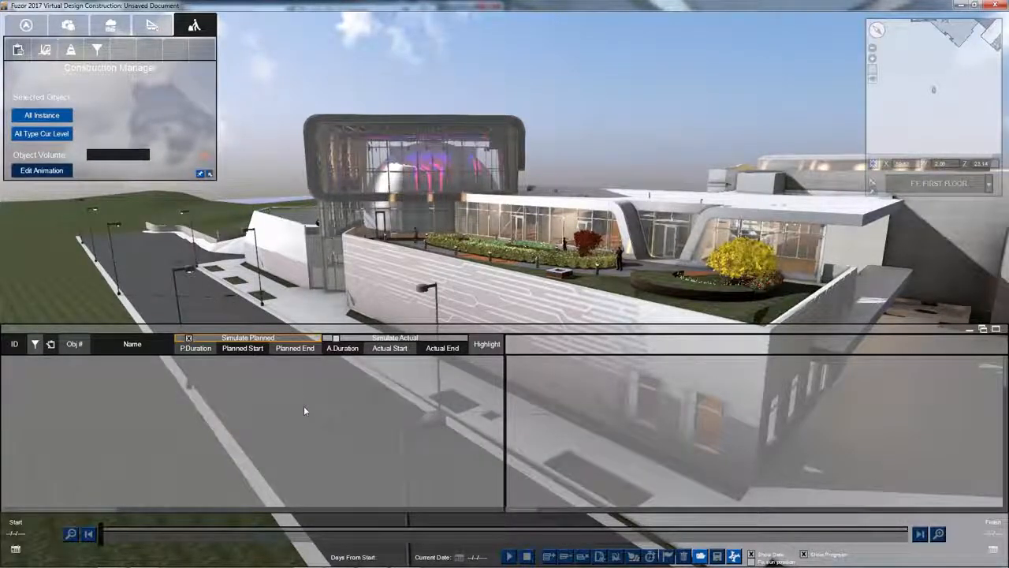
left_click(700, 556)
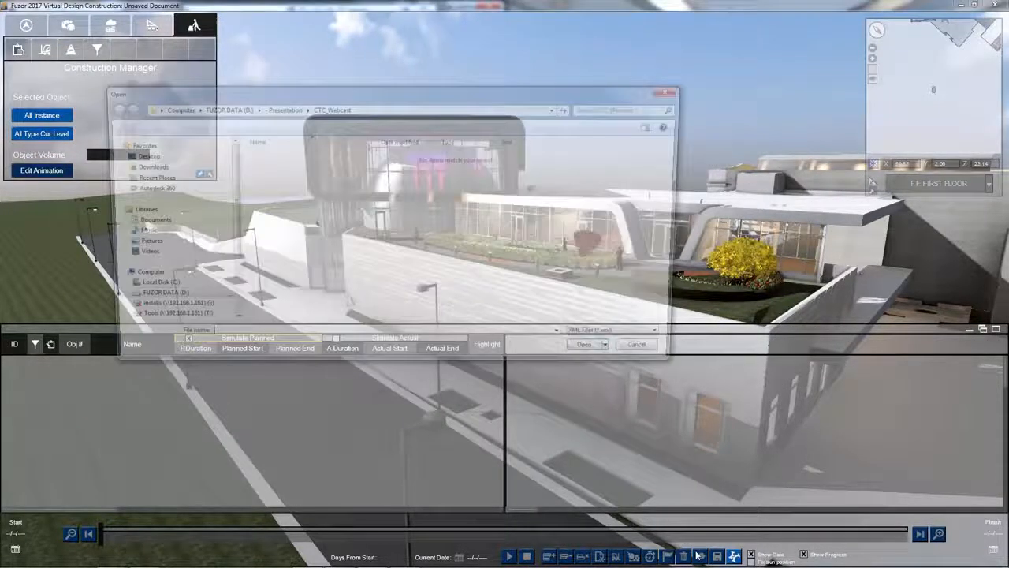
double_click(542, 206)
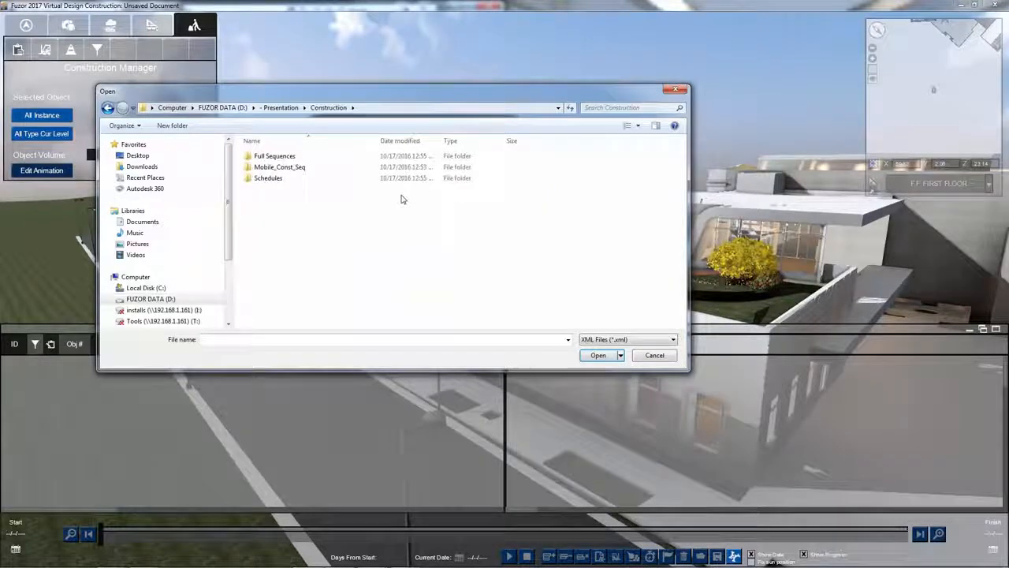
double_click(268, 179)
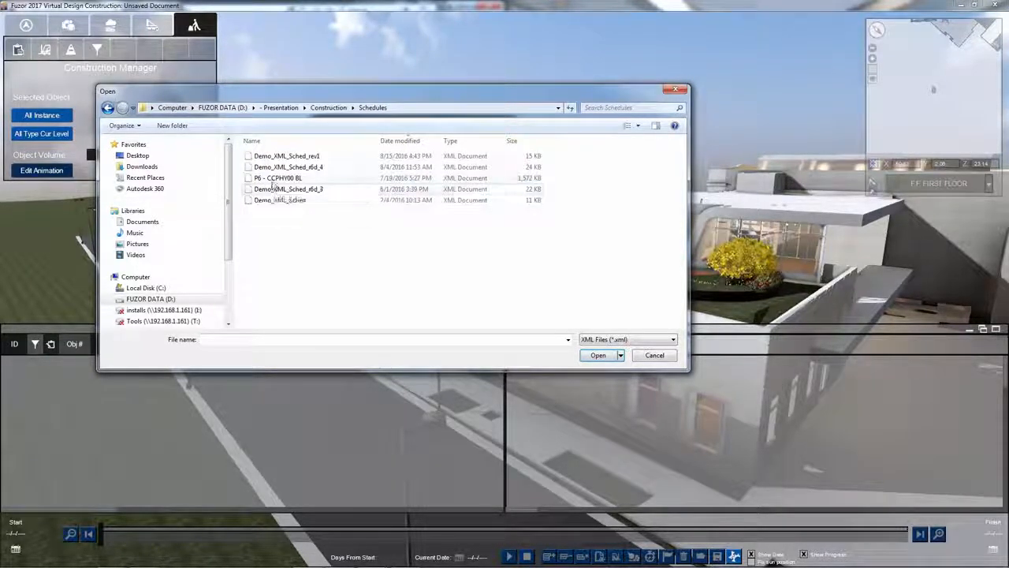
left_click(272, 180)
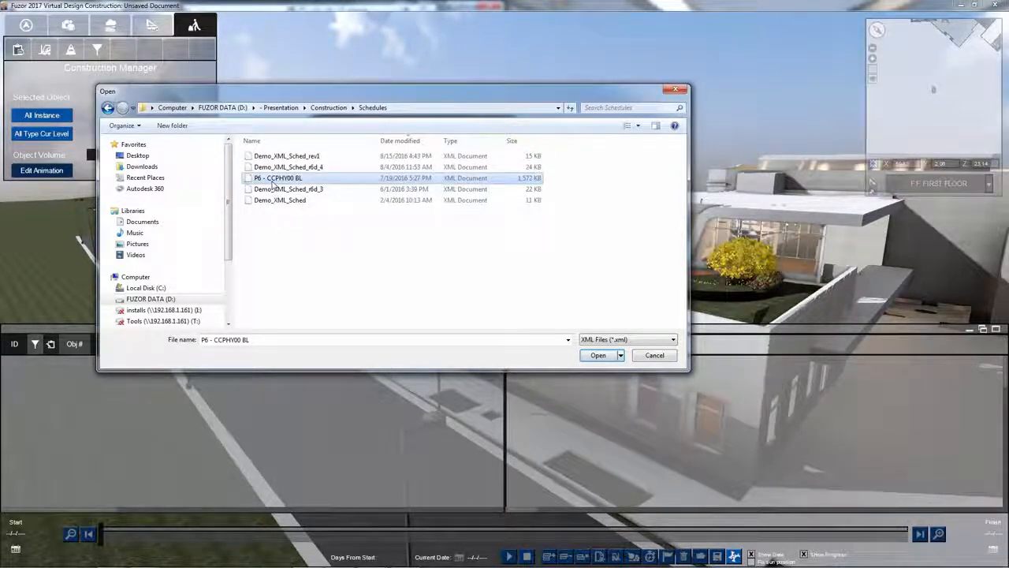
double_click(272, 180)
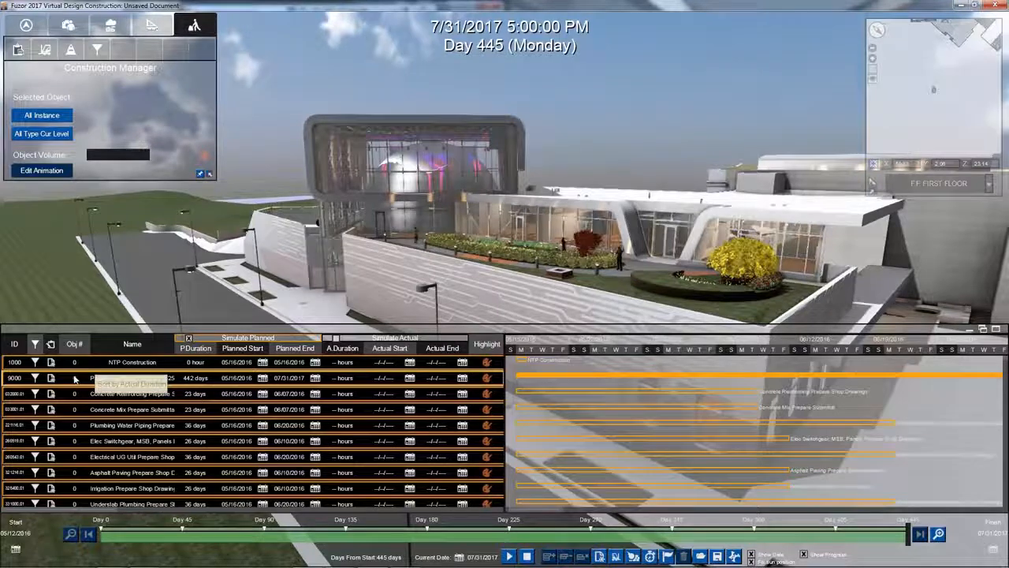
Examine the loaded schedule's task columns, Gantt bars and project start date calendar without changing the date
left_click_drag(114, 511, 220, 508)
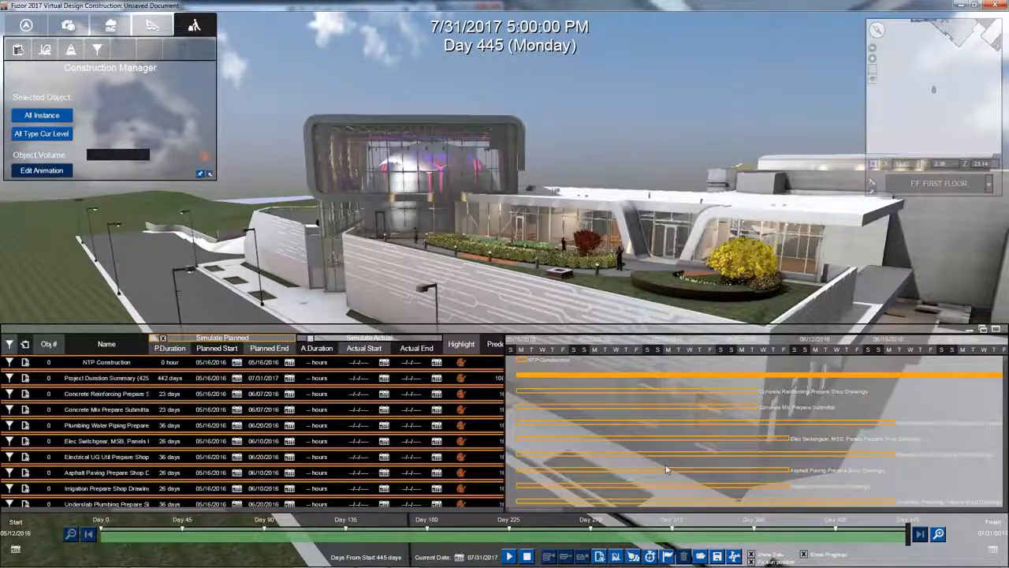
scroll(666, 469, "down", 5)
scroll(666, 469, "down", 3)
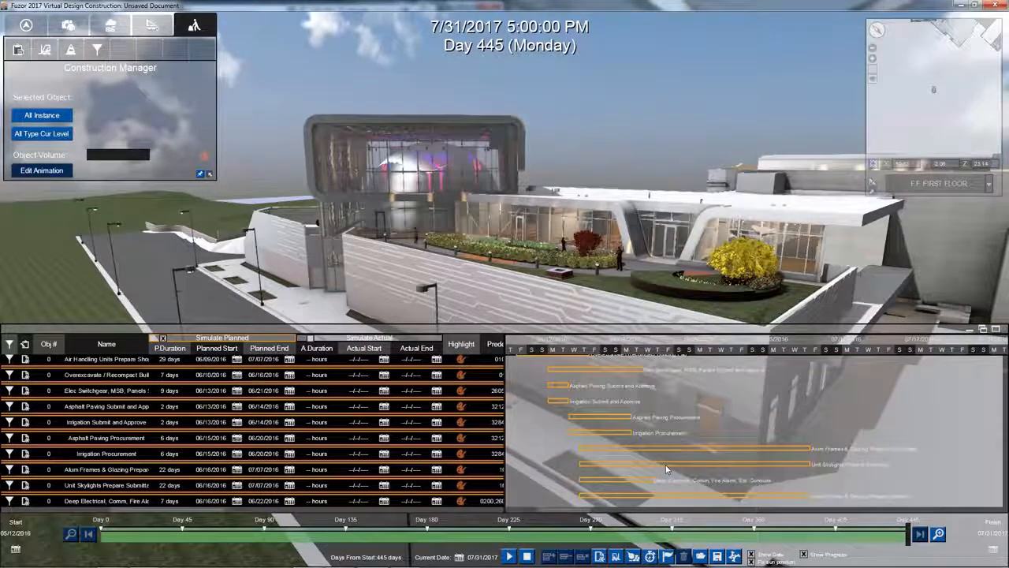
scroll(666, 469, "down", 3)
scroll(666, 469, "down", 3)
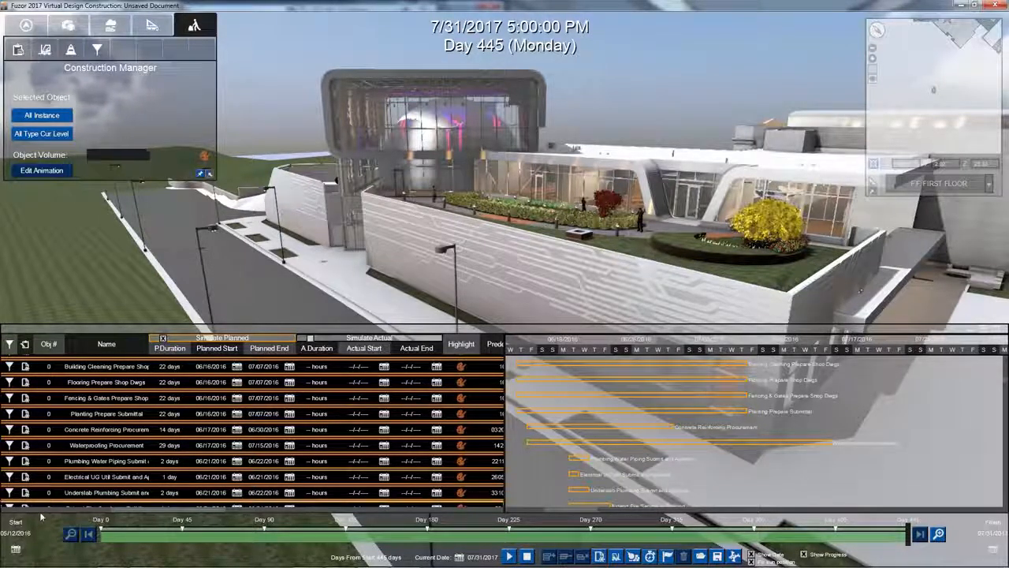
left_click(16, 549)
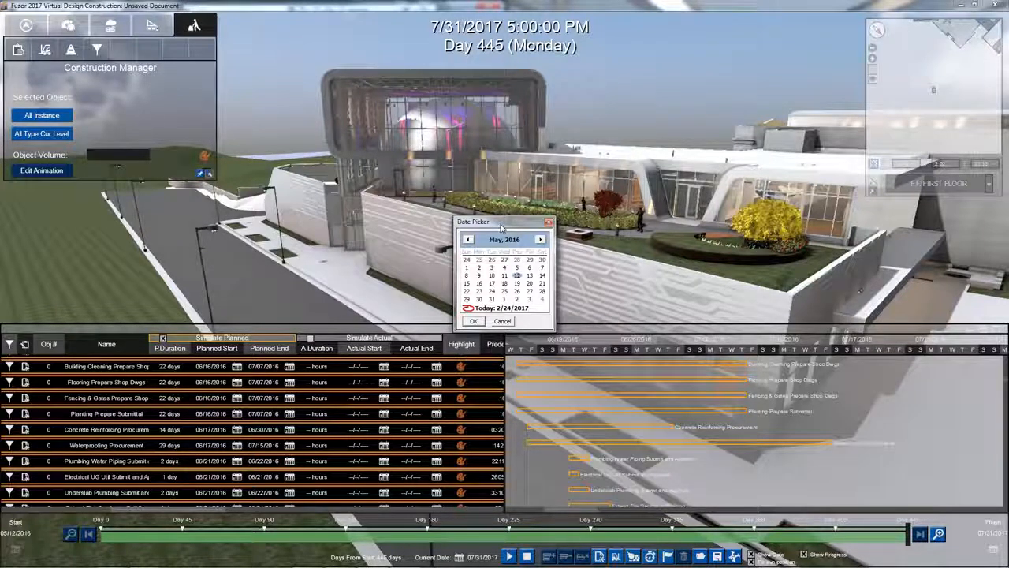
left_click(505, 322)
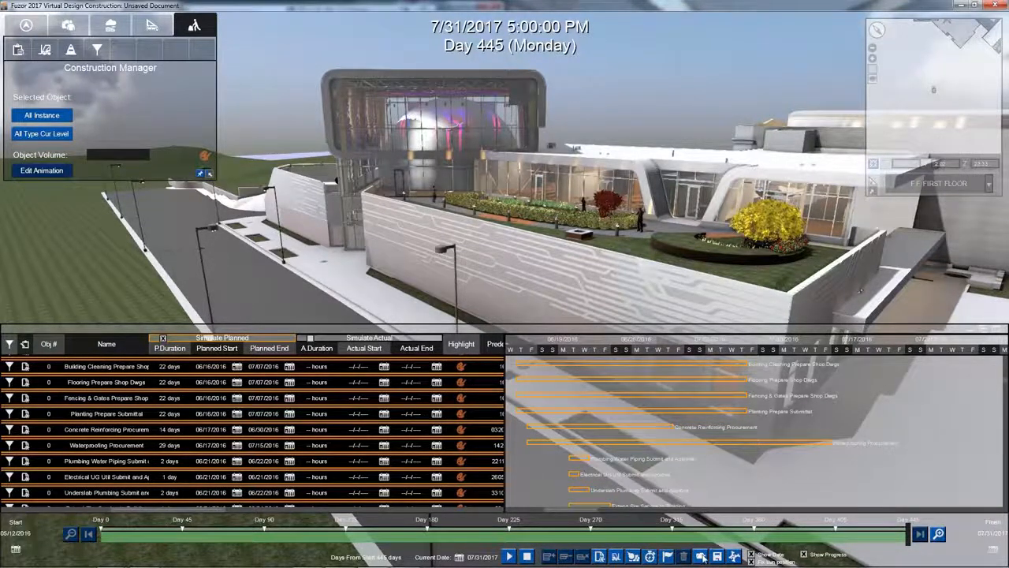
Load the schedule Demo_XML_Sched_rev1 in place of the existing one, without merging or saving the old schedule
left_click(701, 556)
left_click(287, 156)
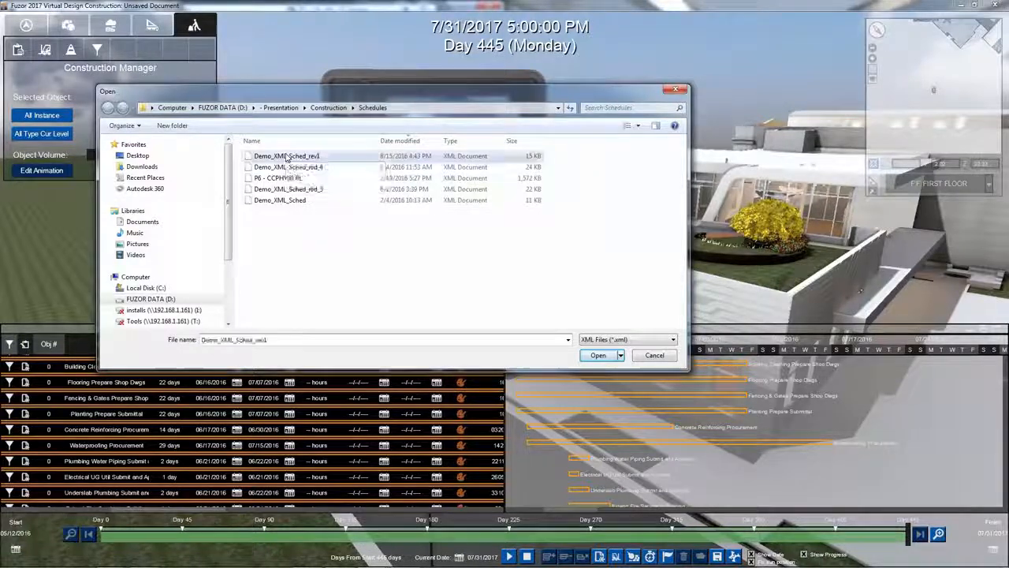
double_click(287, 157)
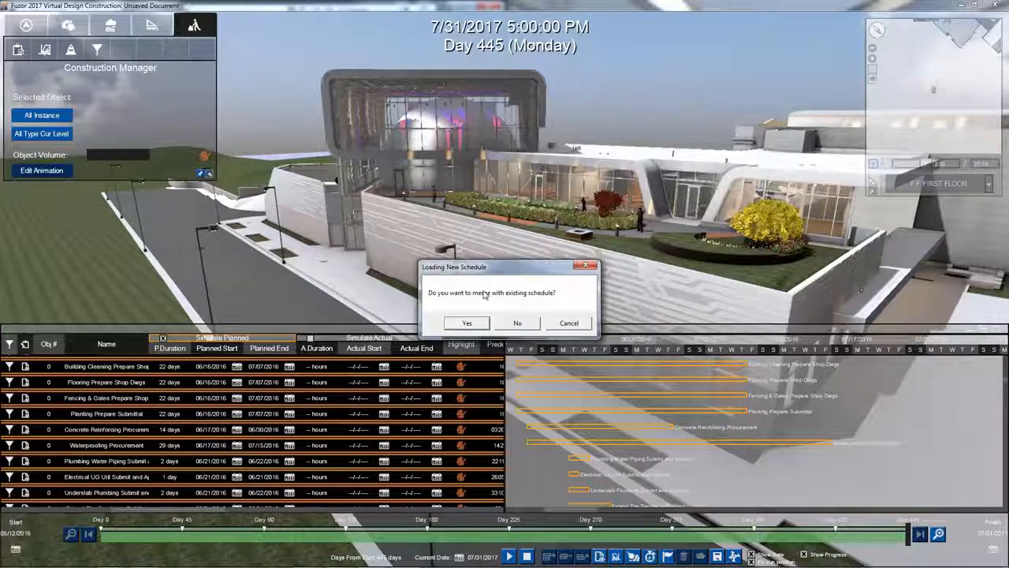
left_click(518, 323)
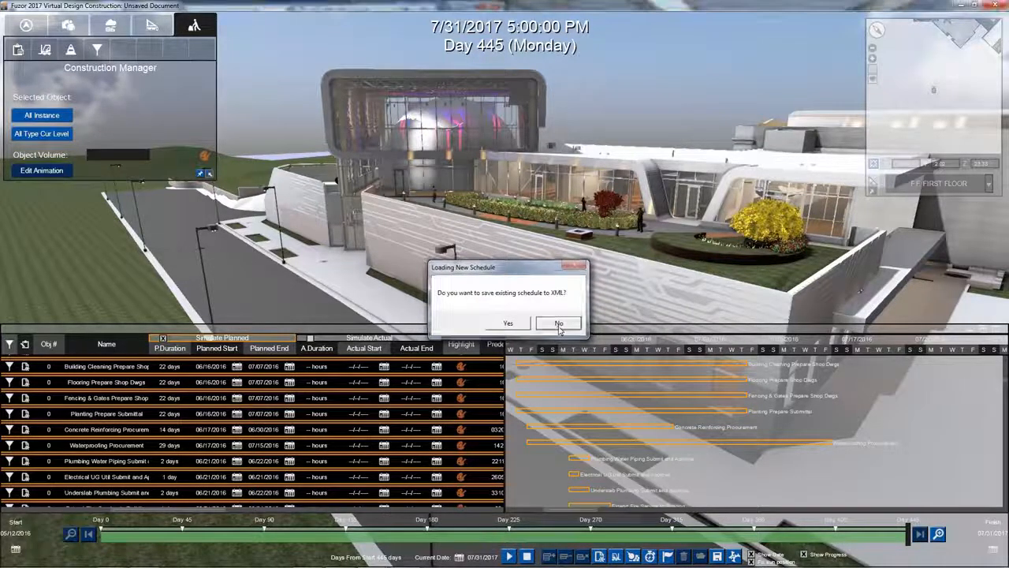
left_click(558, 324)
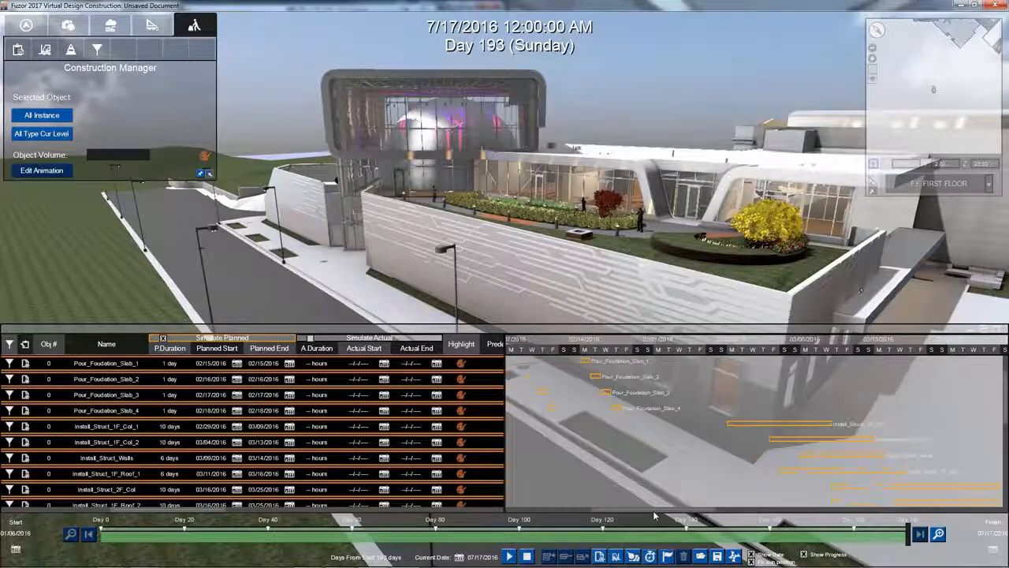
scroll(555, 491, "up", 1)
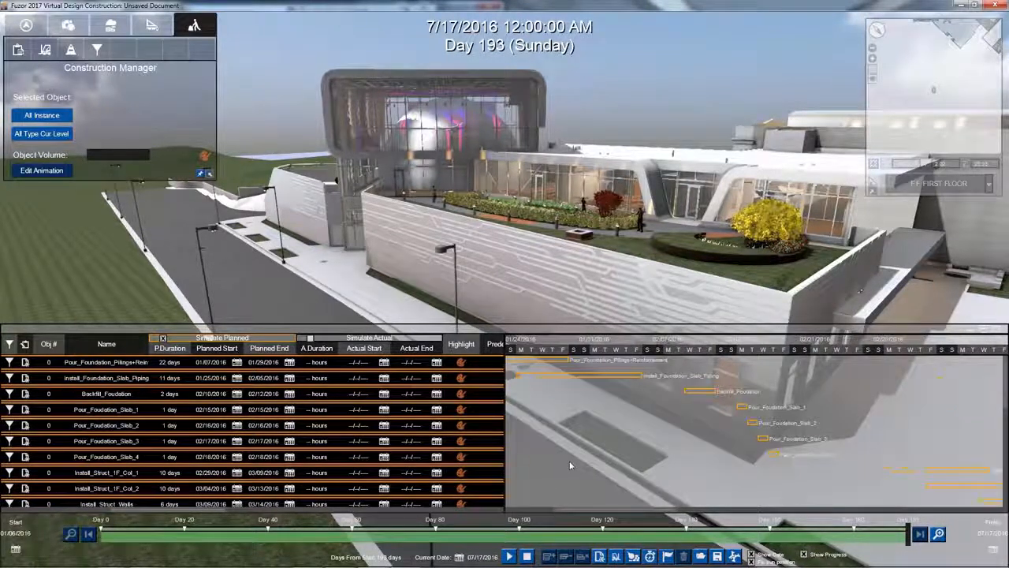
Fly beneath the building to its foundation piles and select the schedule task Pour_Foundation_Pilings+Reinforcement
middle_click_drag(354, 268, 353, 222)
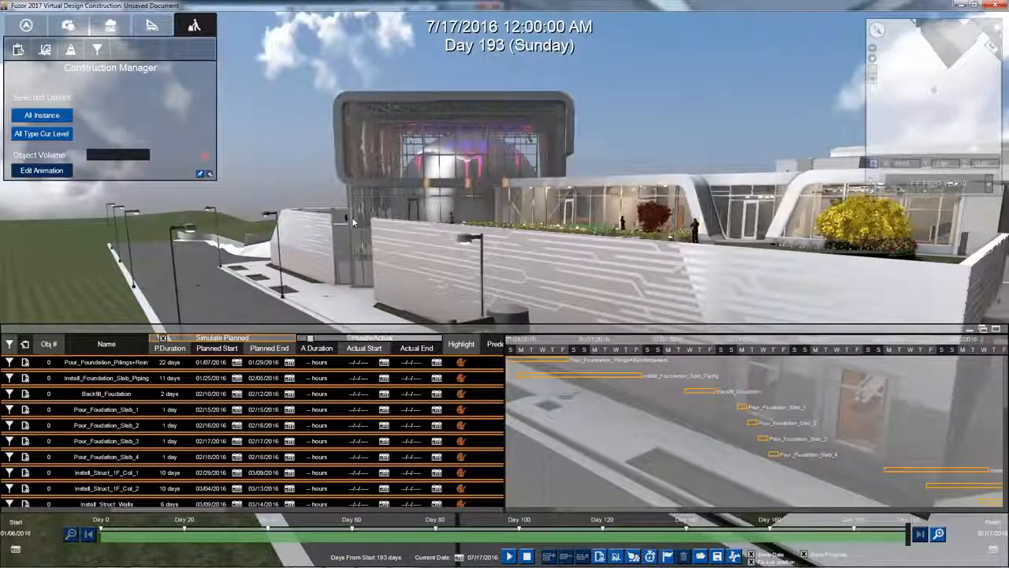
scroll(389, 231, "up", 3)
scroll(389, 231, "up", 2)
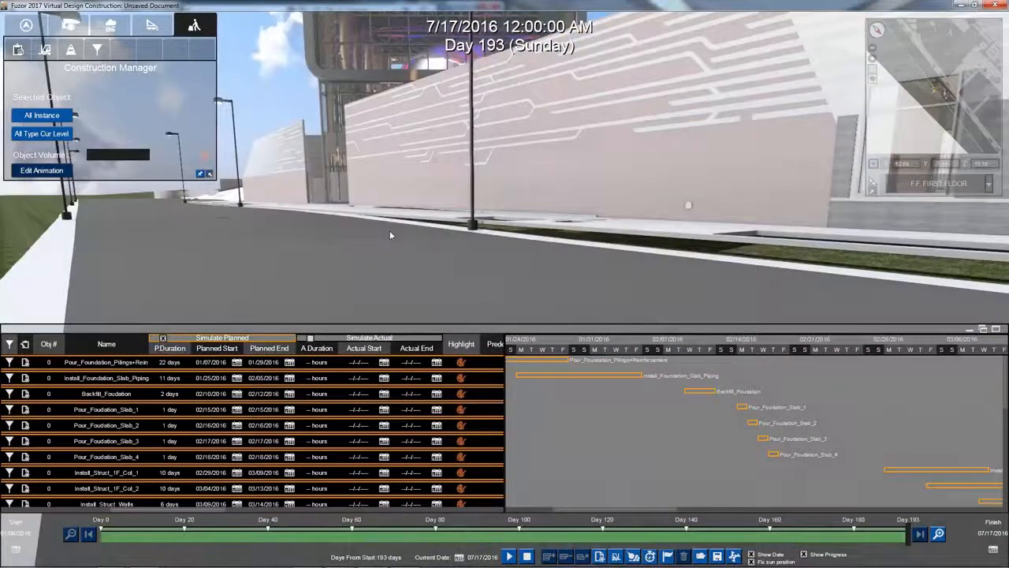
scroll(389, 235, "up", 3)
scroll(390, 235, "down", 2)
scroll(362, 230, "up", 1)
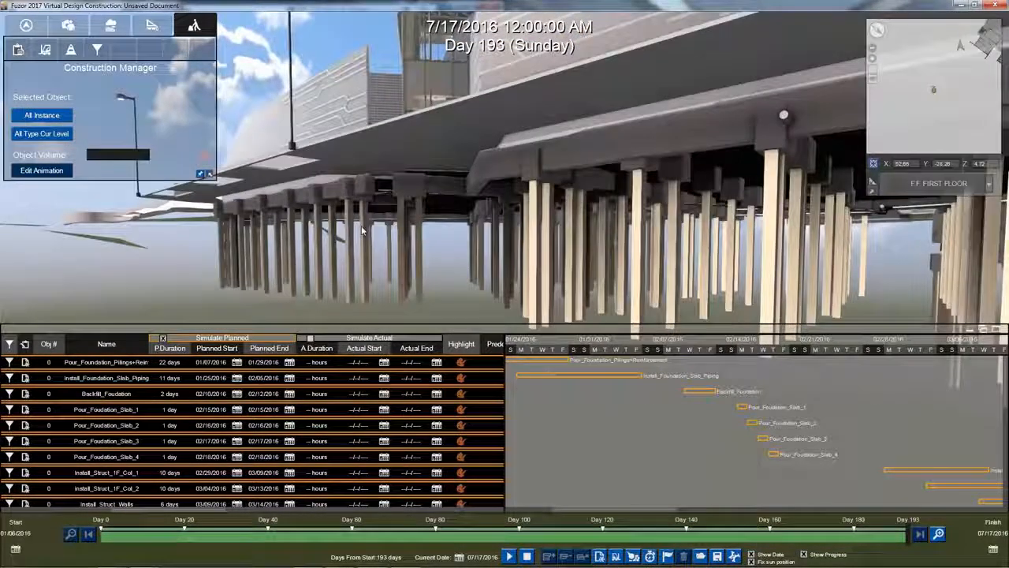
scroll(362, 230, "up", 1)
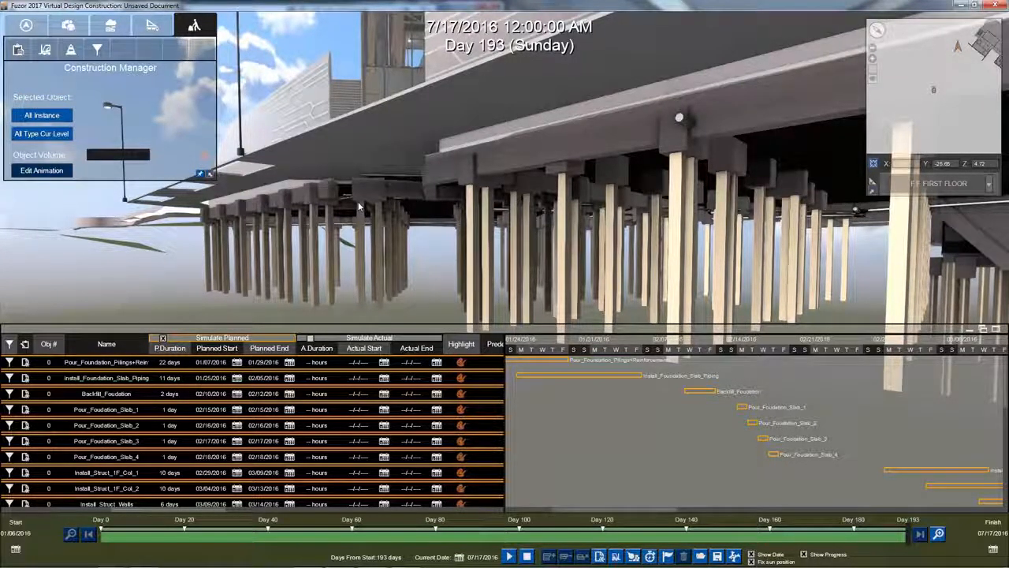
left_click(127, 365)
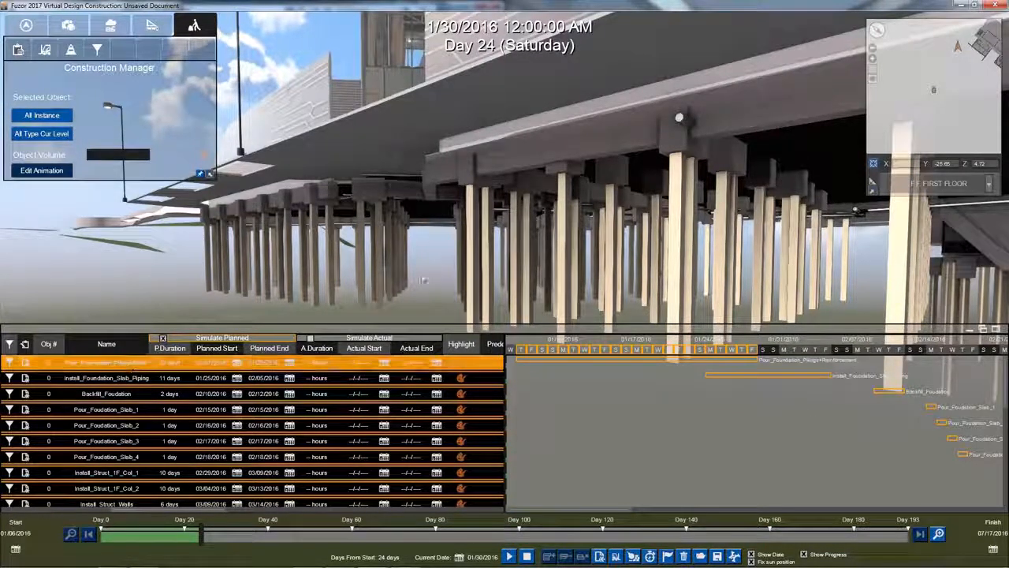
Select a Pile Cap-2 Pile and extend the selection to all its instances and all of its type on the current level
left_click(470, 192)
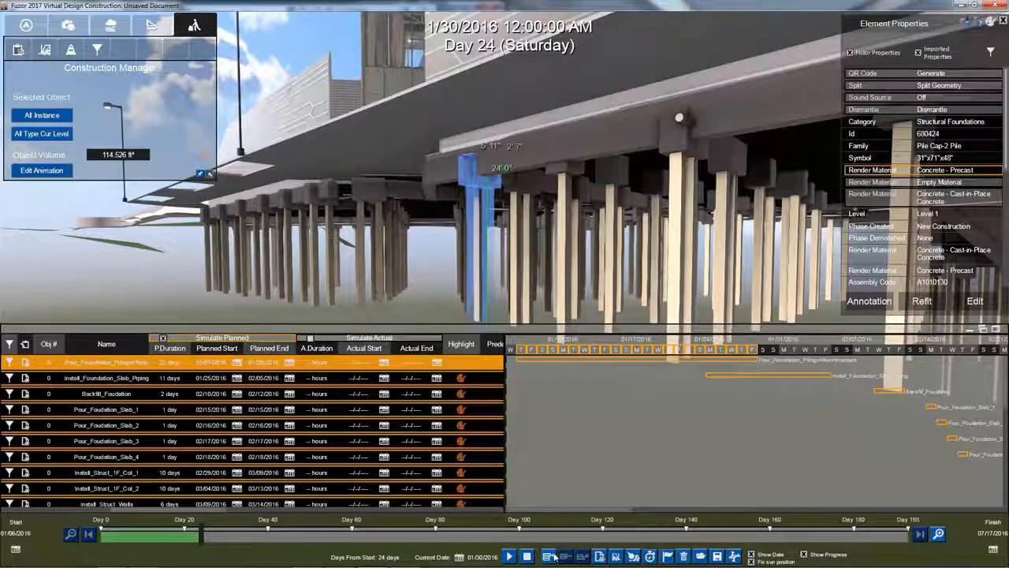
left_click(57, 116)
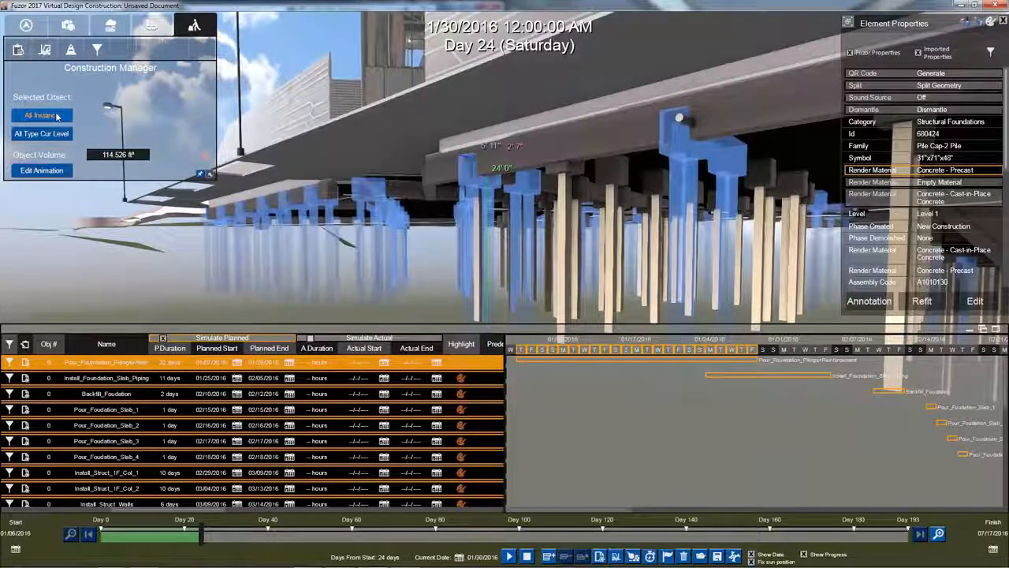
left_click(52, 138)
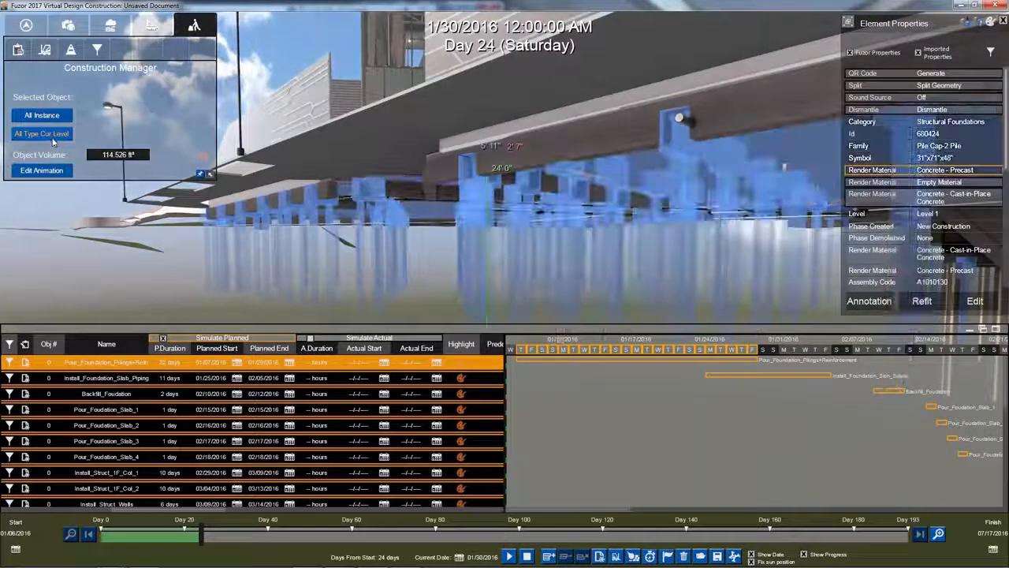
Examine the selected structural foundations under the building and their element properties, and clear the selection
right_click_drag(504, 236, 710, 237)
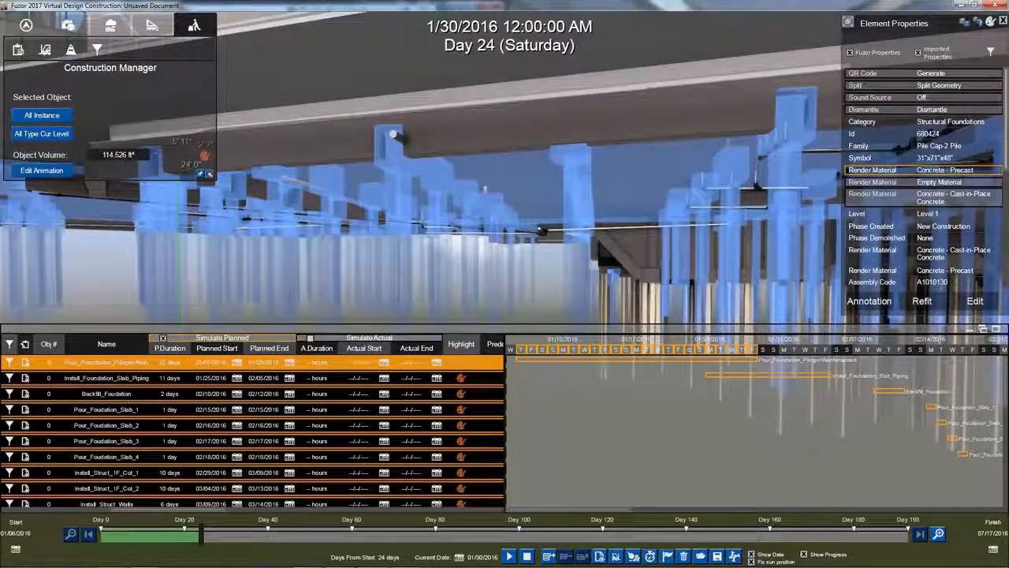
right_click_drag(504, 237, 709, 237)
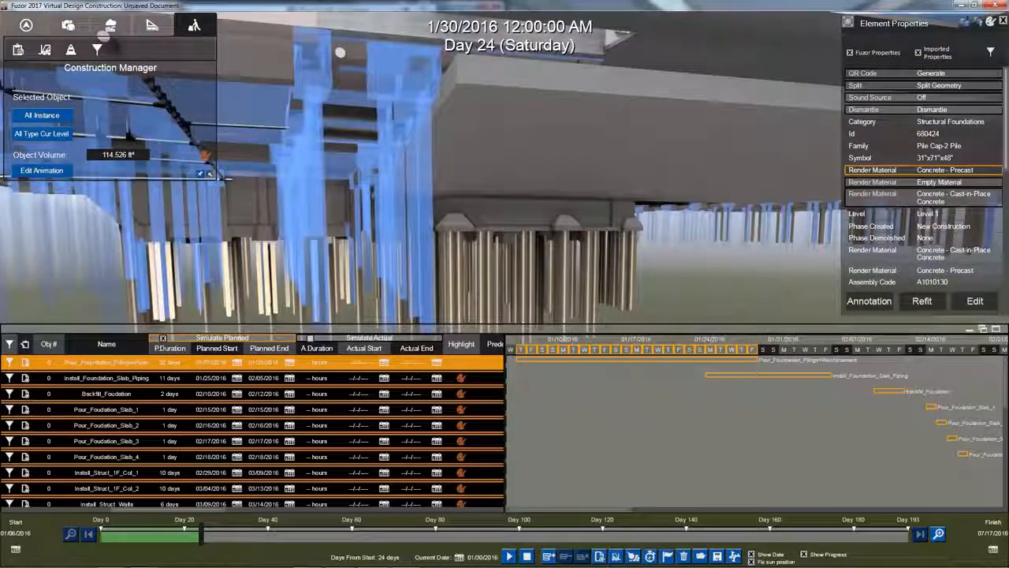
key("s")
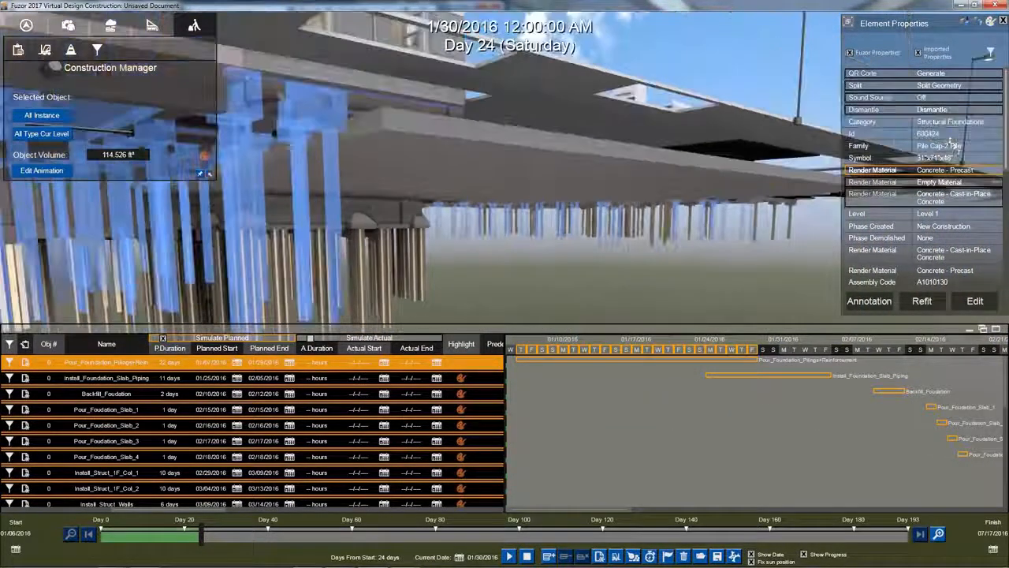
key("e")
right_click_drag(505, 237, 504, 275)
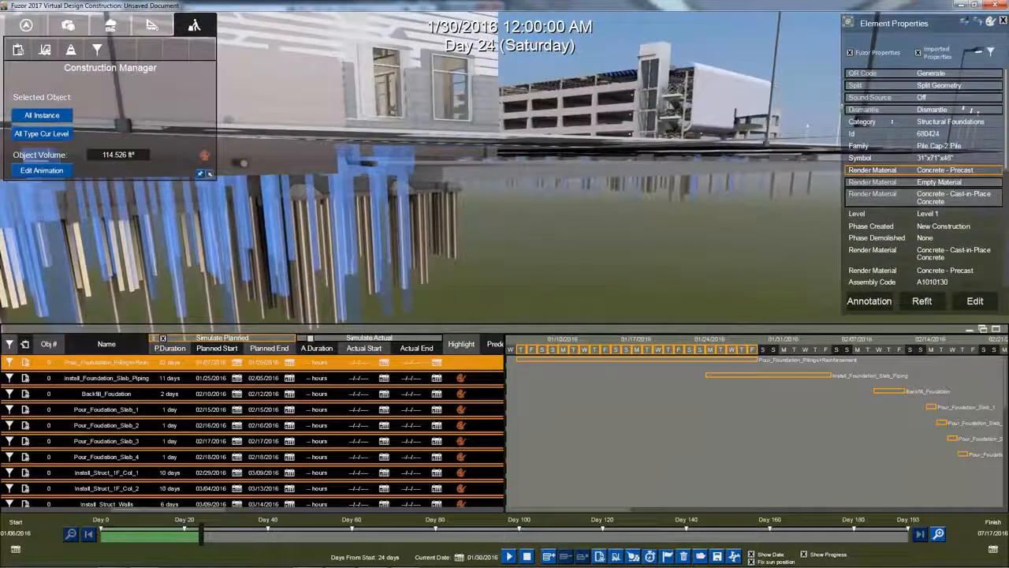
key("q")
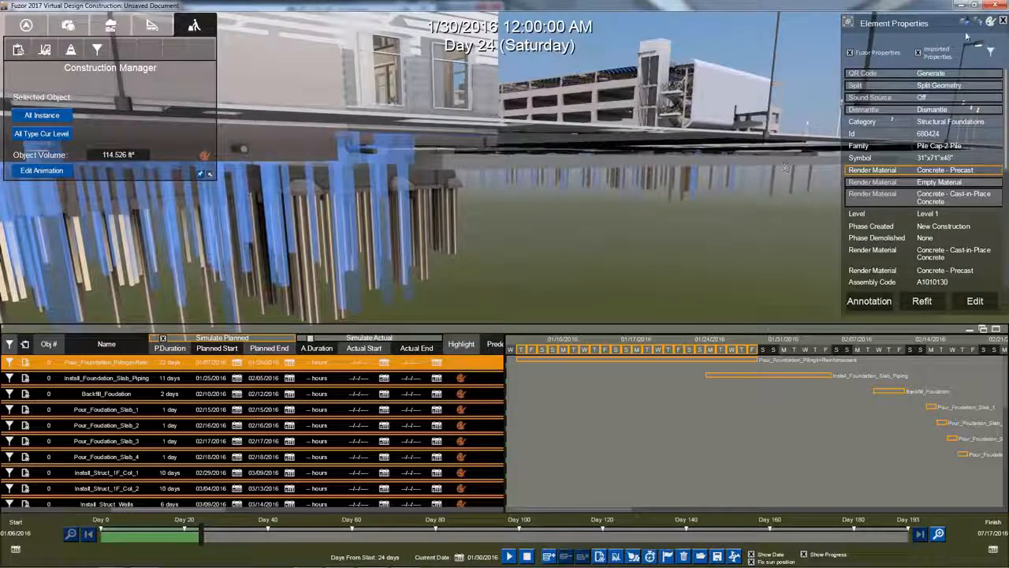
scroll(862, 151, "down", 2)
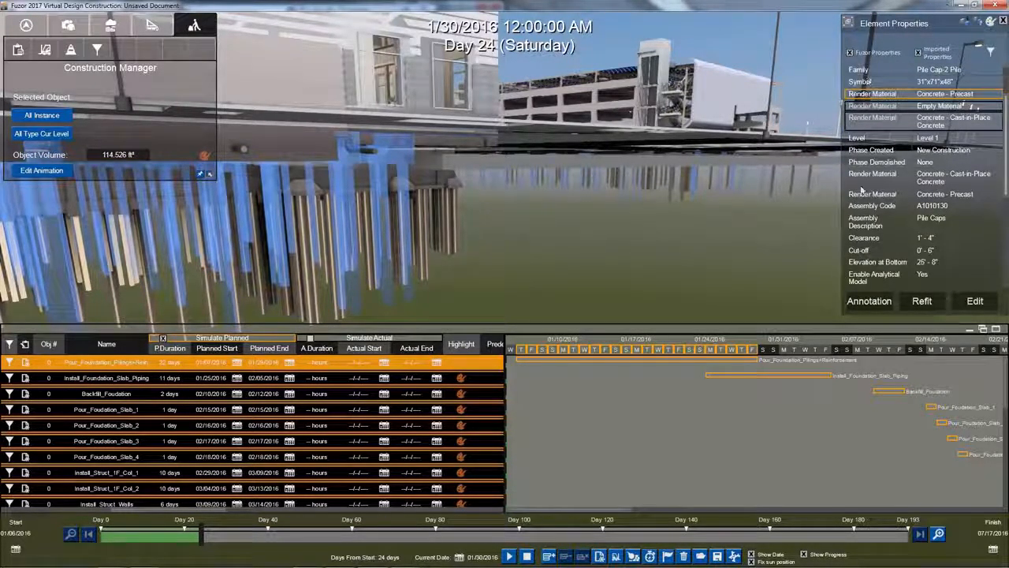
scroll(862, 189, "down", 2)
left_click(608, 236)
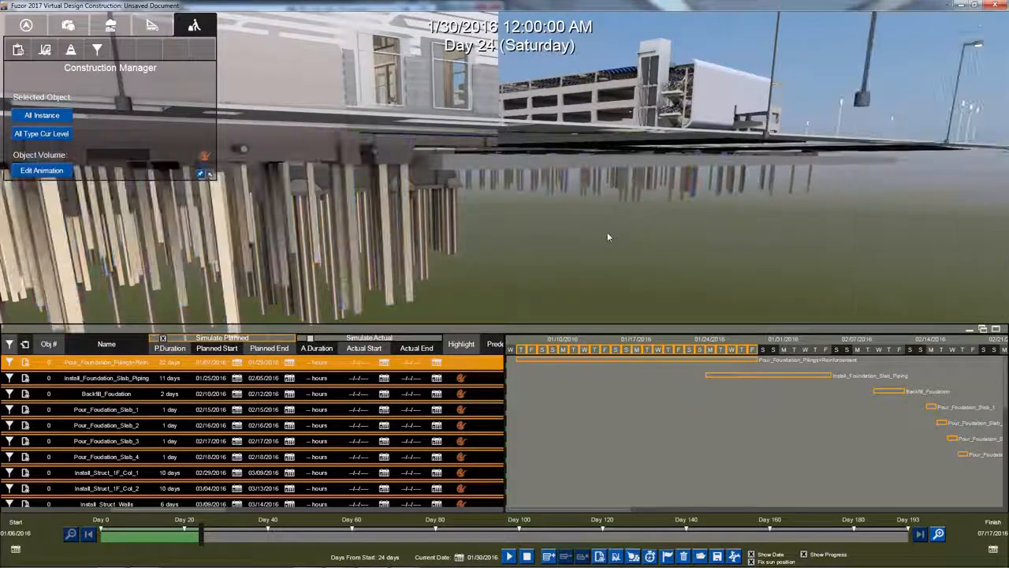
Preview a filter on the piling task using the first-listed ScienceCenter-Central document and Structural Foundations category by highlighting its matches, and cancel it
mouse_move(725, 241)
right_mouse_down()
mouse_move(505, 241)
mouse_move(741, 241)
right_mouse_up()
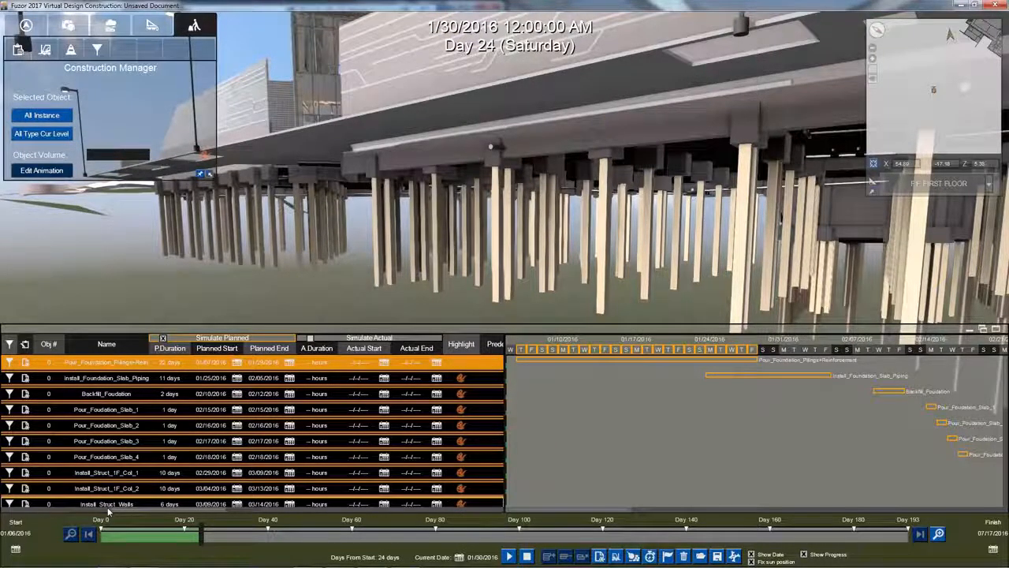
left_click_drag(108, 511, 82, 511)
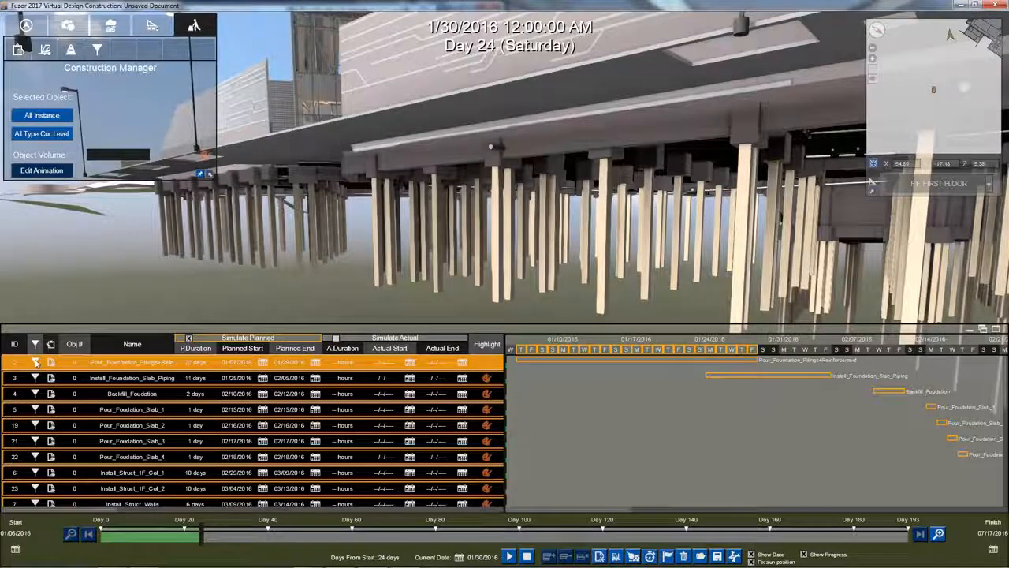
left_click(36, 362)
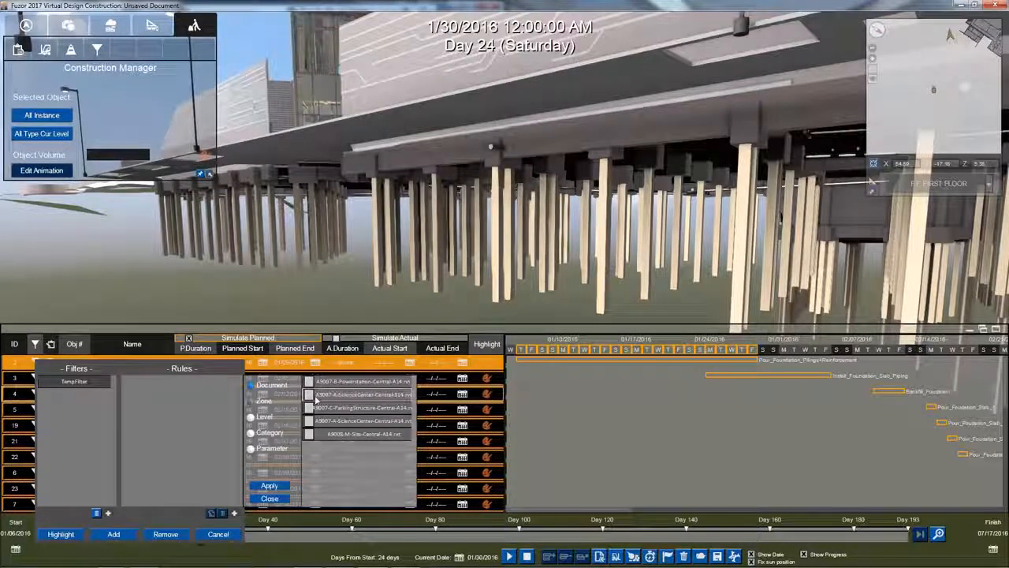
left_click(311, 394)
left_click(269, 485)
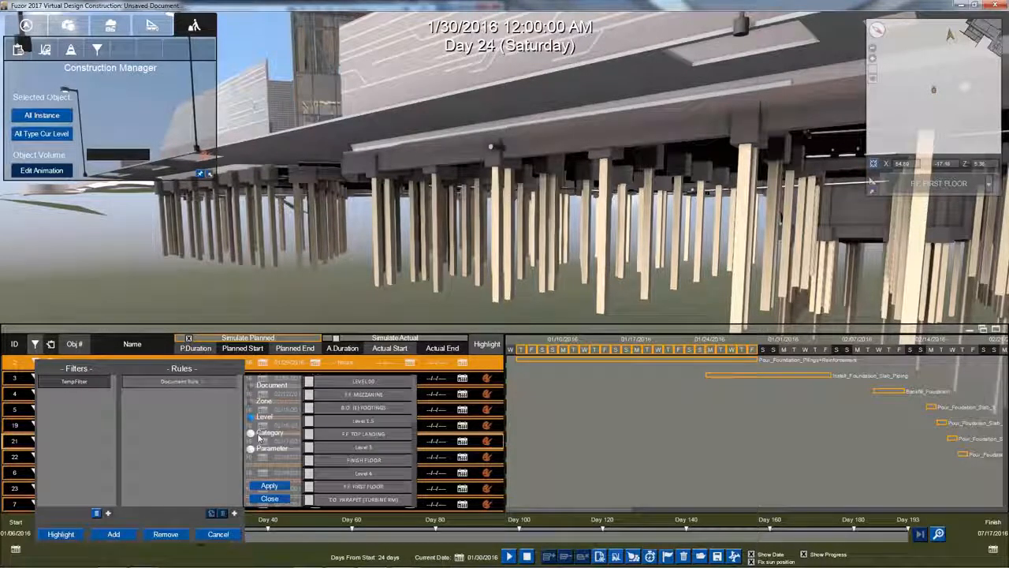
left_click(251, 432)
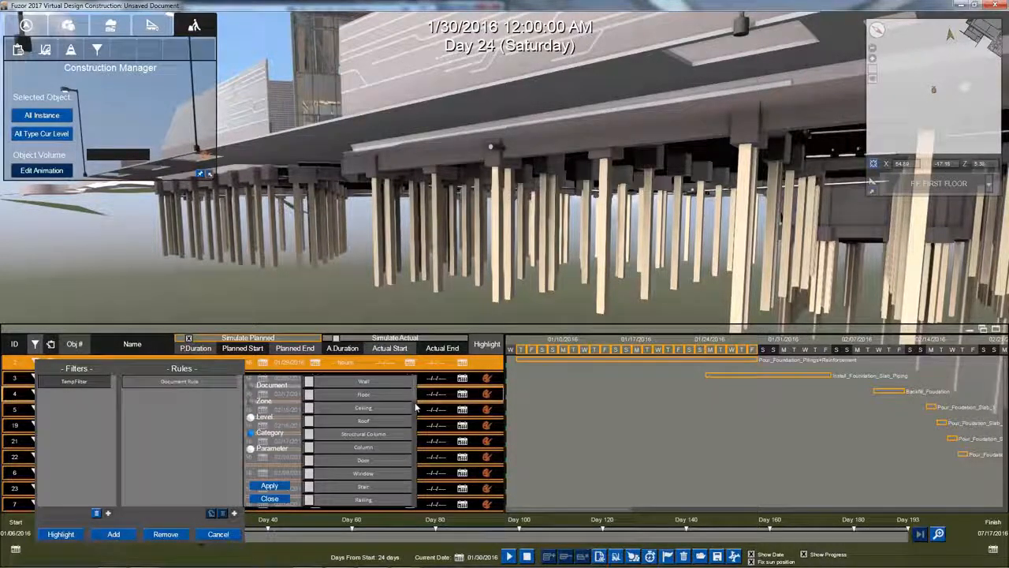
scroll(331, 445, "down", 10)
left_click(309, 446)
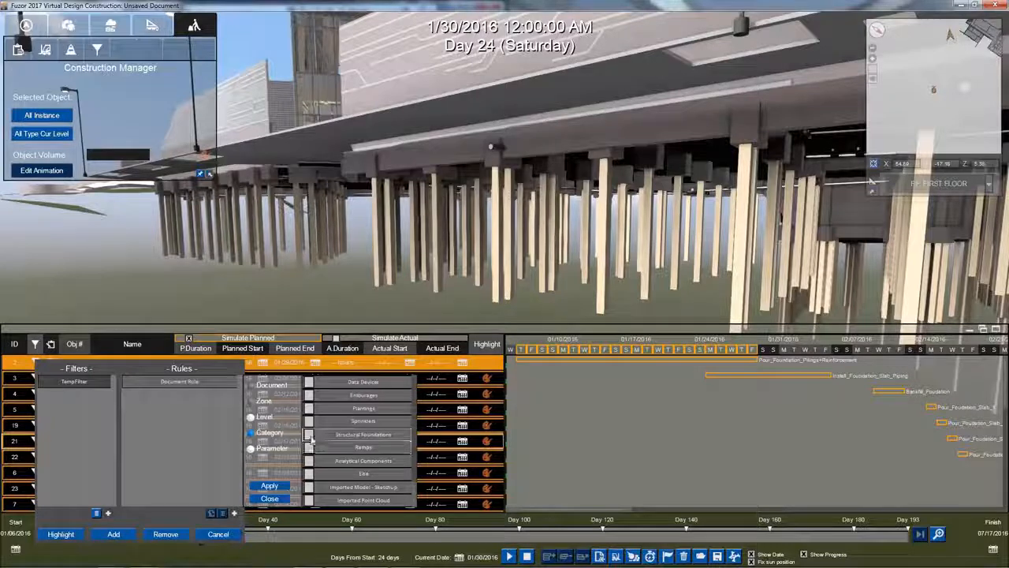
left_click(255, 483)
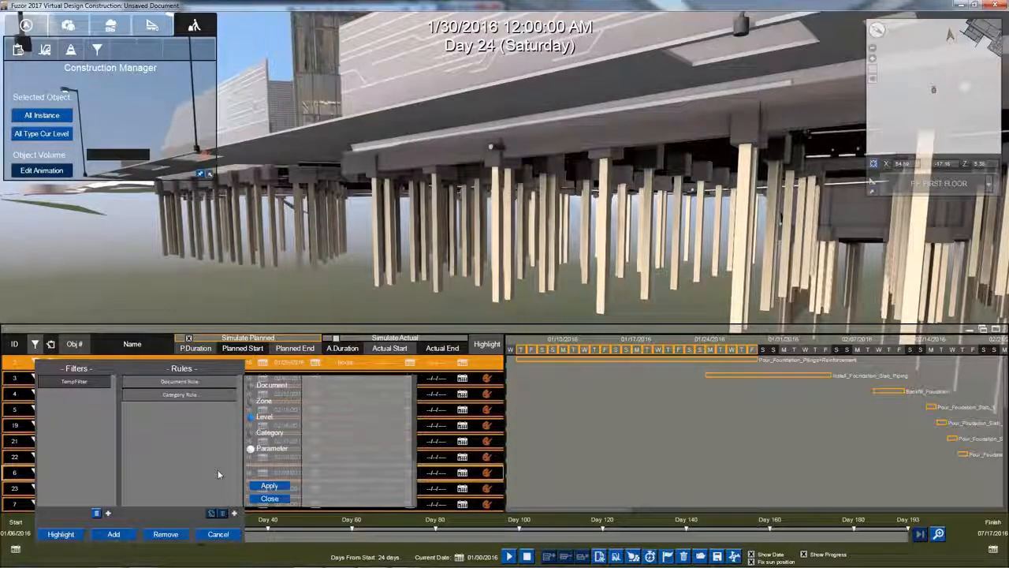
left_click(60, 534)
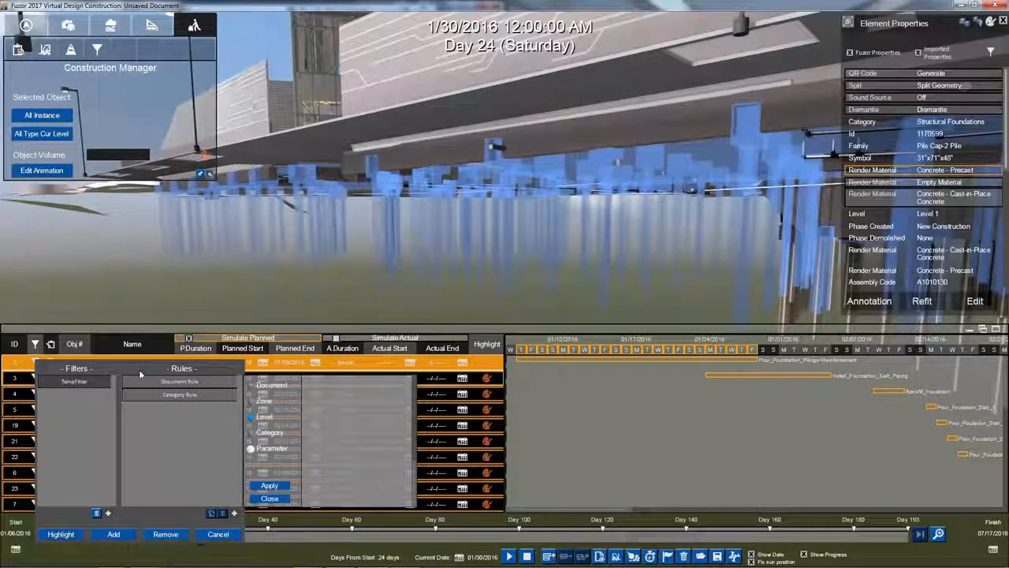
left_click_drag(232, 312, 339, 308)
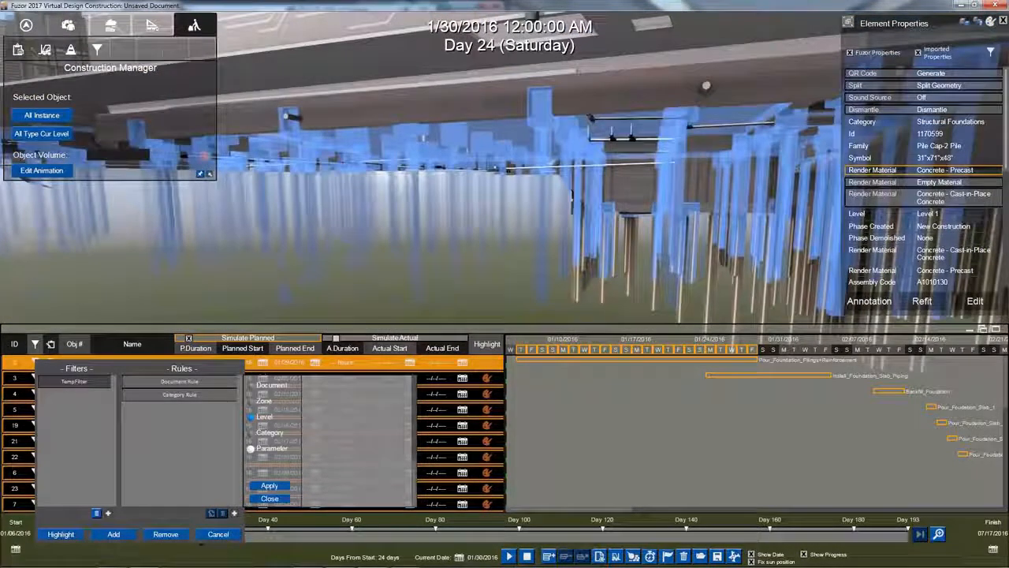
left_click(217, 534)
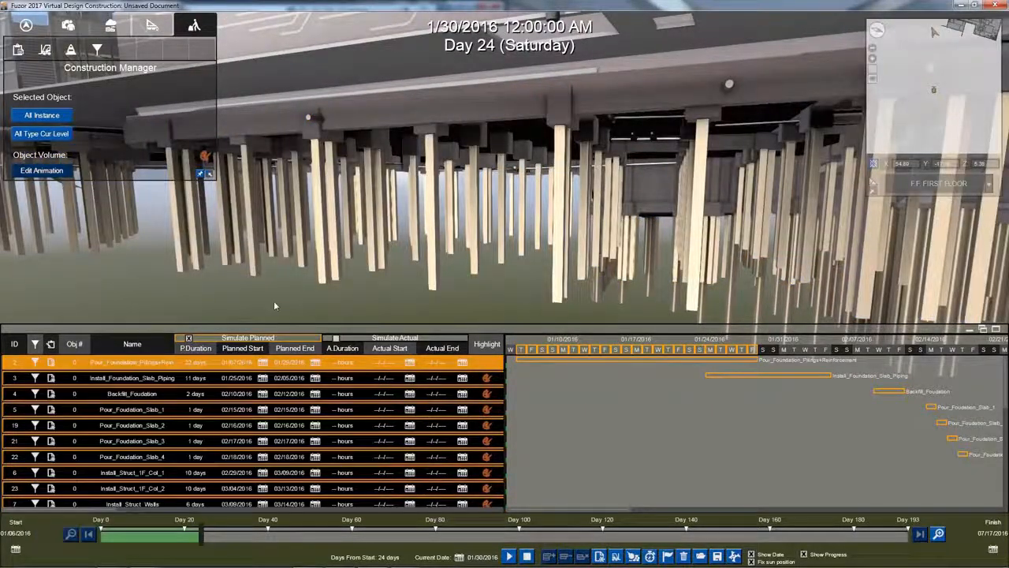
Assign the first-listed ScienceCenter-Central document's Structural Foundations to the piling task with a document and category filter
left_click_drag(273, 301, 210, 359)
left_click(35, 362)
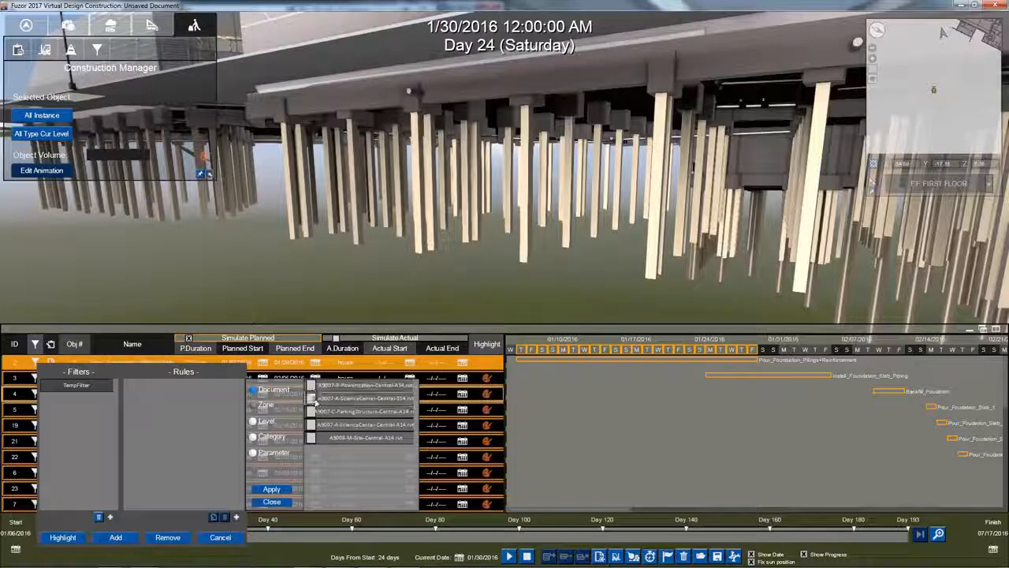
left_click(253, 420)
left_click(253, 436)
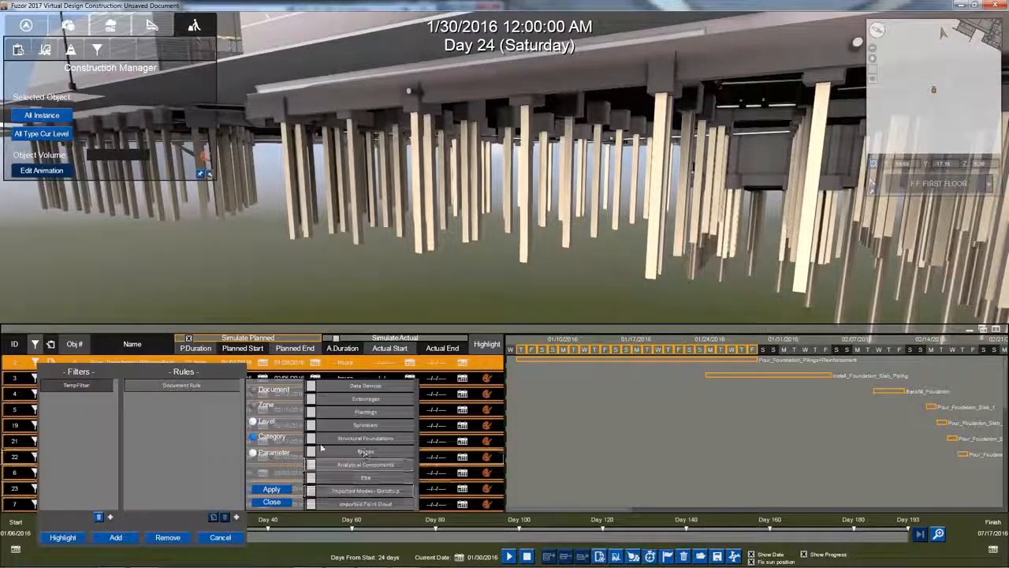
left_click(311, 437)
left_click(284, 491)
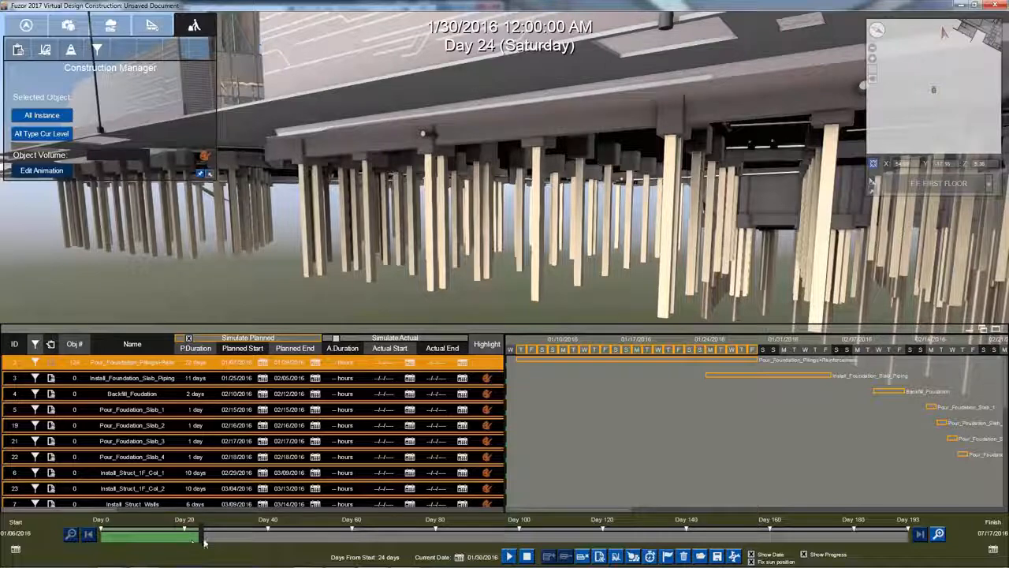
Change the simulation highlight color to green (0, 255, 0) with the timeline on day 9, and advance it to day 24
left_click_drag(204, 543, 138, 543)
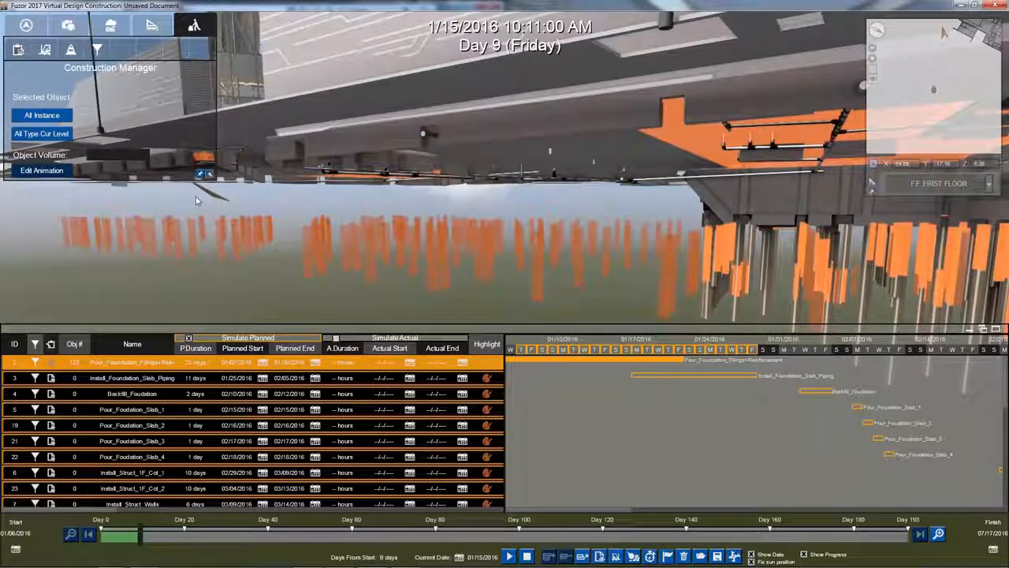
left_click(203, 156)
left_click(43, 56)
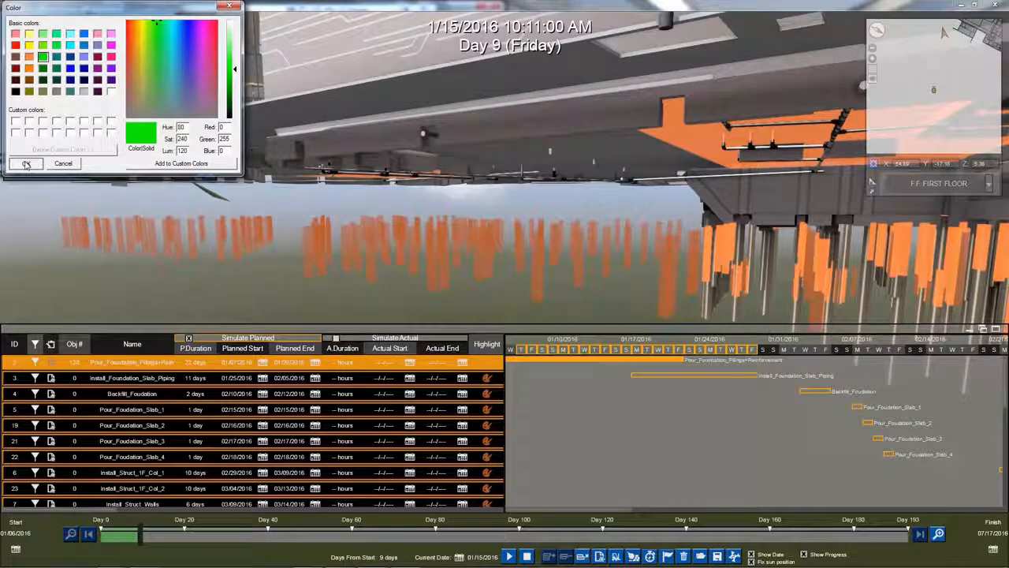
left_click(26, 164)
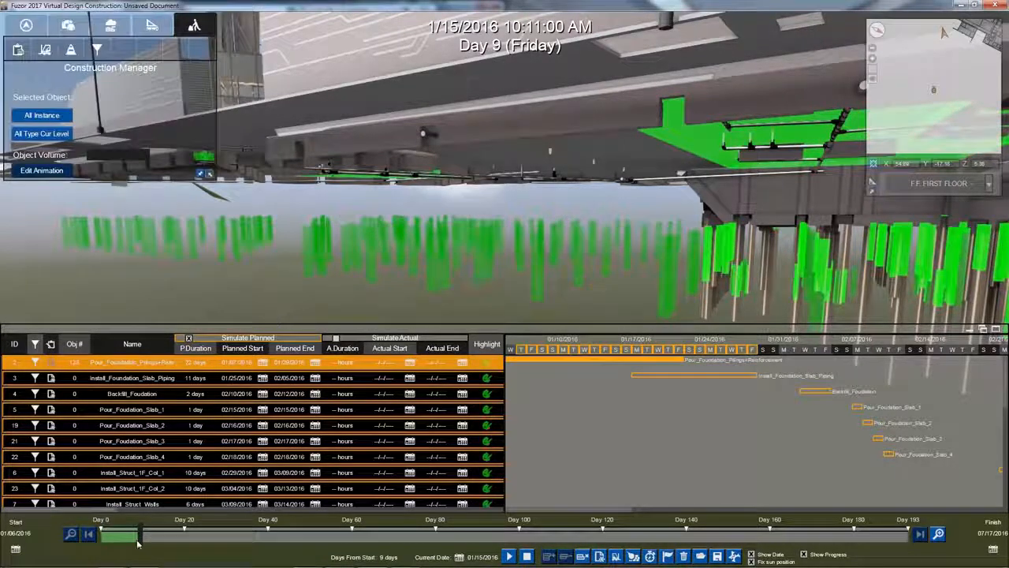
left_click_drag(139, 543, 204, 554)
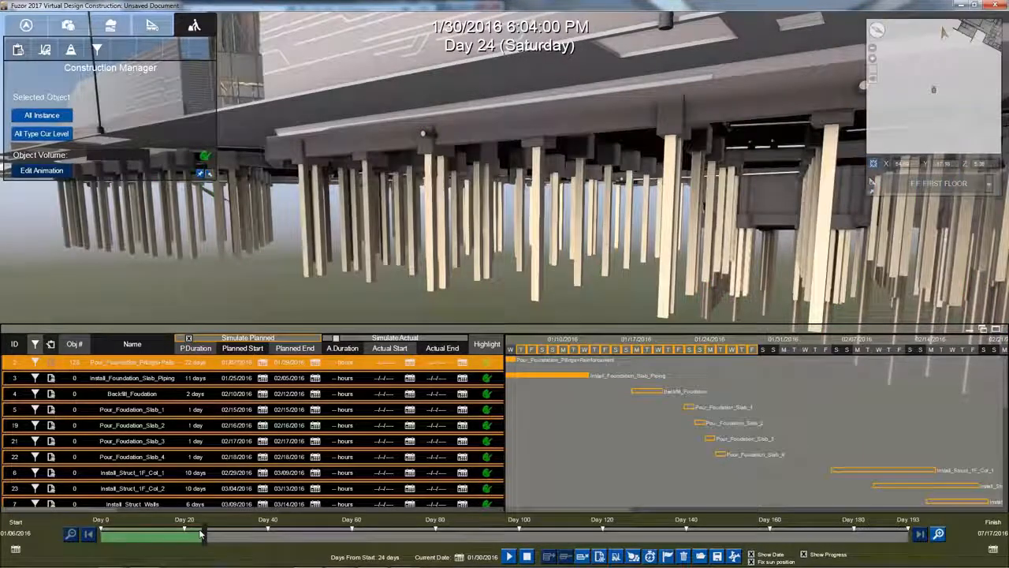
Turn off the color highlight of the piling task and play the simulation from day 7
left_click(486, 364)
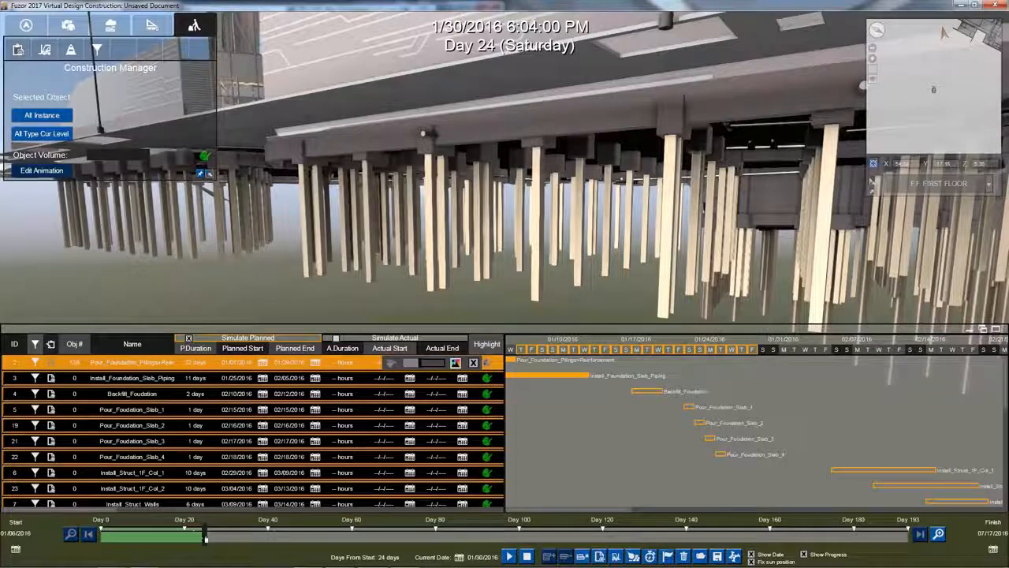
left_click_drag(199, 536, 139, 552)
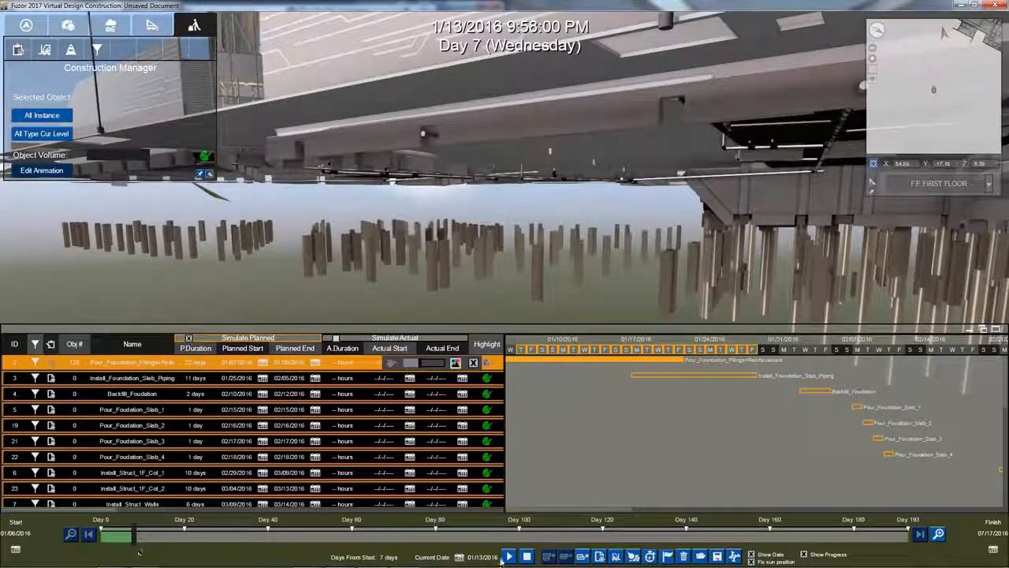
left_click(509, 556)
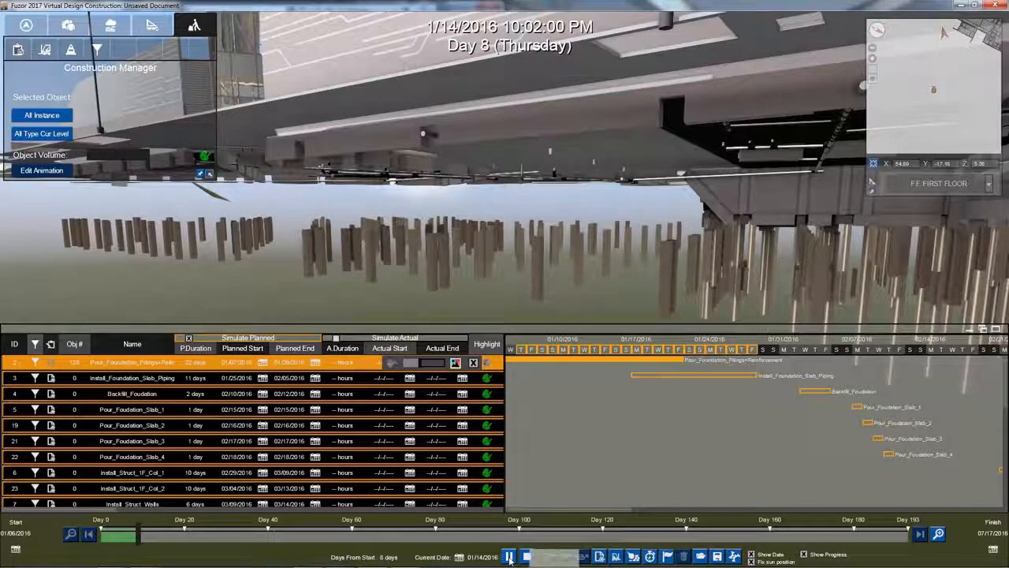
Advance the simulation timeline to day 24 and select a Pile Cap-2 Pile foundation among the pilings
left_click(149, 538)
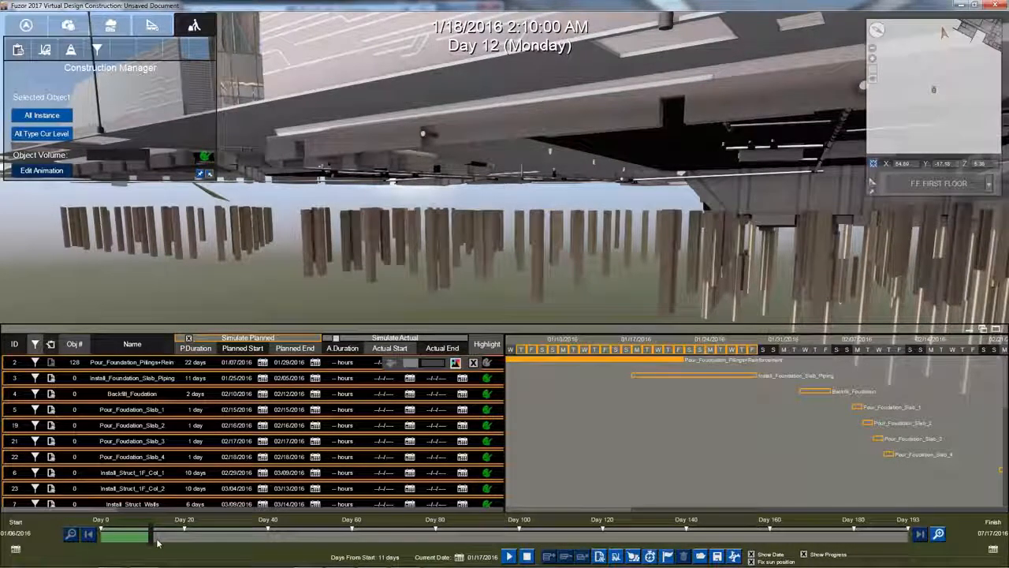
left_click_drag(158, 543, 209, 546)
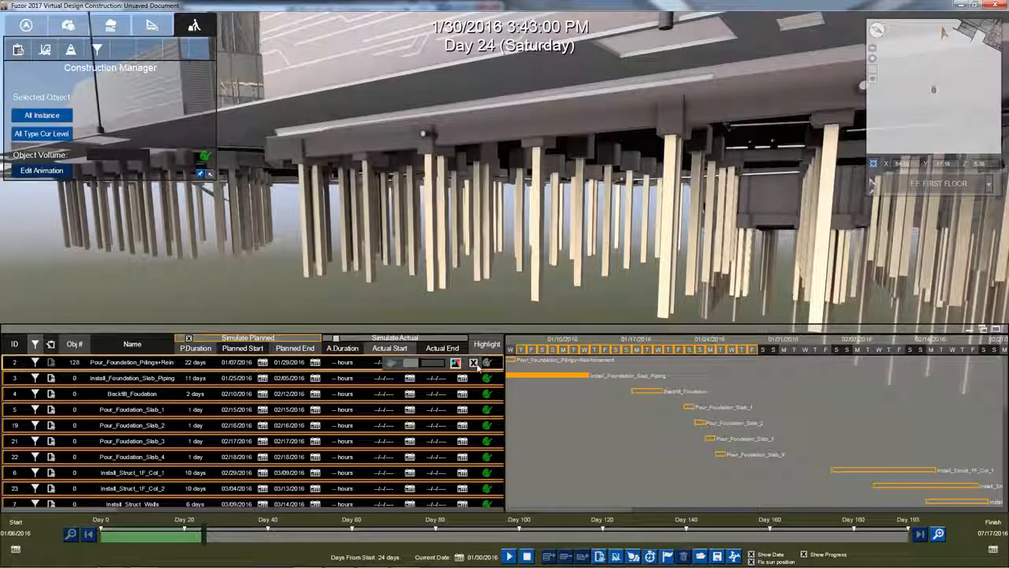
left_click(310, 178)
right_click_drag(352, 190, 331, 249)
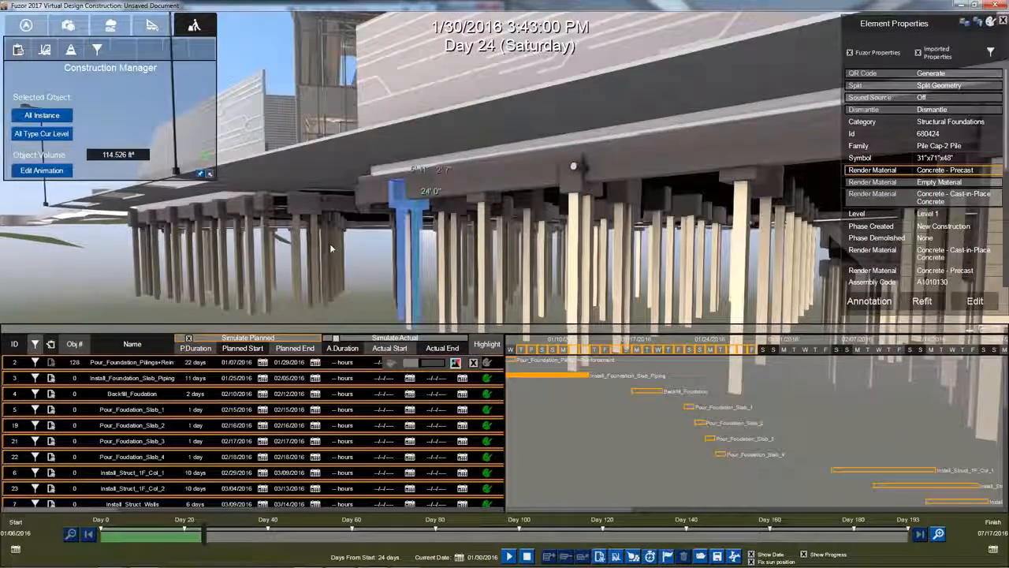
Give the selected pile cap a Move In animation, reposition its start point lower and to the side of the pile, and apply it to the family
left_click(42, 170)
left_click(146, 53)
left_click(114, 86)
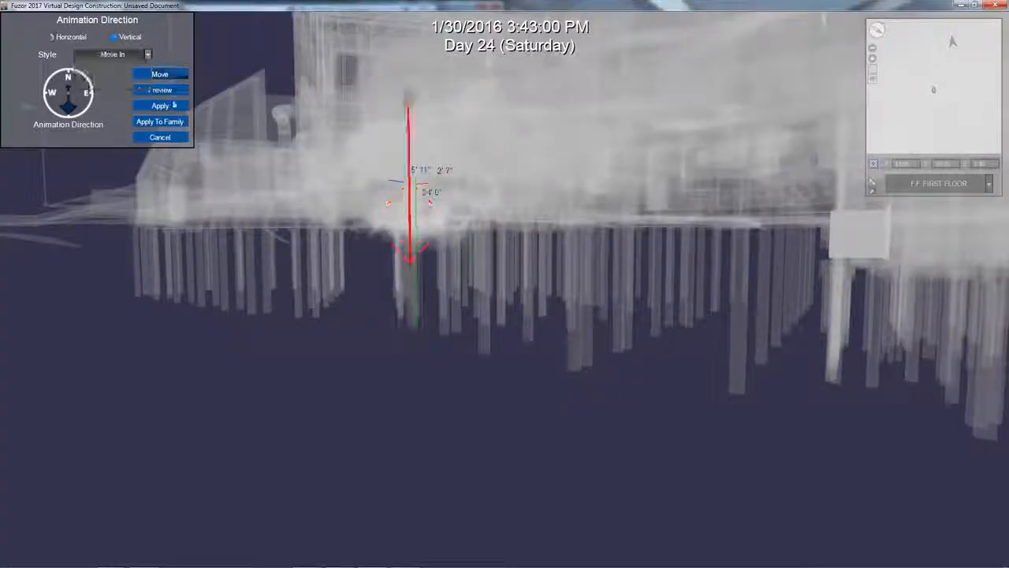
left_click(160, 73)
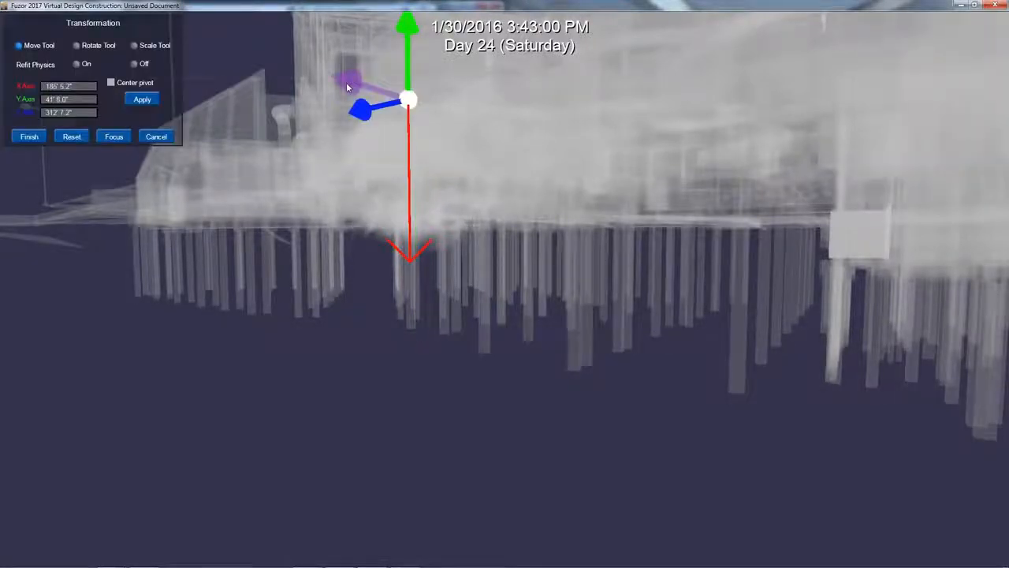
left_click_drag(346, 82, 320, 269)
left_click(26, 136)
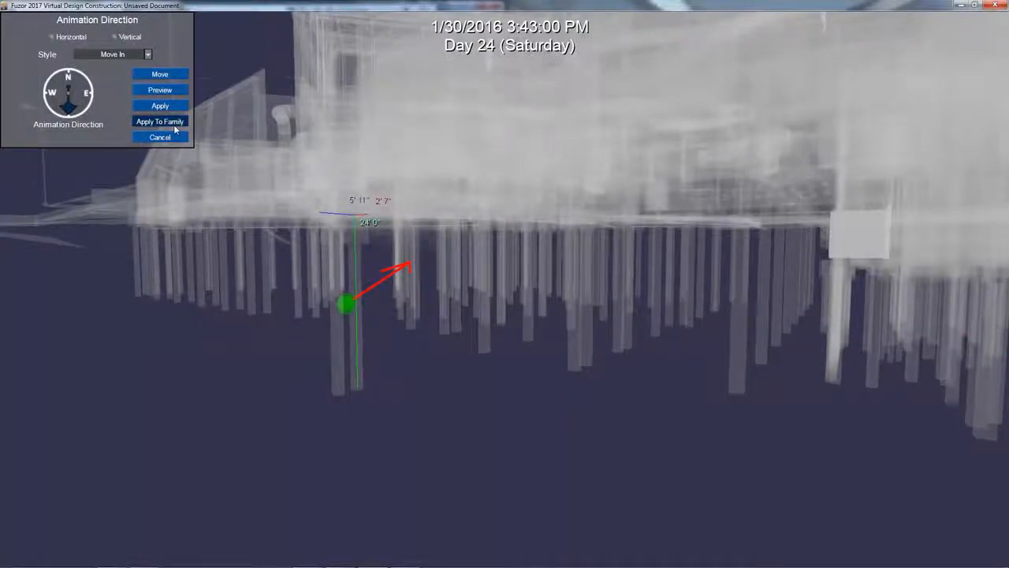
left_click(159, 121)
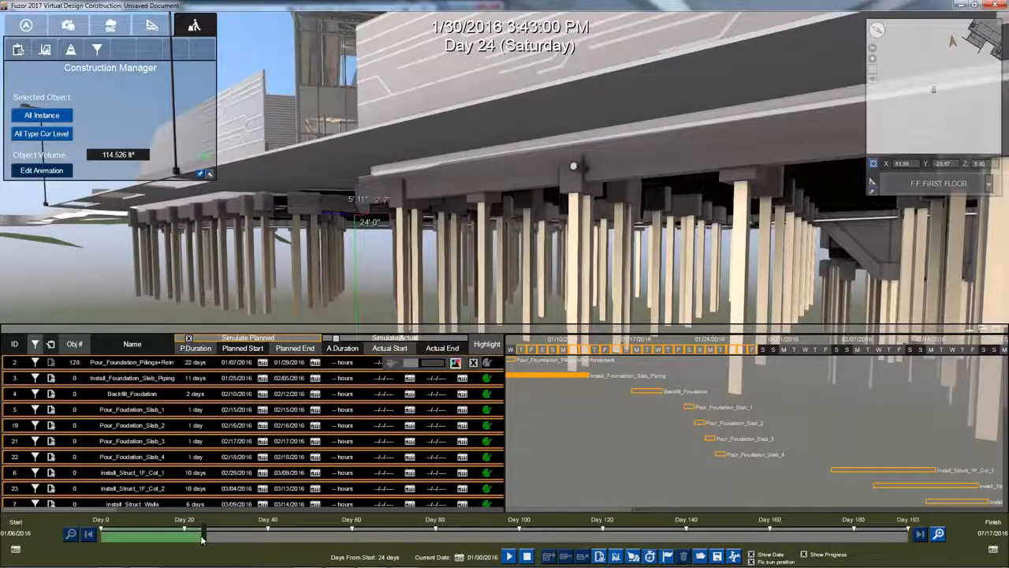
Play the piling simulation from day 3, skip ahead to day 27 and pause it
left_click_drag(202, 536, 112, 539)
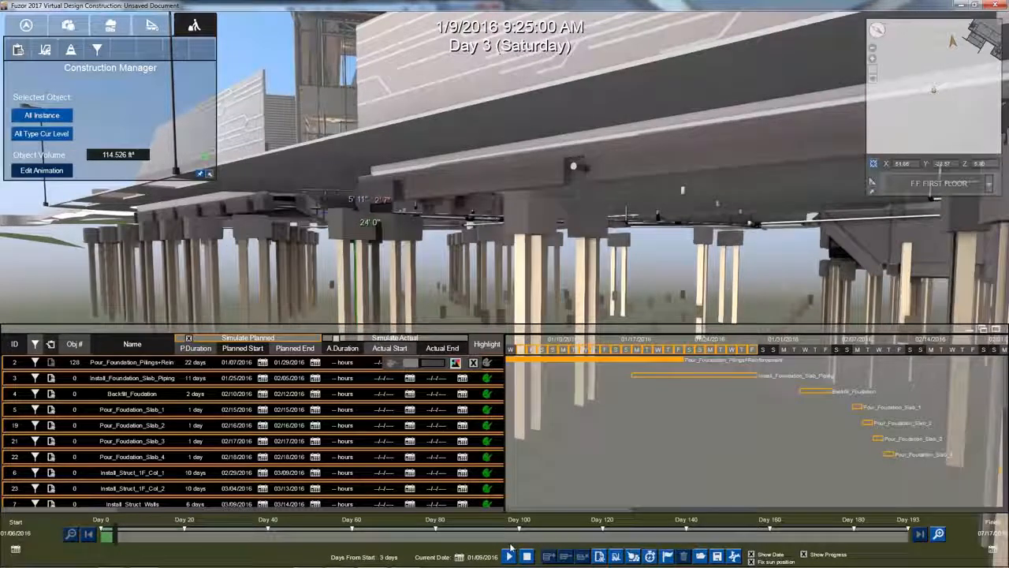
left_click(509, 557)
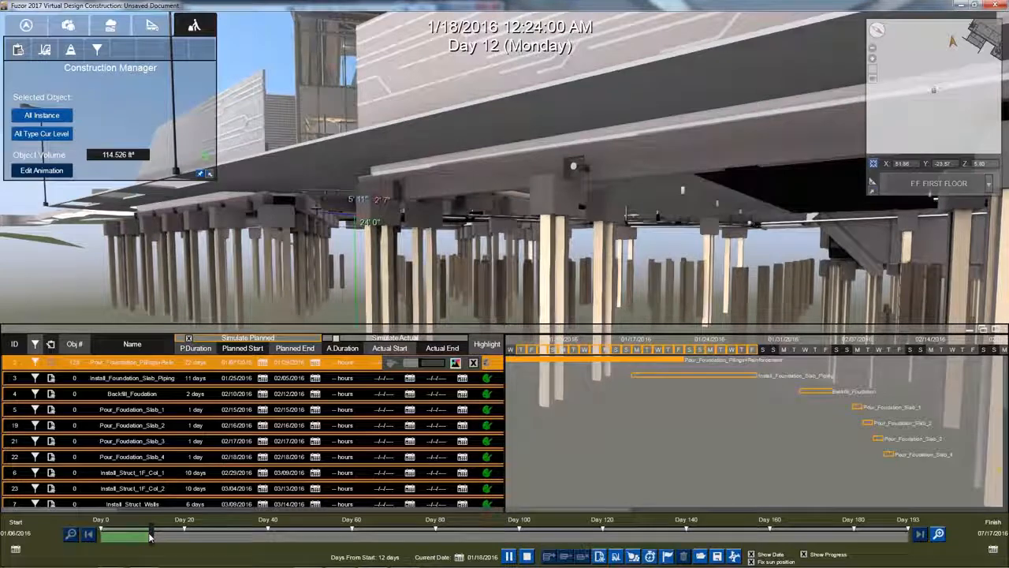
left_click_drag(151, 536, 213, 541)
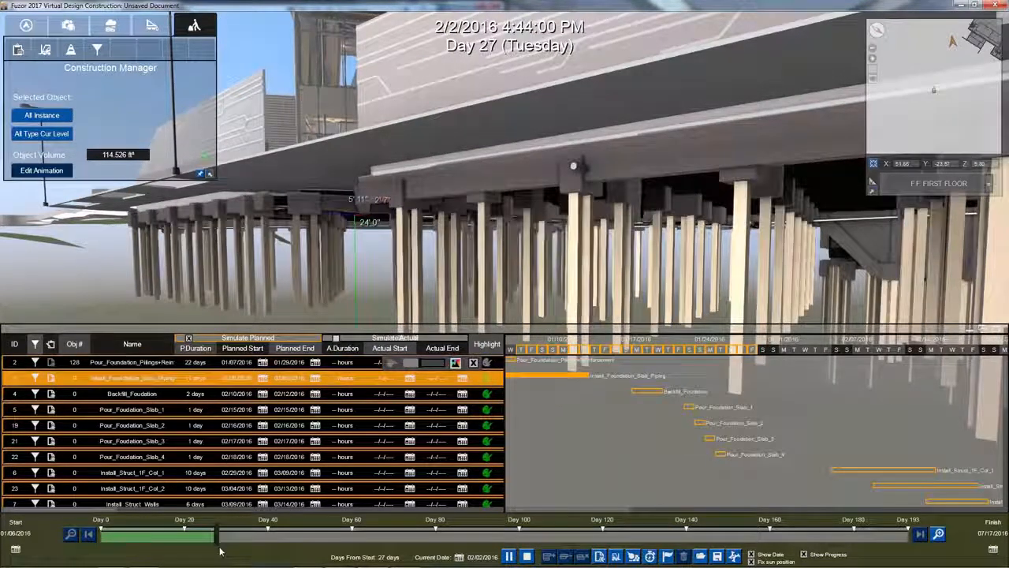
left_click(508, 556)
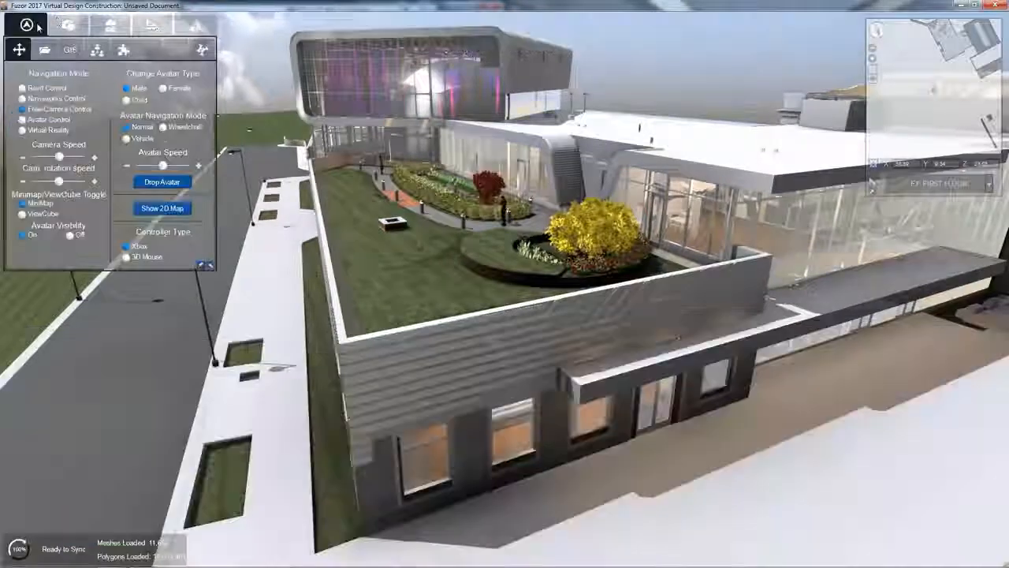
Hide the A9007-A-ScienceCenter-Central-A14.rvt document in the visibility overrides
left_click(67, 26)
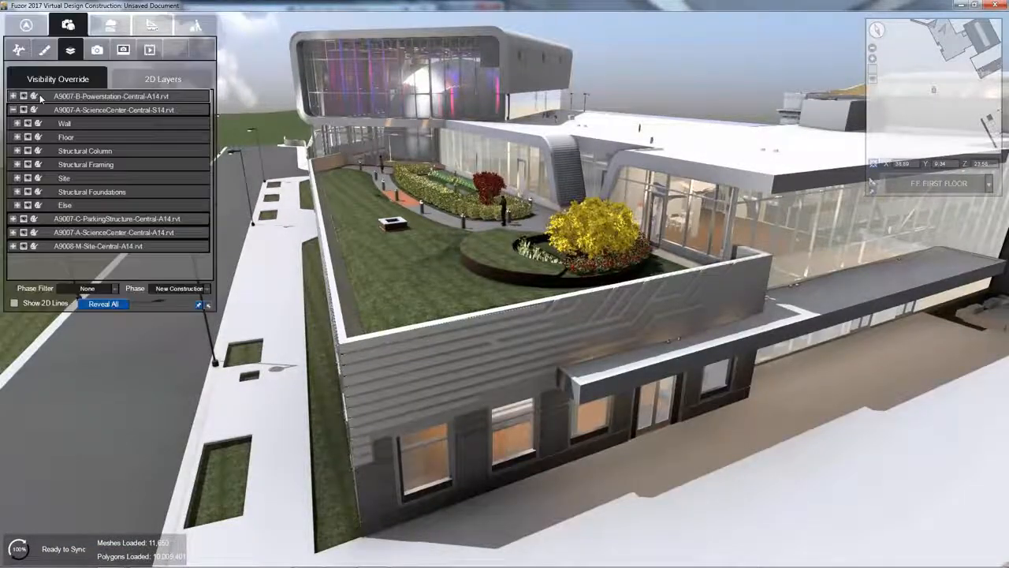
left_click(13, 110)
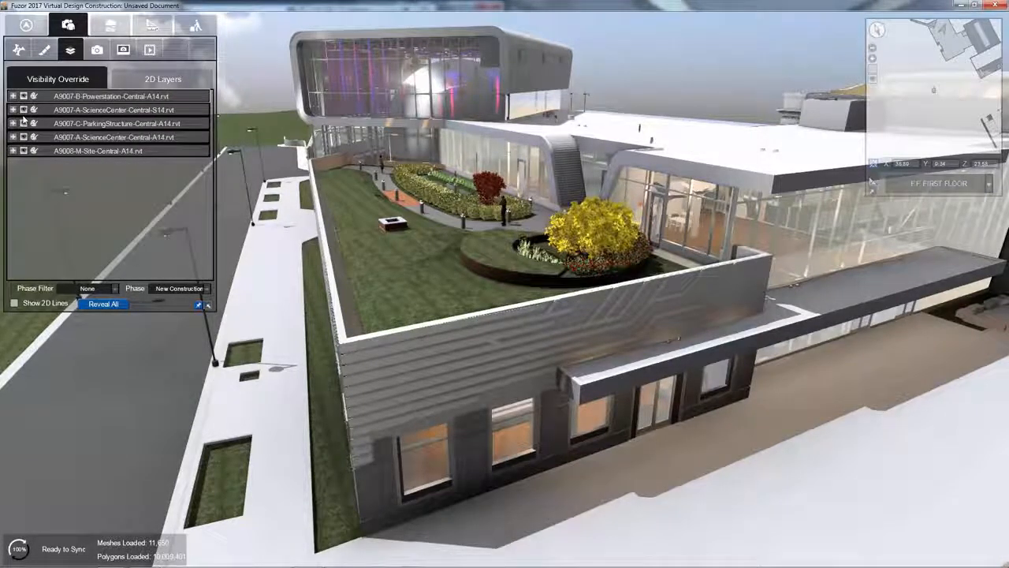
left_click(13, 137)
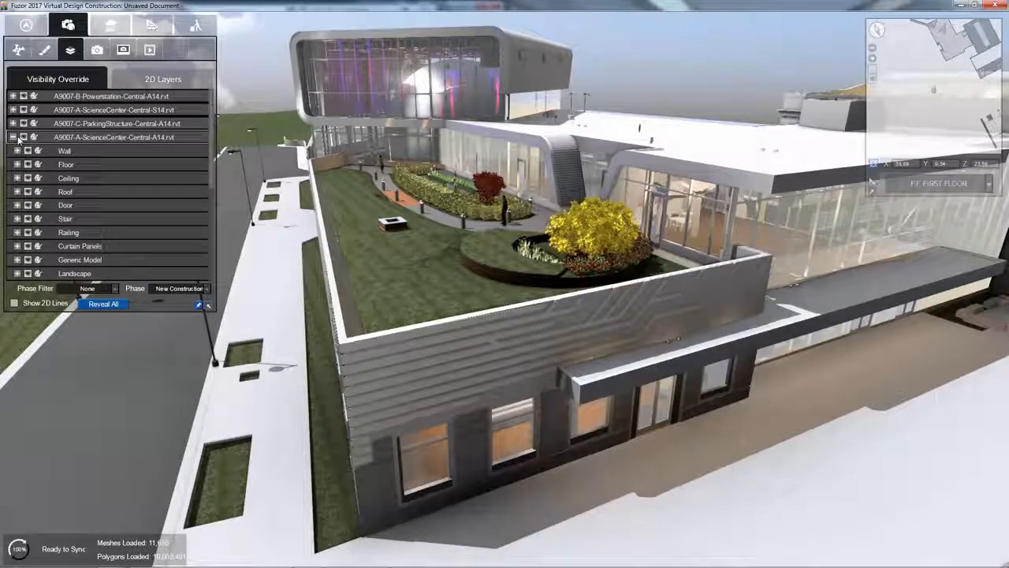
left_click(12, 137)
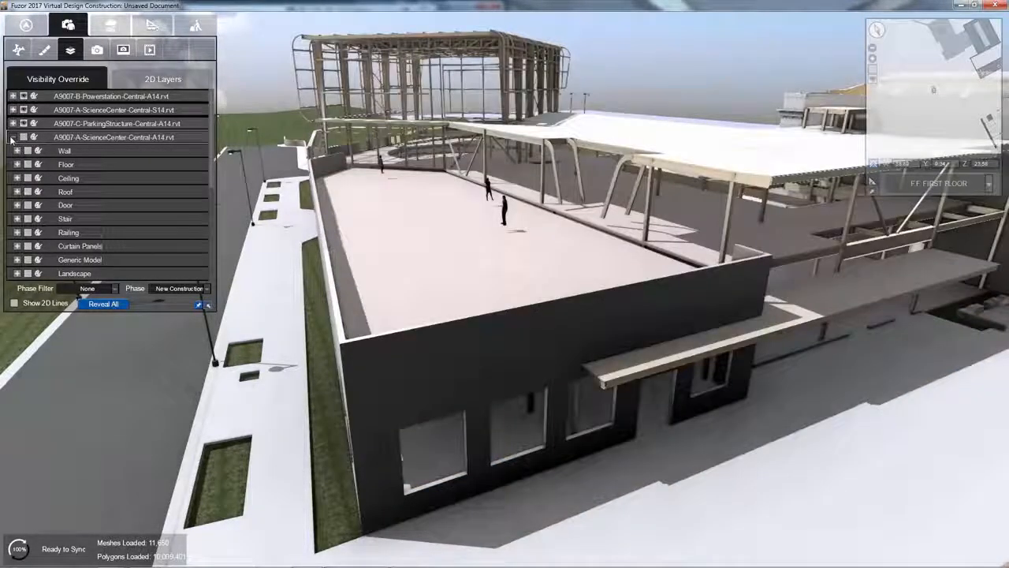
Hide the Wall and Floor categories of the A9007-A-ScienceCenter-Central-S14.rvt document
left_click(388, 211)
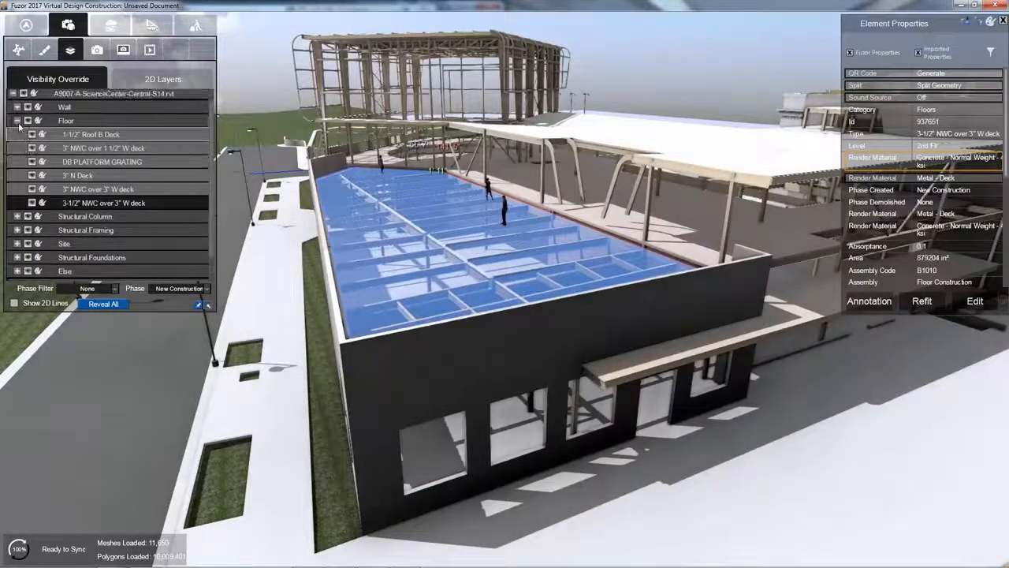
left_click(27, 107)
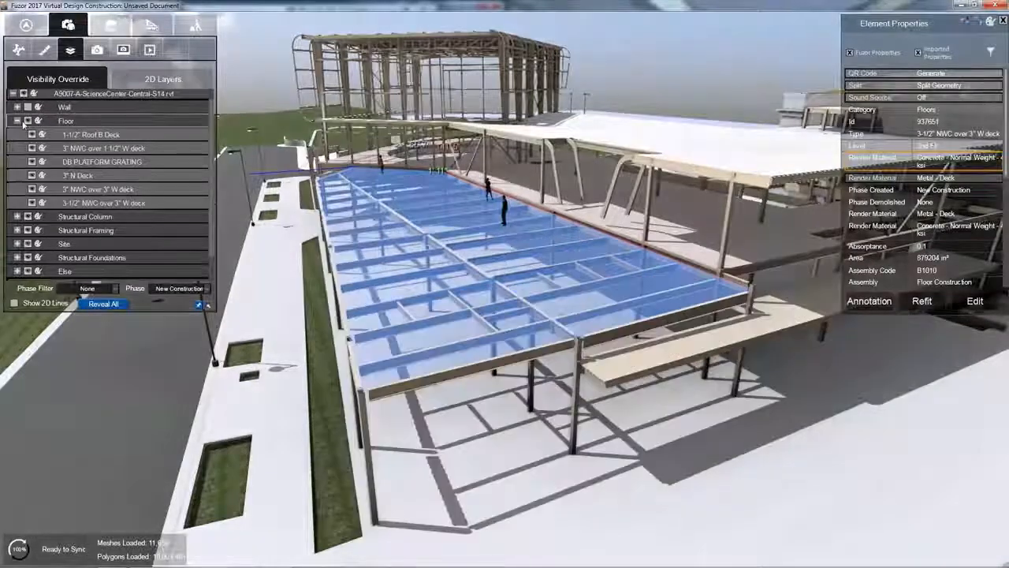
left_click(28, 120)
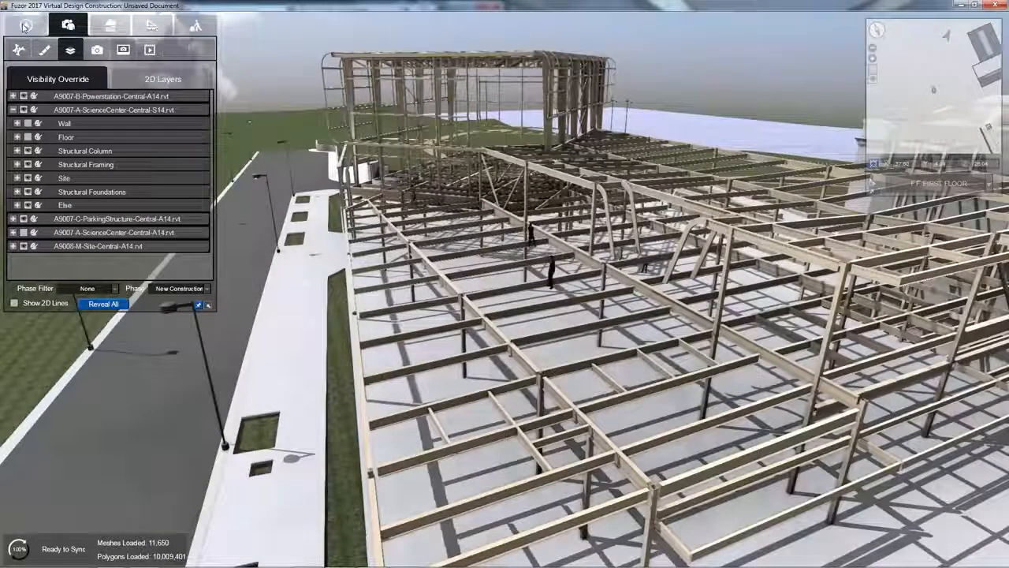
left_click(194, 25)
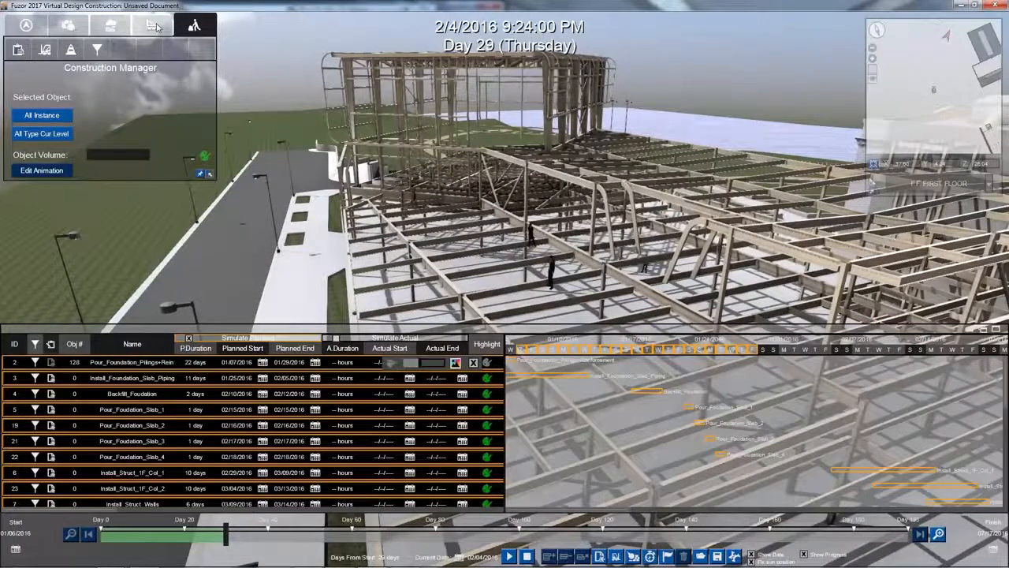
left_click(154, 26)
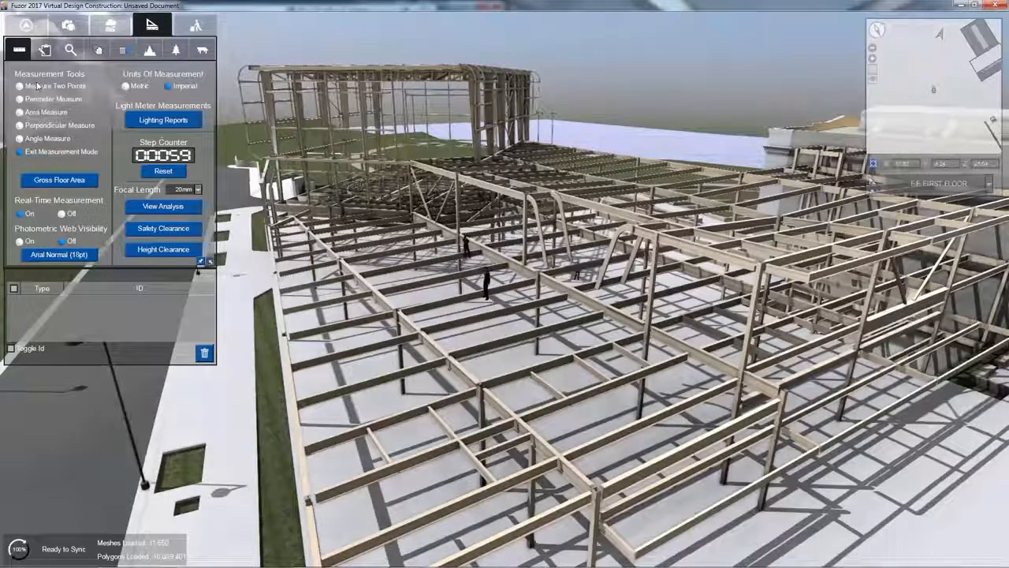
left_click(26, 26)
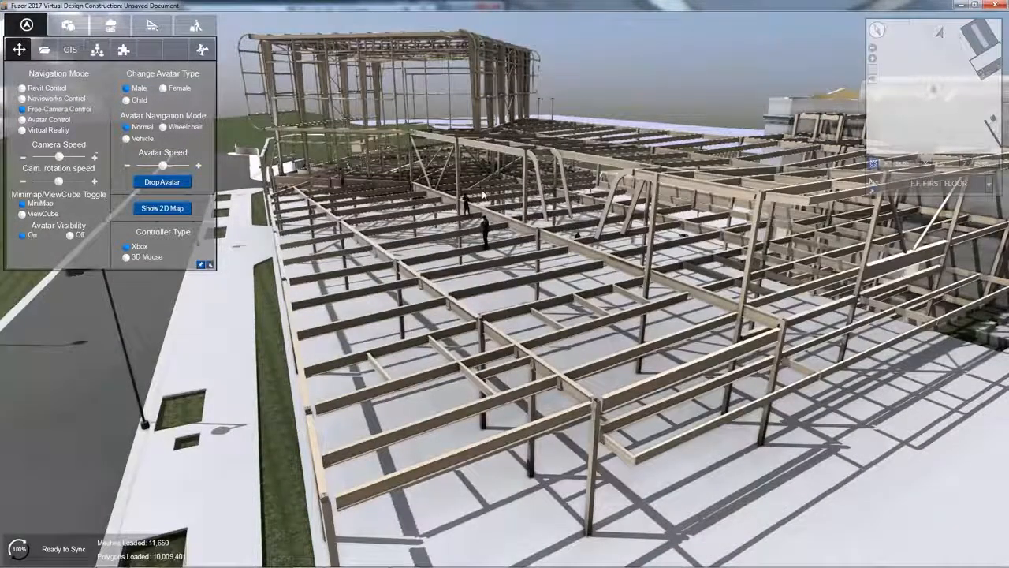
Inspect the element properties of two structural framing beams in the exposed steel frame
left_click(496, 216)
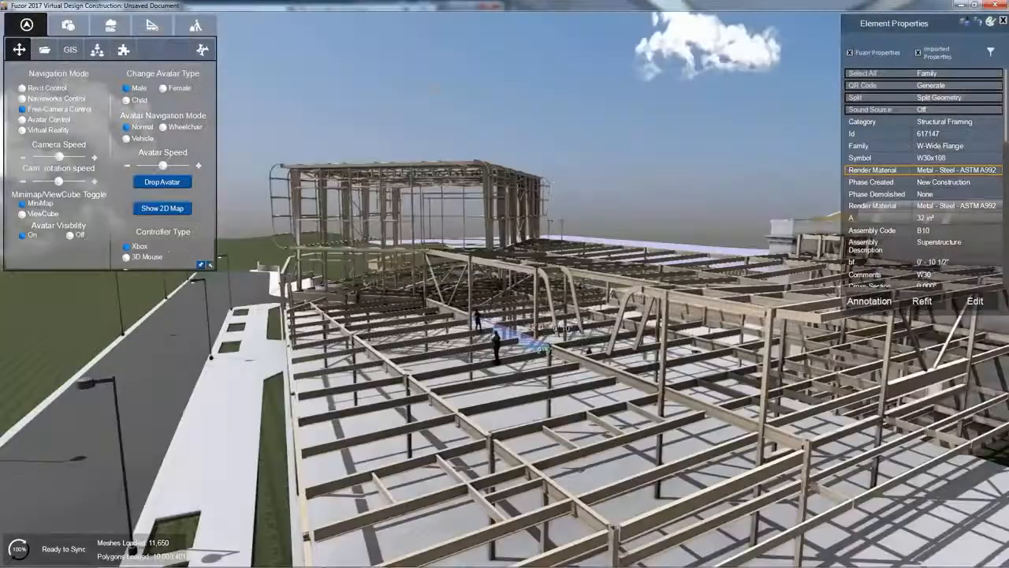
left_click(774, 163)
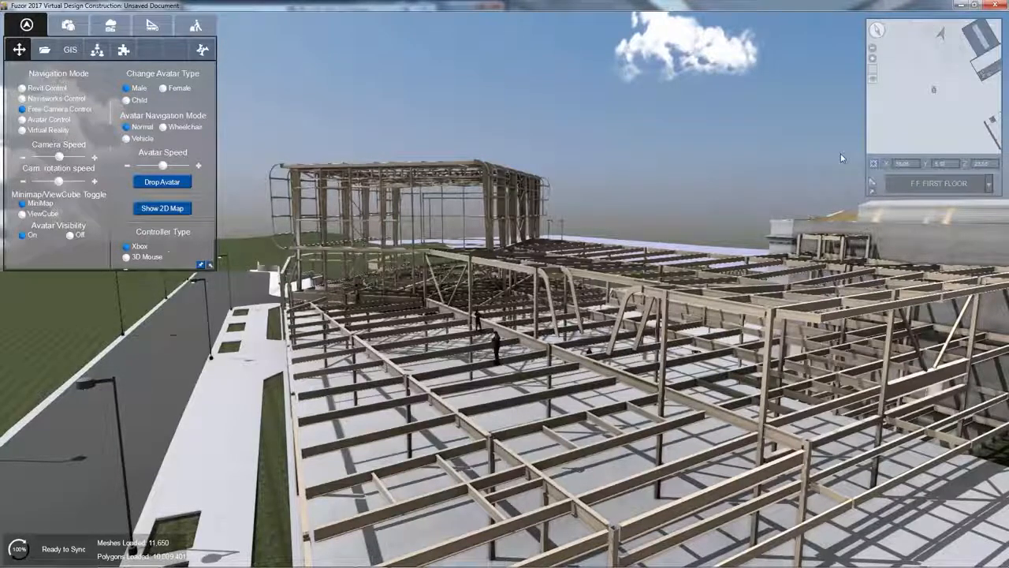
left_click(708, 301)
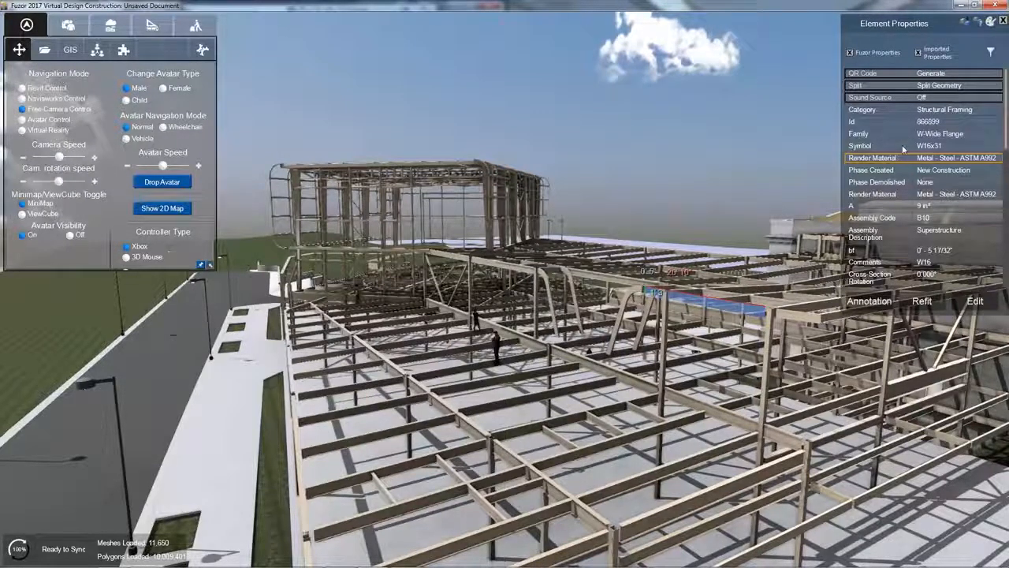
Add three new construction tasks directly after the foundation piling task in the construction schedule
left_click(194, 26)
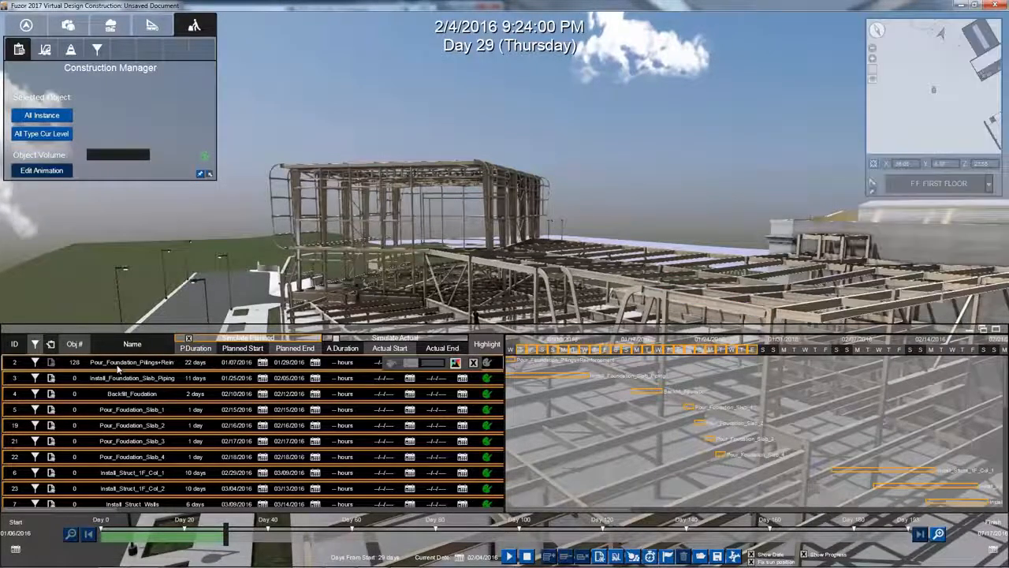
left_click(118, 366)
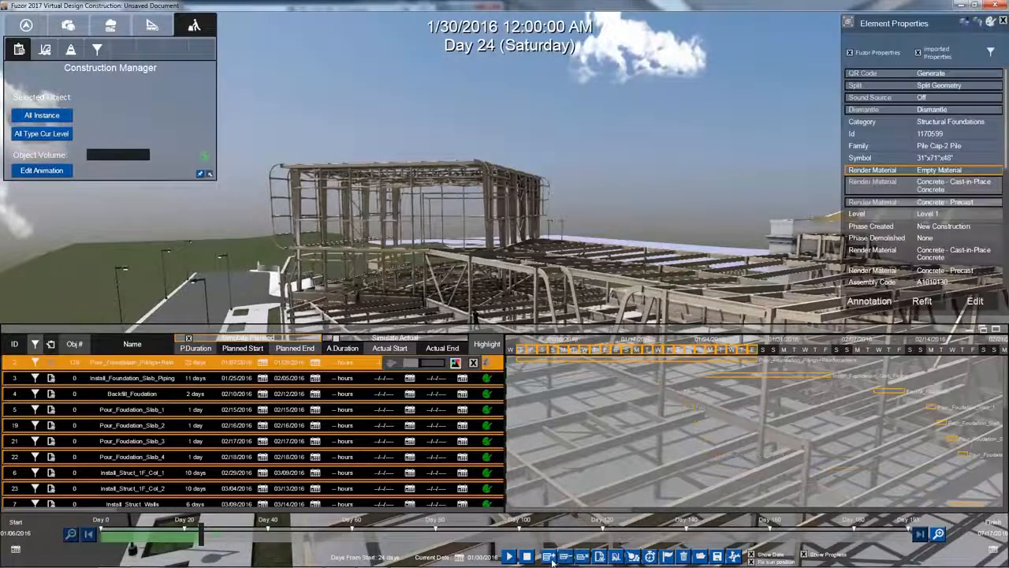
left_click(599, 556)
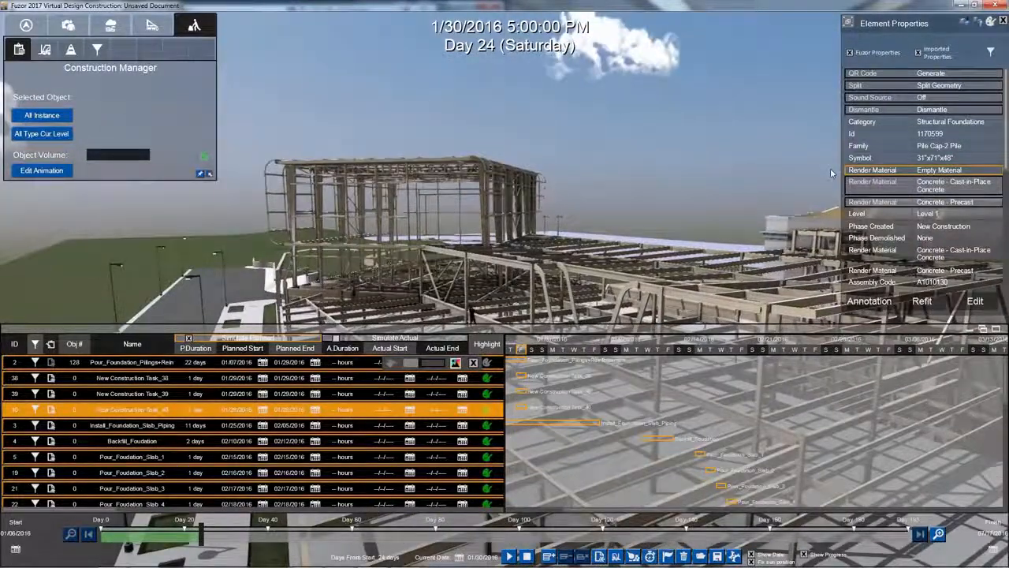
Select the W16x31 structural framing beam and rename the first new construction task as W16x31
left_click(692, 300)
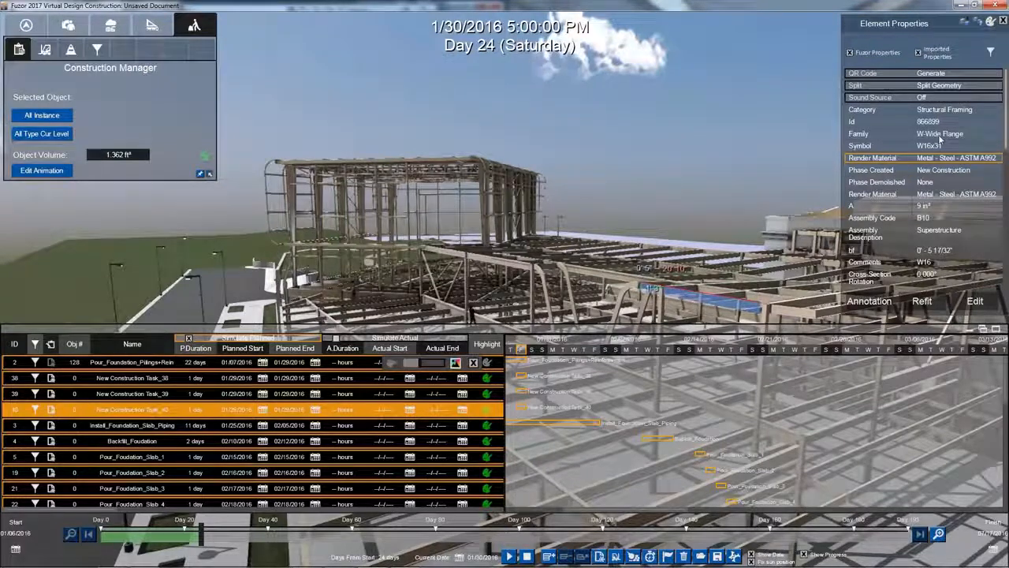
left_click(129, 378)
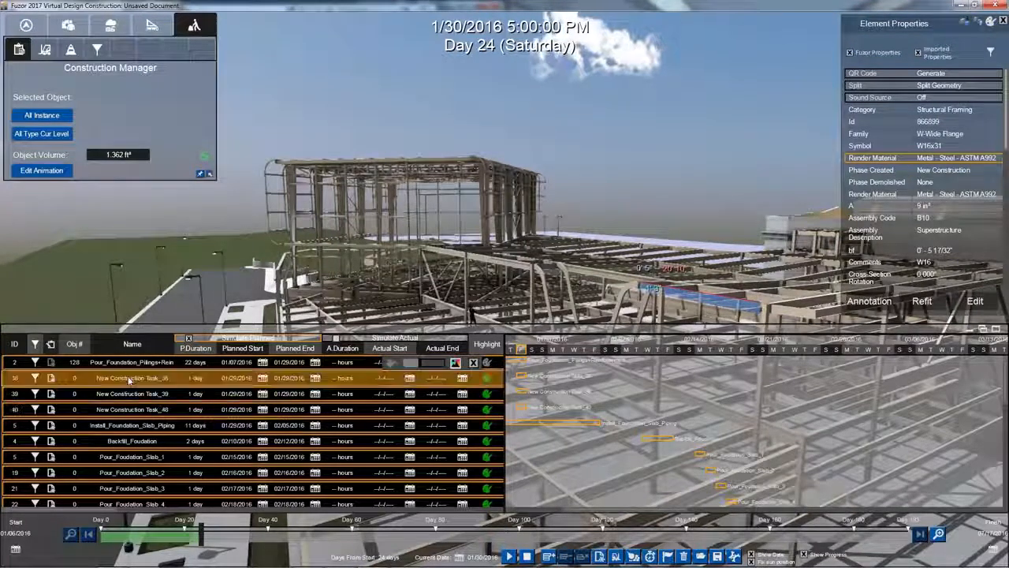
double_click(129, 378)
type("W16x")
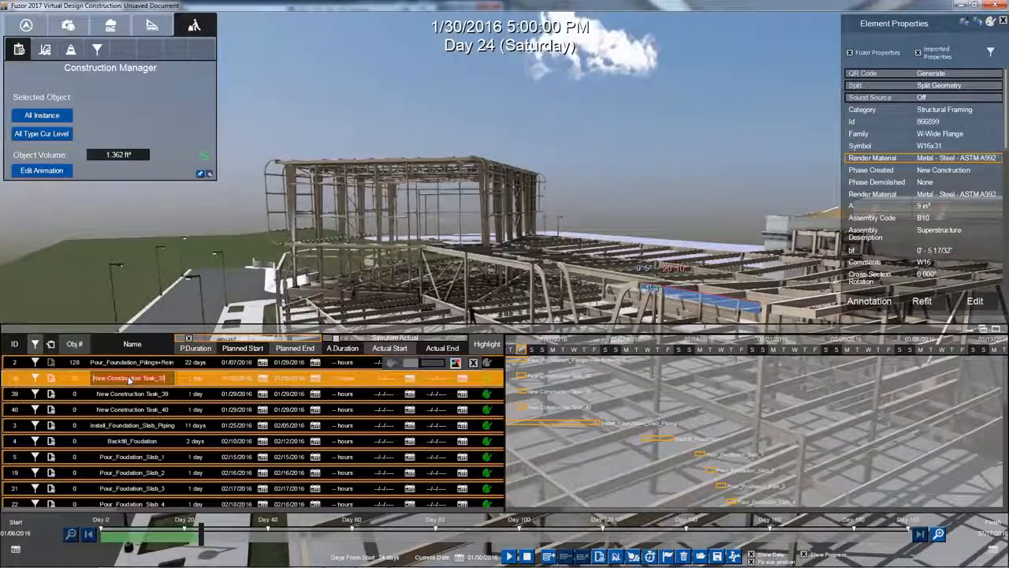
type("31")
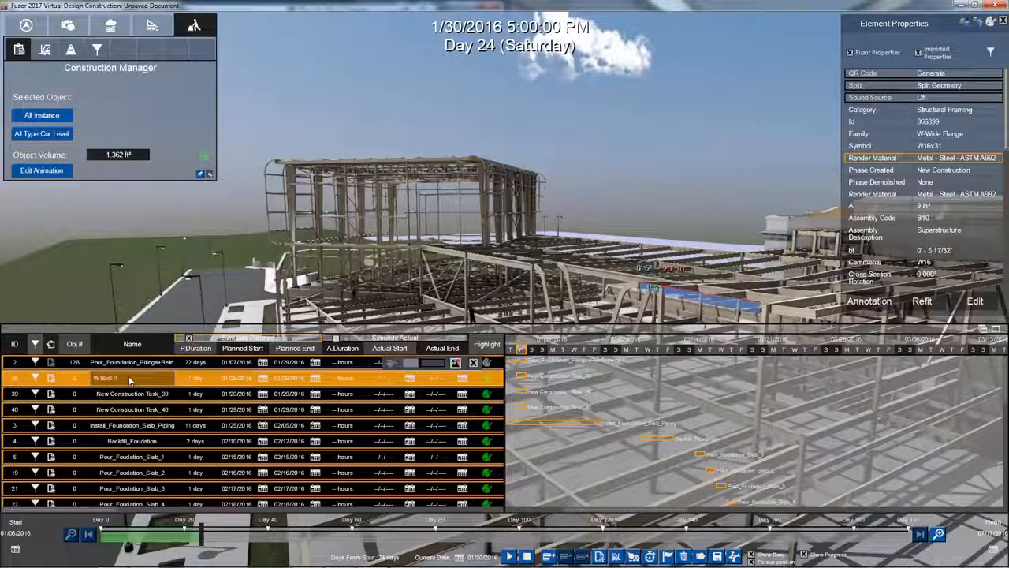
key("Return")
Select a W12x14 beam in the steel frame and rename the second new construction task as W12x14
left_click(133, 398)
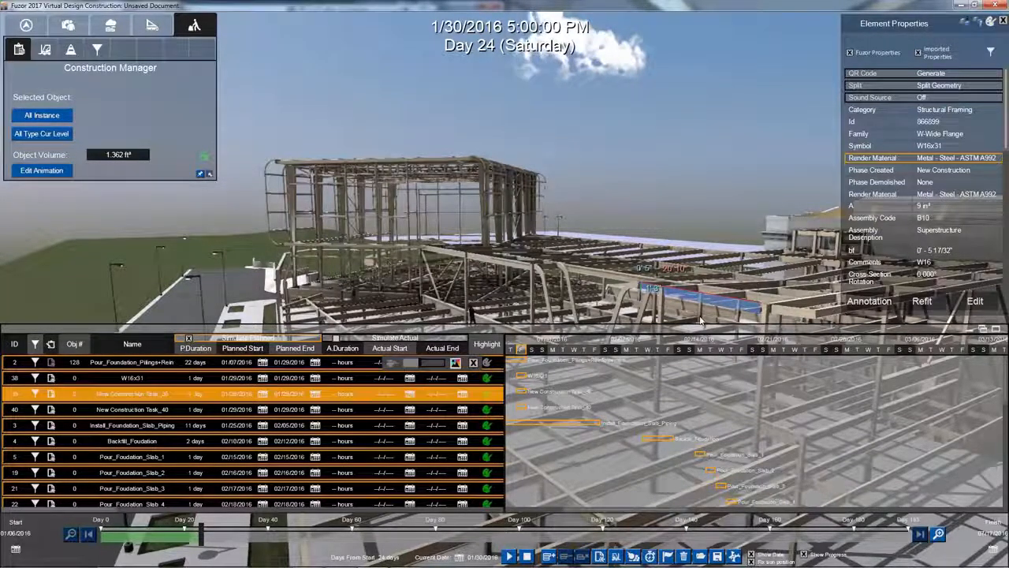
right_click_drag(700, 320, 642, 291)
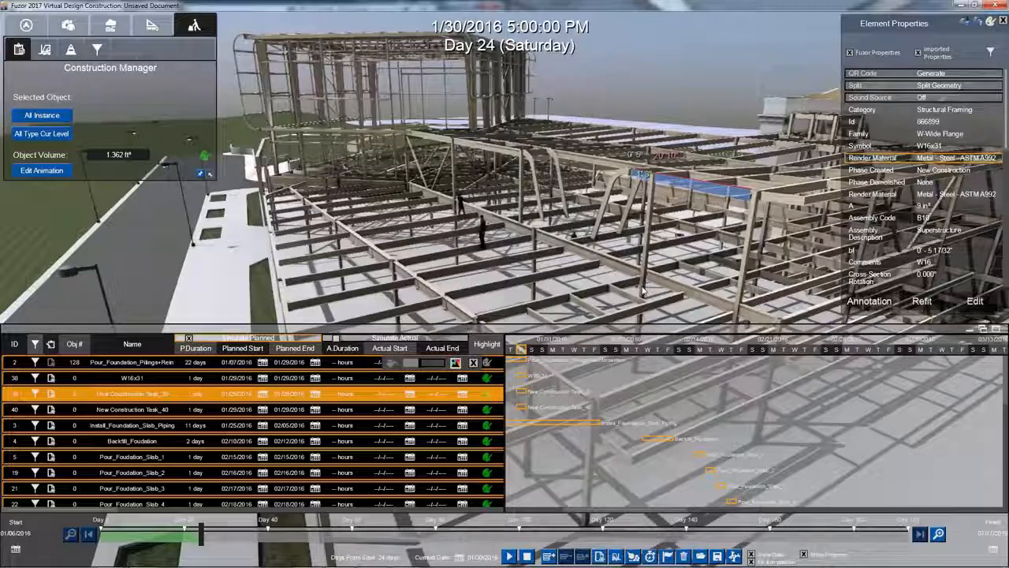
left_click(637, 290)
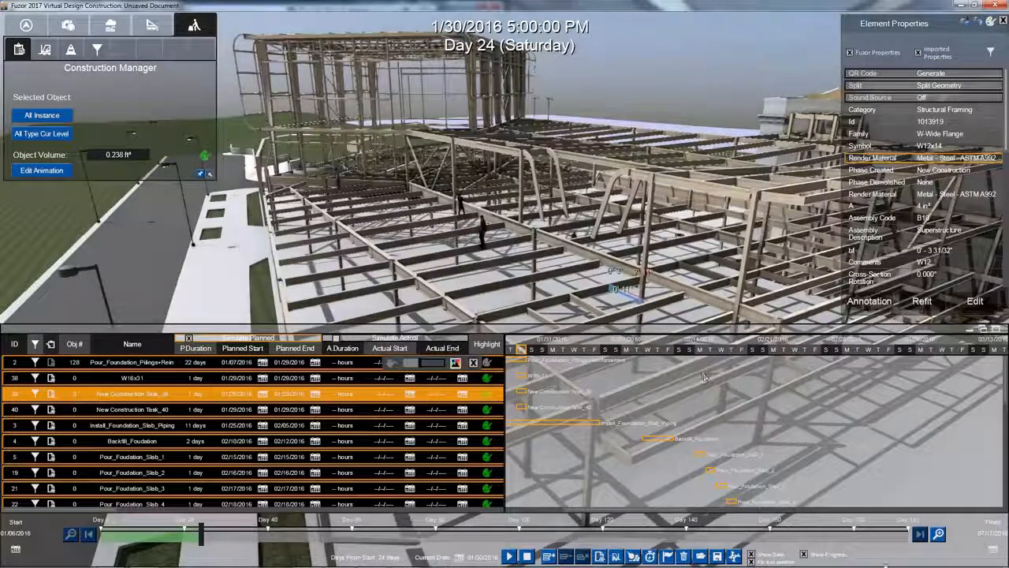
double_click(120, 393)
type("W12x14")
key("Return")
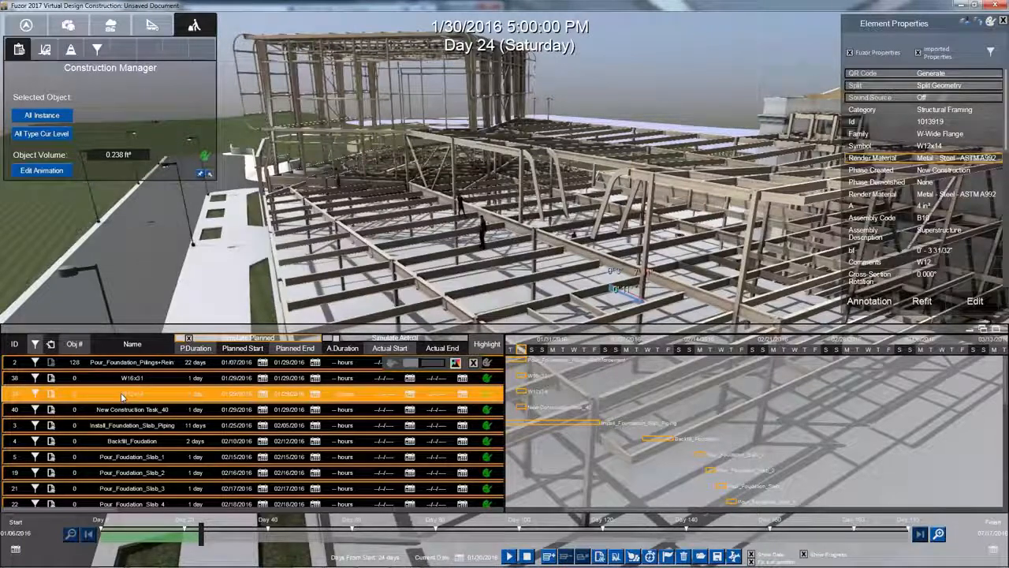
Select a W18x40 beam in the steel frame and rename the third new construction task as W18x40
left_click(473, 270)
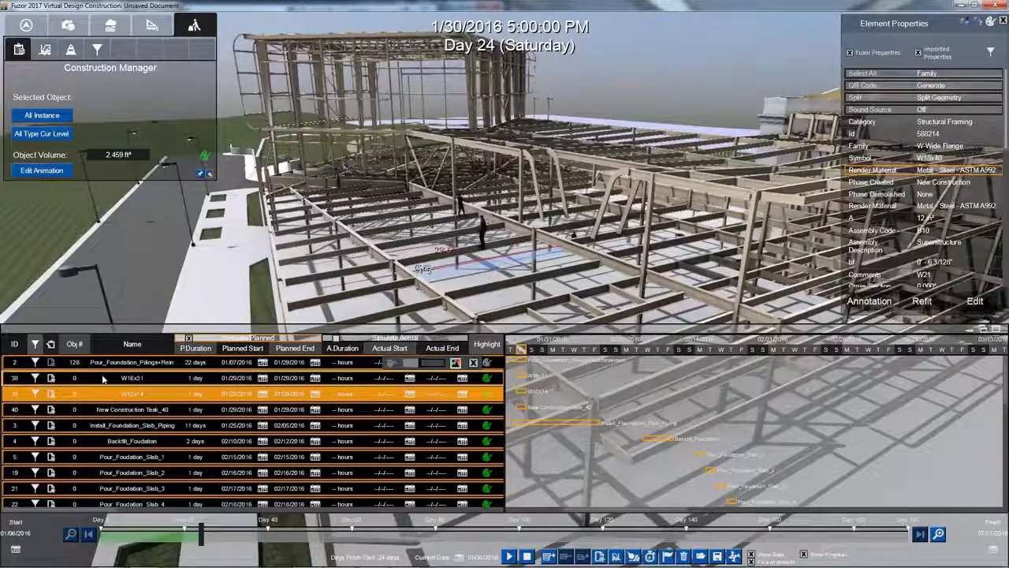
left_click(122, 409)
left_click(123, 409)
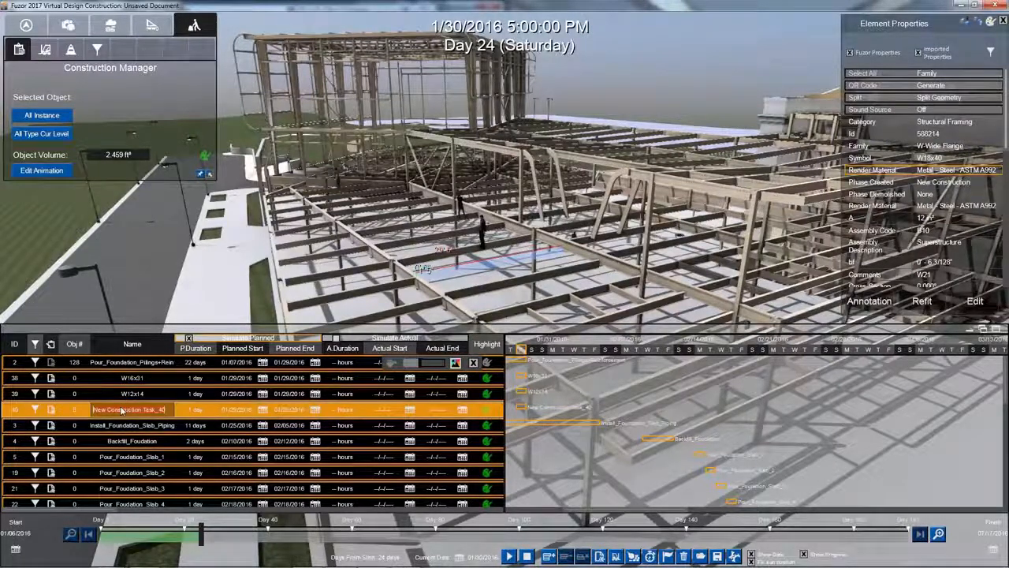
type("W18x40")
key("Return")
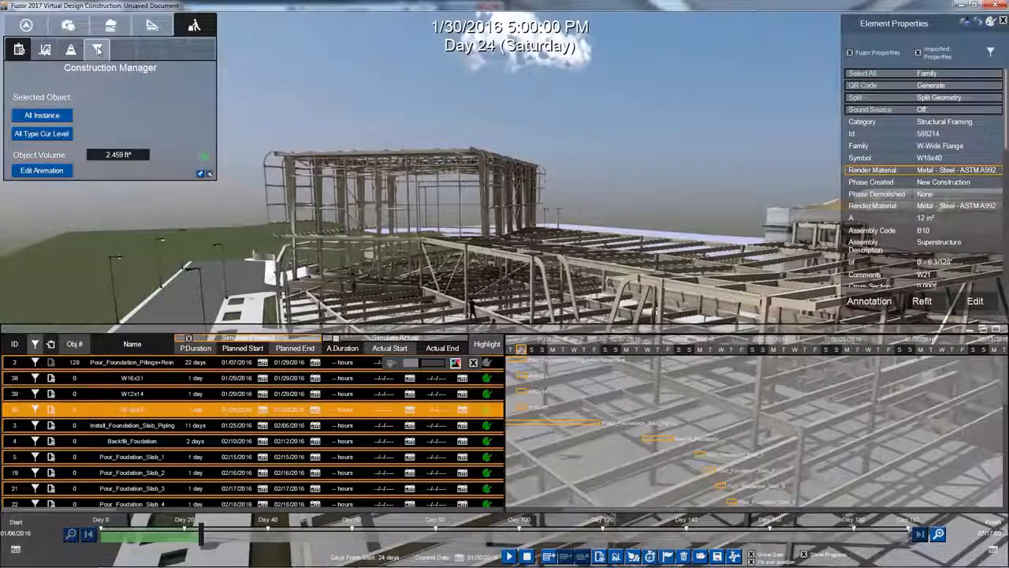
Create a new construction filter and name it Auto 1
left_click(97, 50)
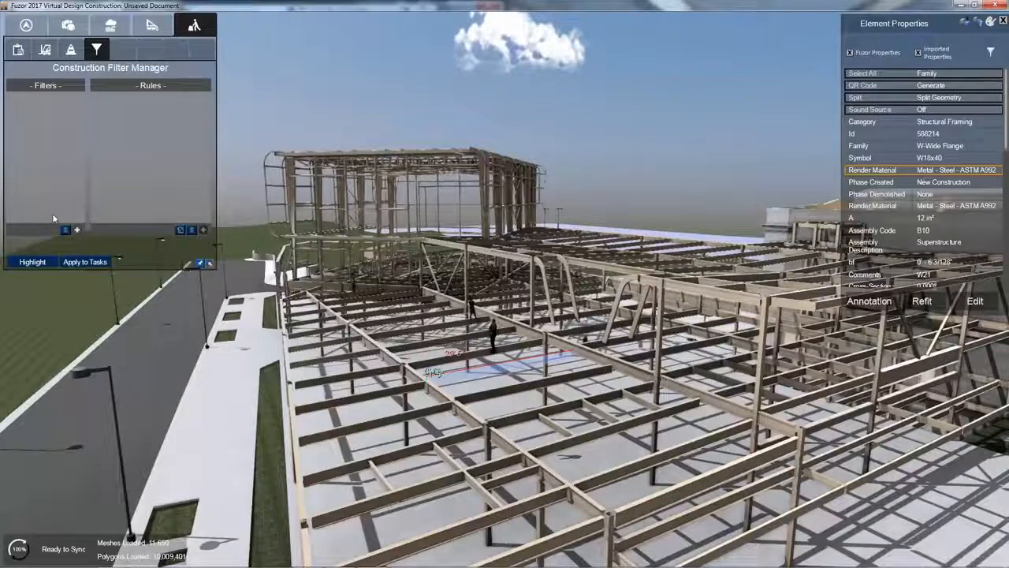
left_click(76, 229)
double_click(52, 99)
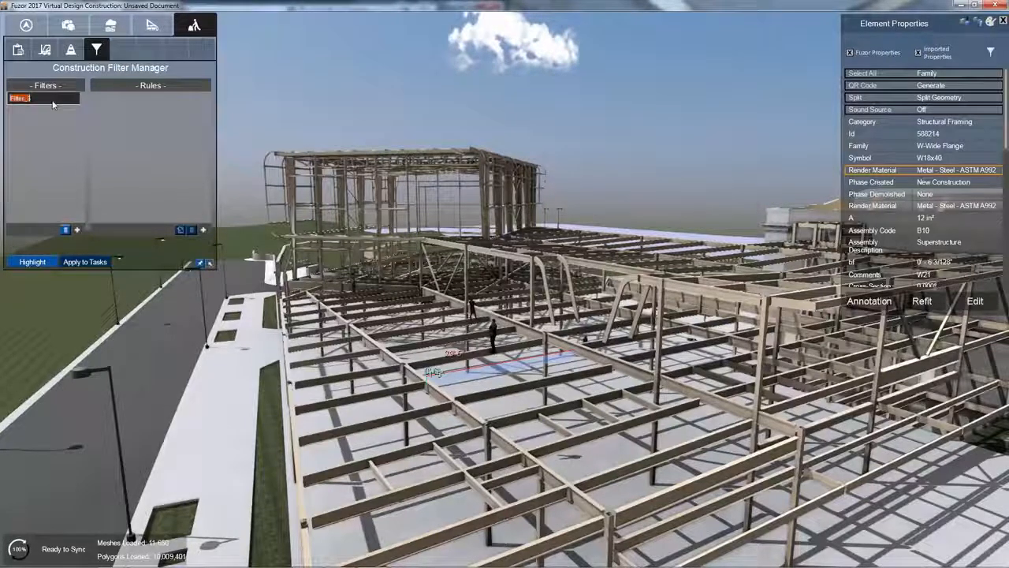
type("Auto 1")
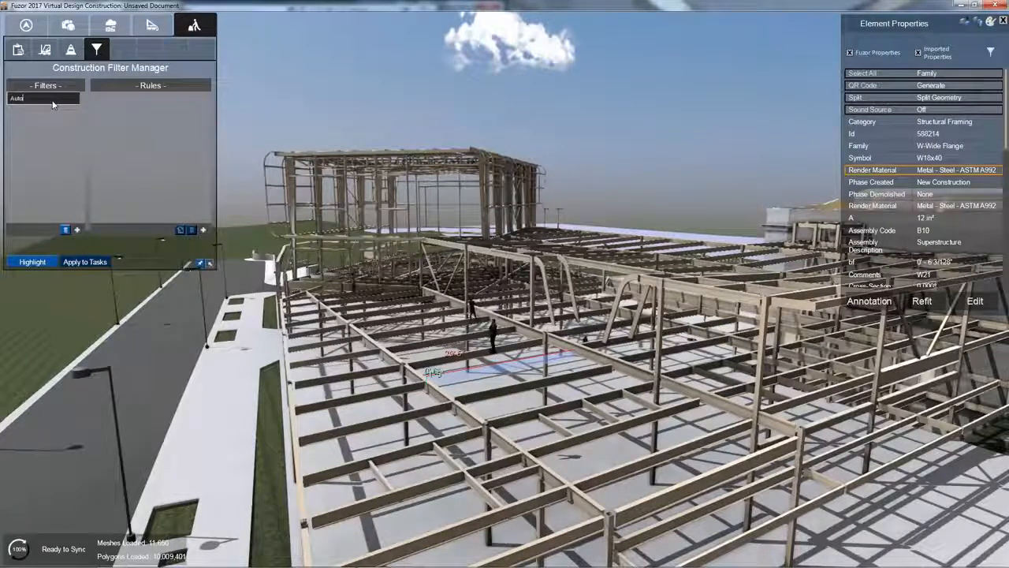
key("Return")
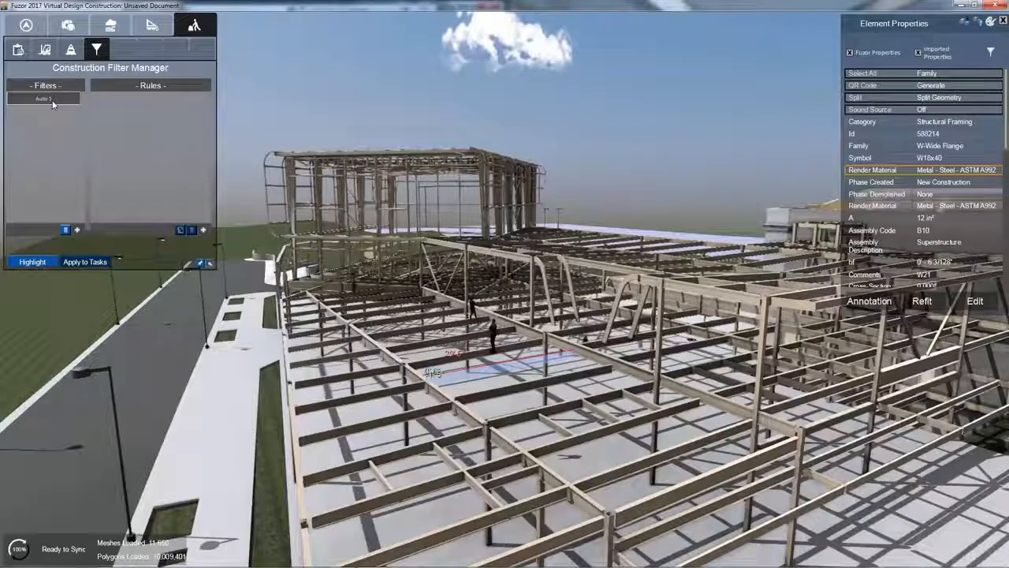
Add a parameter rule to the Auto 1 filter with Symbol Equal To $TaskName and apply the filter to the tasks
left_click(202, 229)
left_click(222, 166)
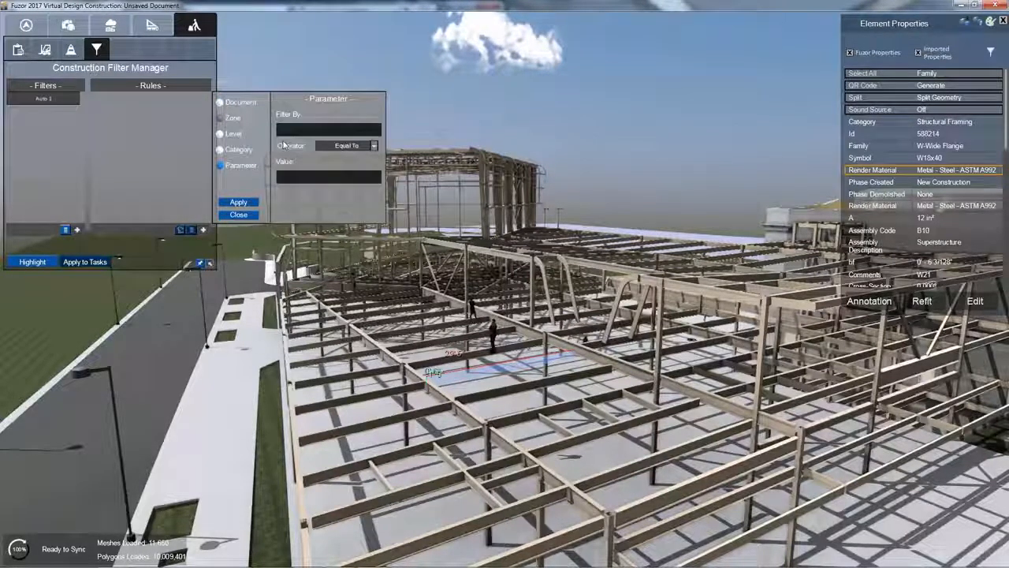
left_click(298, 131)
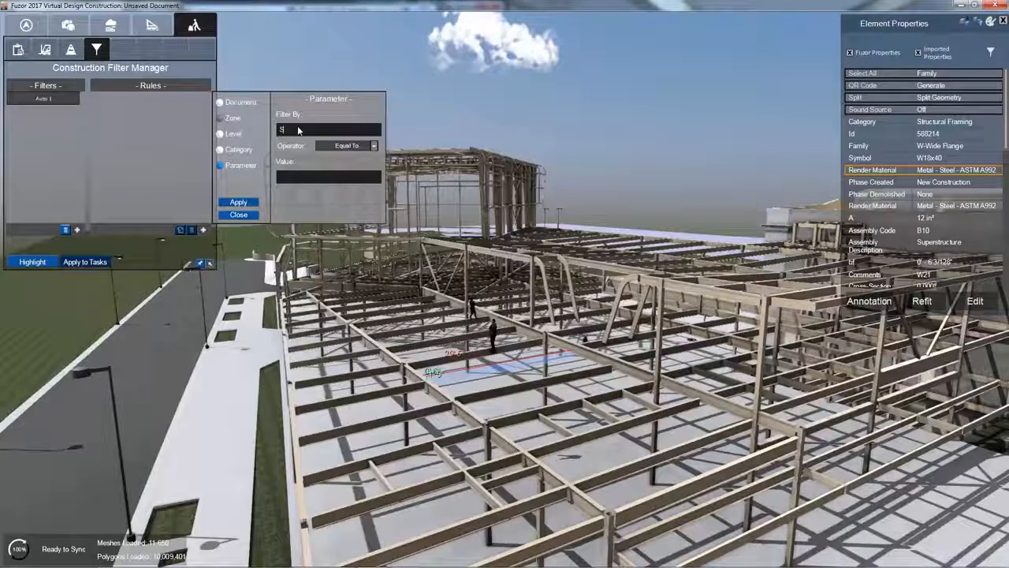
type("Symbol")
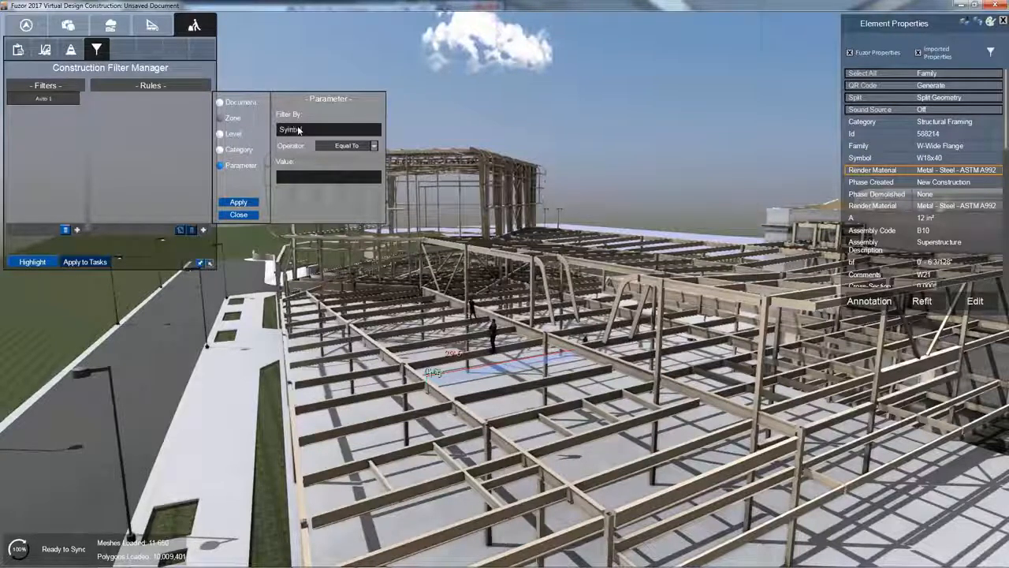
left_click(311, 182)
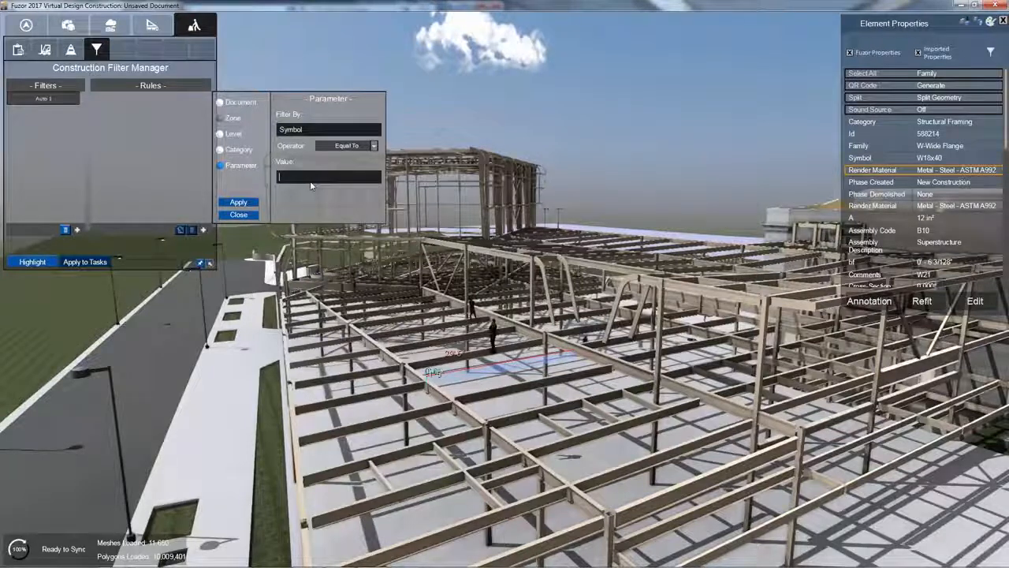
type("$Task")
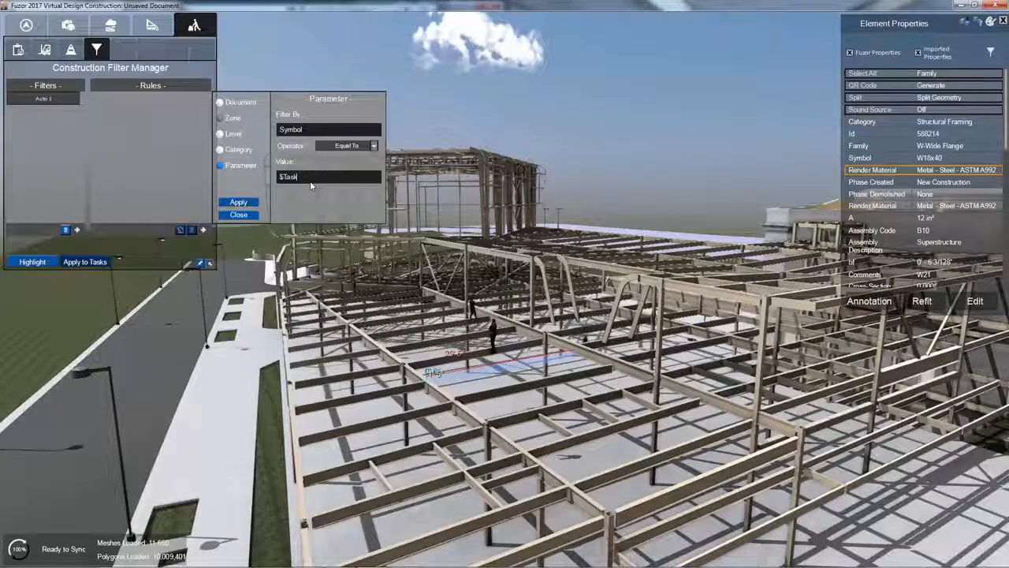
type("Name")
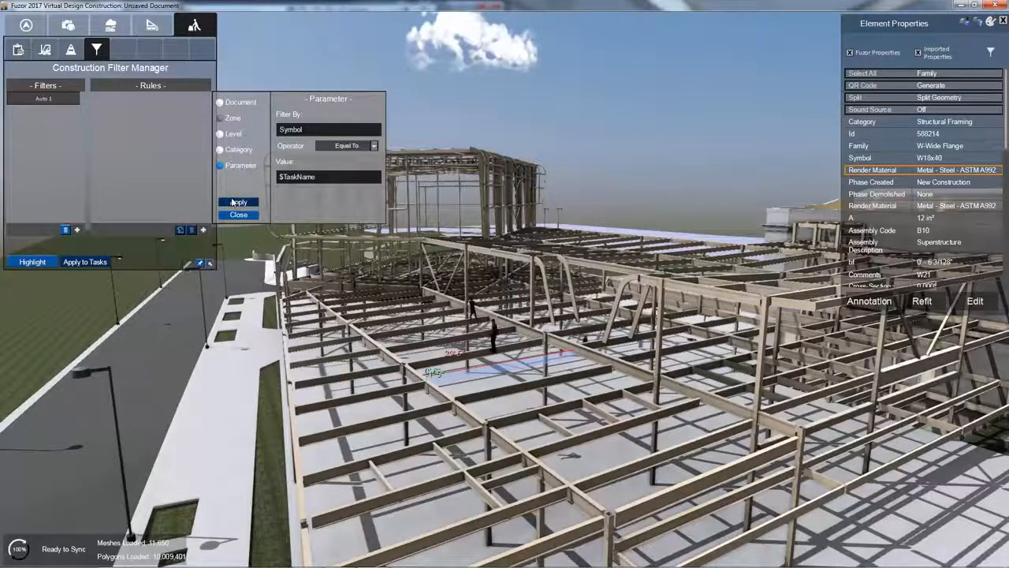
left_click(235, 202)
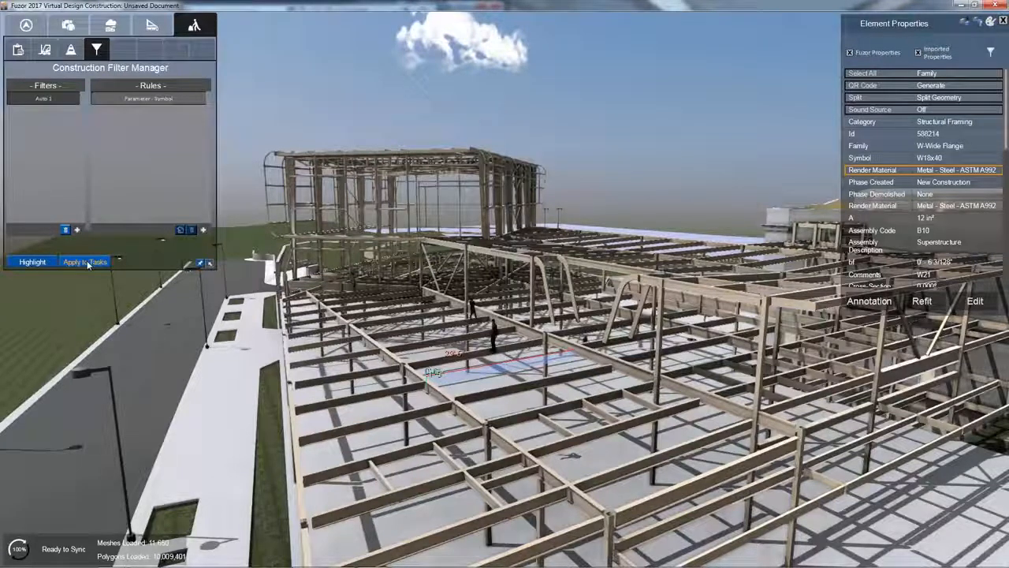
left_click(87, 262)
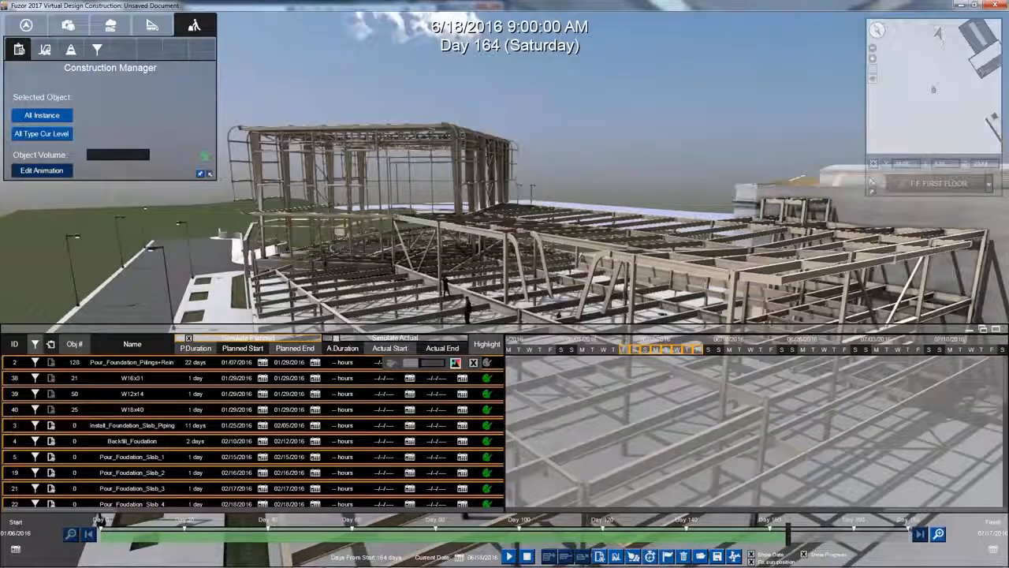
Check which steel beams are linked to the W16x31, W12x14 and W18x40 tasks by selecting each task
left_click(131, 382)
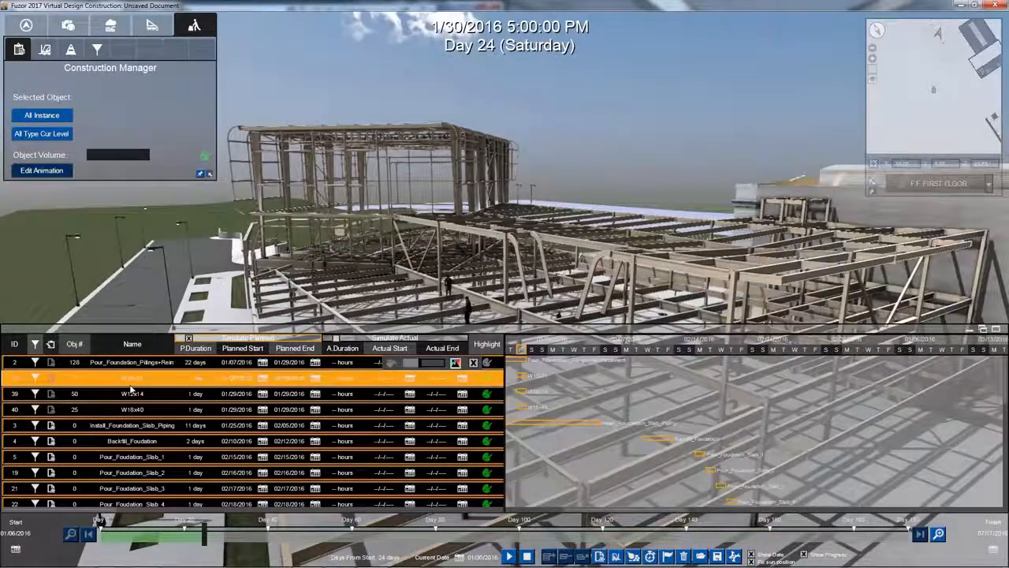
left_click(128, 383)
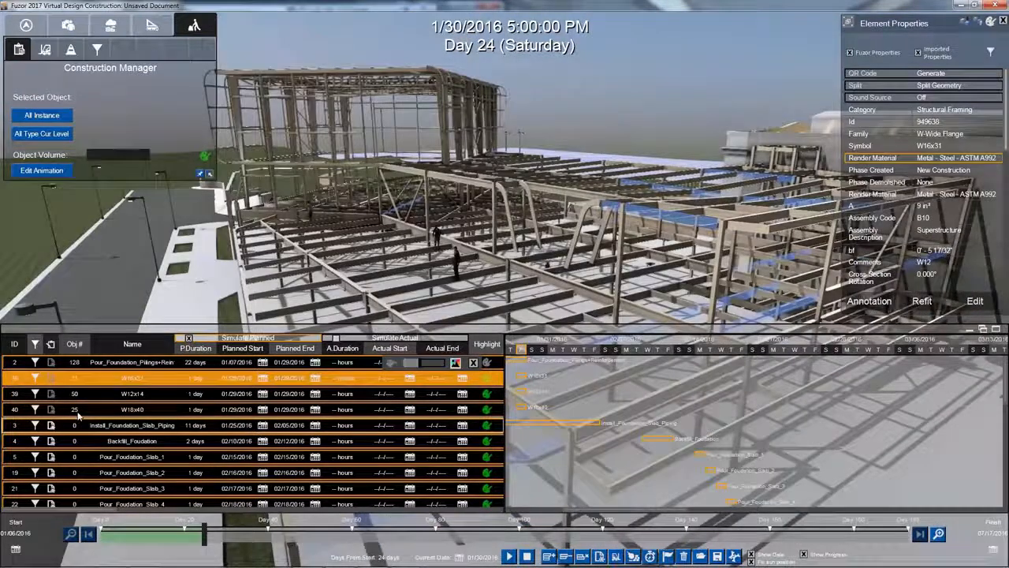
left_click(127, 395)
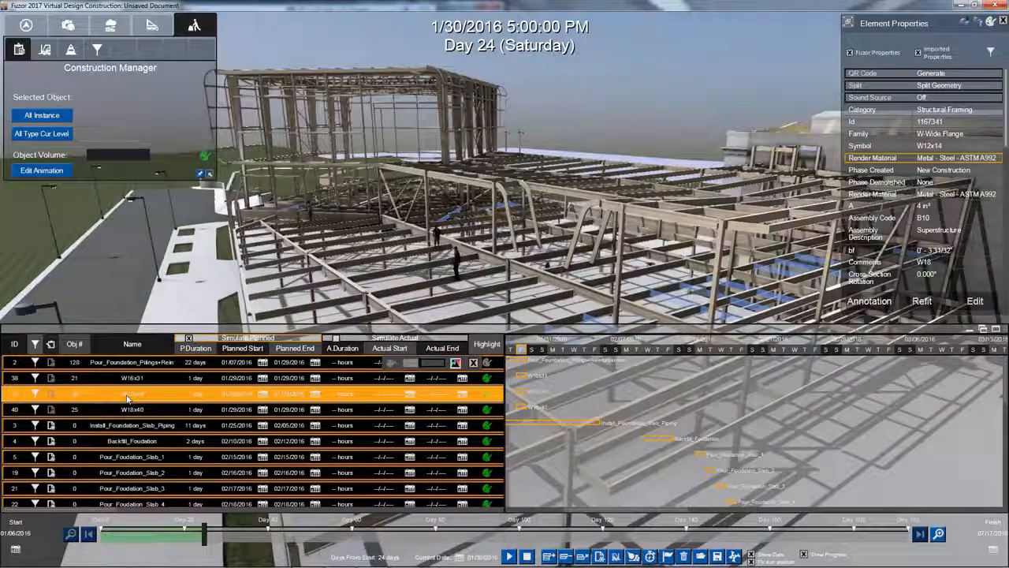
left_click(134, 406)
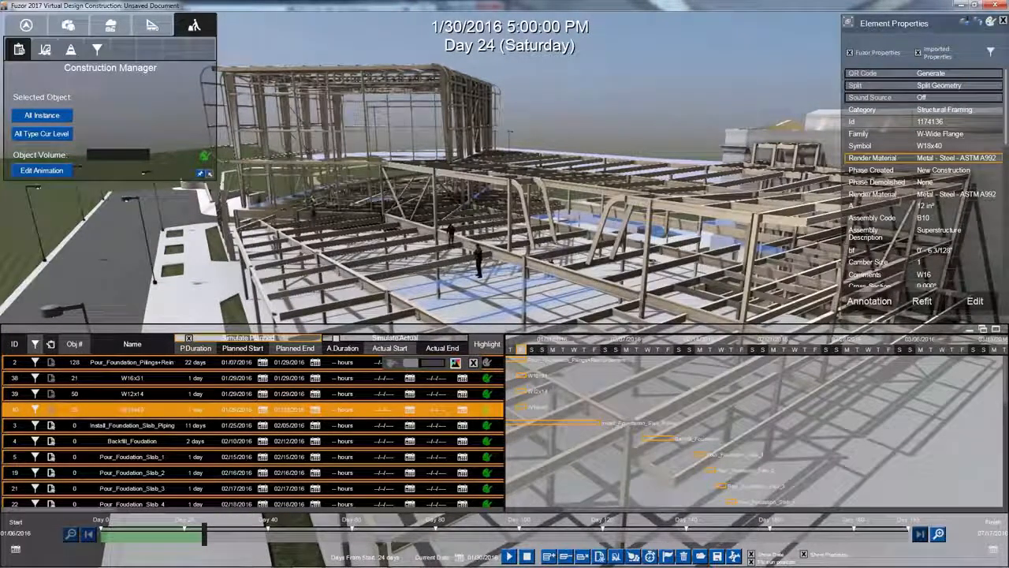
left_click(343, 252)
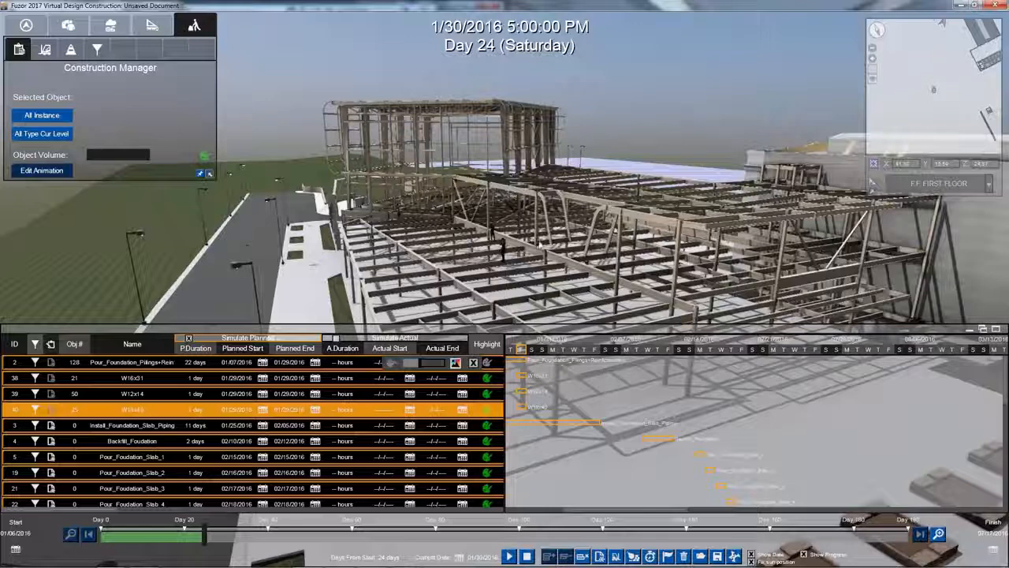
right_click_drag(540, 245, 557, 245)
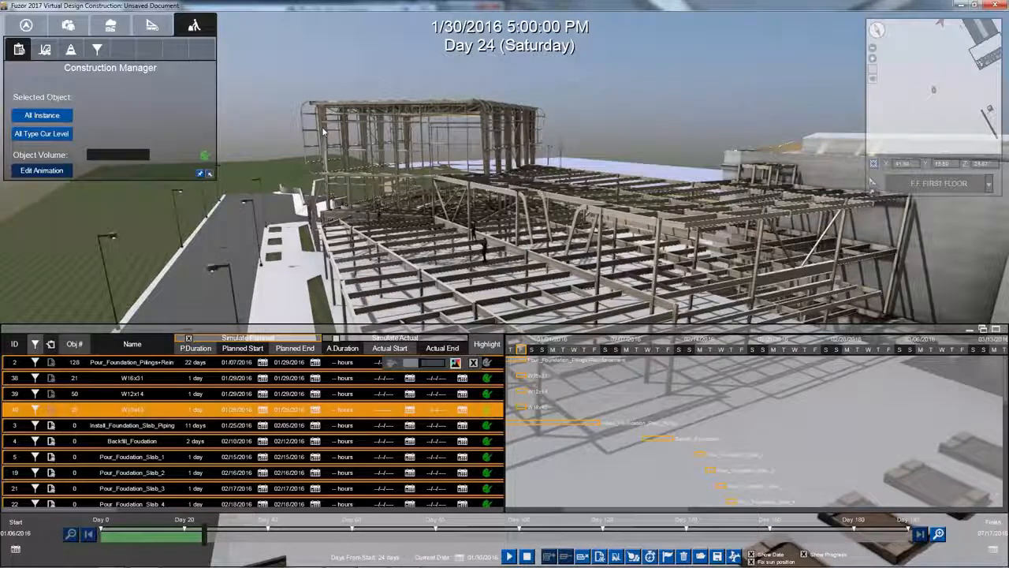
Create a construction zone of about 2163 m² in plan view across the upper edge of the steel-framed building
left_click(71, 50)
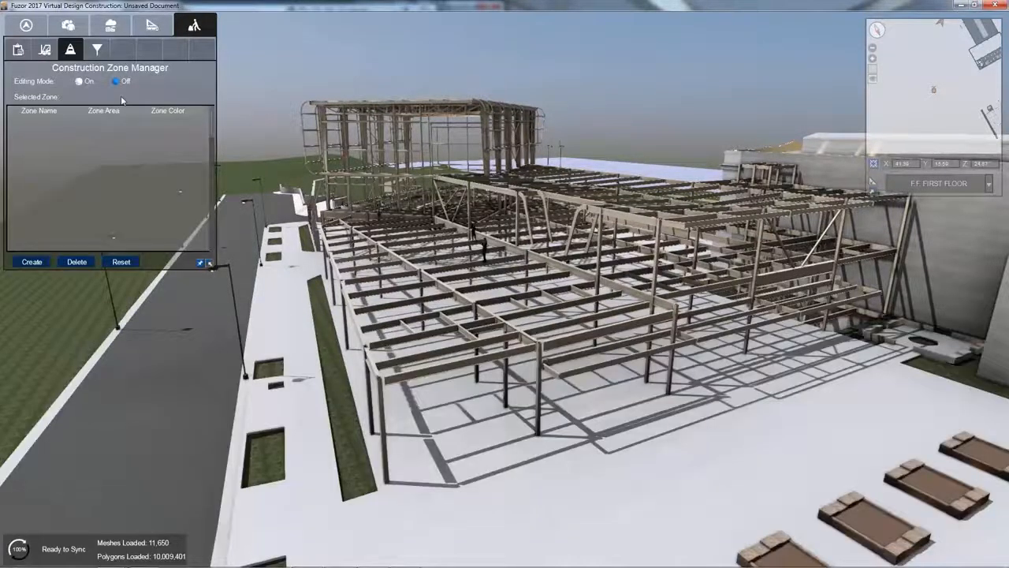
left_click(32, 261)
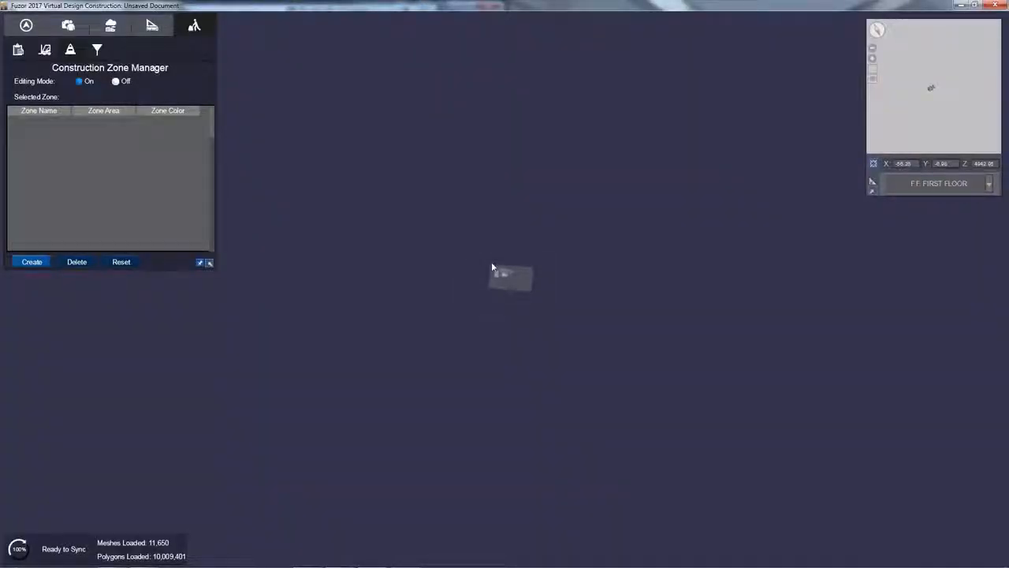
scroll(493, 261, "up", 2)
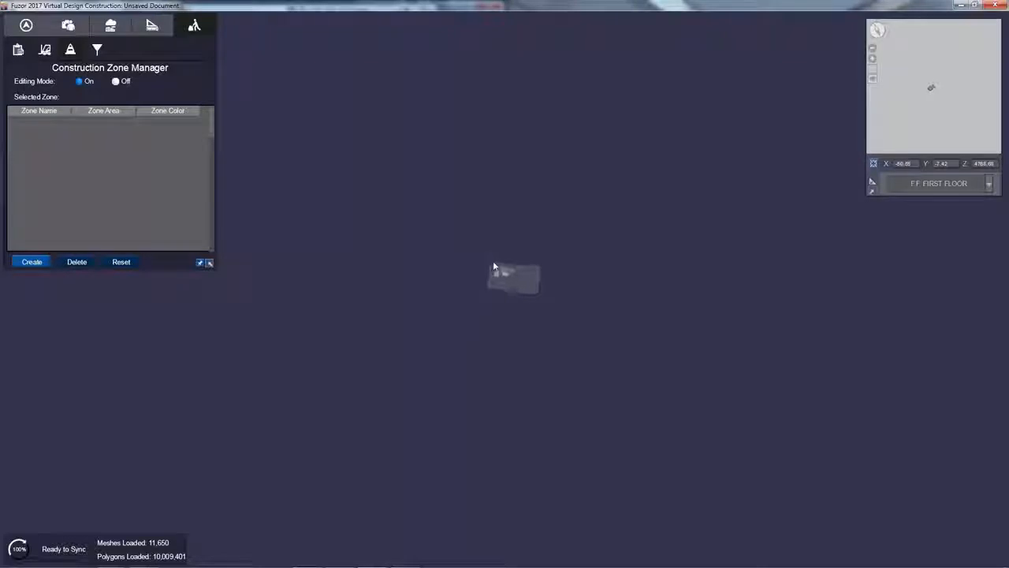
scroll(494, 267, "up", 5)
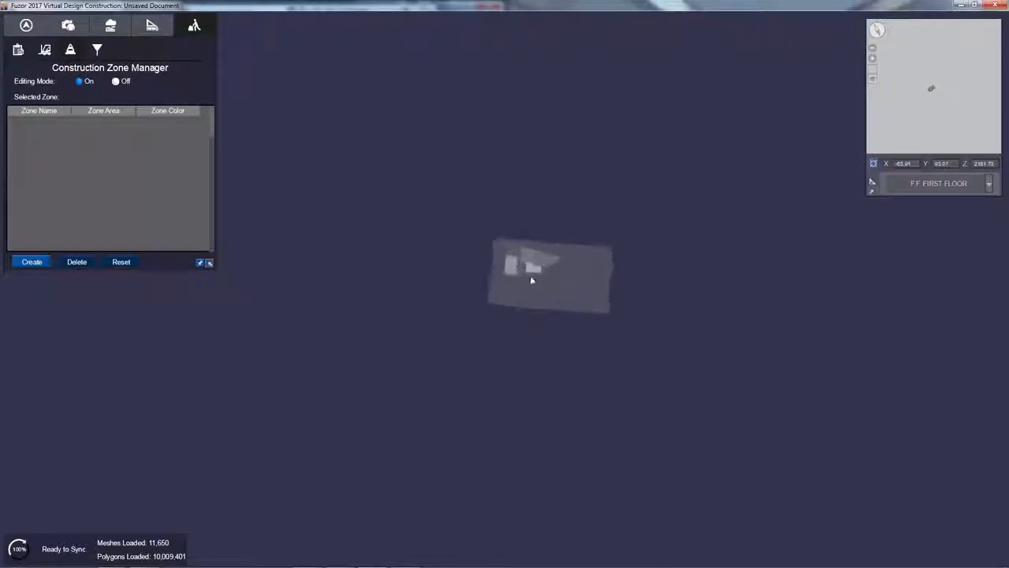
scroll(533, 276, "up", 5)
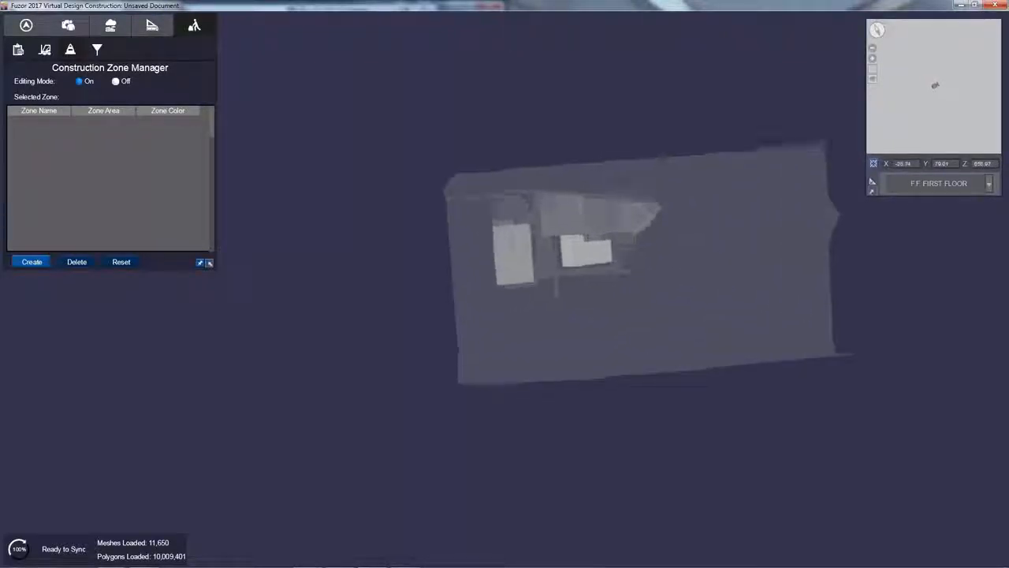
scroll(622, 248, "up", 6)
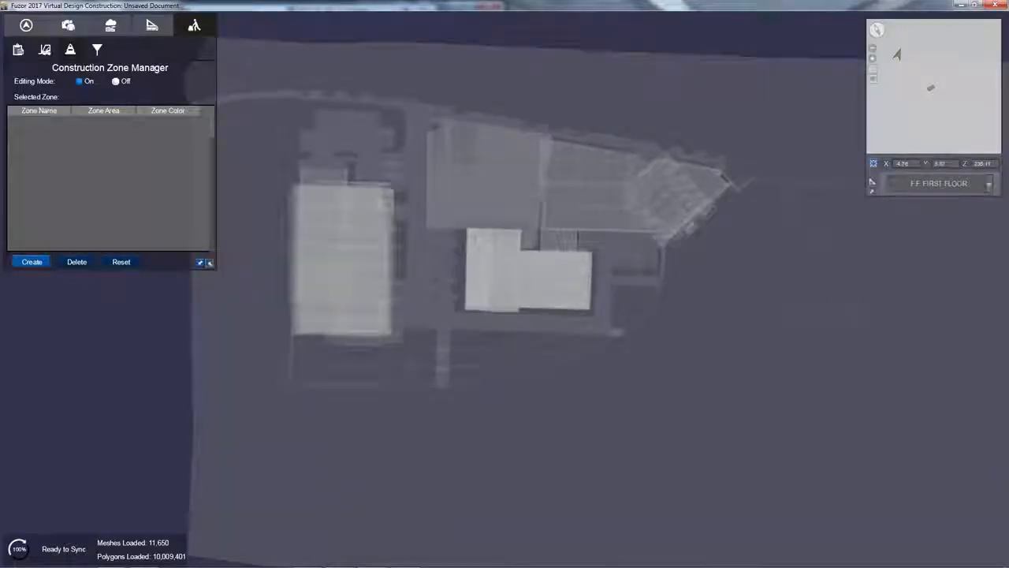
scroll(496, 293, "up", 2)
key("w")
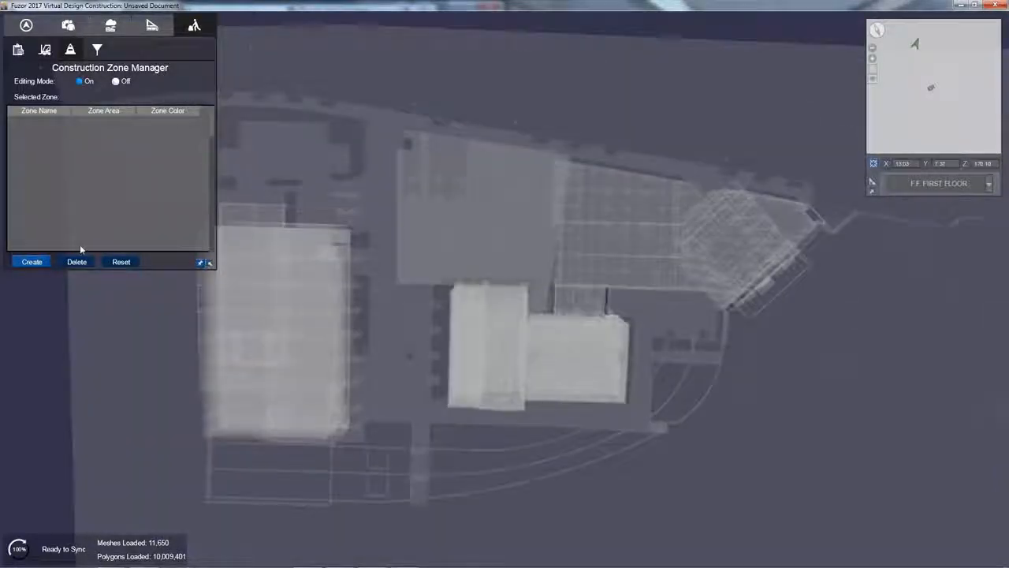
left_click(33, 262)
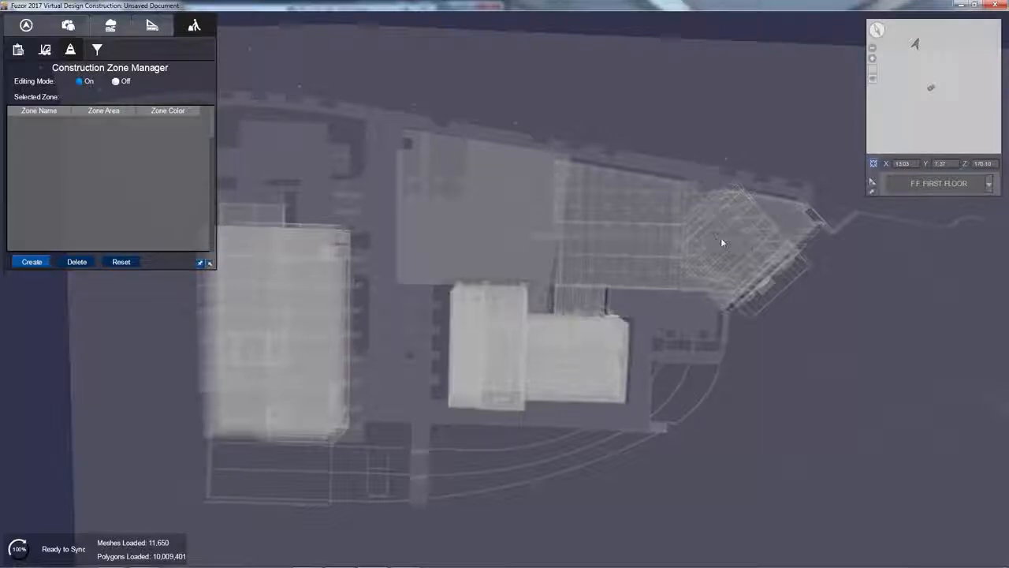
left_click_drag(714, 197, 694, 99)
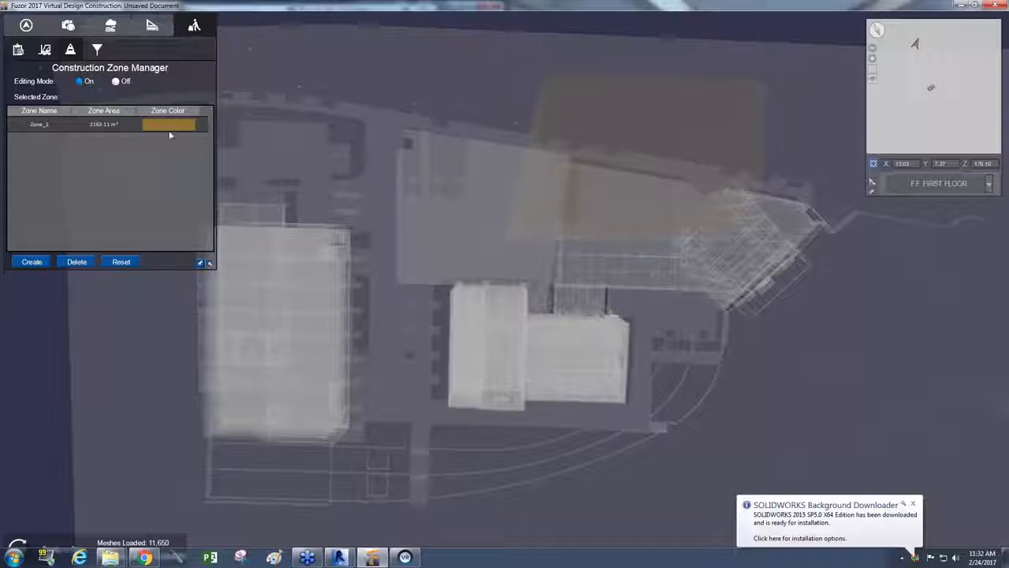
Rename the first construction zone as Zone A
double_click(45, 124)
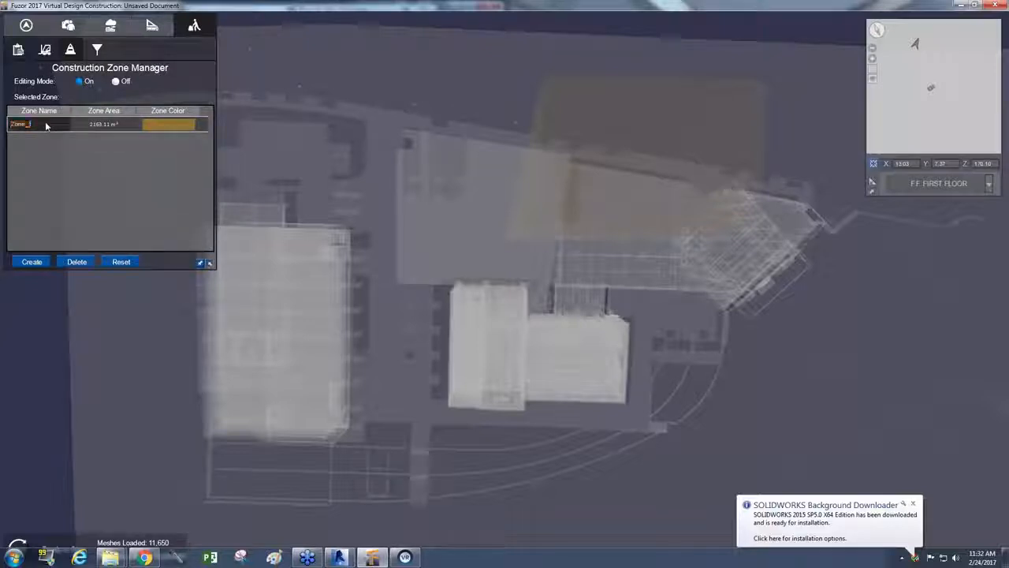
type("Zon")
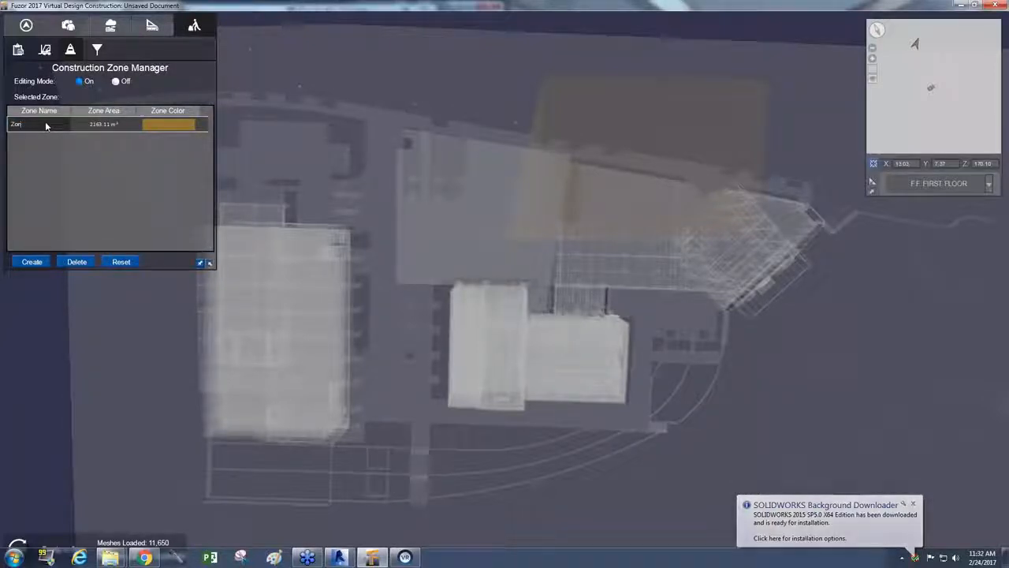
type("e A")
key("Return")
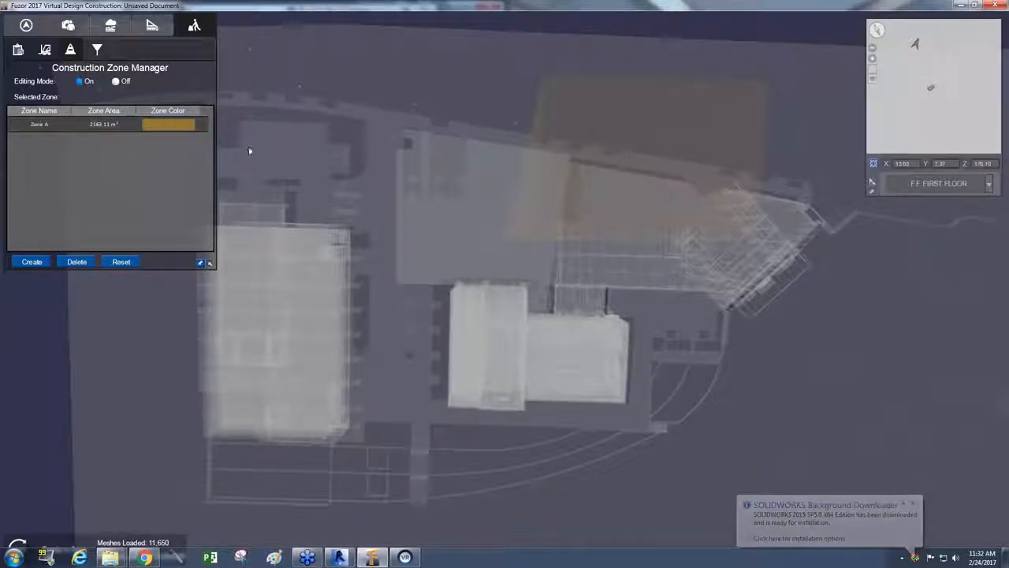
Create a construction zone of about 5868 m² around the large rectangular building, rename it PStruct and turn zone editing off
left_click(31, 262)
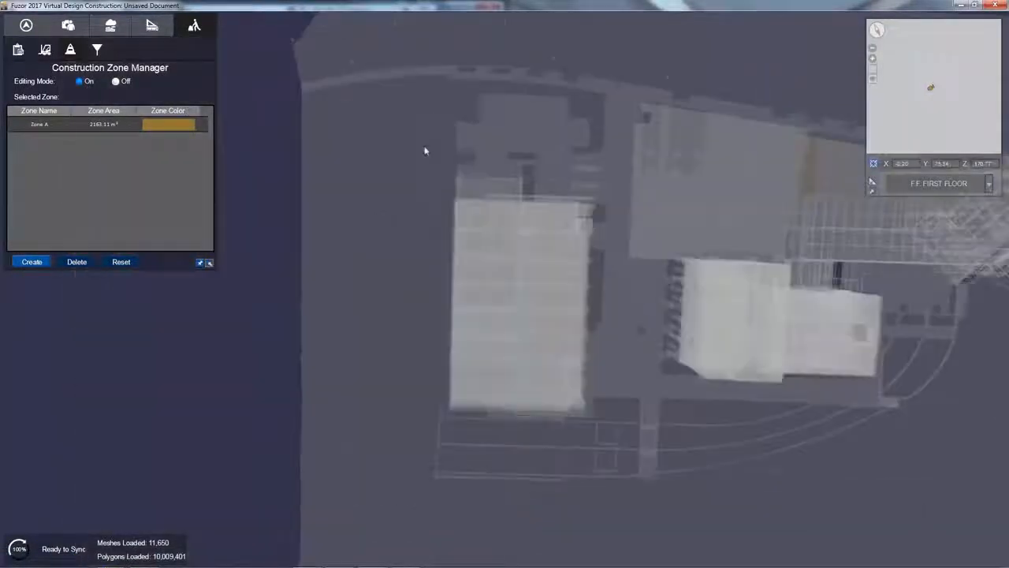
left_click_drag(424, 150, 643, 493)
double_click(38, 141)
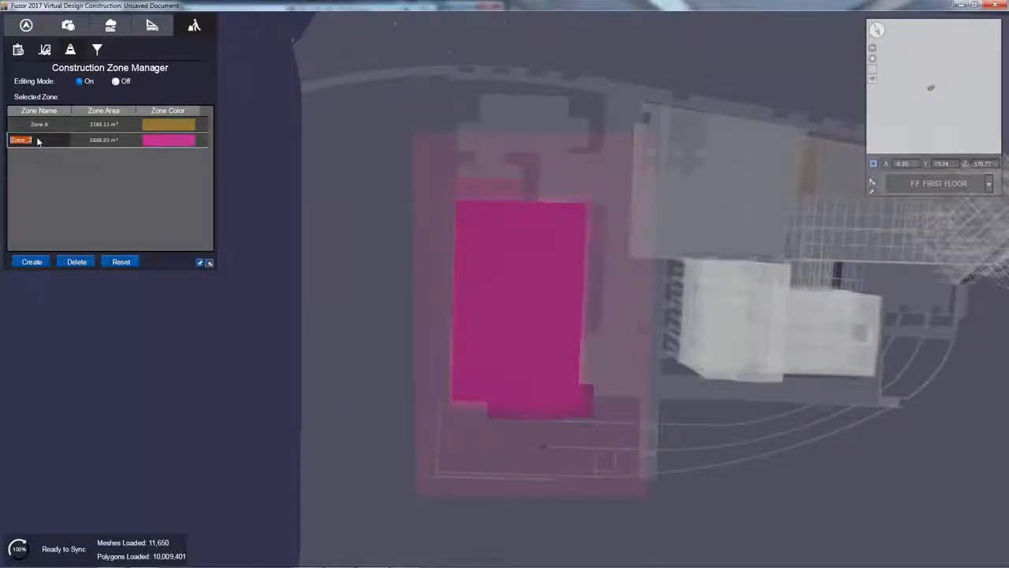
type("P")
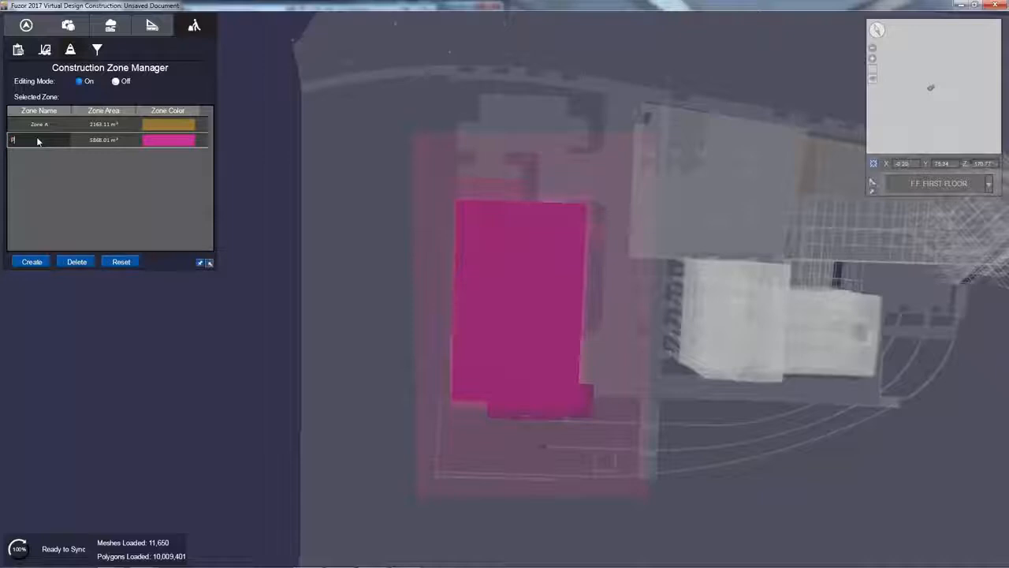
type("Struc")
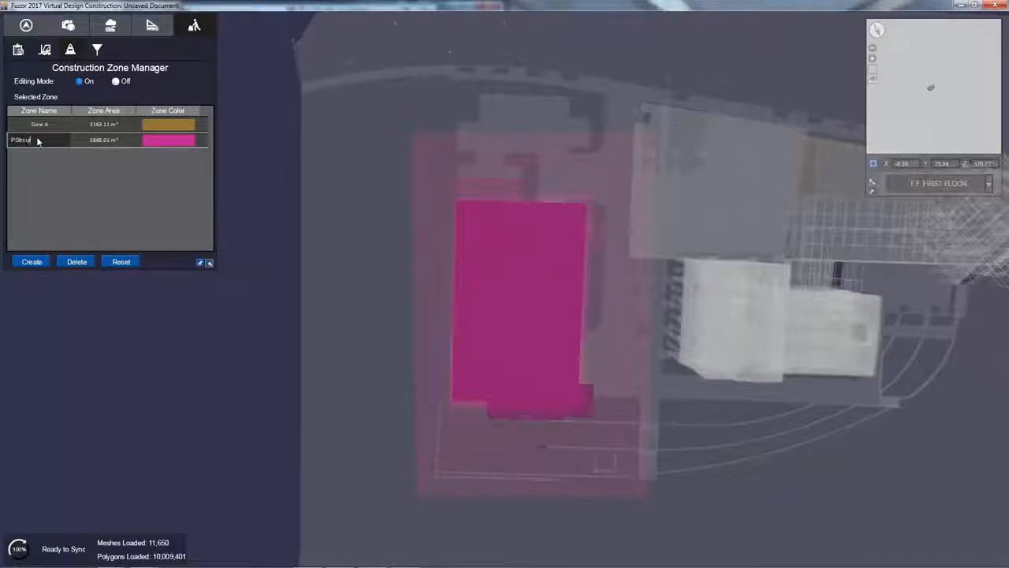
key("BackSpace")
key("BackSpace")
type("uct")
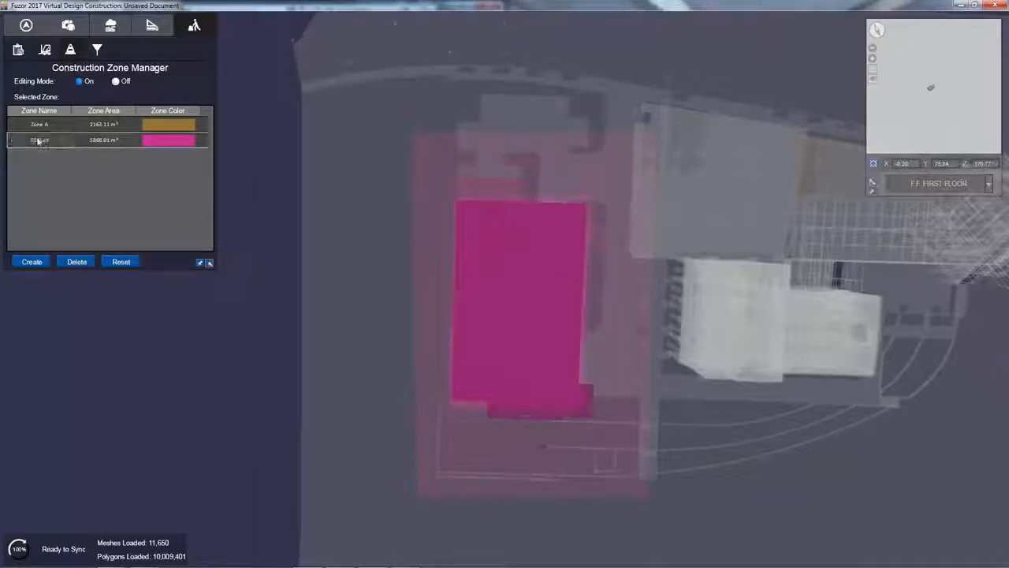
key("Return")
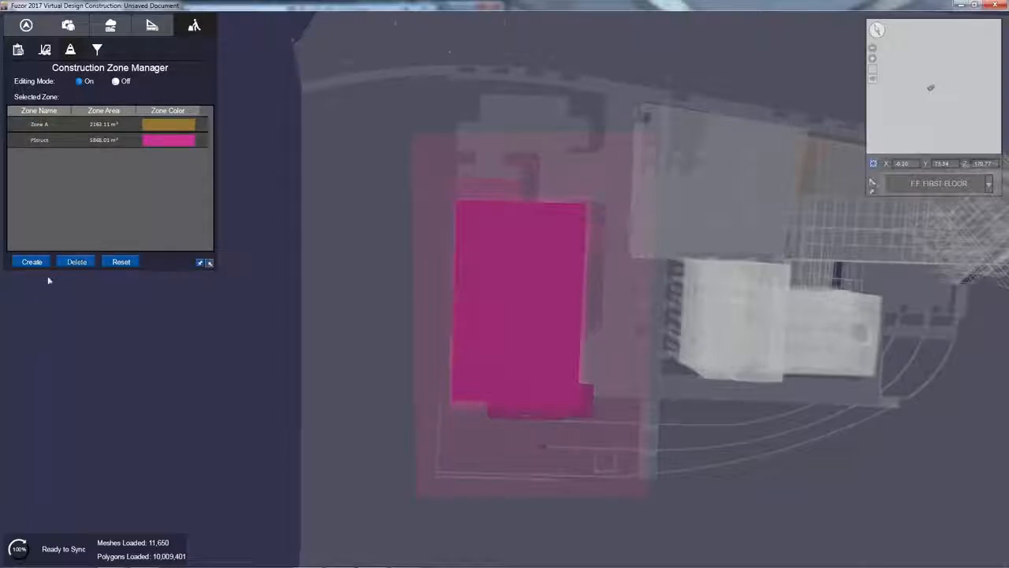
left_click(116, 81)
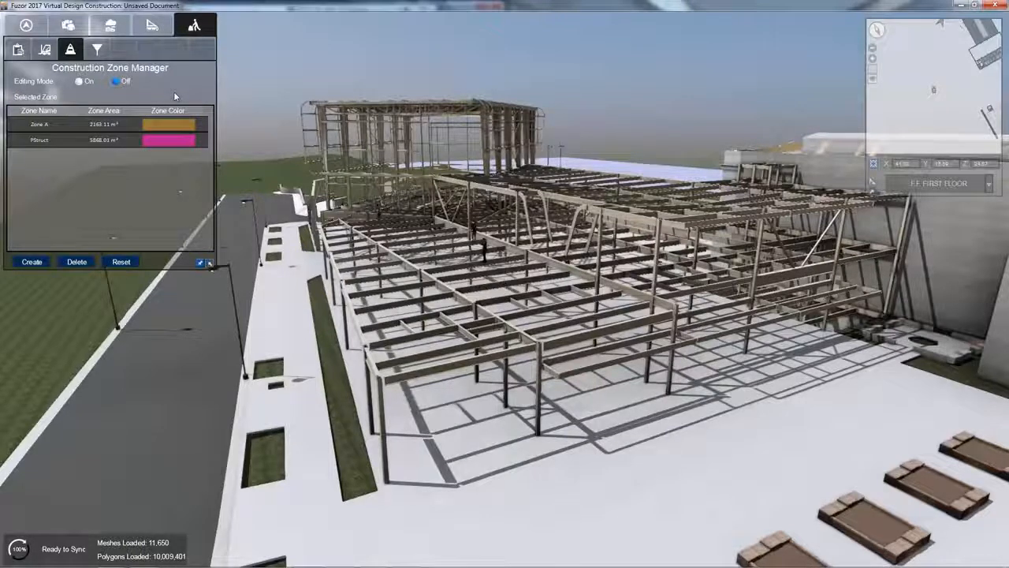
Create a new construction filter and add a category rule for Structural Column to it
left_click(97, 49)
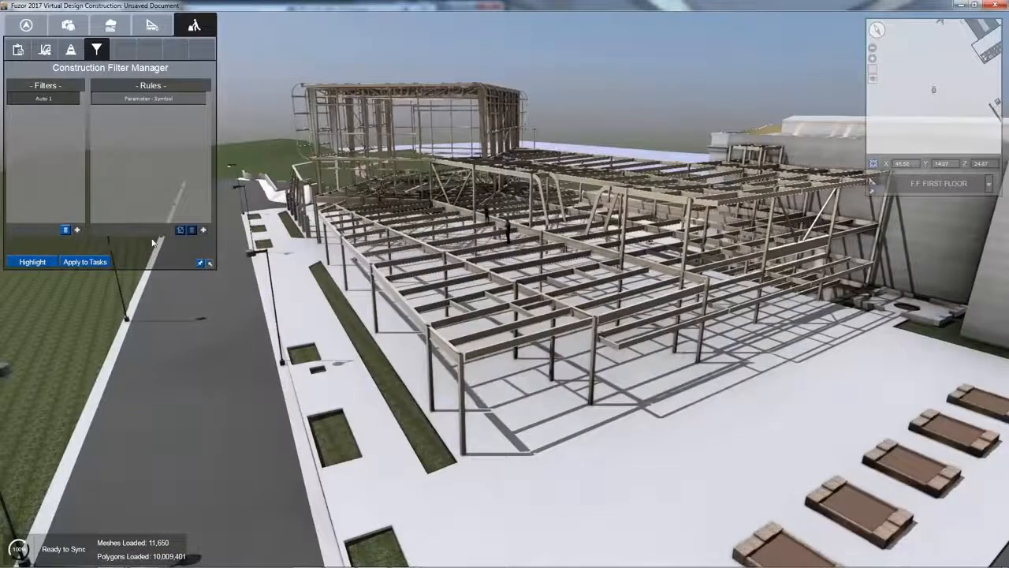
left_click(77, 229)
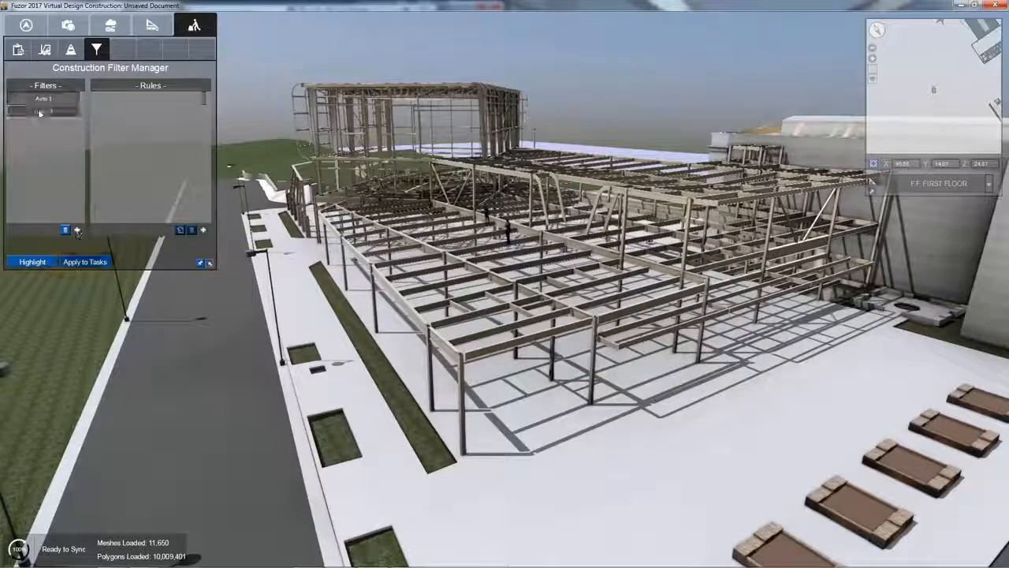
left_click(202, 230)
left_click(220, 149)
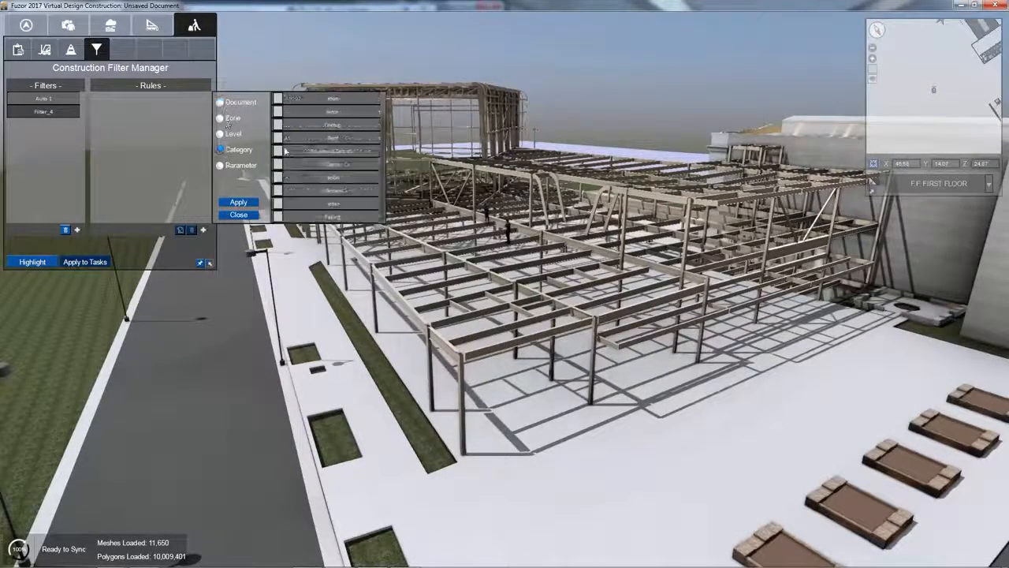
left_click(277, 149)
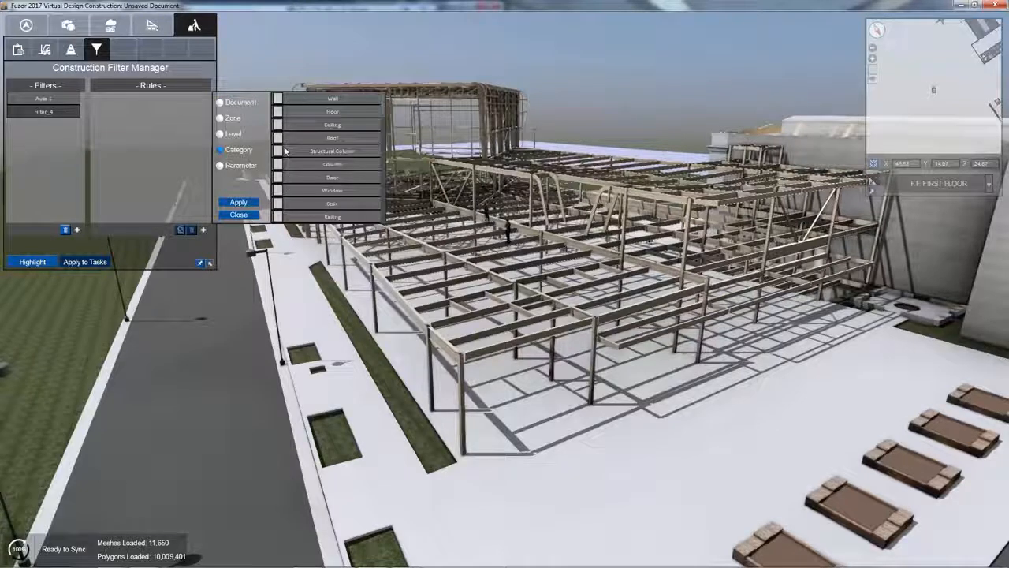
left_click(255, 204)
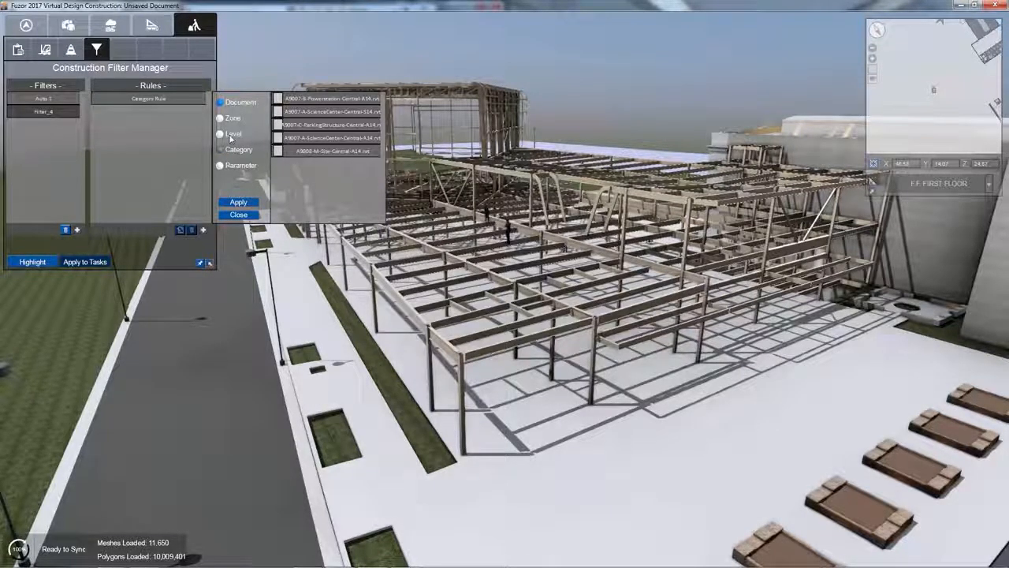
Add a zone rule for Zone A to the new filter and highlight the matching columns
left_click(221, 118)
left_click(278, 98)
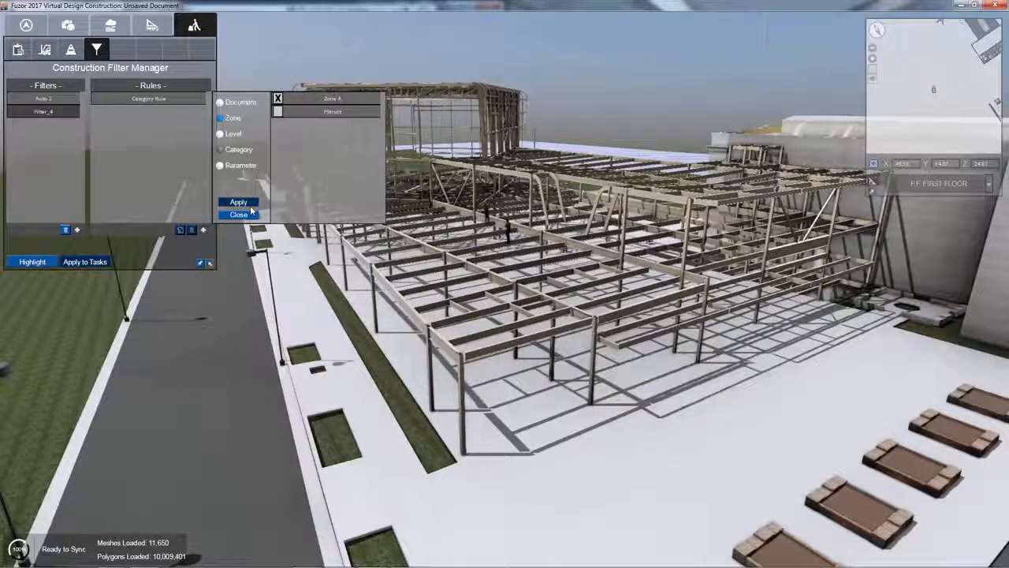
left_click(251, 206)
left_click(41, 262)
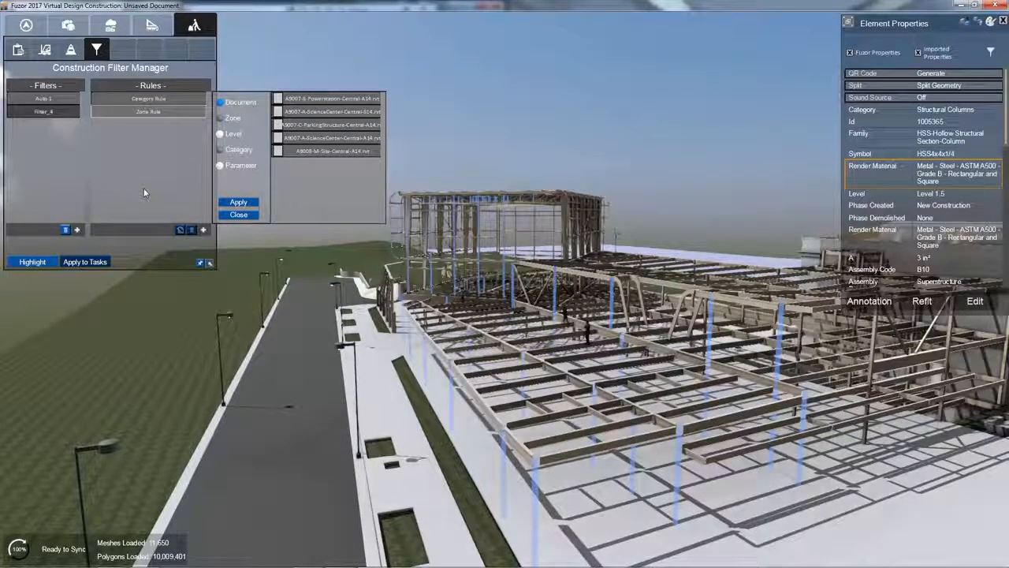
Add a level rule for Level 1 to the same filter and highlight the matching columns
left_click(220, 134)
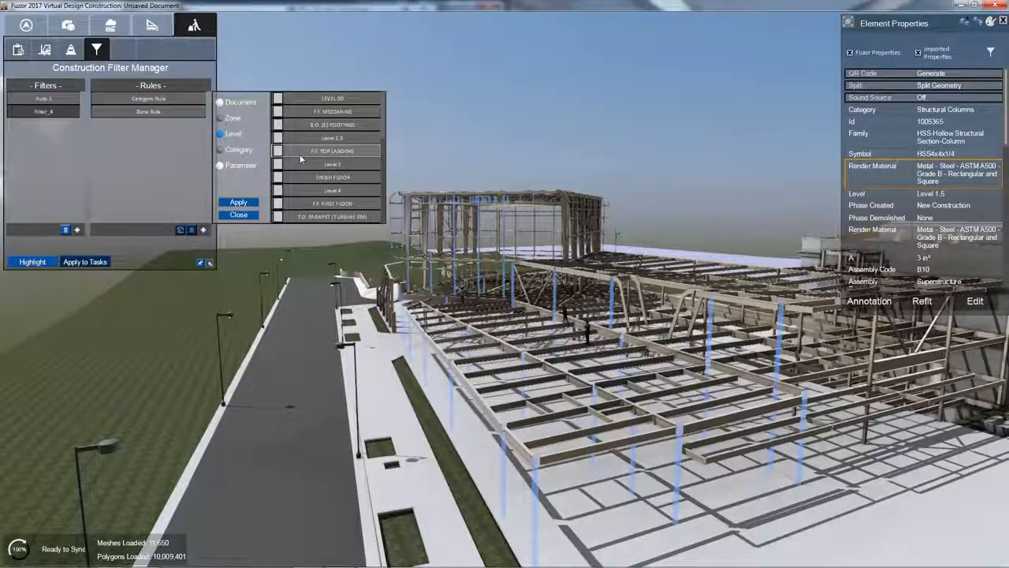
scroll(300, 156, "down", 2)
scroll(290, 134, "down", 2)
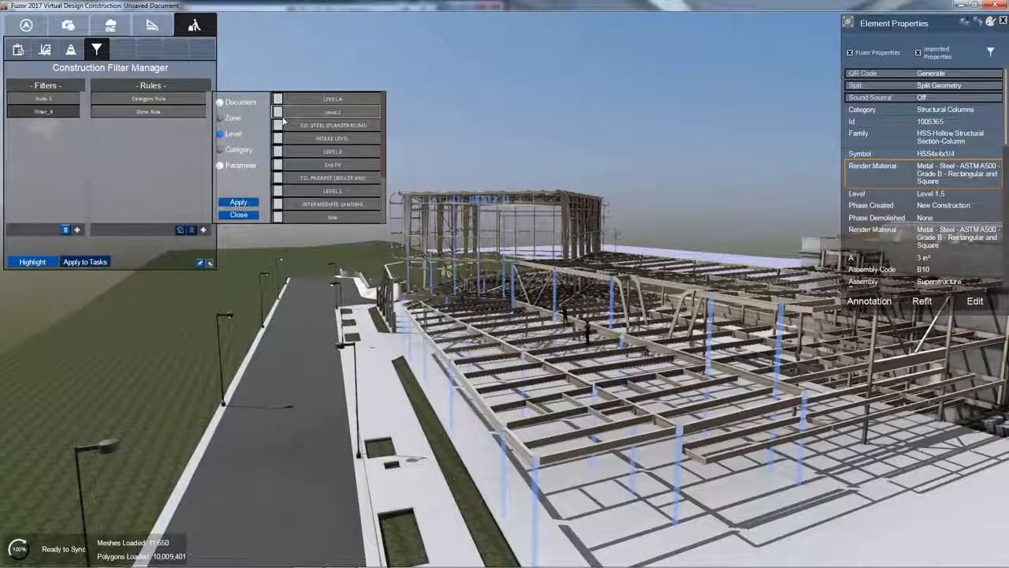
left_click(280, 115)
left_click(238, 202)
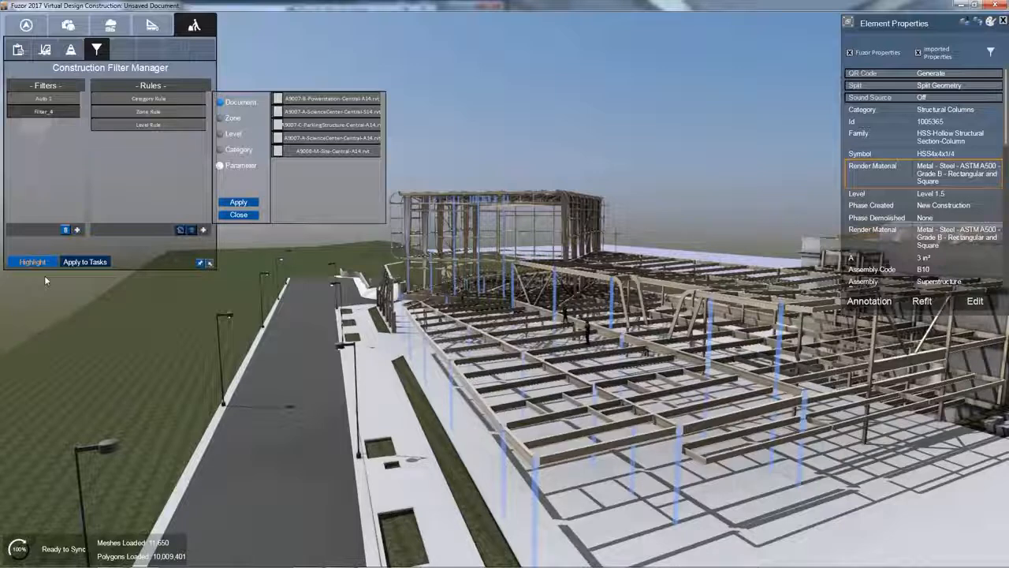
left_click(35, 262)
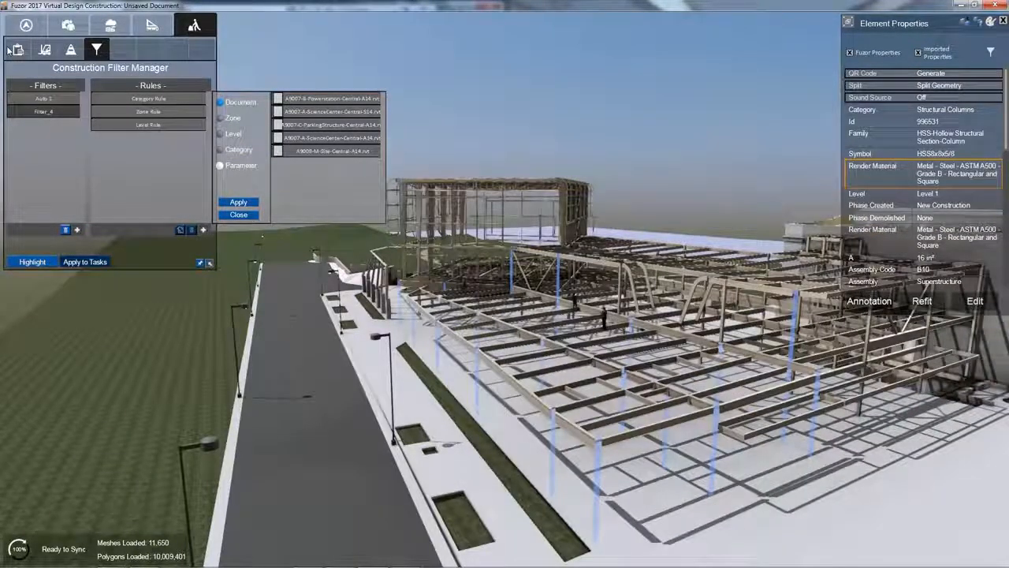
Add the elements matched by Filter_4 to New Staging Task_41 in the construction schedule
left_click(16, 50)
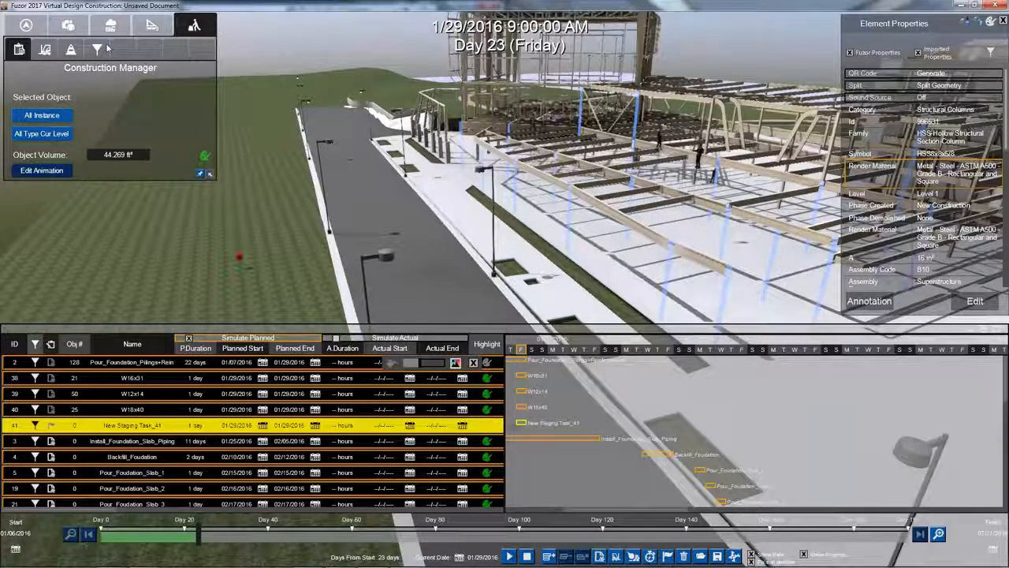
left_click(37, 408)
left_click(76, 419)
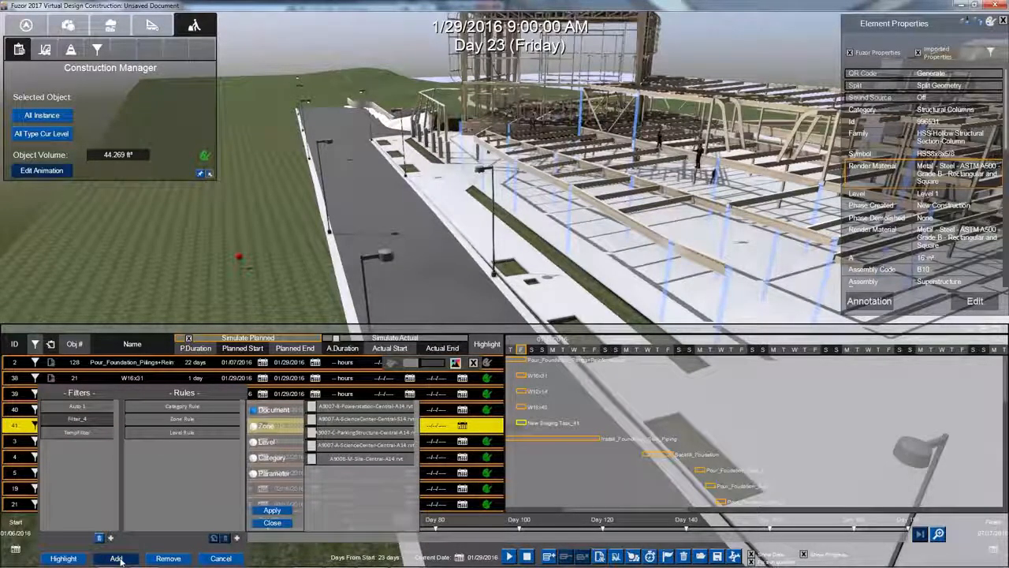
left_click(117, 558)
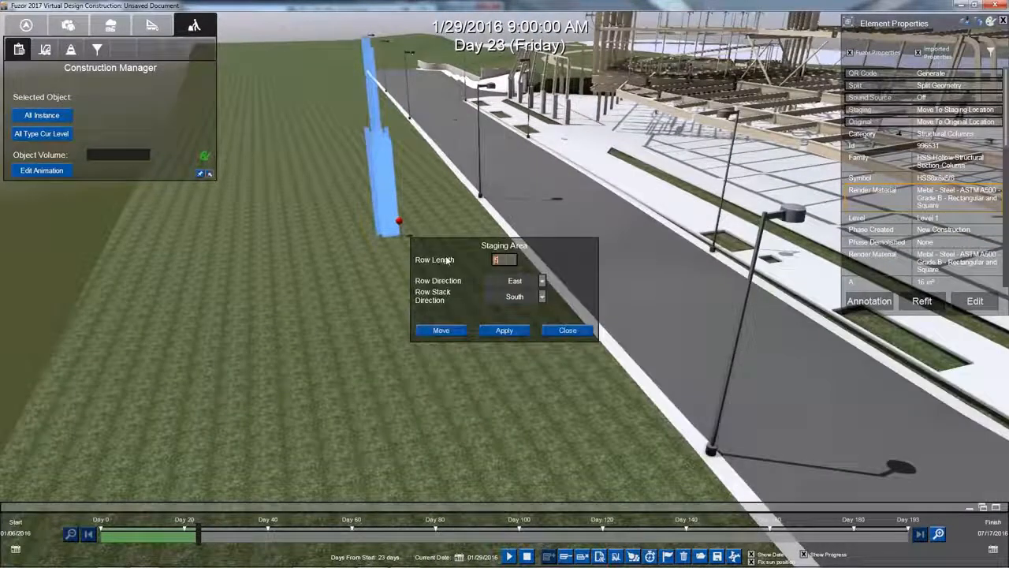
Set the staging area's row length to 15 and adjust the row and row stack directions of the staged columns
type("15")
left_click(509, 330)
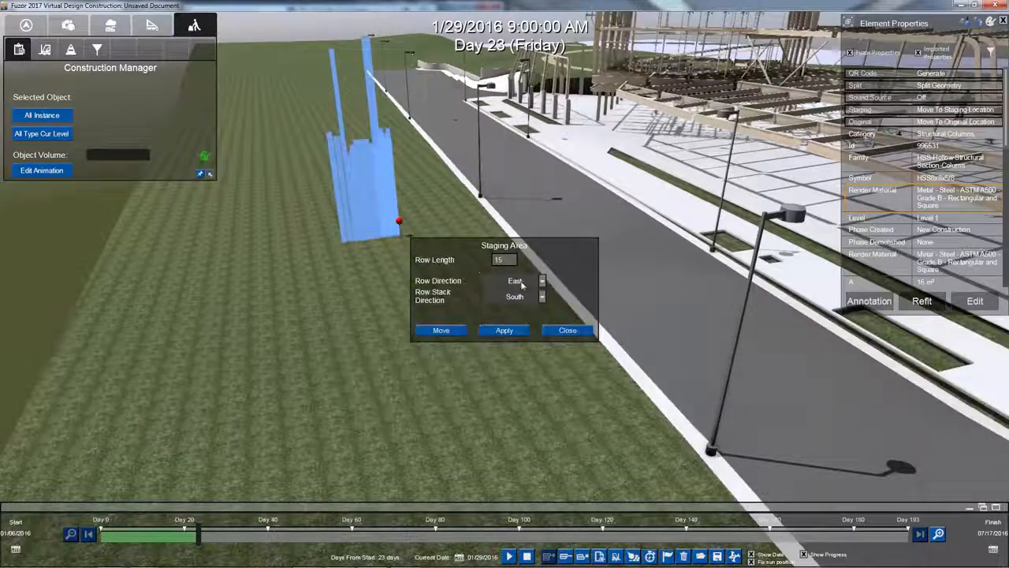
left_click(521, 285)
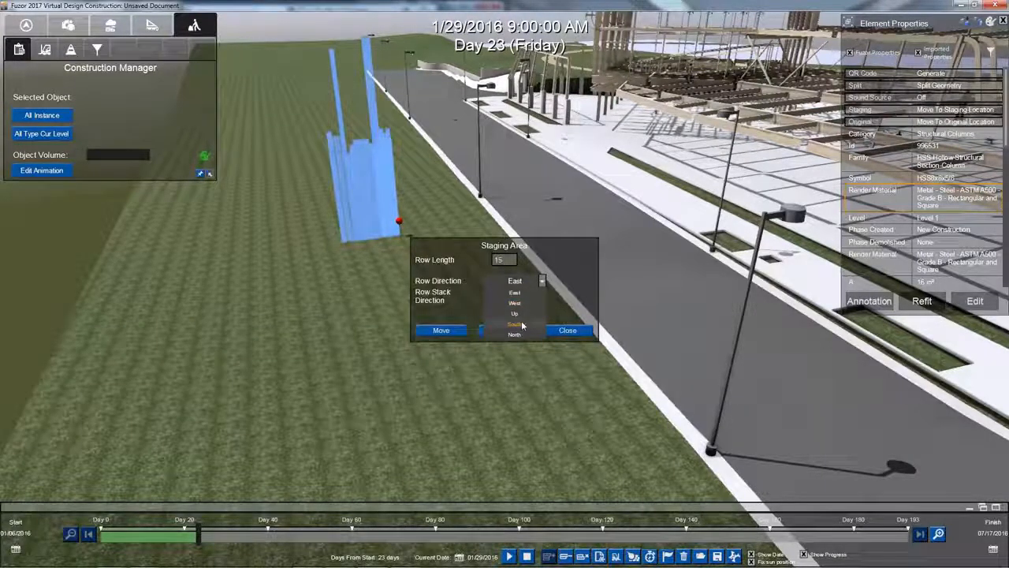
left_click(519, 304)
left_click(539, 296)
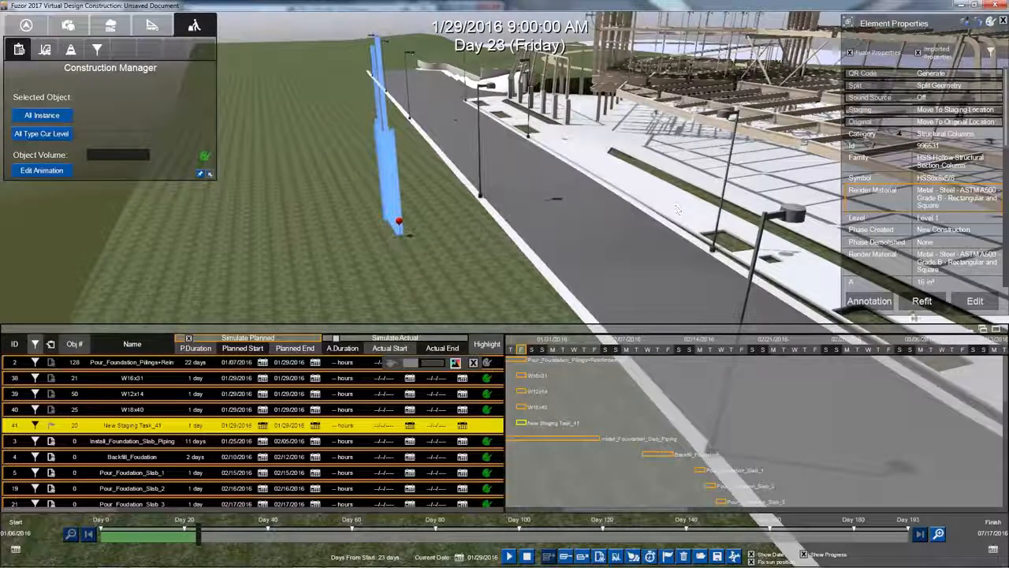
Refit the staged columns by rotating them to lie flat and lowering them onto the grass beside the road
left_click(916, 305)
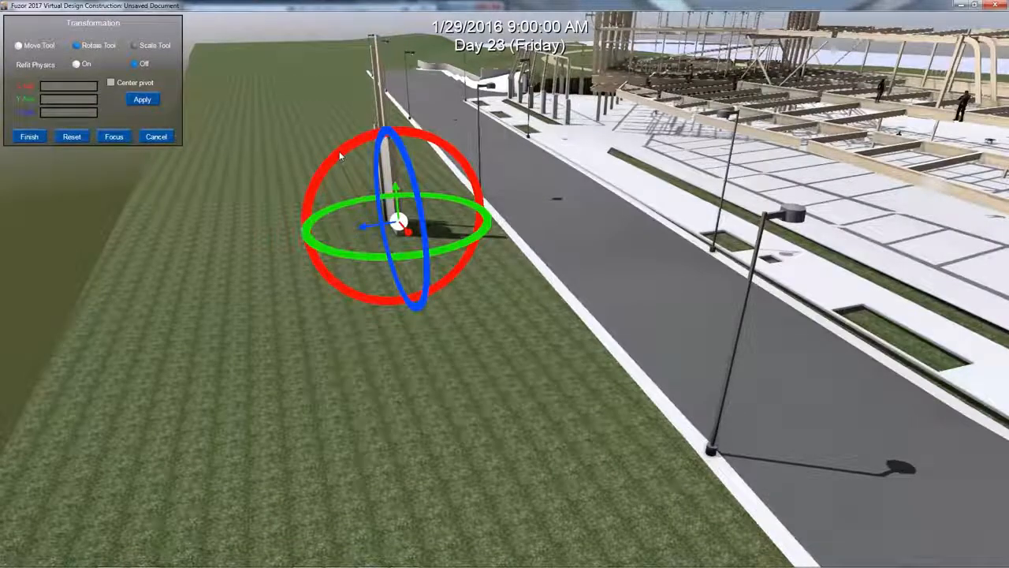
left_click_drag(340, 154, 297, 284)
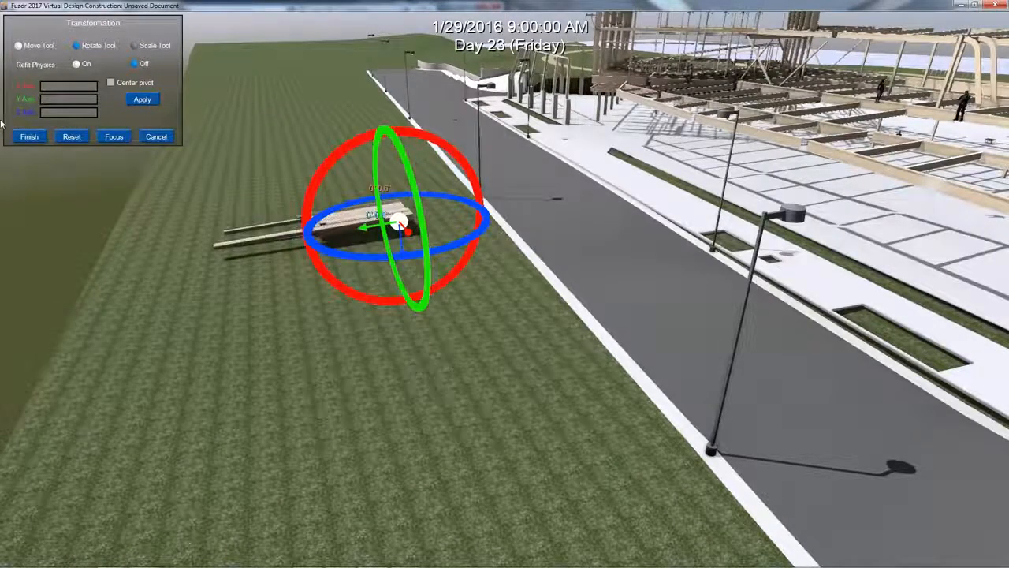
left_click(19, 45)
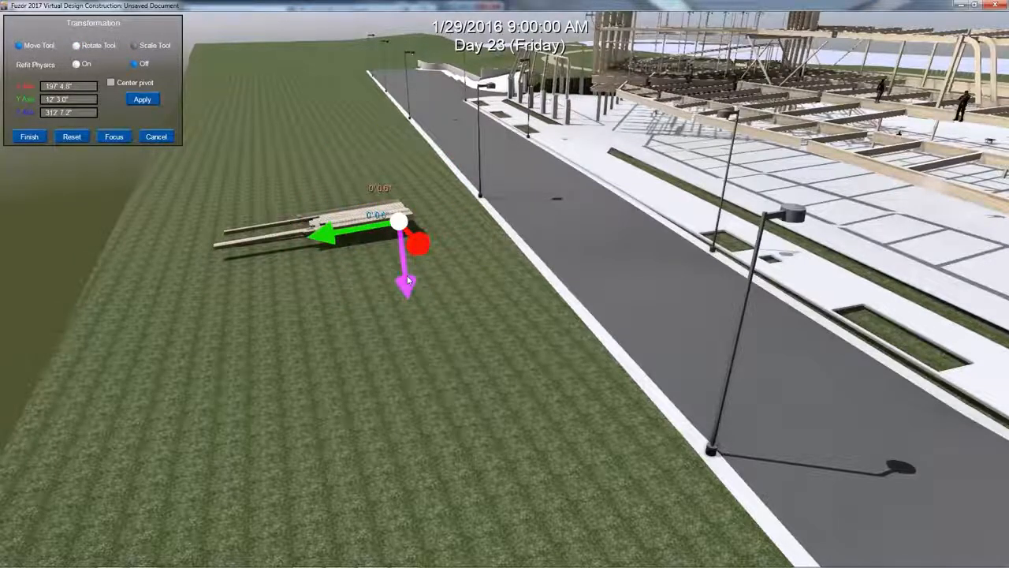
left_click_drag(407, 281, 407, 290)
left_click(29, 136)
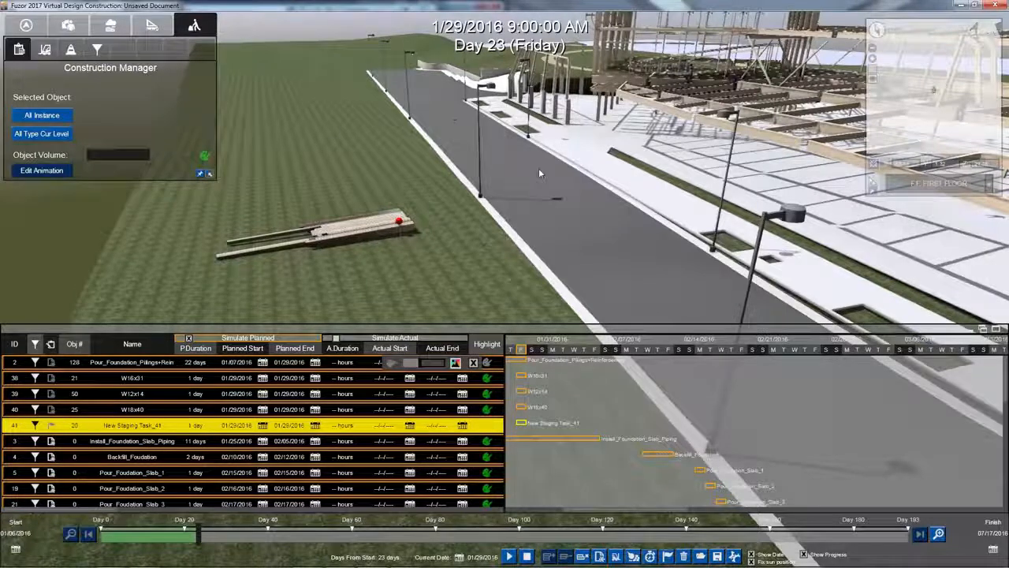
Place a Mobile Crane from the construction vehicles on the road beside the staged columns
scroll(538, 168, "down", 5)
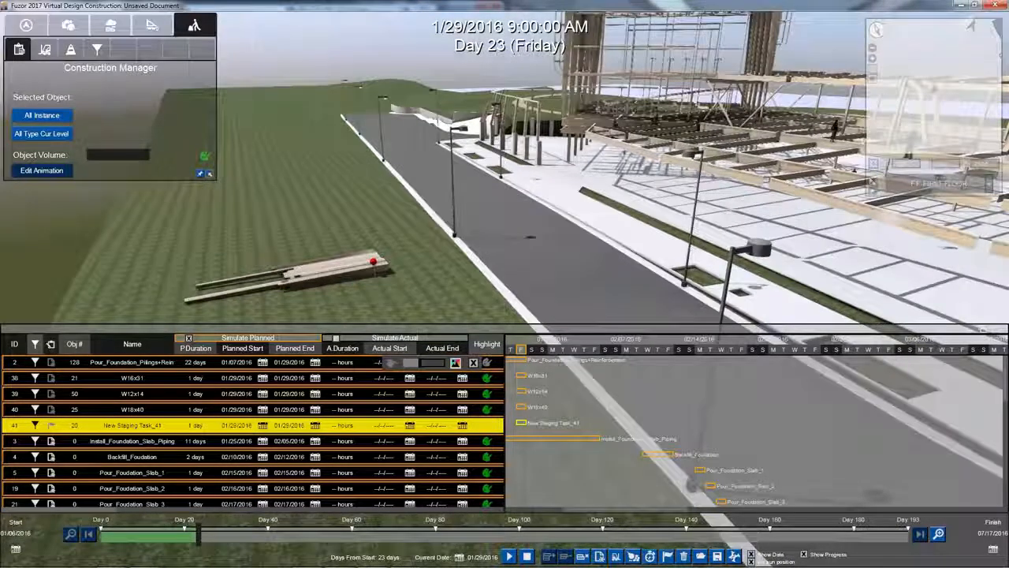
right_click_drag(538, 168, 582, 142)
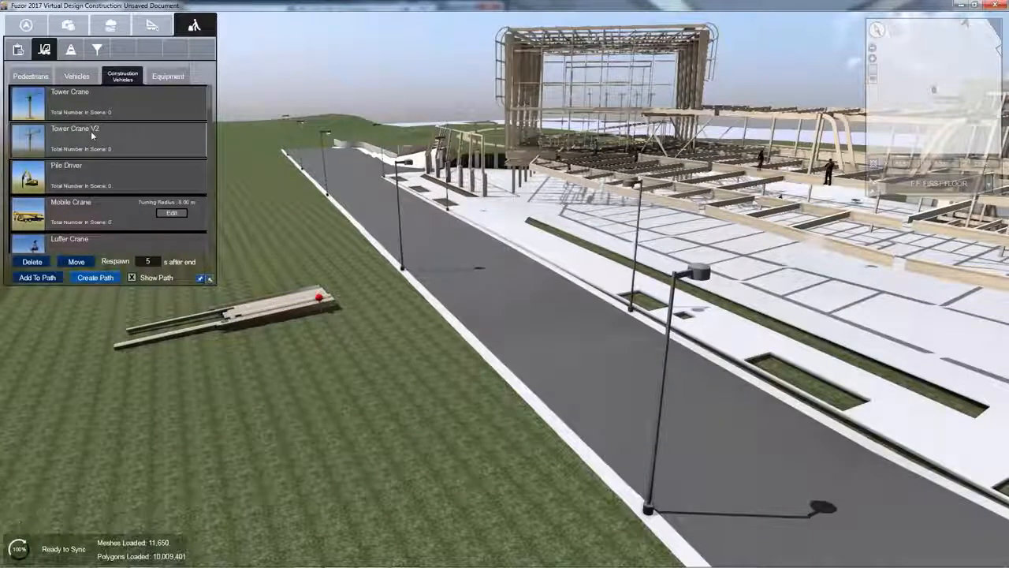
scroll(91, 131, "down", 2)
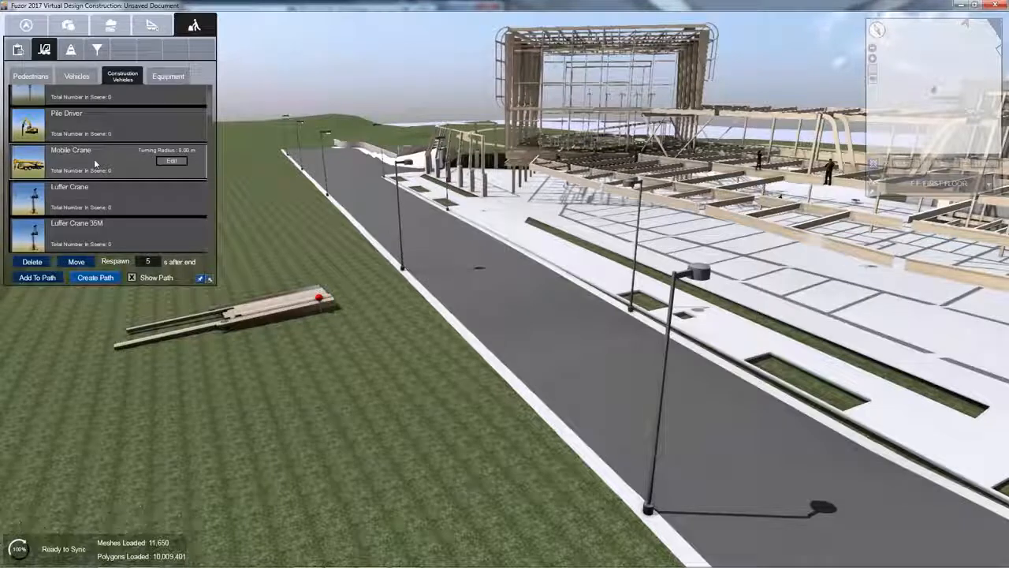
scroll(94, 158, "up", 2)
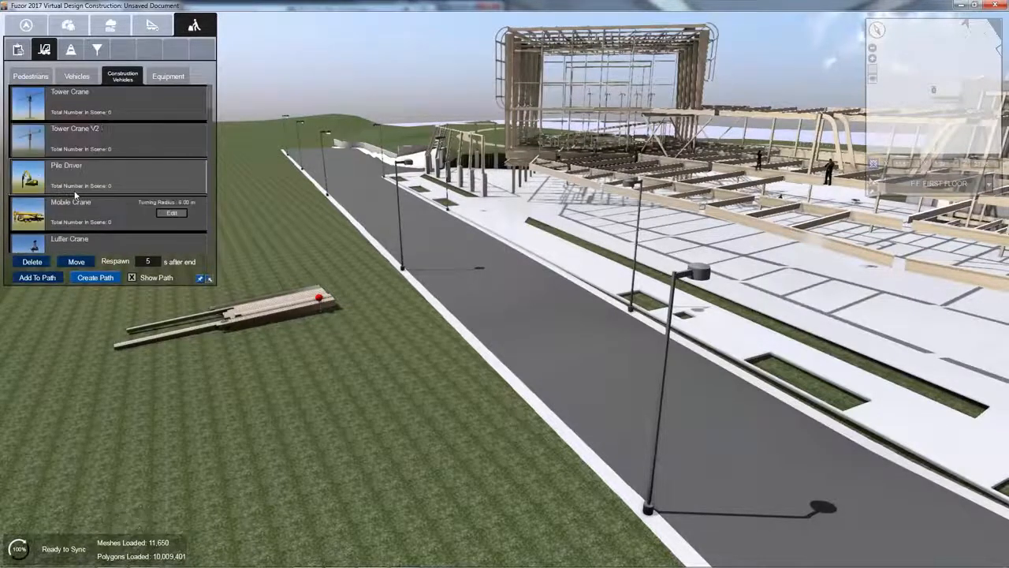
left_click_drag(75, 207, 677, 358)
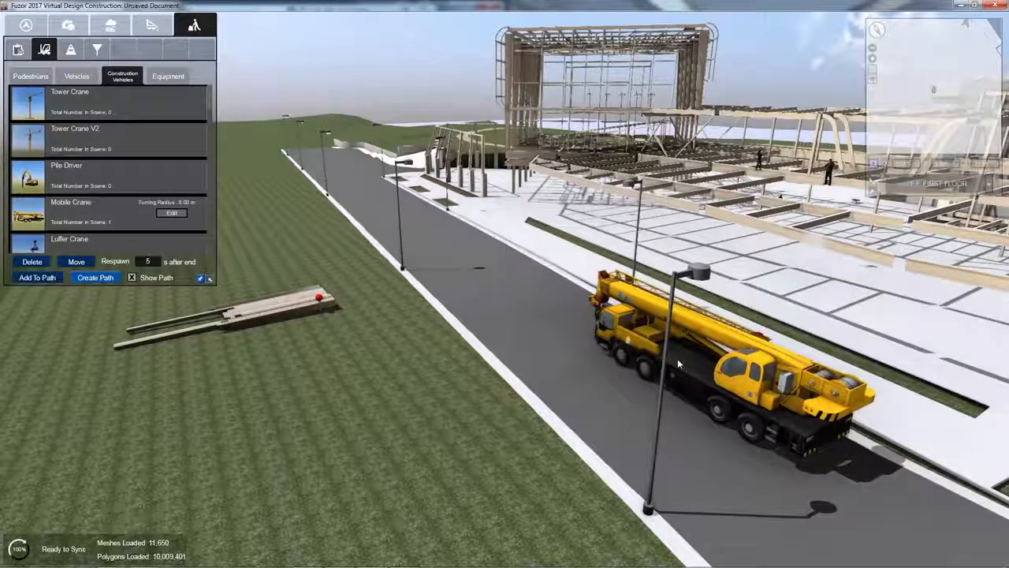
Drive the mobile crane forward along the road in several vehicle moves until it stands straight beside the kerb, past the staged columns
right_click_drag(677, 358, 768, 375)
left_click(709, 351)
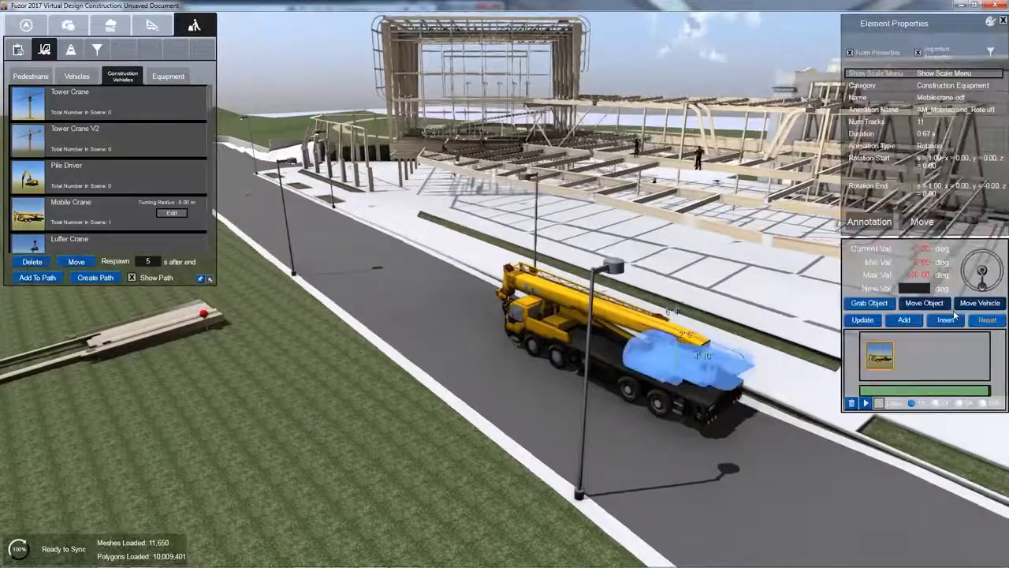
left_click(980, 304)
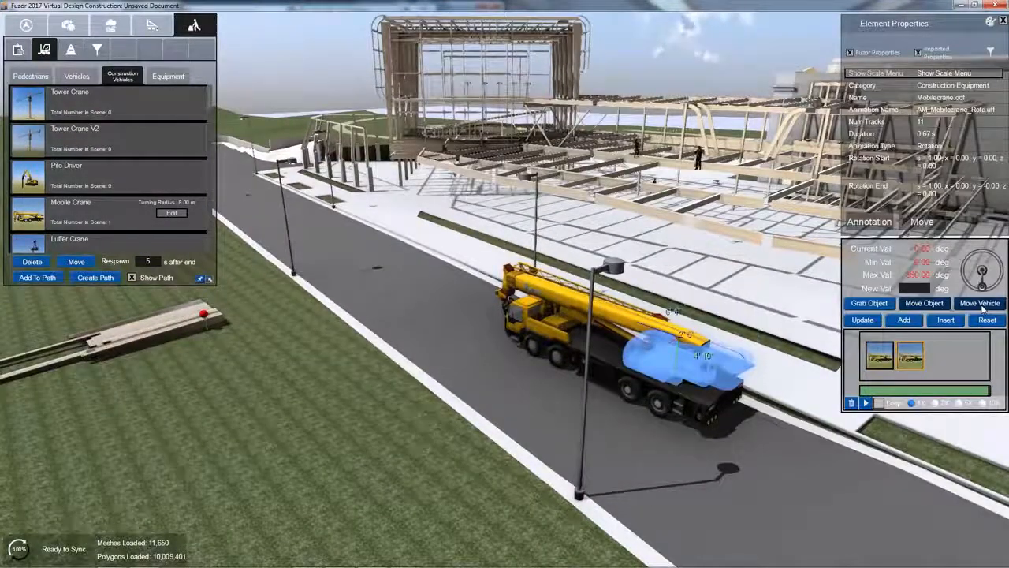
left_click(477, 321)
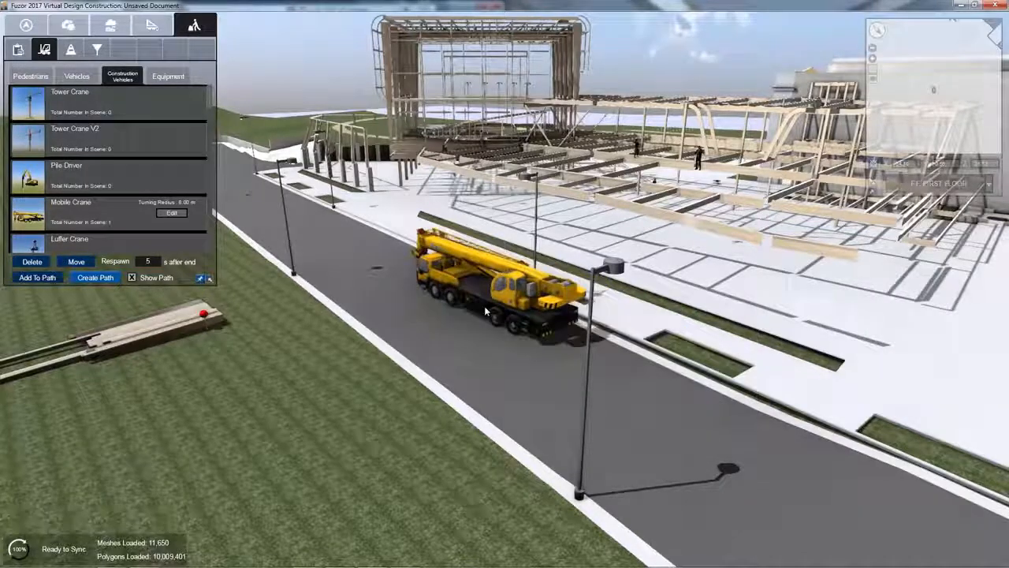
left_click(528, 287)
left_click(927, 305)
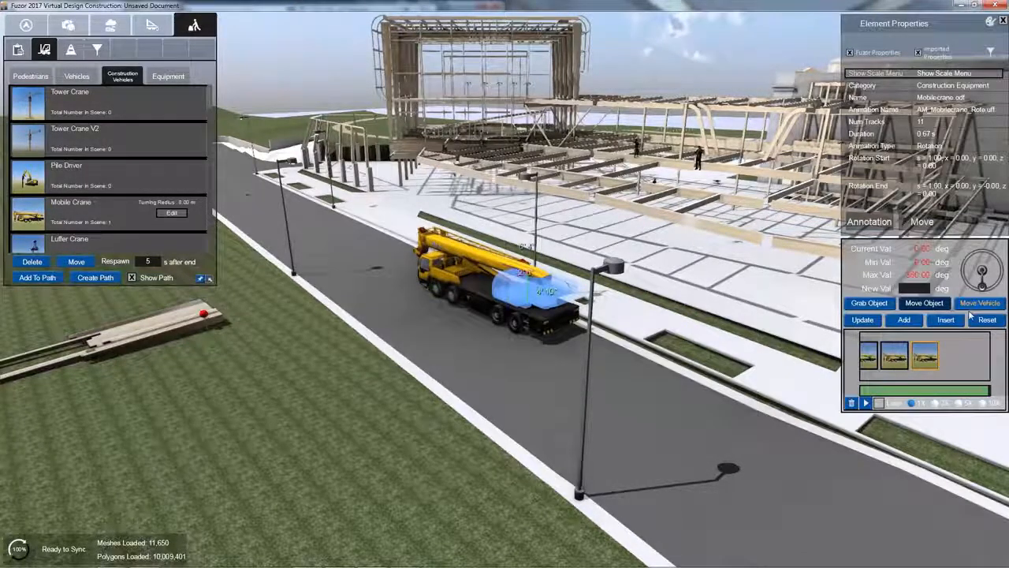
left_click(985, 306)
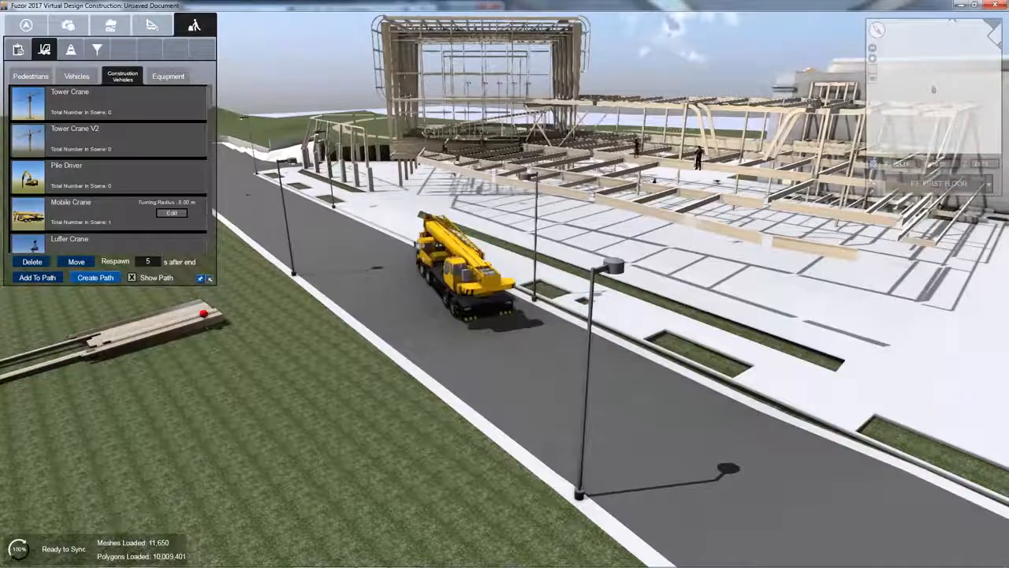
left_click(457, 272)
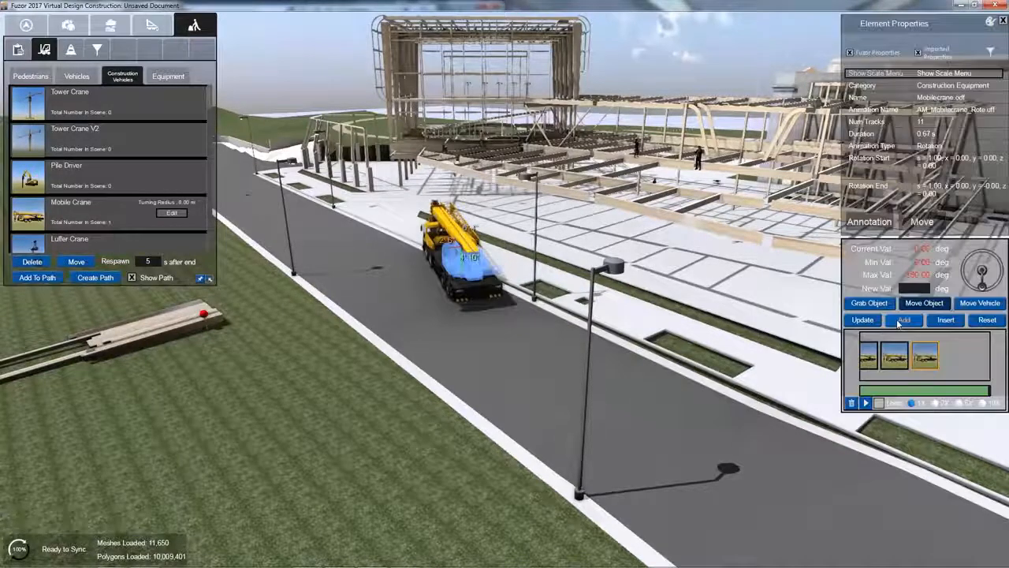
left_click(469, 280)
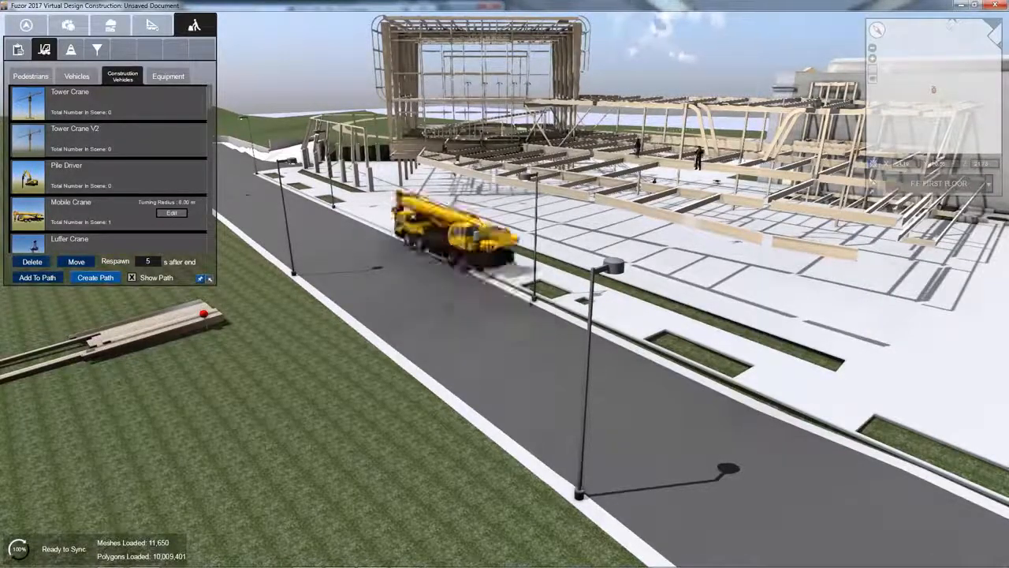
left_click(401, 251)
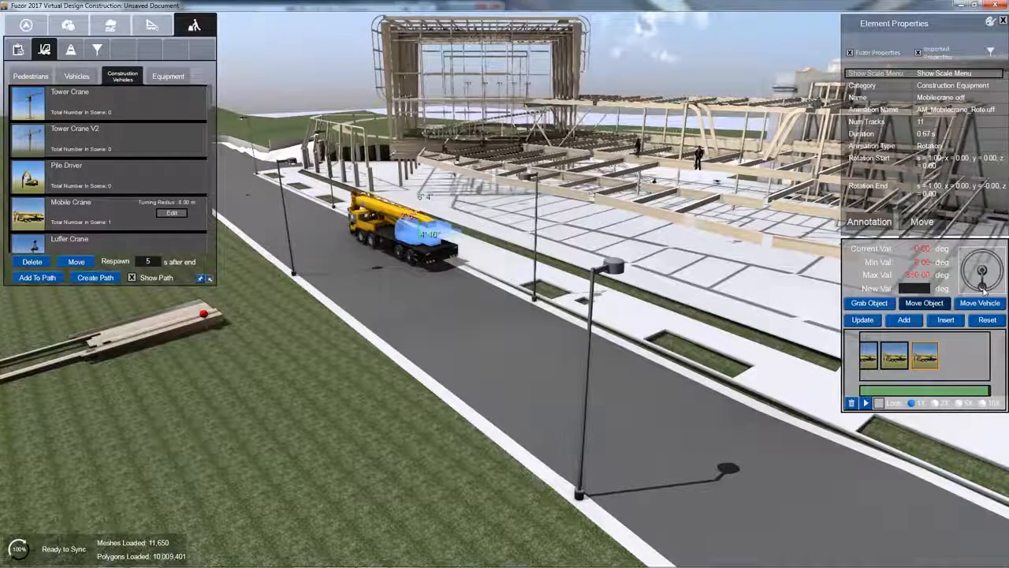
Raise the crane's boom and extend its arm sections so that the tip hangs over the staged columns
key("Tab")
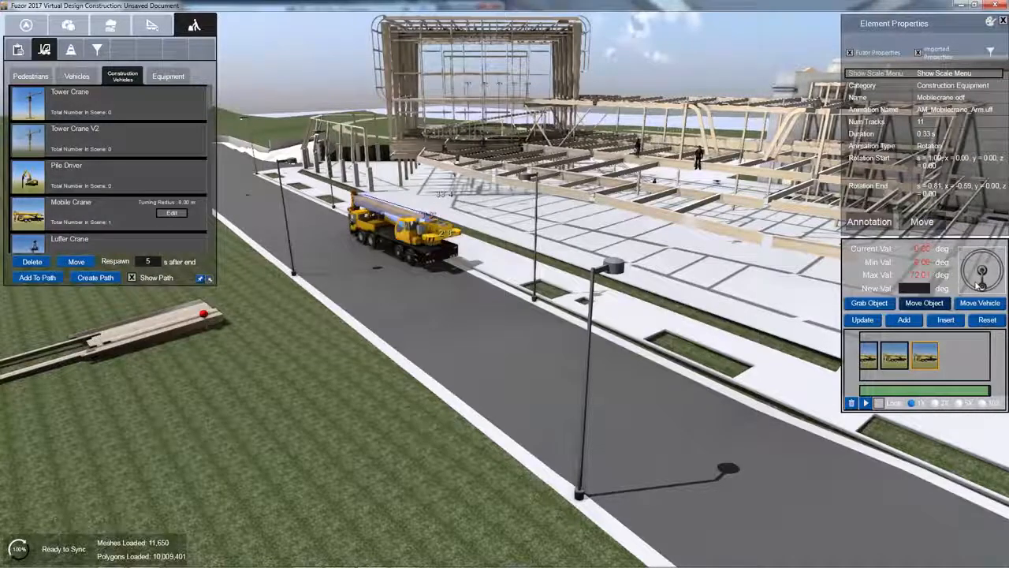
left_click_drag(977, 285, 970, 290)
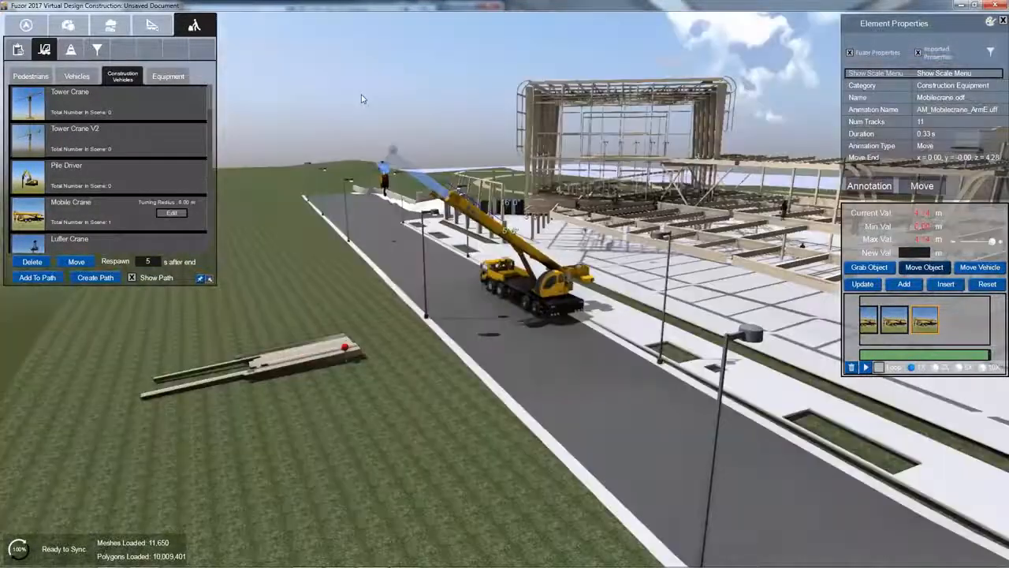
left_click(867, 366)
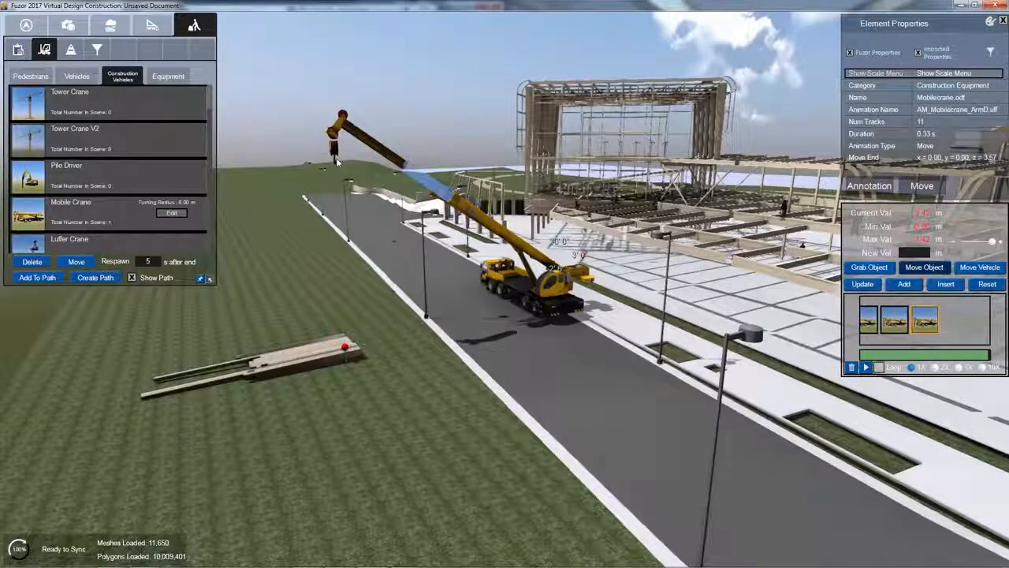
Lower the crane's hook fully to the staged columns and grab one of the columns with it
left_click(336, 160)
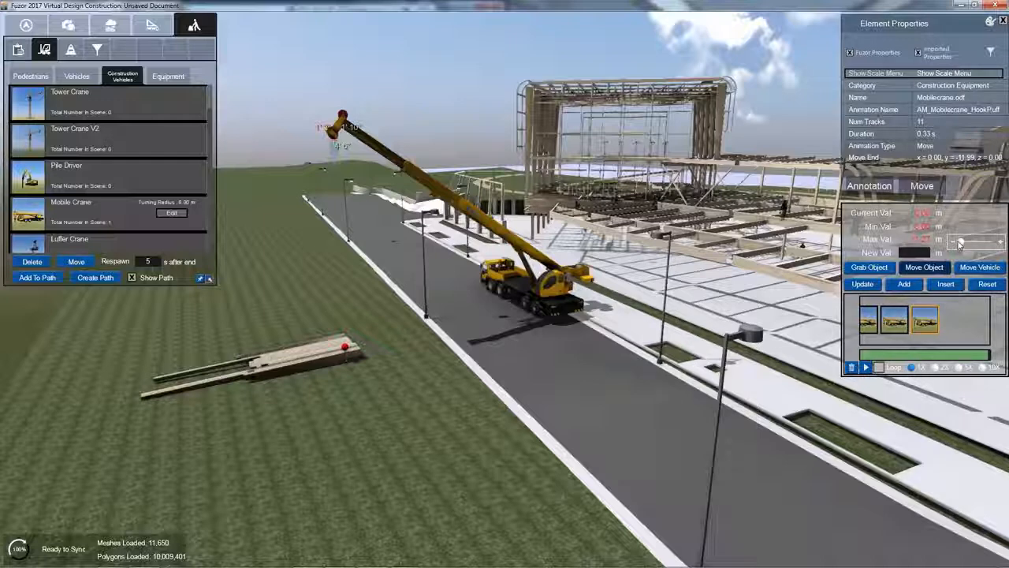
left_click_drag(959, 242, 991, 242)
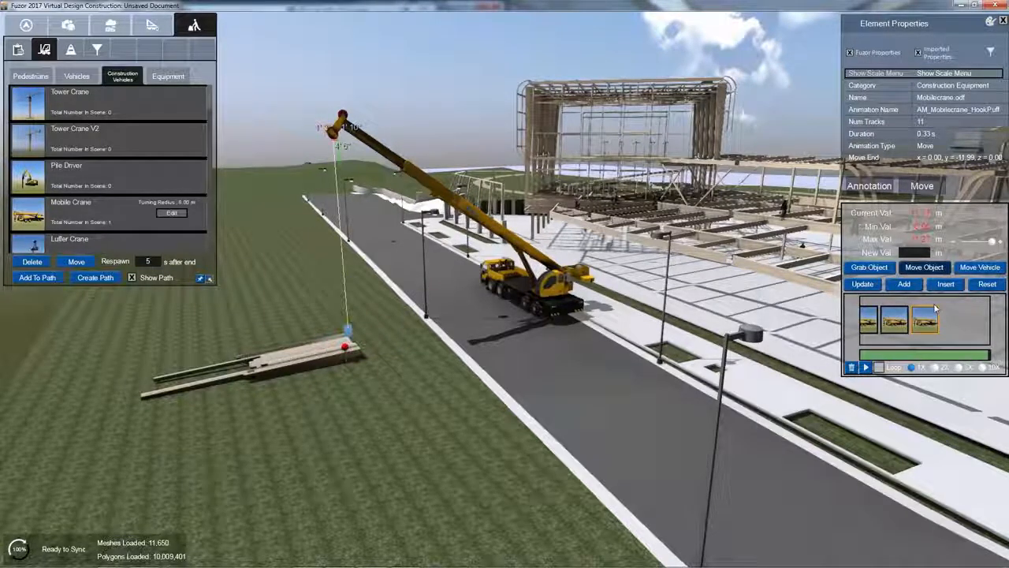
left_click(871, 268)
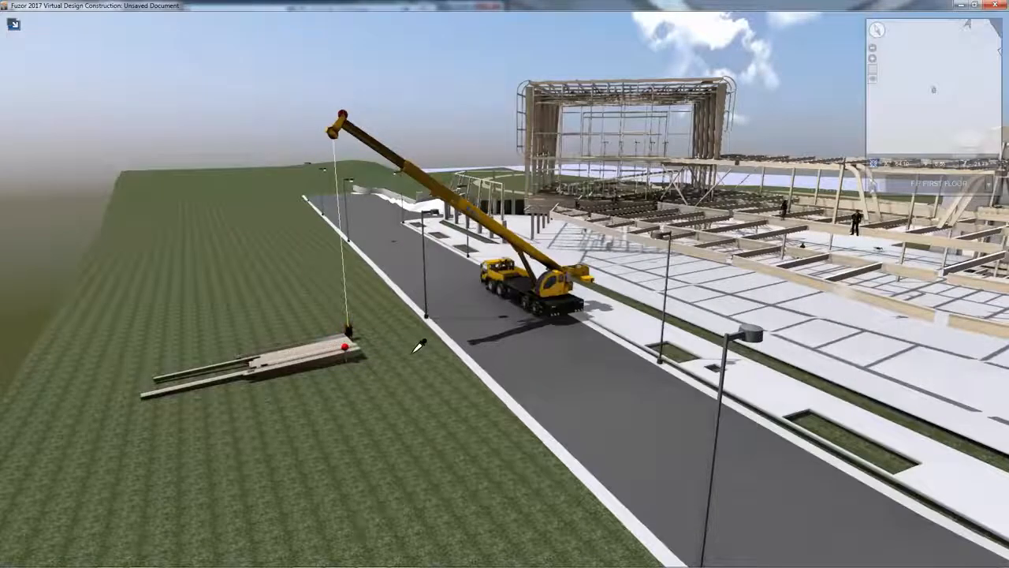
right_click_drag(414, 349, 247, 309)
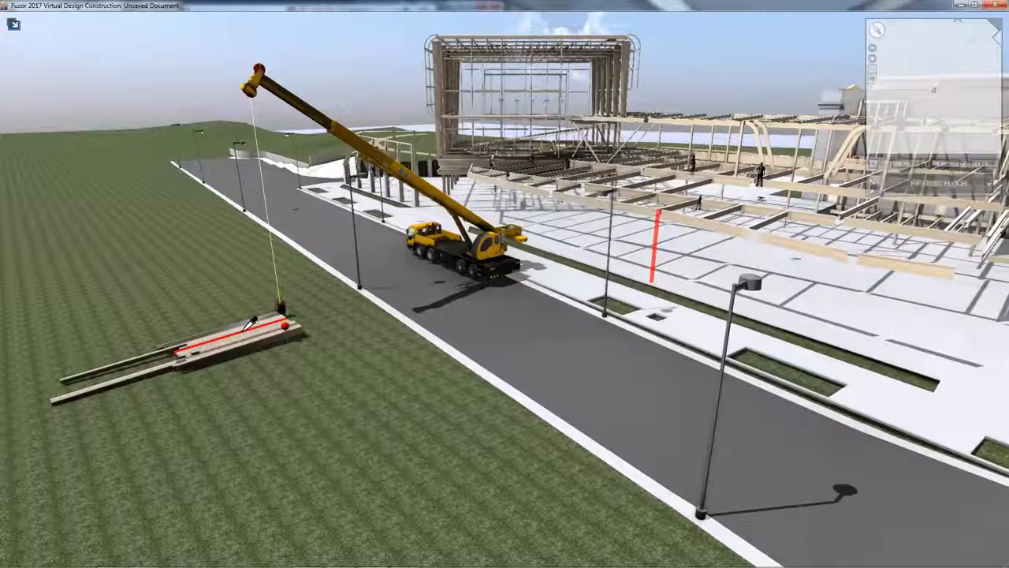
left_click(249, 323)
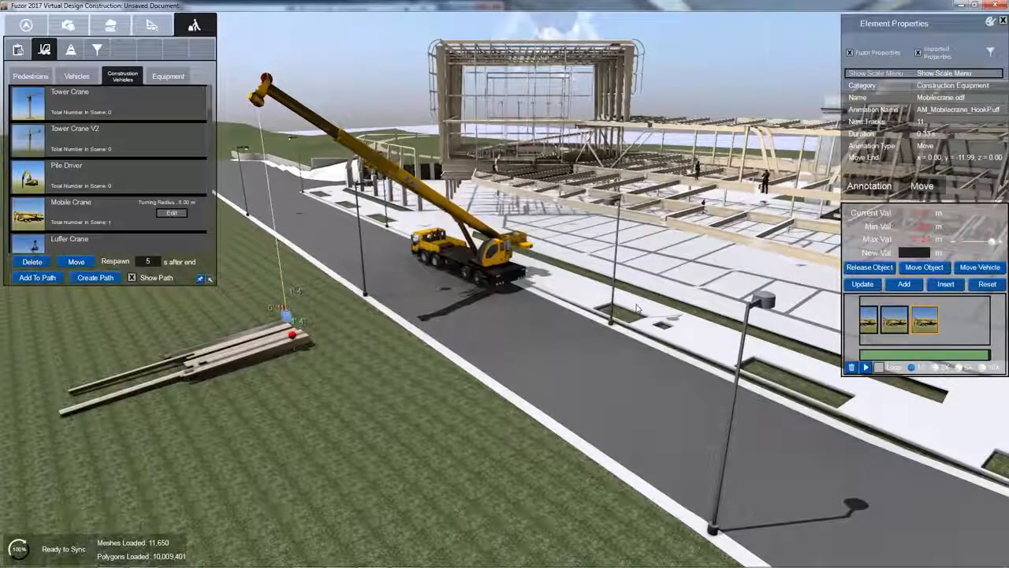
Lift the hook slightly and rotate the grabbed column to about X -42, Y -81, Z -41 degrees, roughly parallel to the pile
left_click_drag(1001, 242, 996, 246)
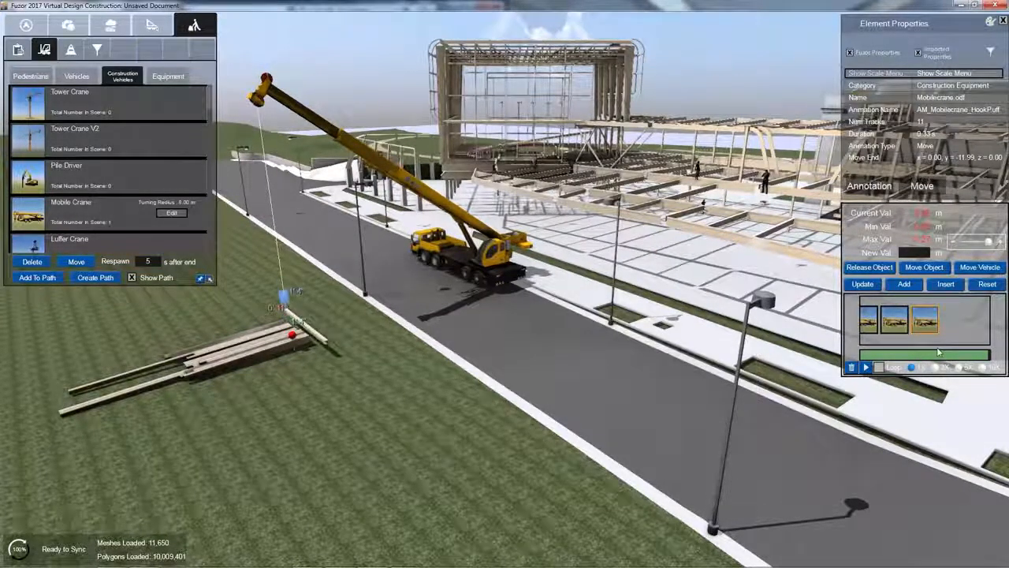
left_click(924, 267)
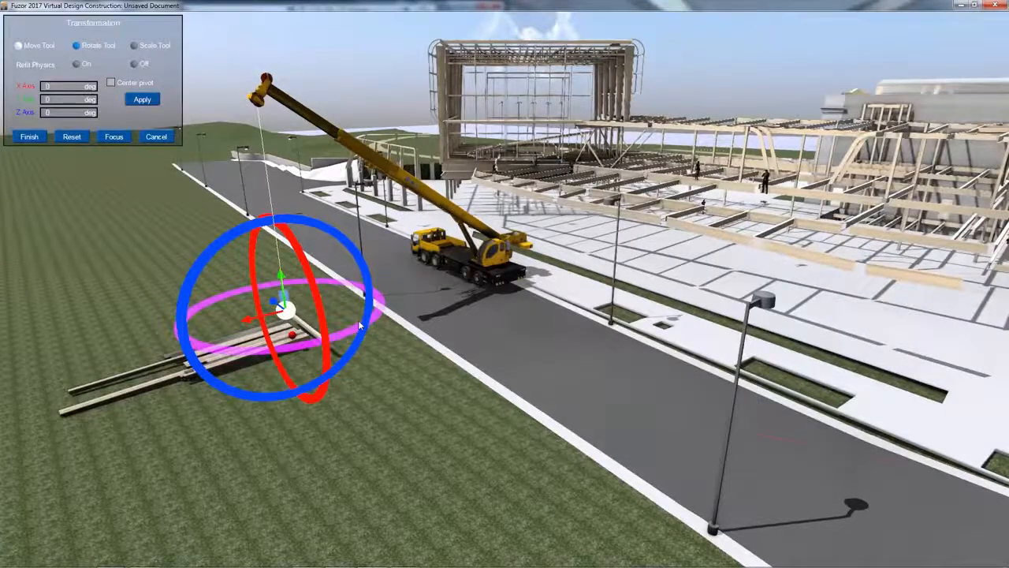
left_click_drag(359, 325, 523, 321)
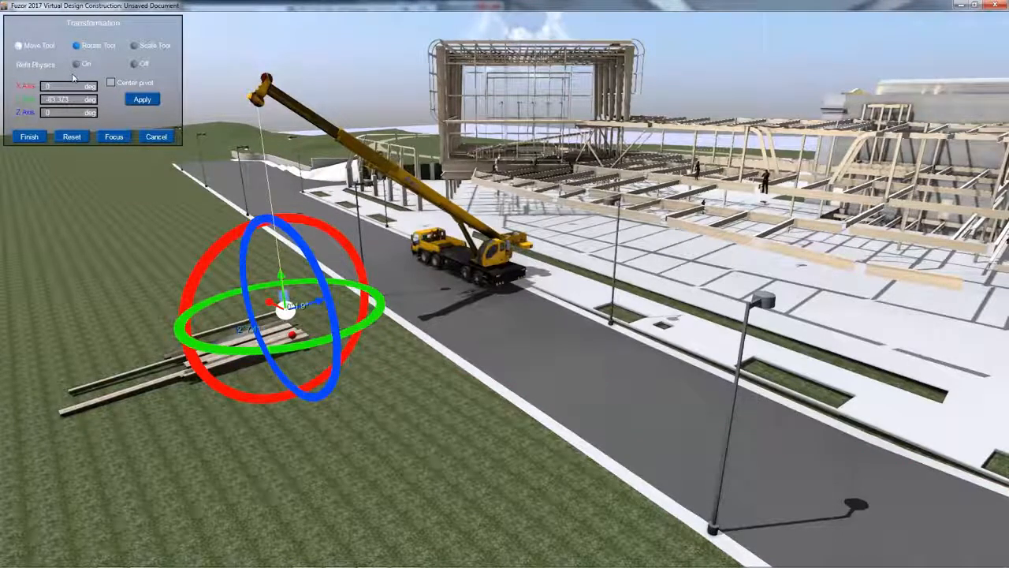
left_click_drag(234, 230, 215, 245)
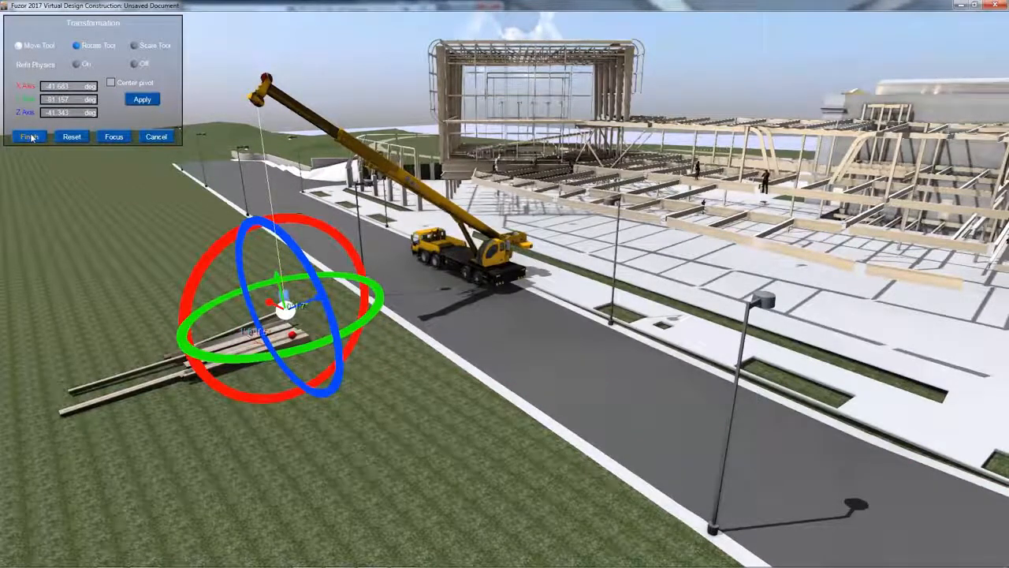
left_click(30, 137)
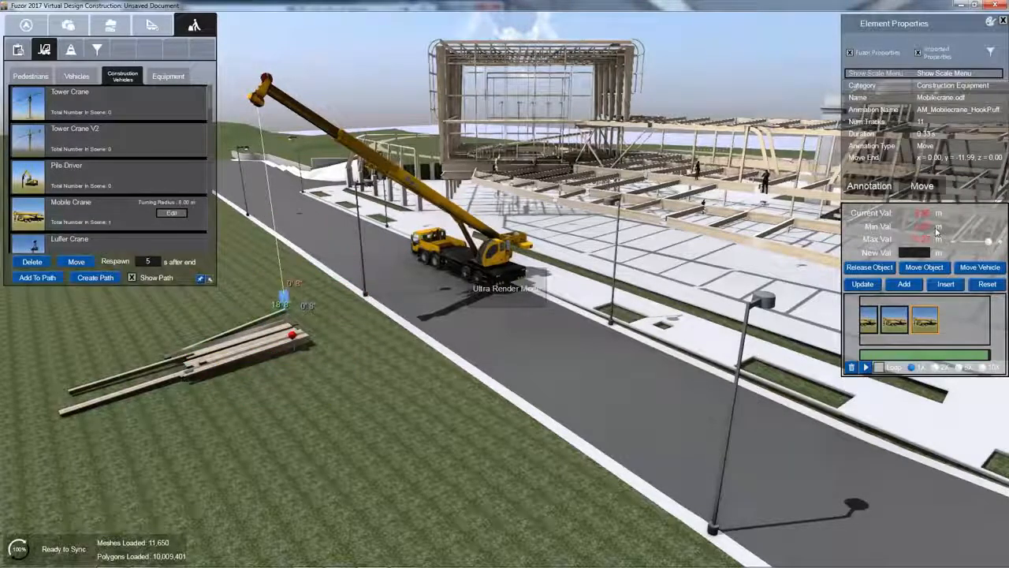
Raise the hook well above the pile and rotate the grabbed column about -77 degrees around Z so it hangs upright
left_click_drag(987, 245, 976, 243)
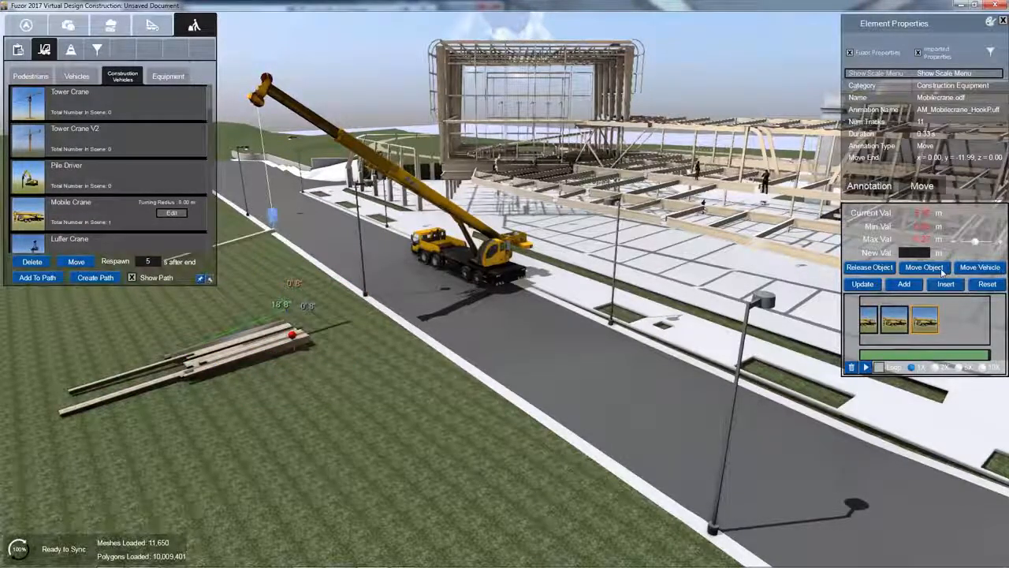
left_click(942, 270)
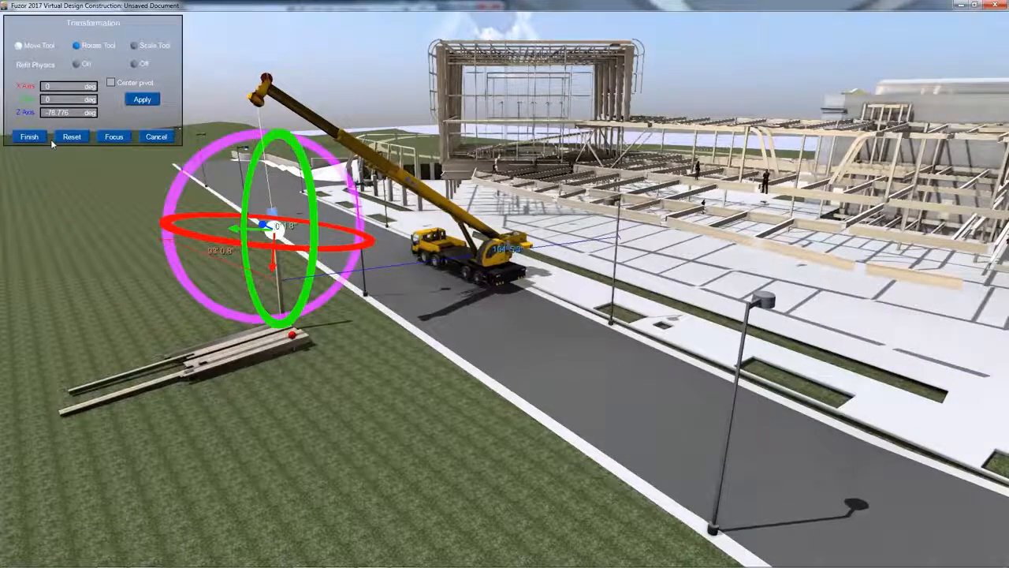
left_click(46, 139)
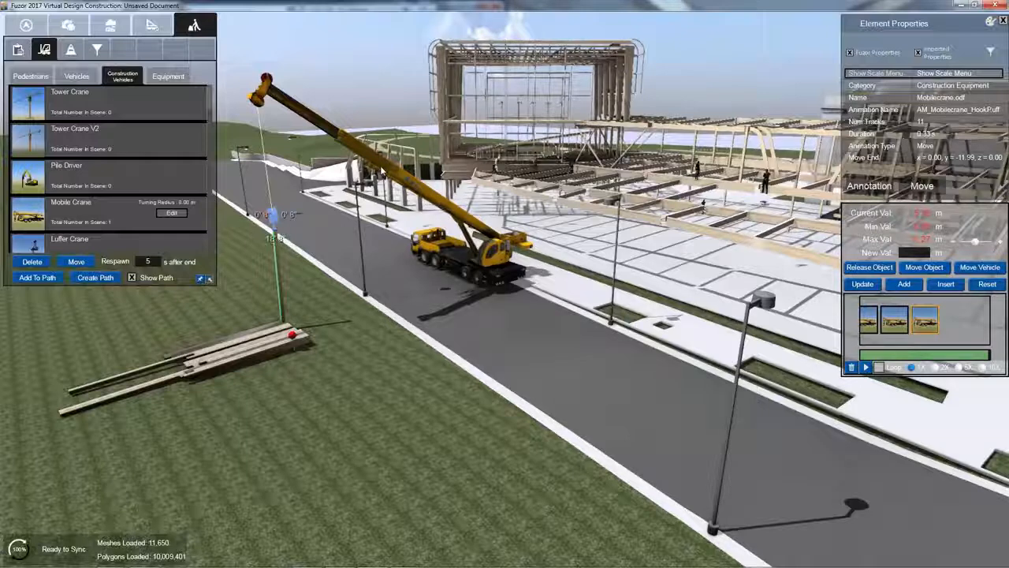
Raise the crane's main arm to a steeper angle with the column attached and add the position as a keyframe
left_click(358, 151)
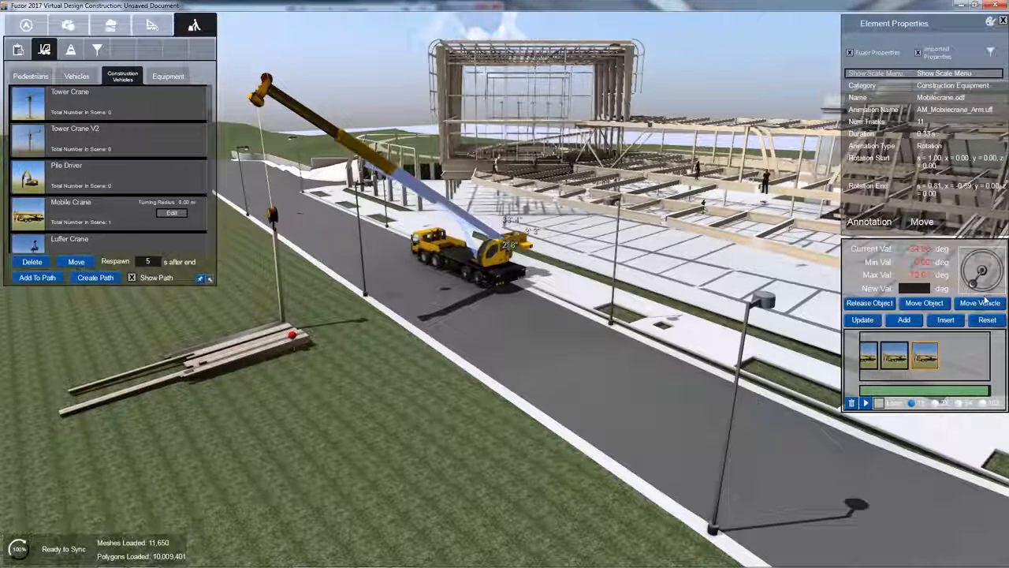
left_click_drag(983, 294, 969, 286)
left_click(904, 319)
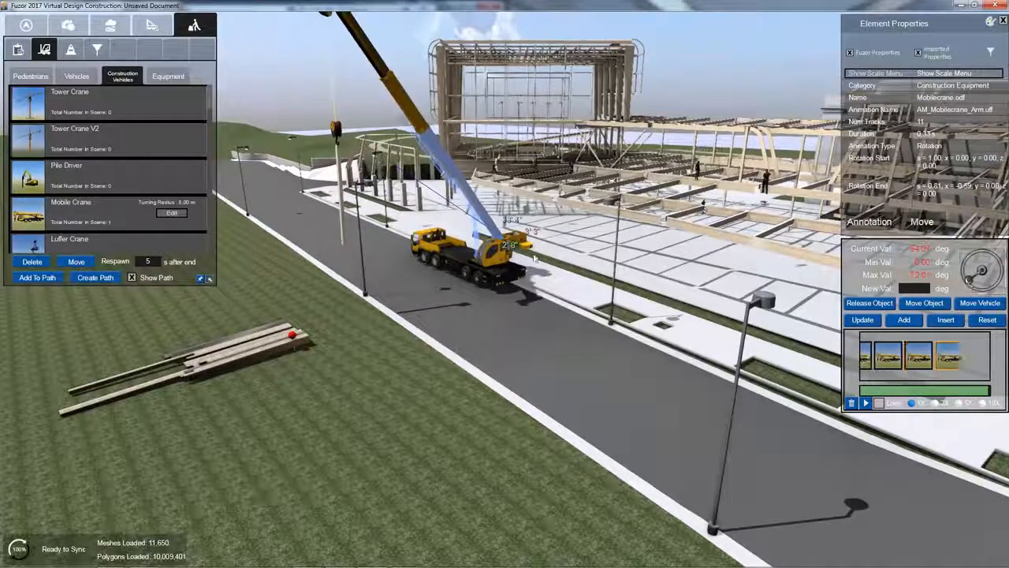
Record keyframes swinging the crane's rotating base towards the building slab and release the grabbed column at its original location
left_click(532, 257)
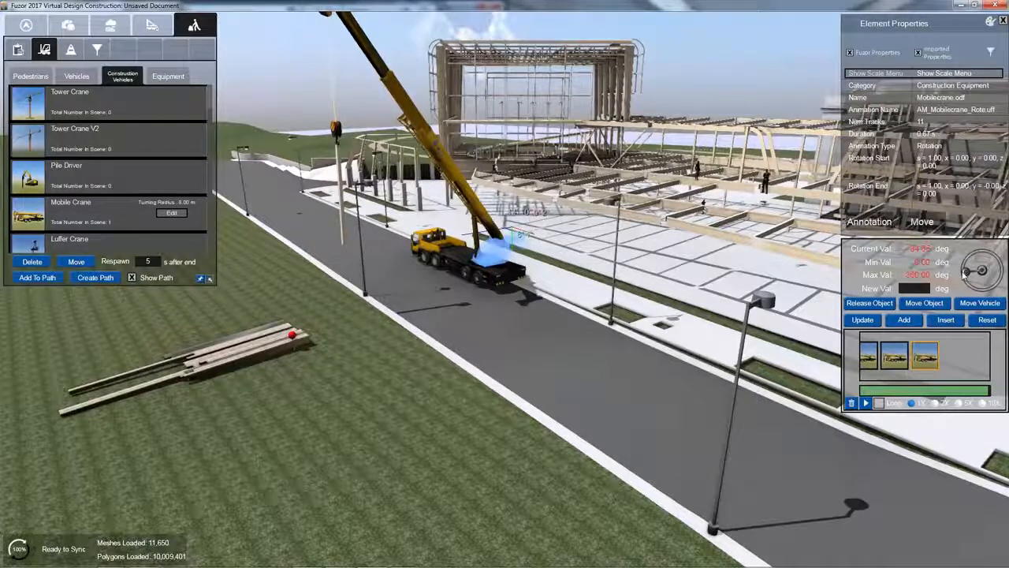
left_click_drag(965, 273, 982, 254)
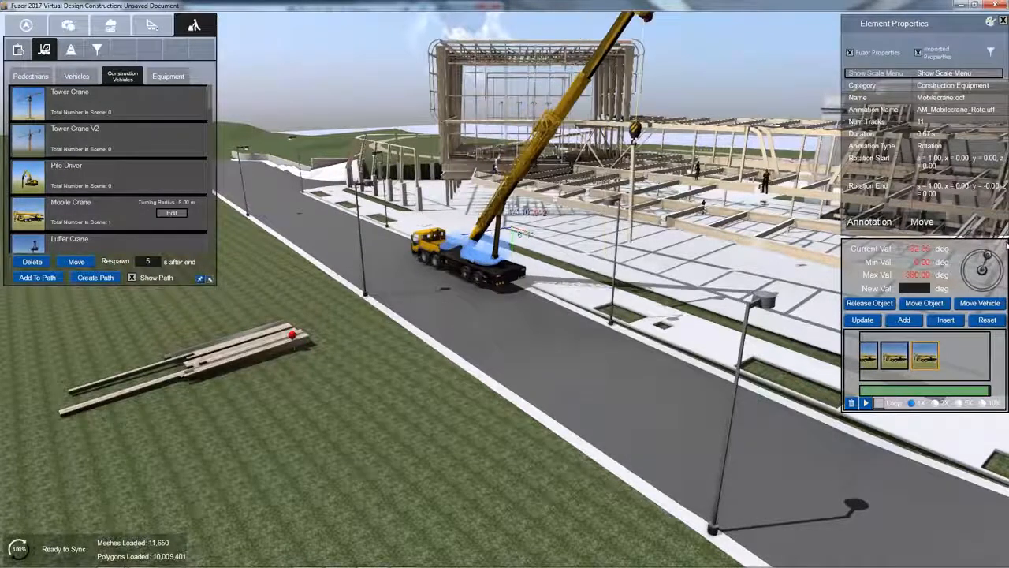
left_click(904, 320)
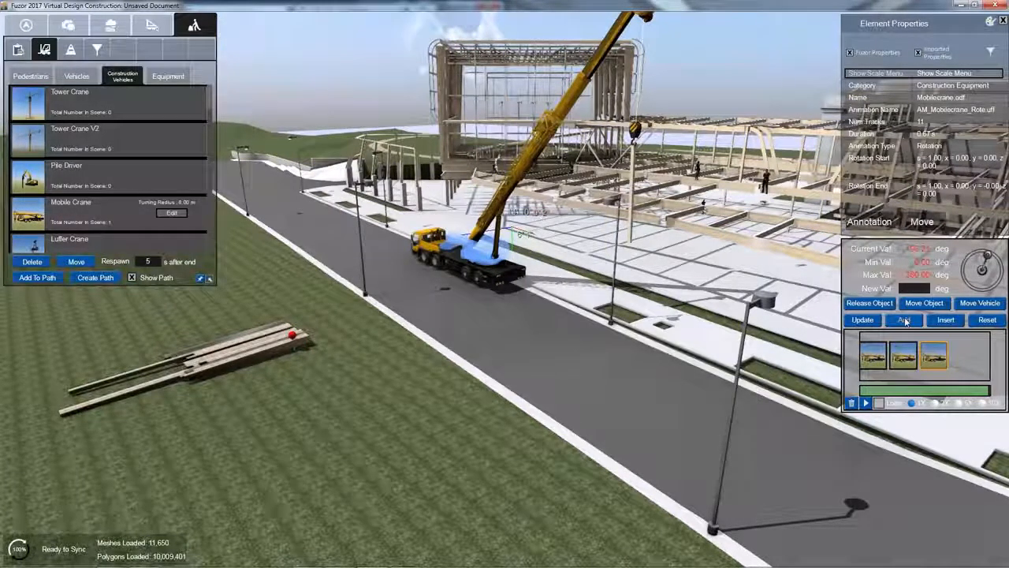
left_click(903, 320)
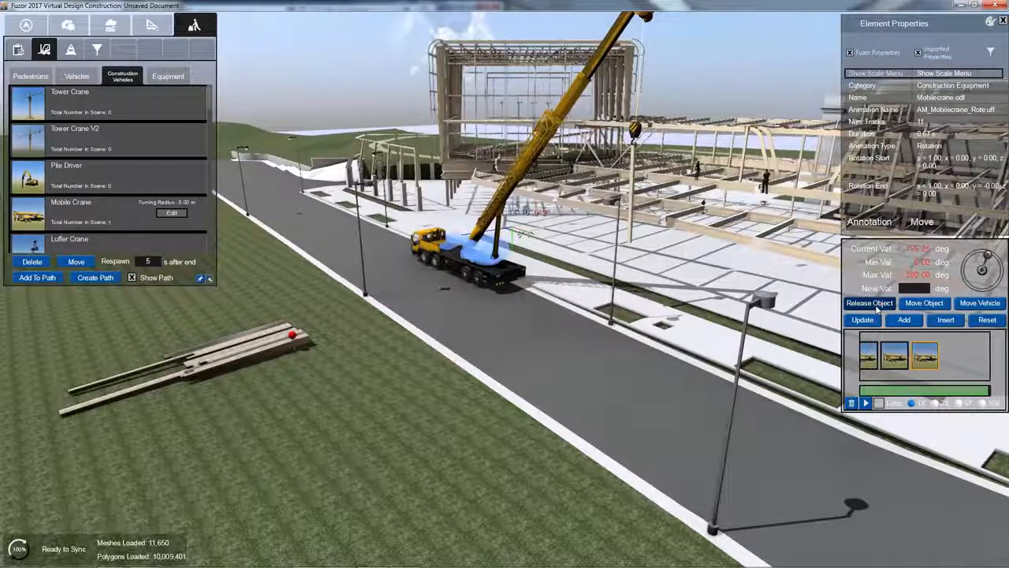
left_click(875, 305)
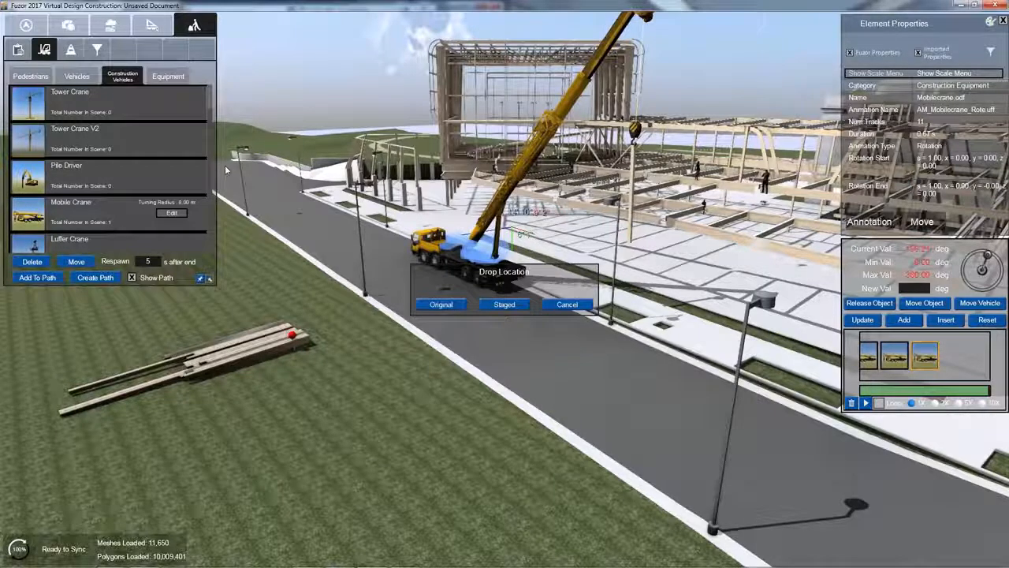
left_click(455, 306)
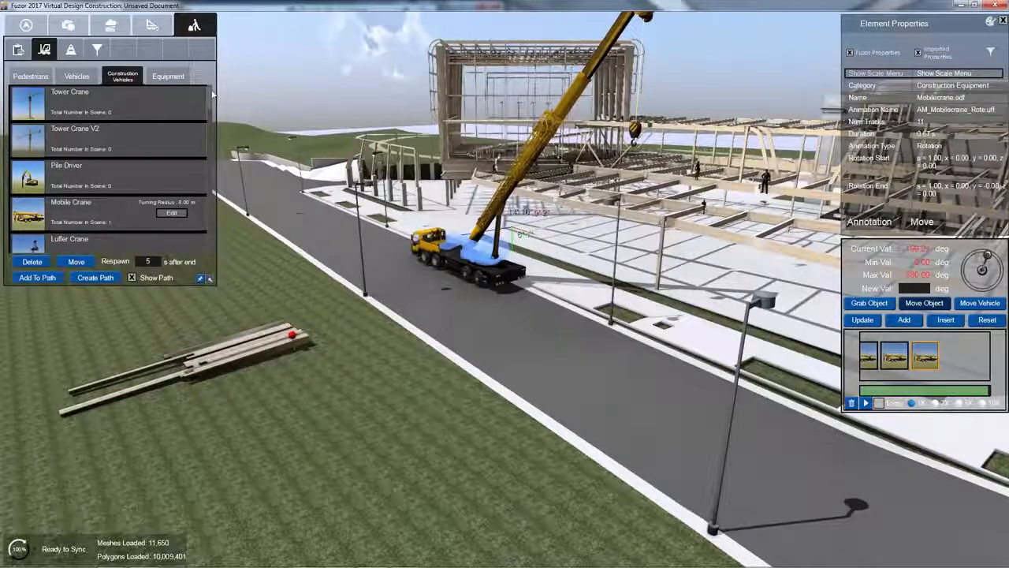
Set the planned duration of New Staging Task_41 to 21 days in the construction schedule
left_click(19, 49)
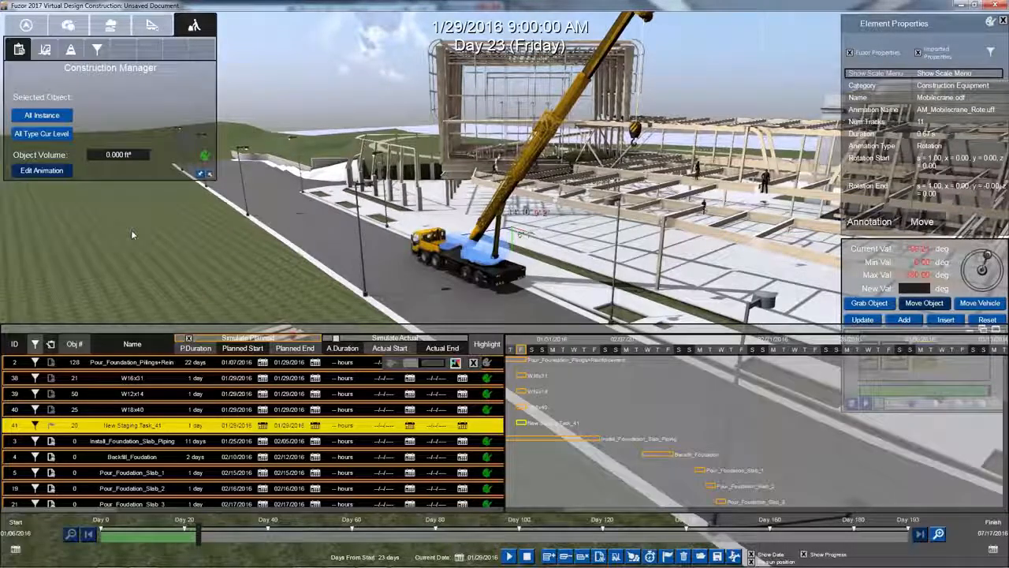
left_click(192, 427)
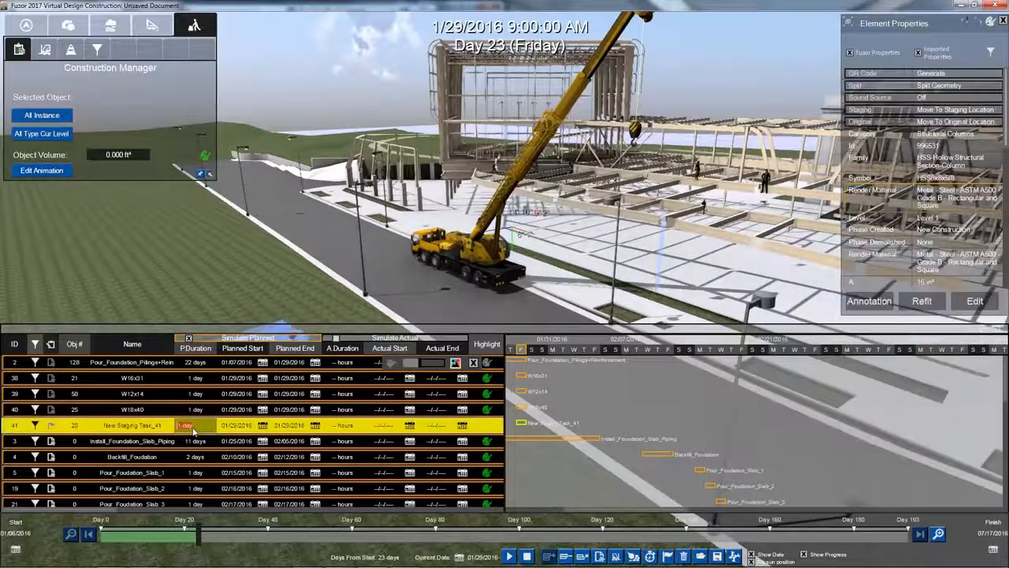
type("21 da")
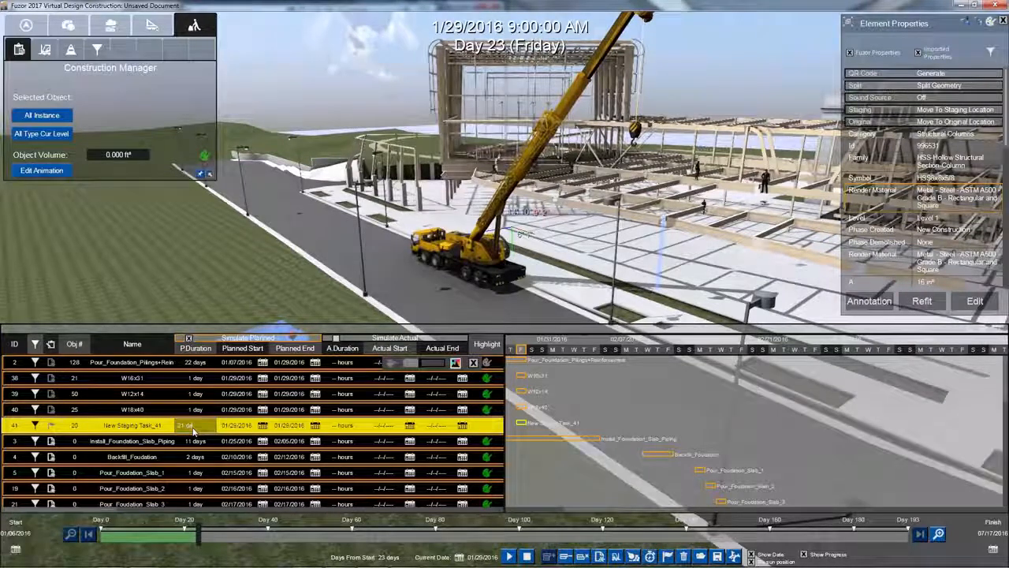
type("ys")
key("Return")
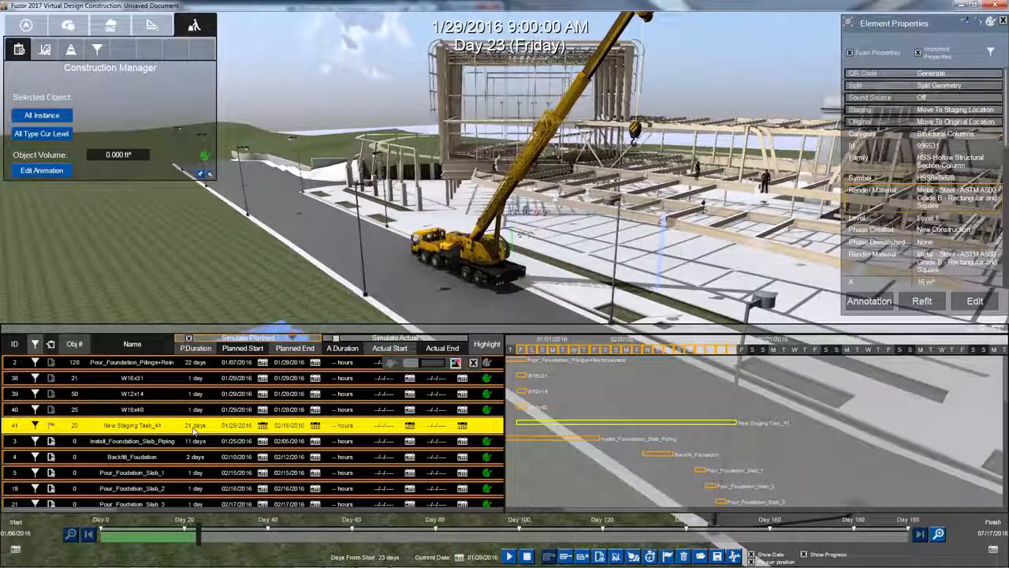
Move the simulation timeline to day 25 (1/31/2016) and play back the mobile crane's keyframe animation
mouse_move(197, 534)
left_mouse_down()
mouse_move(187, 542)
mouse_move(205, 536)
left_mouse_up()
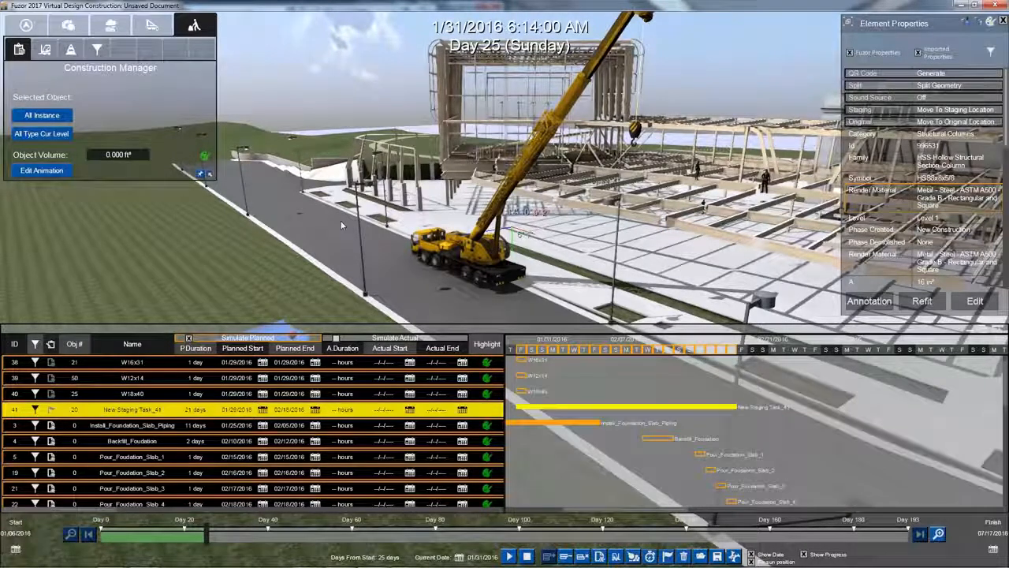
middle_click_drag(341, 222, 447, 205)
left_click(517, 192)
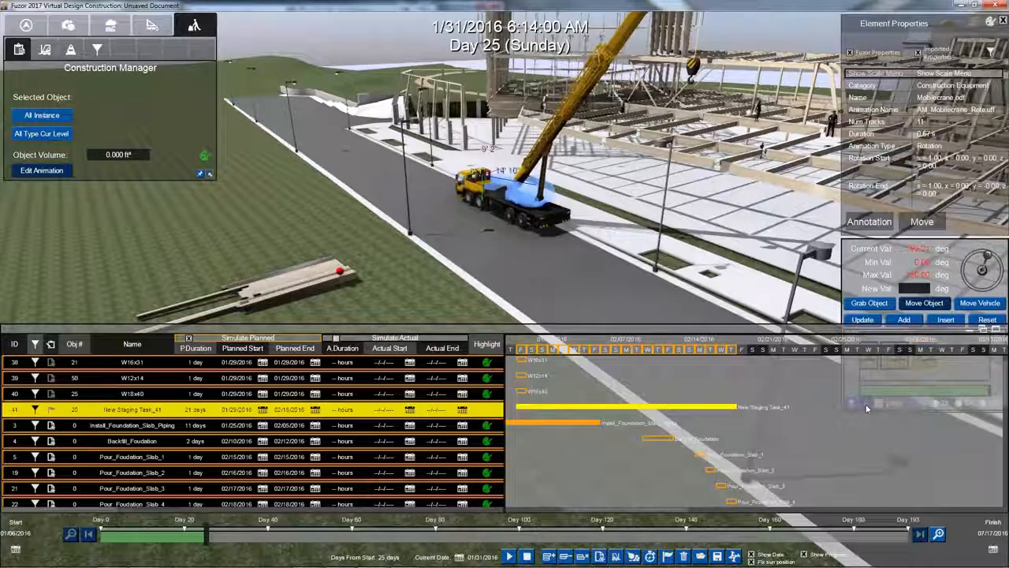
left_click(866, 404)
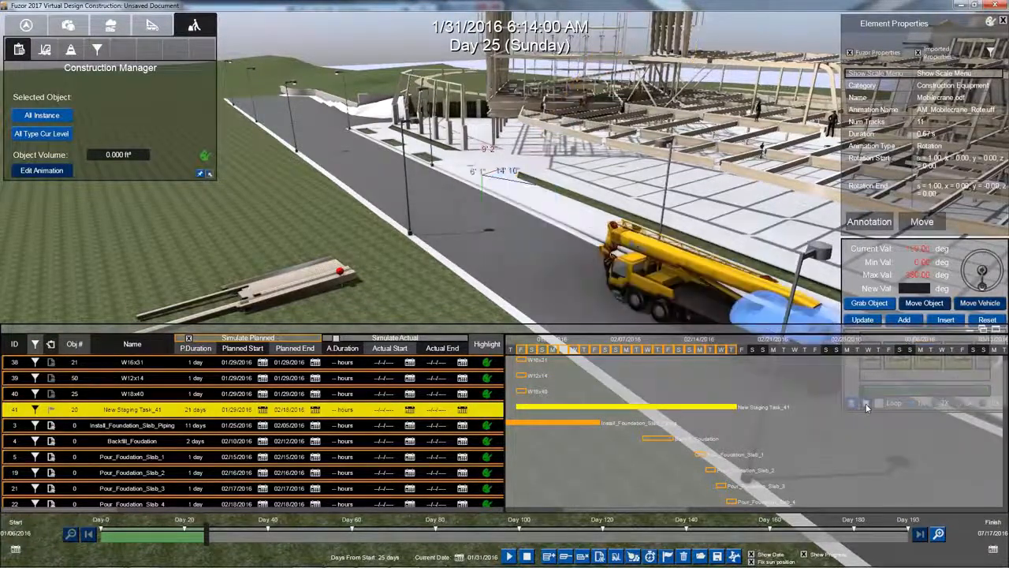
left_click(852, 401)
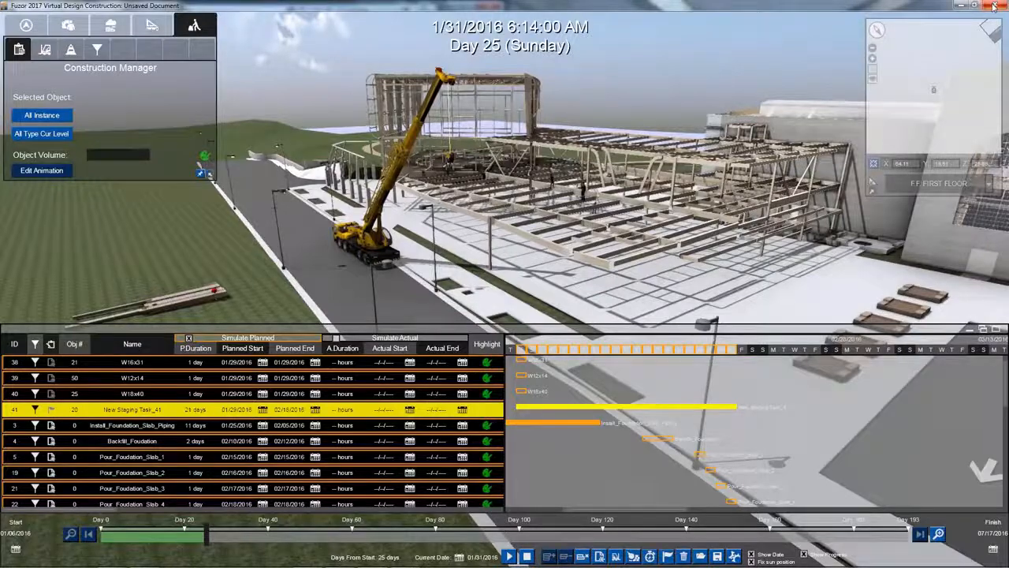
Close the unsaved crane document and exit Fuzor
key("alt+F4")
left_click(533, 326)
left_click(573, 297)
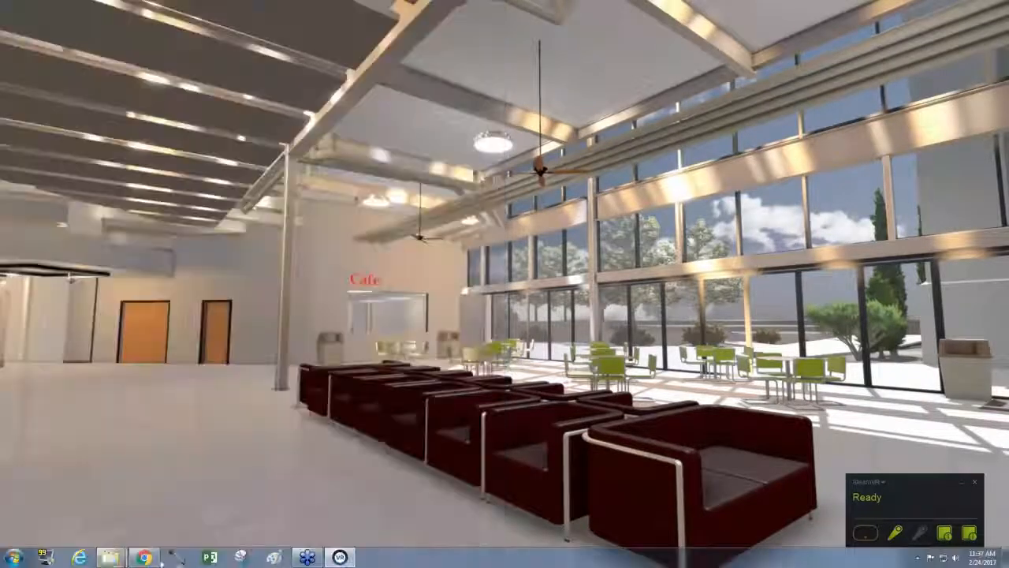
Open the Construction_Seq_internal+demo_use_only cache file from the CTC_Webcast folder in Windows Explorer
mouse_move(110, 557)
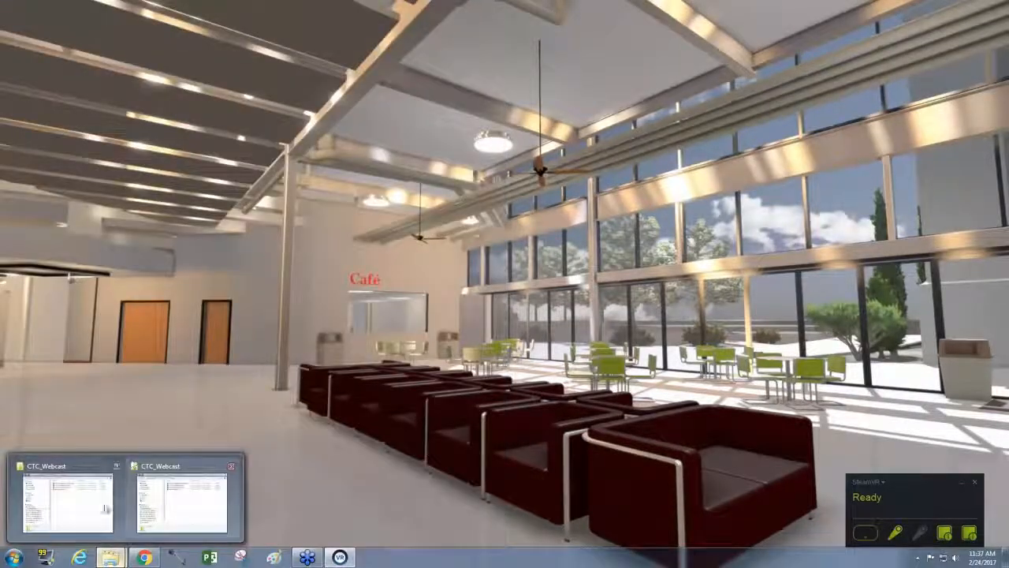
mouse_move(118, 507)
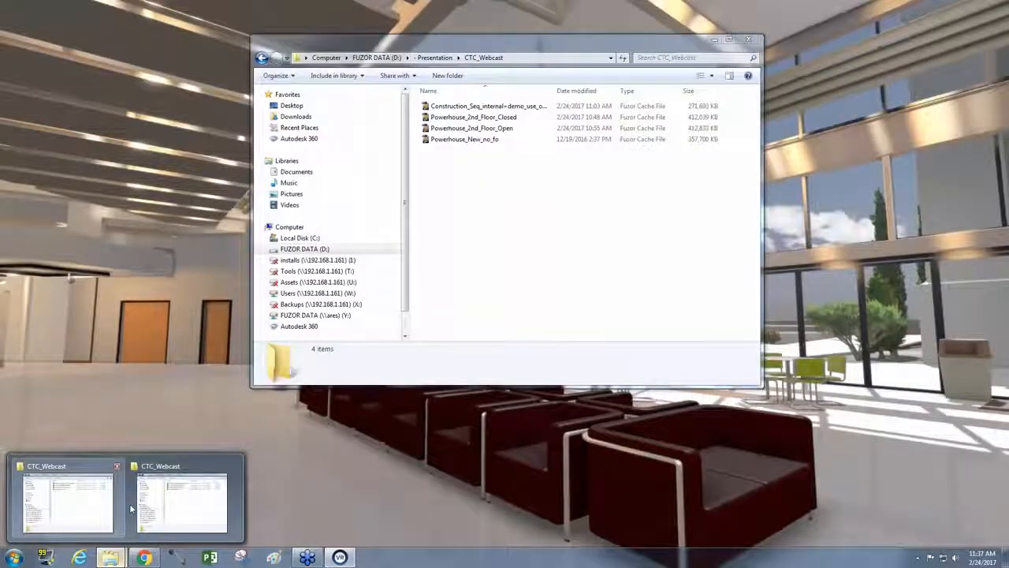
mouse_move(194, 510)
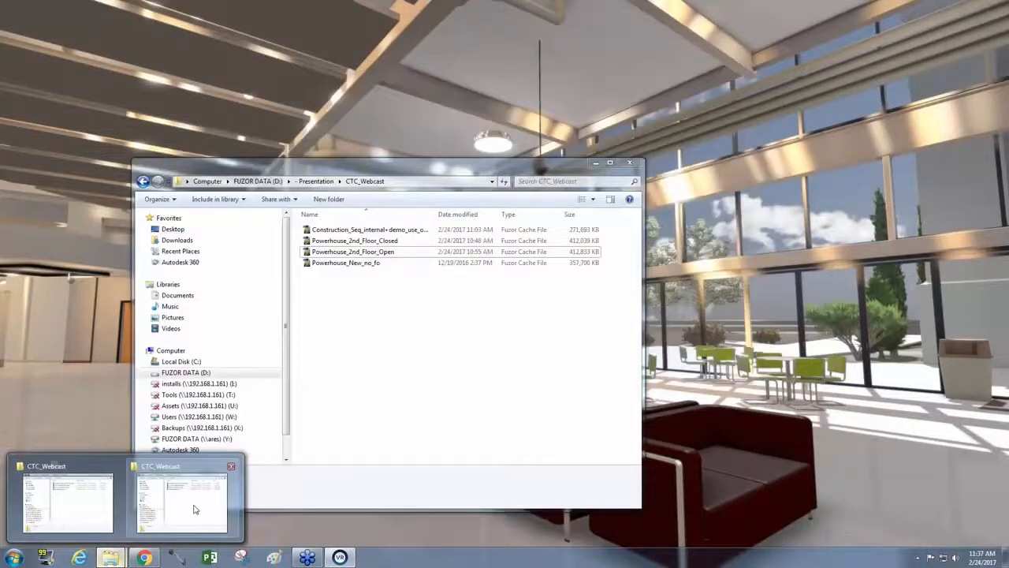
left_click(194, 509)
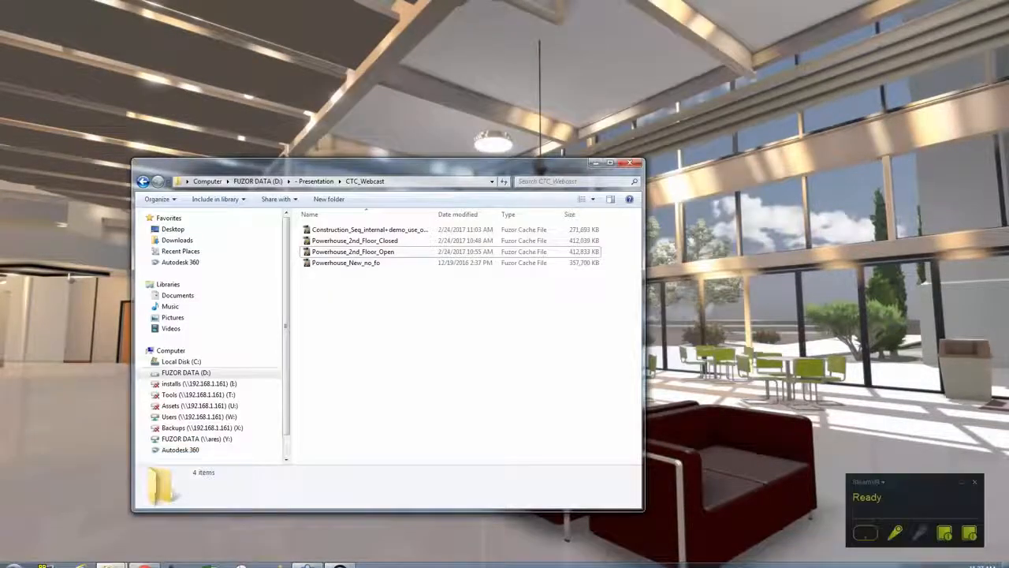
double_click(366, 229)
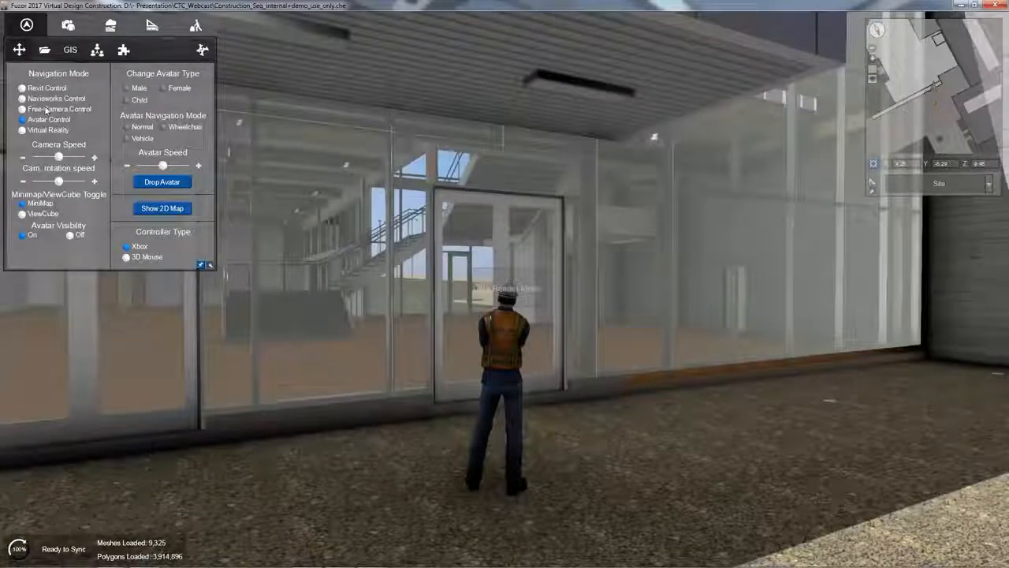
Use free-camera control to view the building and run its construction simulation from about day 21 (1/27/2016)
left_click(46, 110)
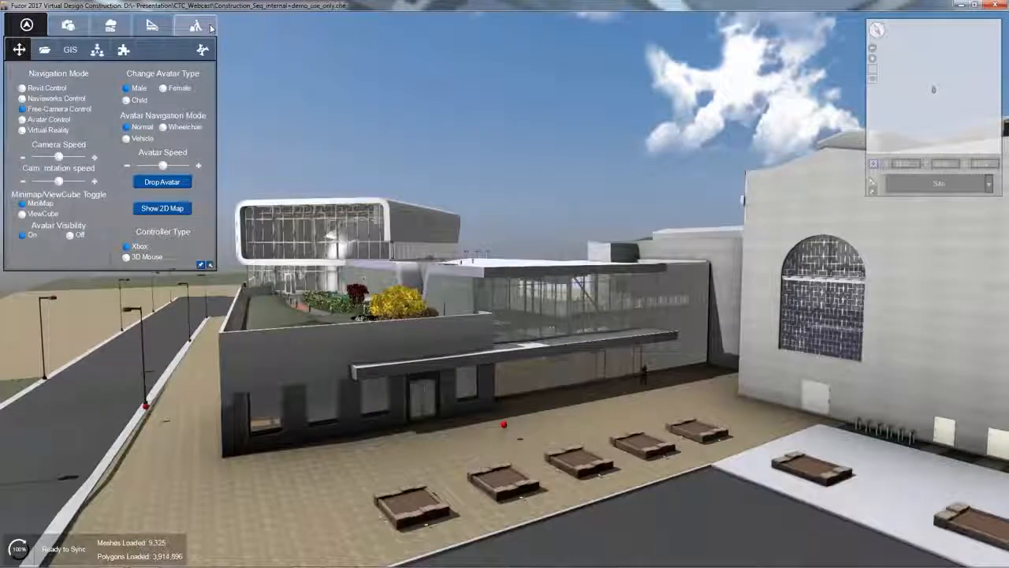
left_click(208, 28)
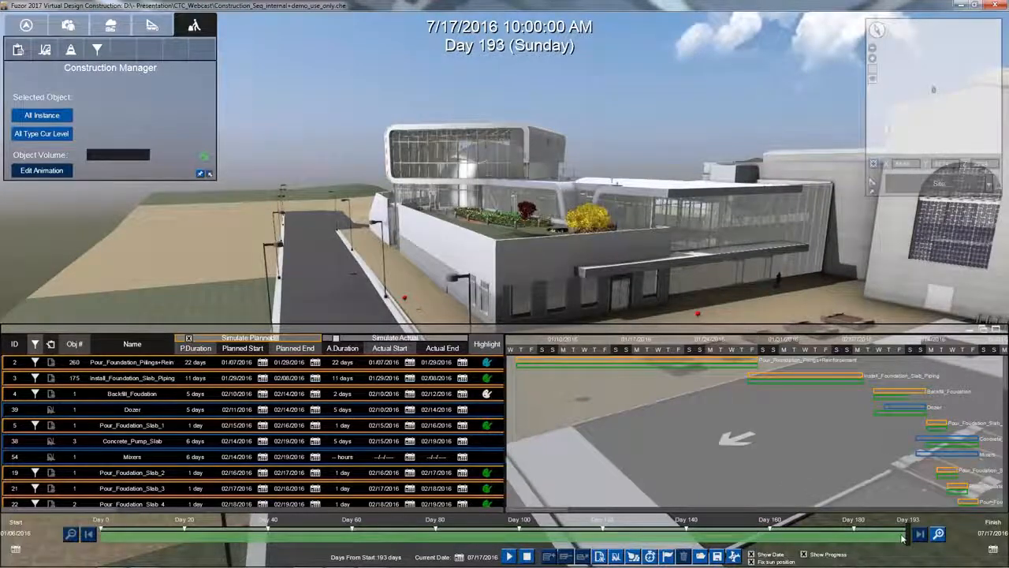
left_click_drag(903, 538, 200, 527)
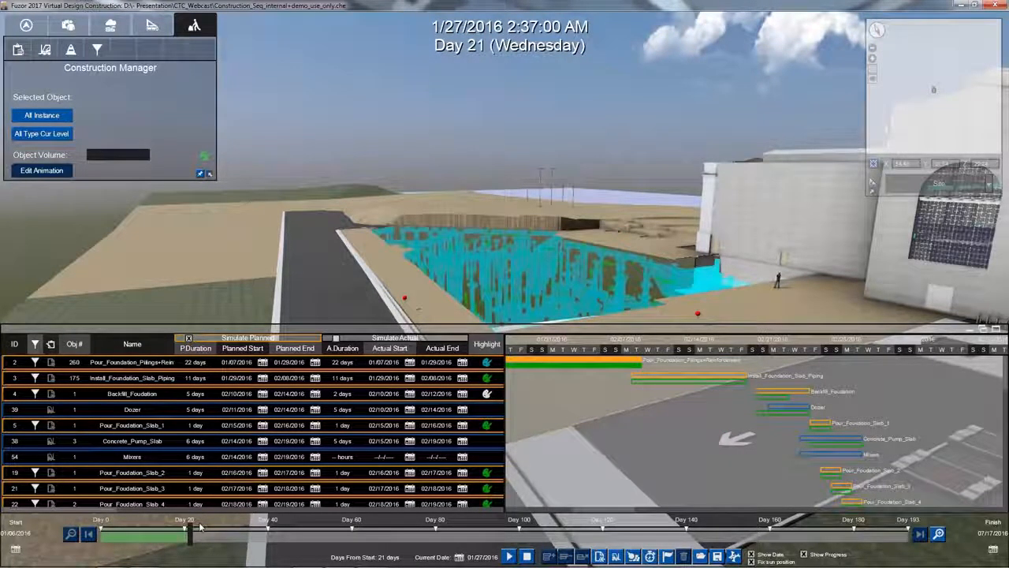
key("space")
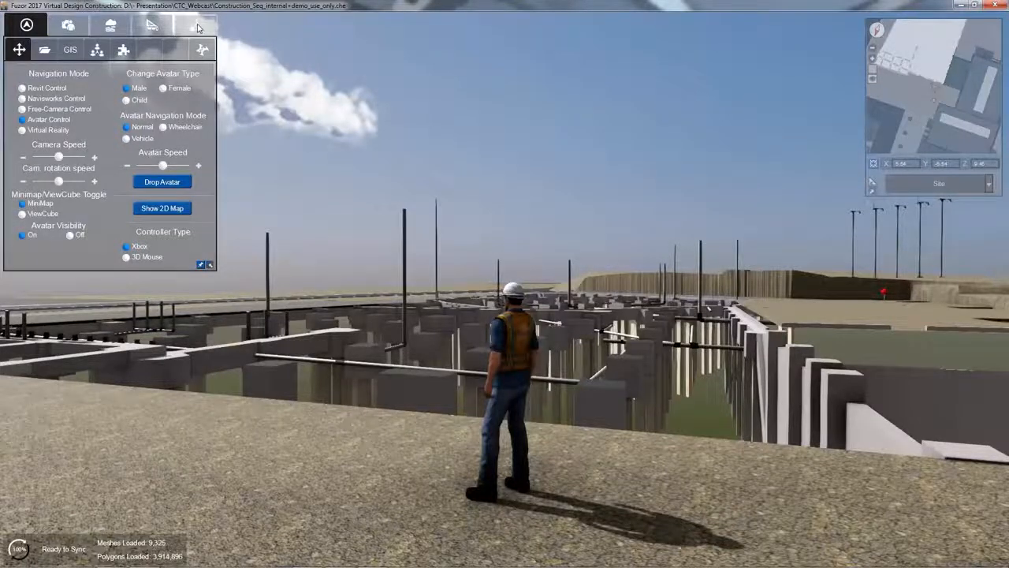
Slow the running construction simulation to 0.28 days per second
left_click(196, 26)
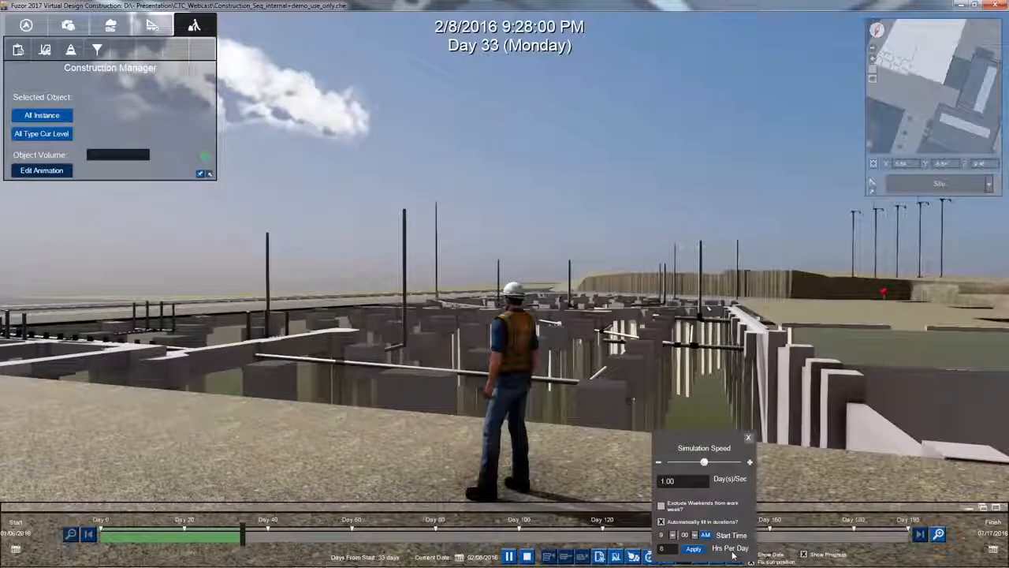
left_click_drag(704, 462, 668, 462)
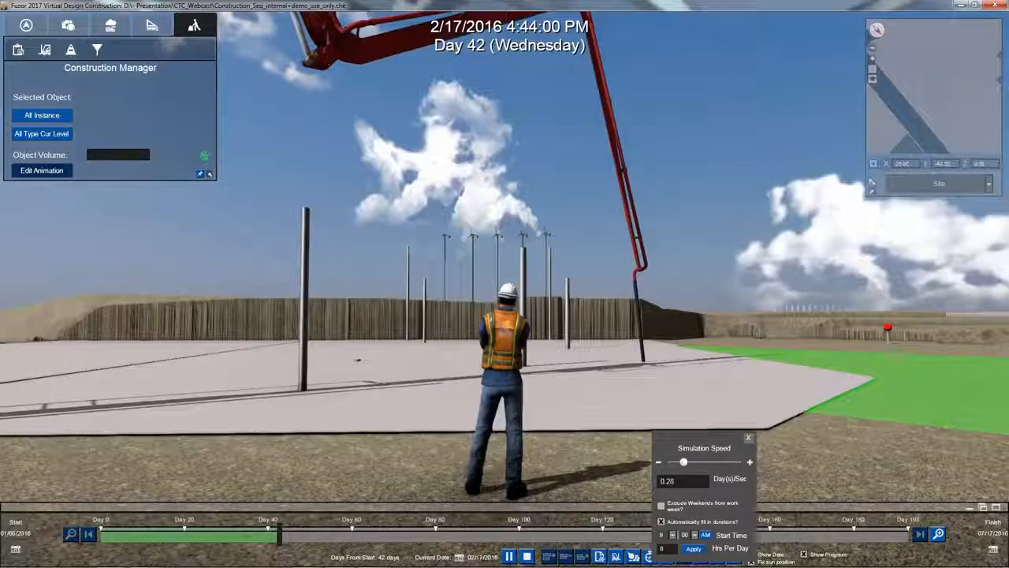
Switch the navigation mode to Virtual Reality and raise the simulation speed to its maximum in the 4D animation controls
left_click(26, 24)
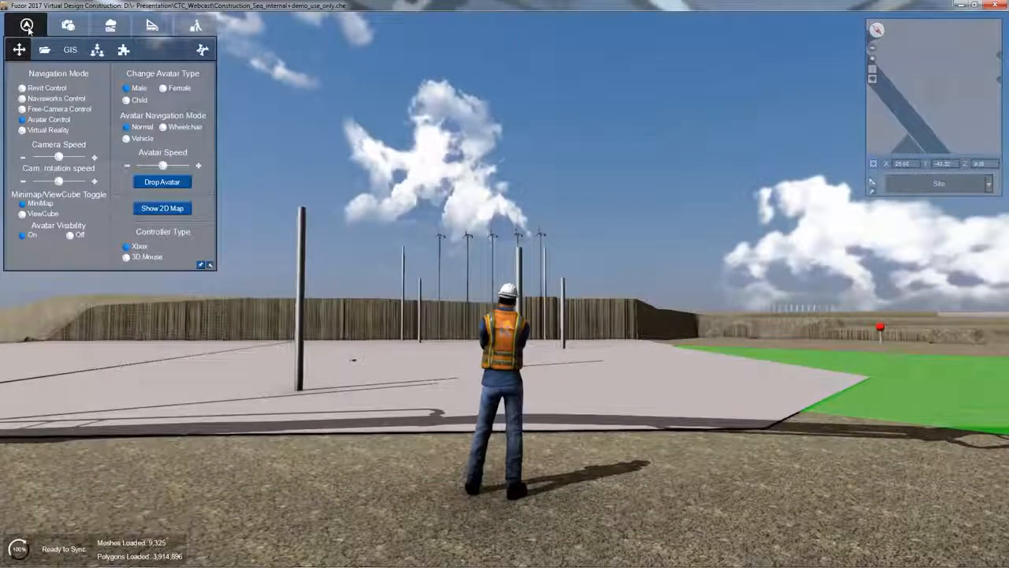
left_click(22, 130)
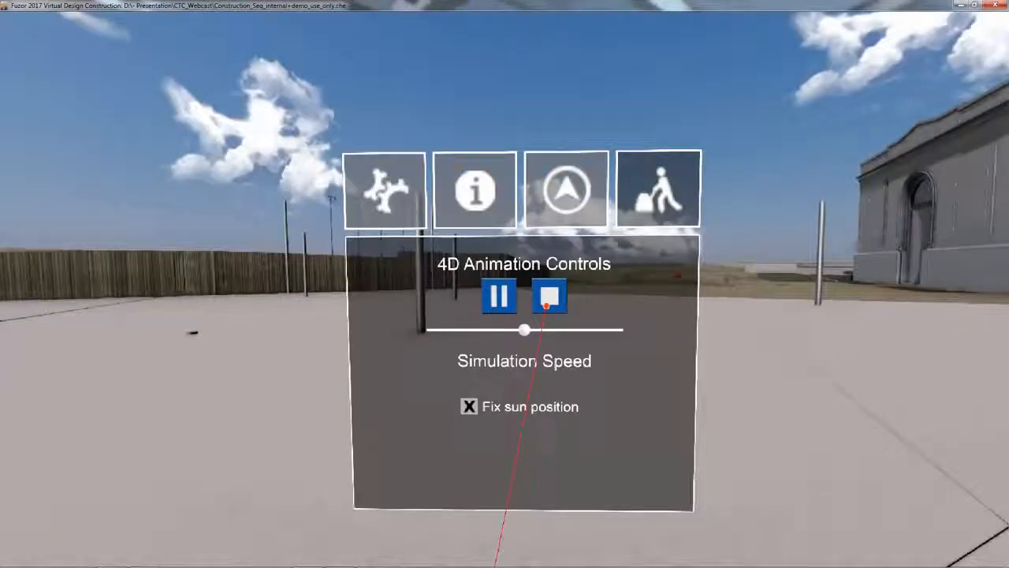
left_click_drag(522, 304, 612, 300)
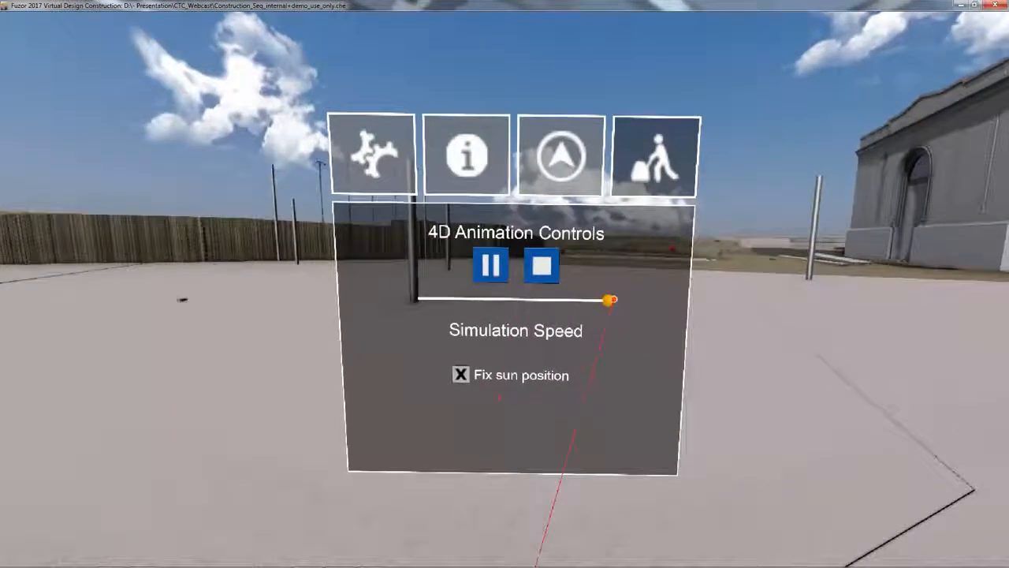
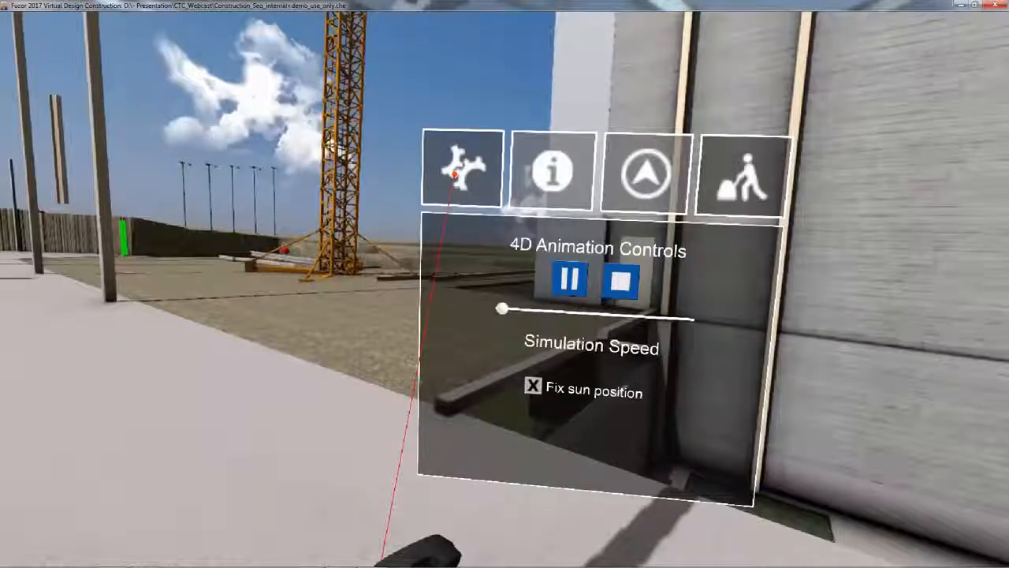
Switch to Equipment mode and choose the light-coloured barrier from the construction equipment library
left_click(456, 174)
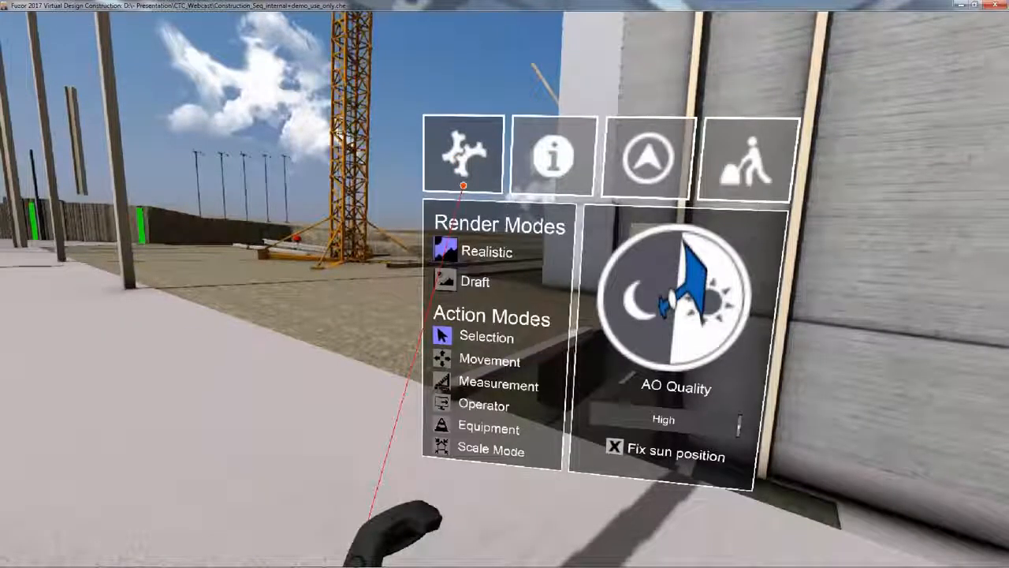
left_click(446, 280)
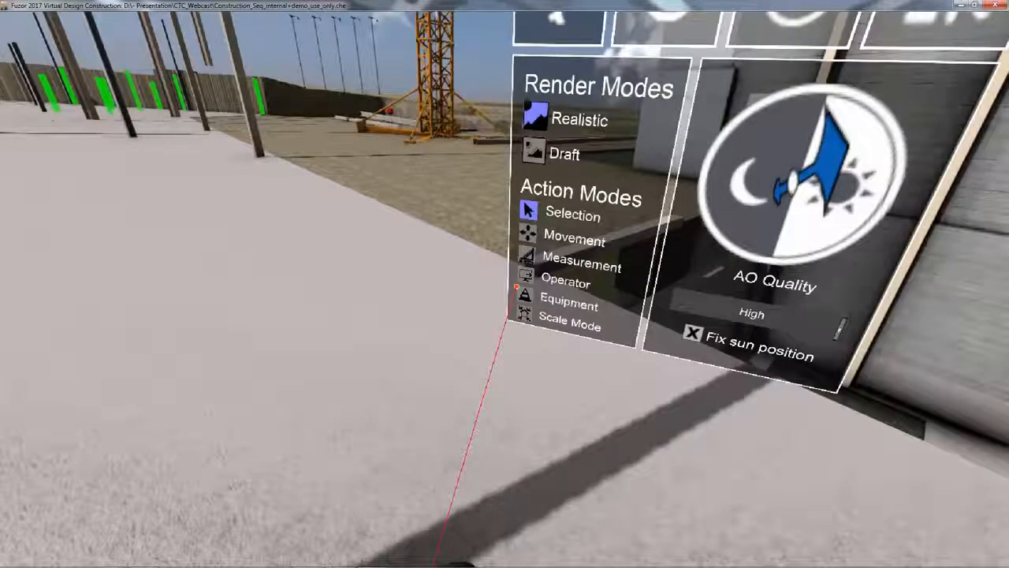
left_click(520, 293)
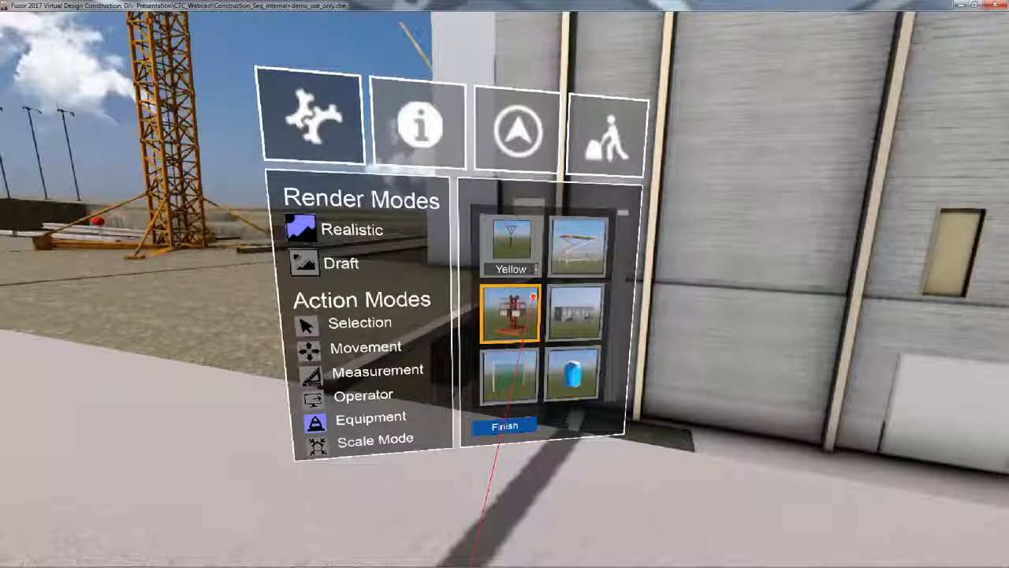
scroll(533, 297, "down", 3)
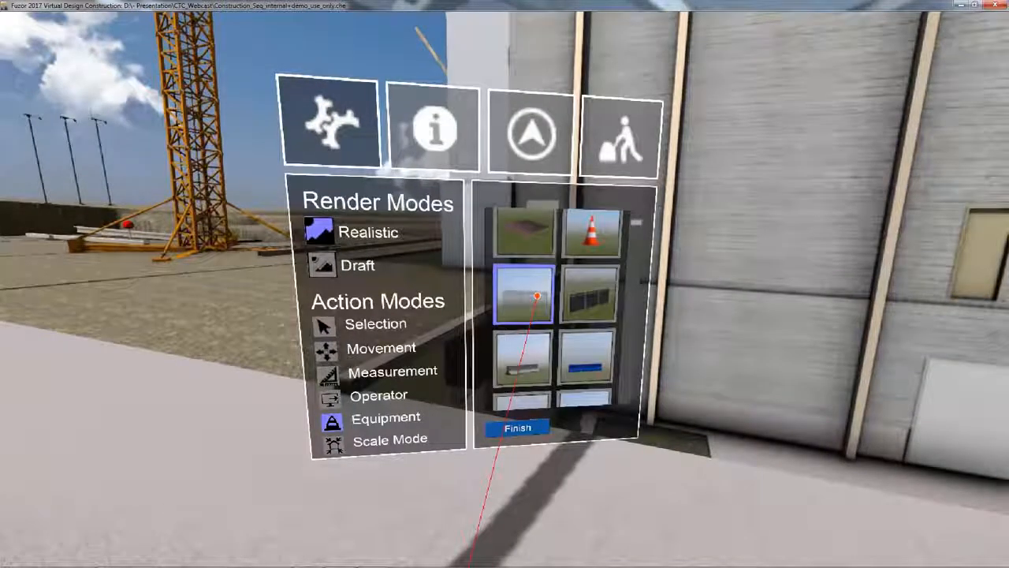
left_click(537, 295)
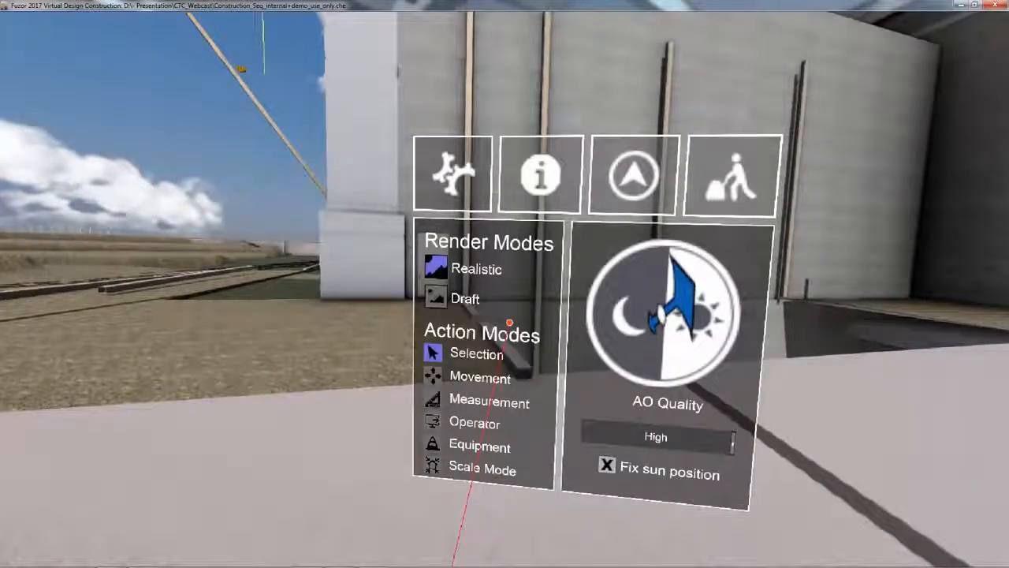
In Equipment mode, choose the triangular warning-sign stand with the Yellow option and place a row of signs beside the building wall
left_click(433, 445)
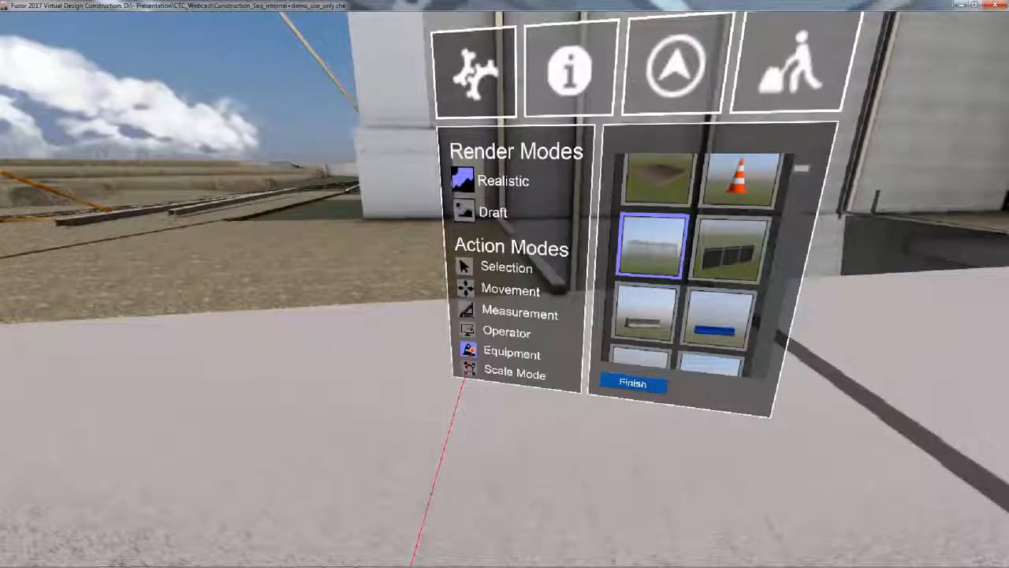
scroll(559, 290, "down", 2)
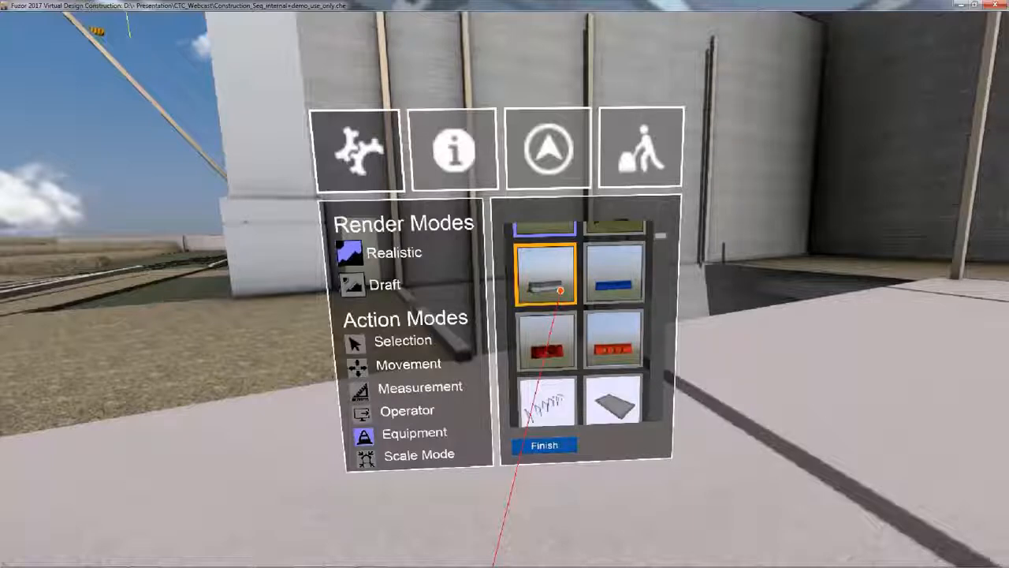
scroll(560, 290, "down", 2)
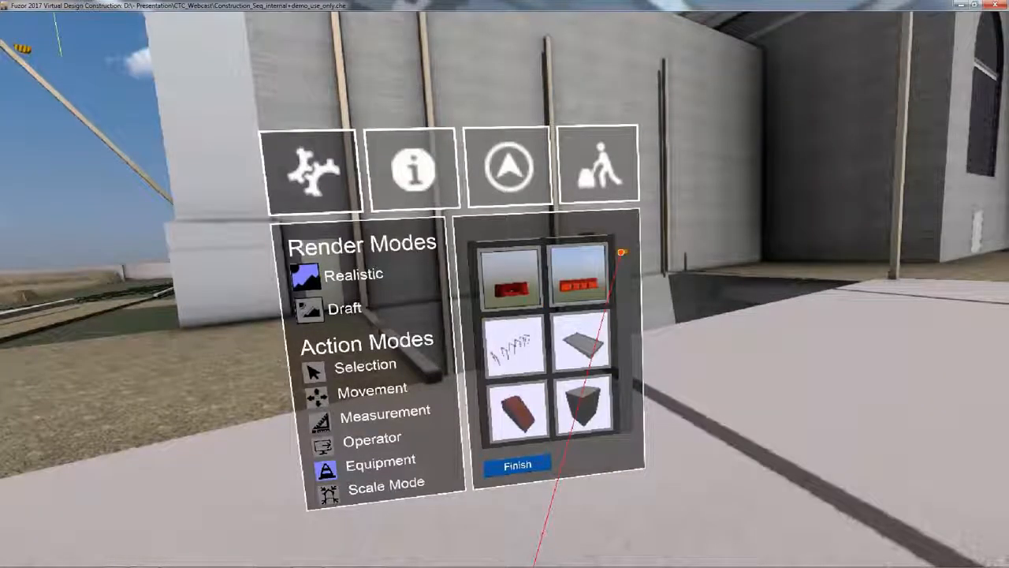
scroll(584, 275, "down", 3)
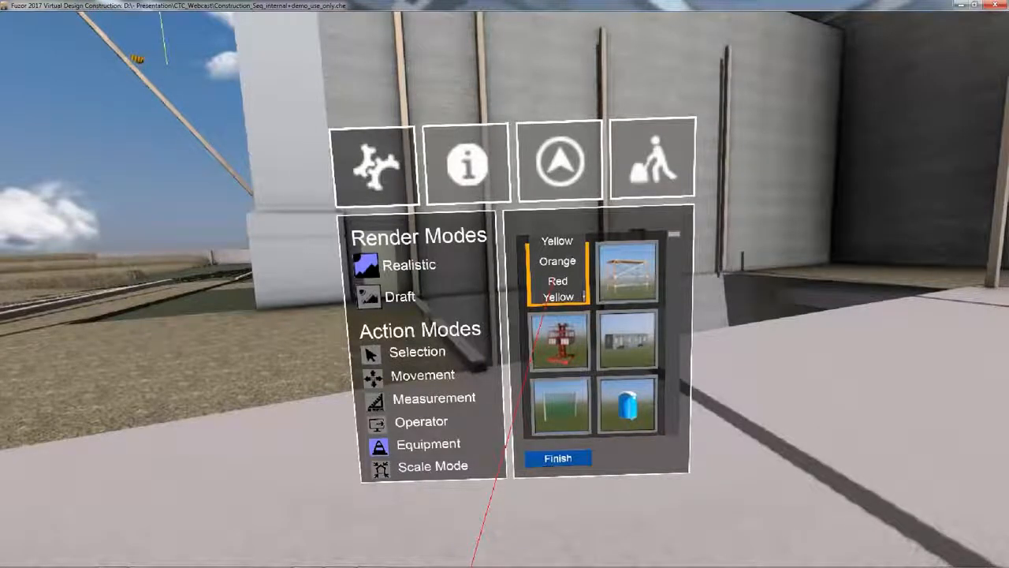
left_click(584, 294)
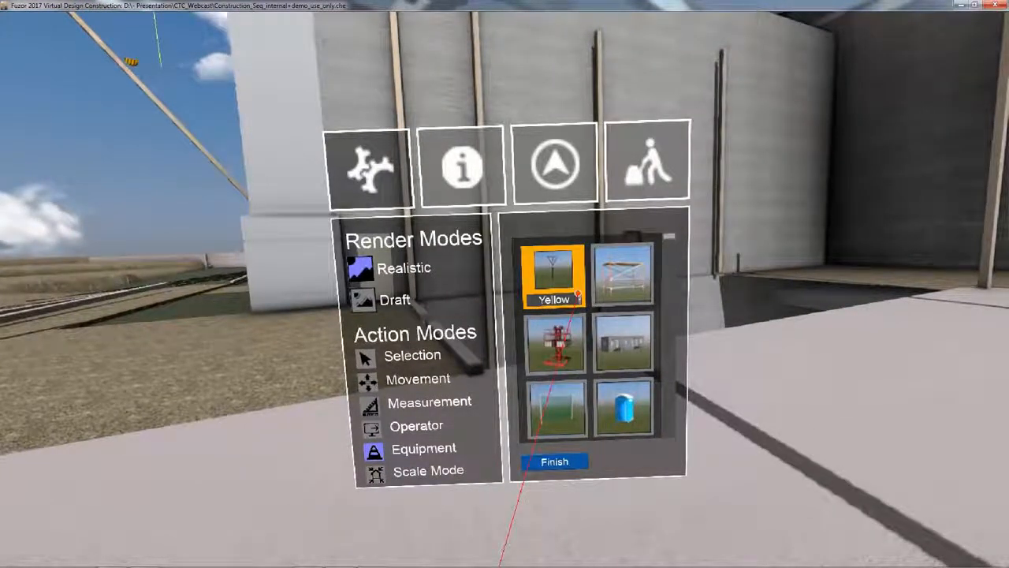
left_click(575, 293)
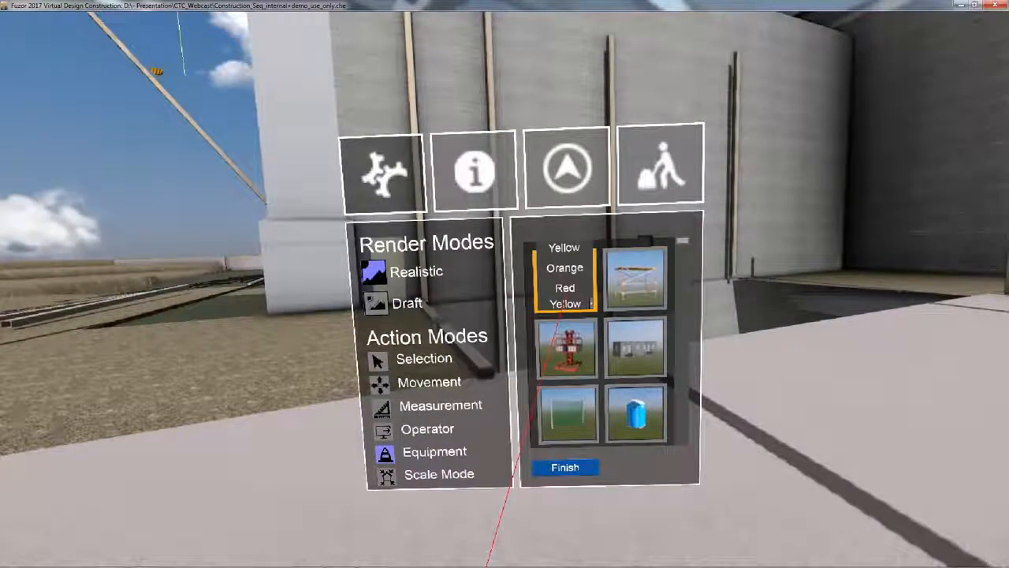
left_click(563, 304)
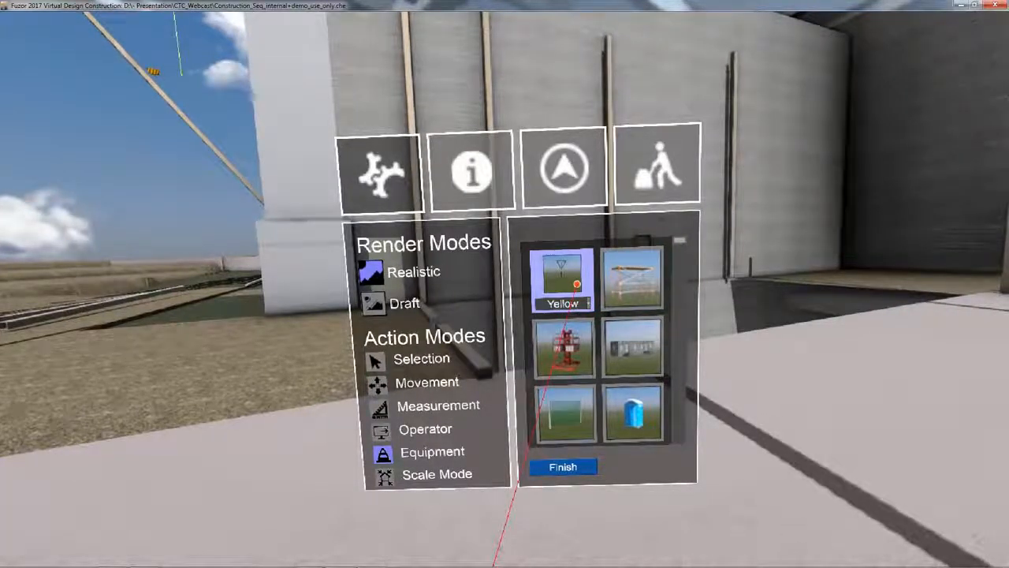
left_click(577, 284)
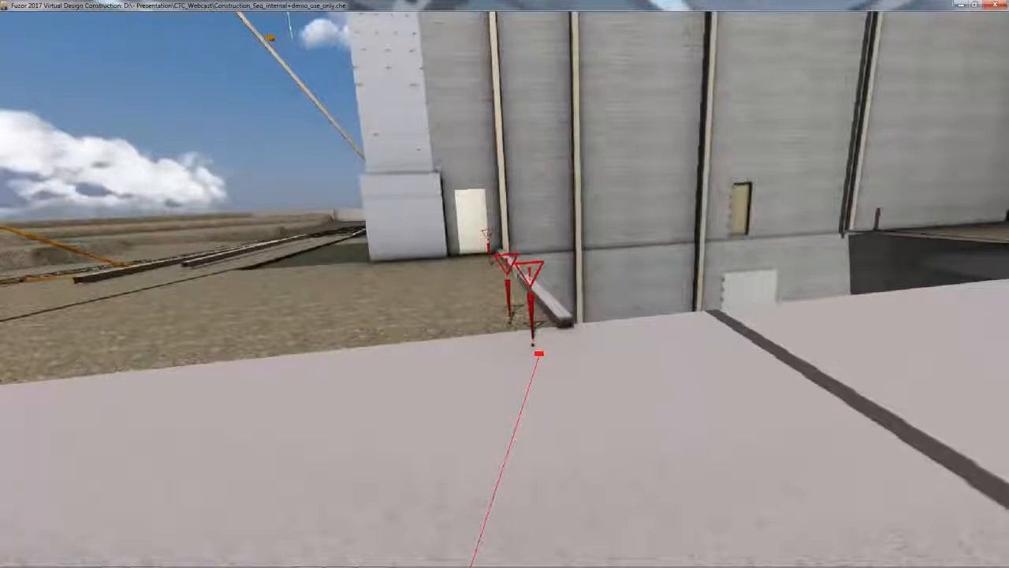
left_click(536, 349)
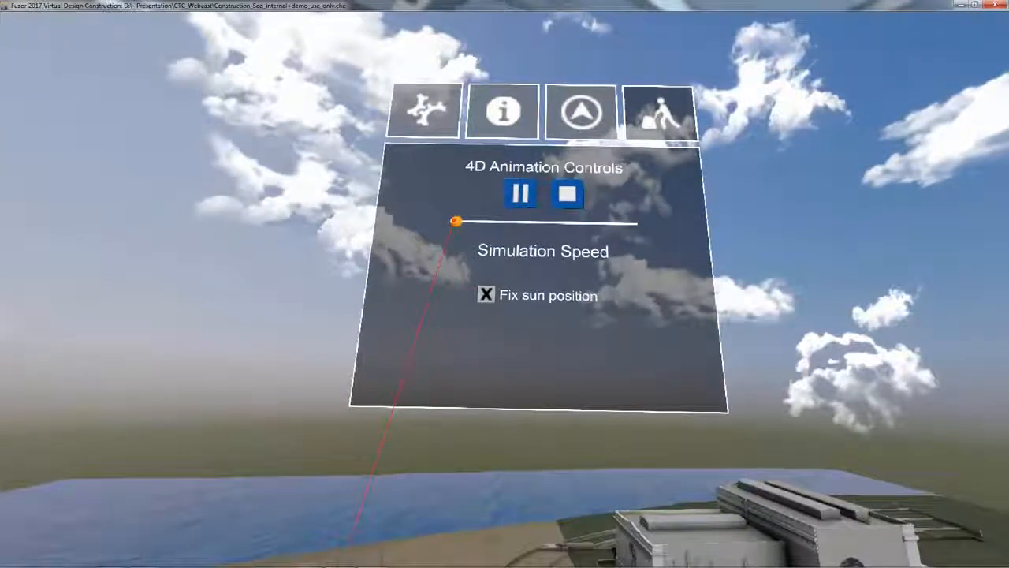
Set the 4D simulation speed to its minimum and play the construction animation
left_click_drag(455, 221, 511, 111)
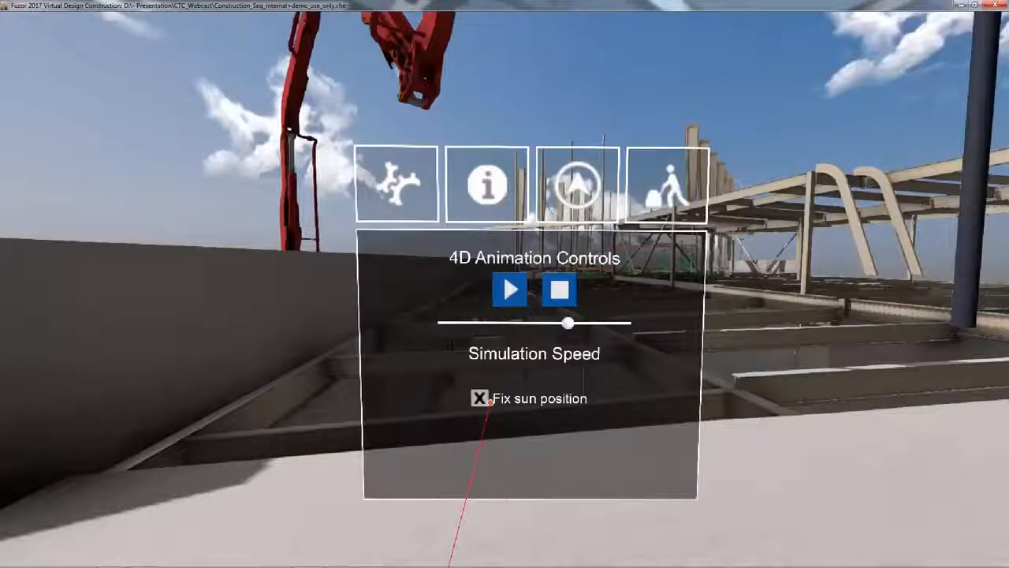
left_click(555, 324)
left_click_drag(552, 324, 464, 326)
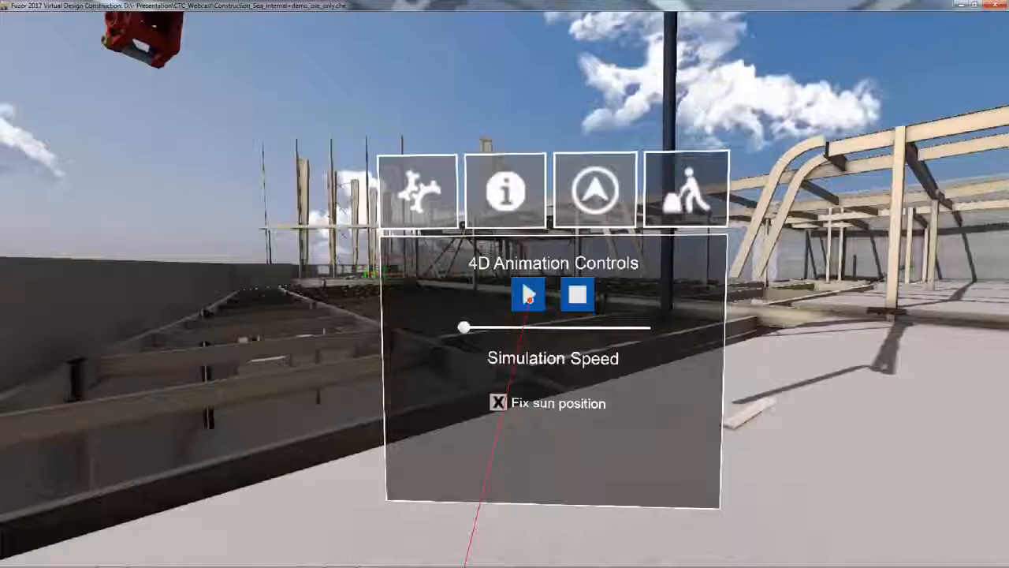
left_click(527, 295)
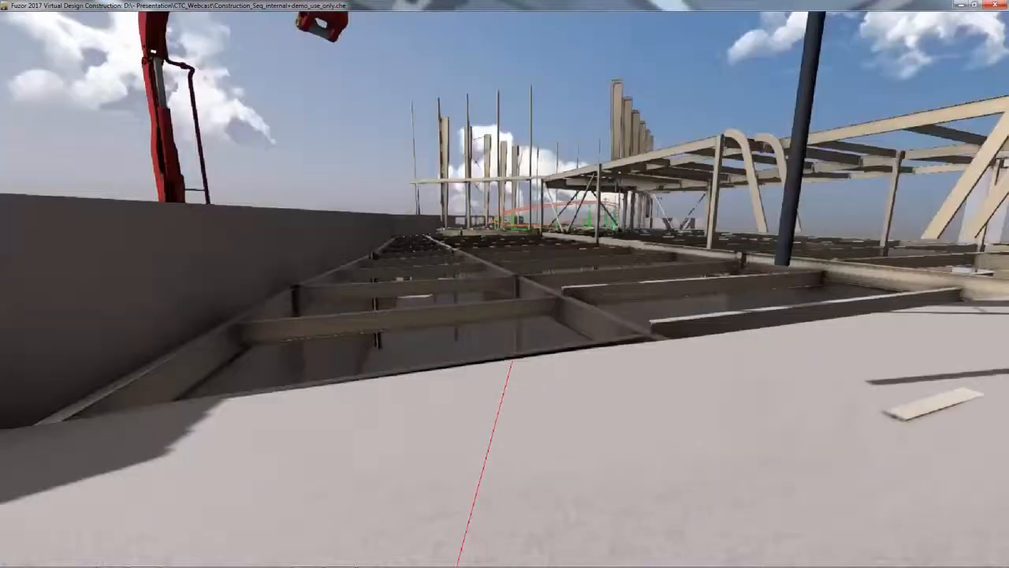
Raise the 4D simulation speed to about a quarter of its range and pause the animation
left_click(511, 357)
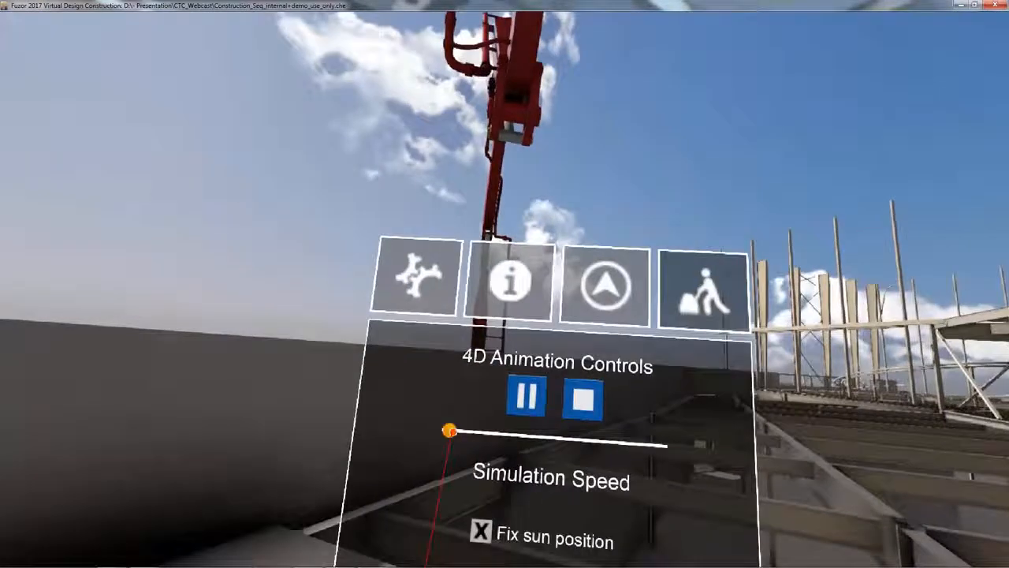
left_click_drag(449, 430, 502, 432)
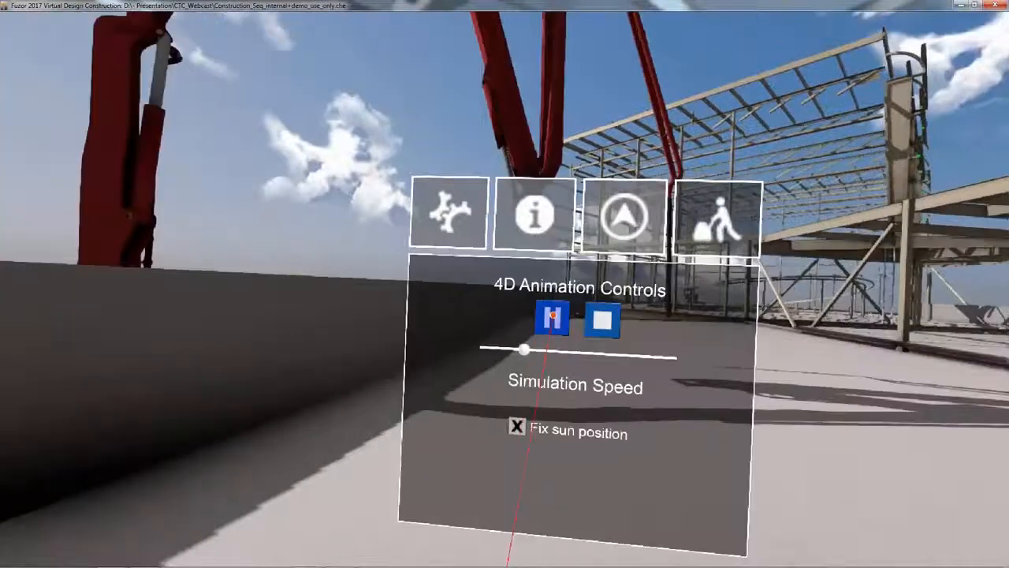
left_click(553, 316)
Select the floor slab beside the parapet wall and examine its full list of element properties
left_click(533, 230)
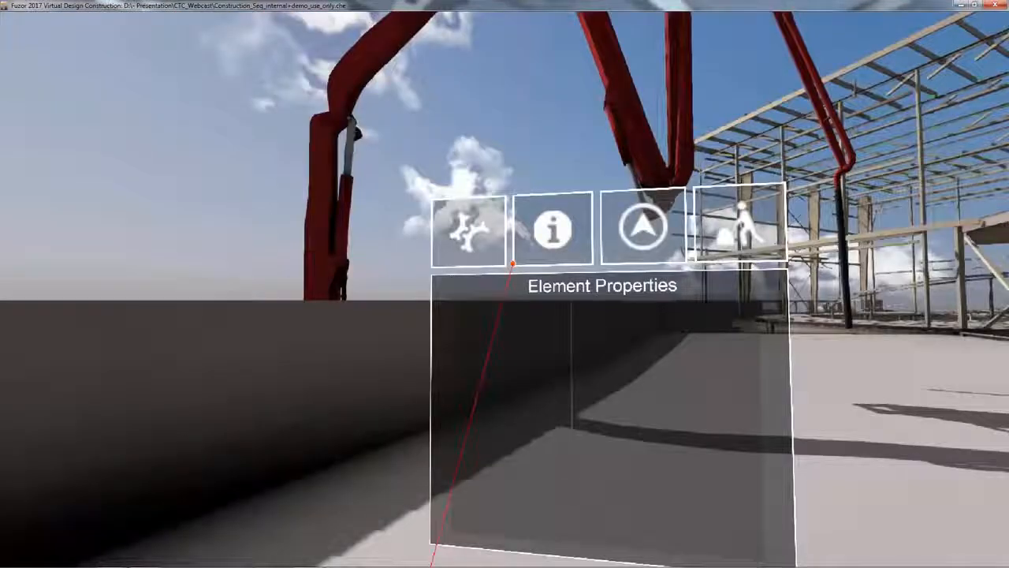
left_click(488, 229)
left_click(490, 356)
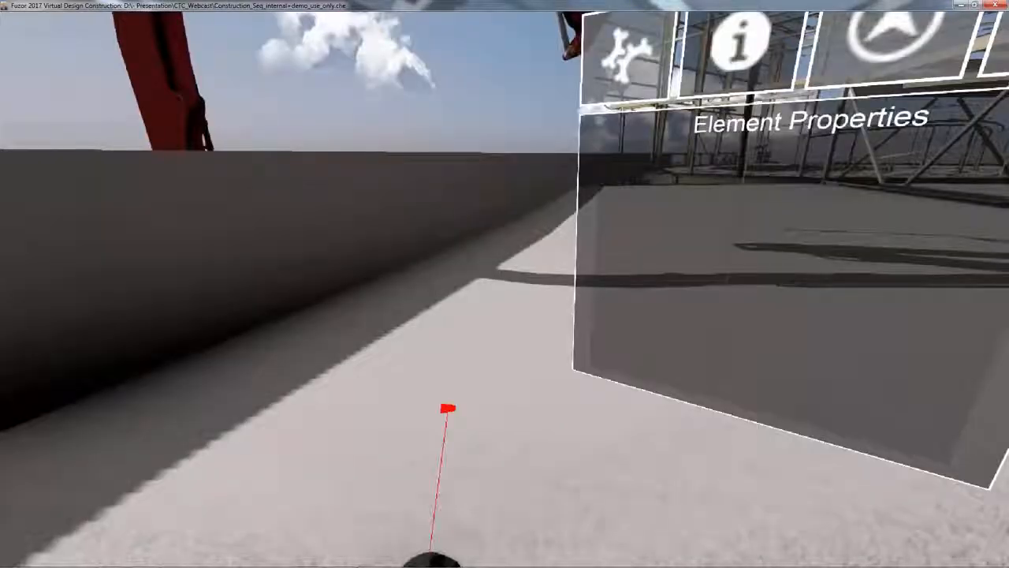
left_click(448, 408)
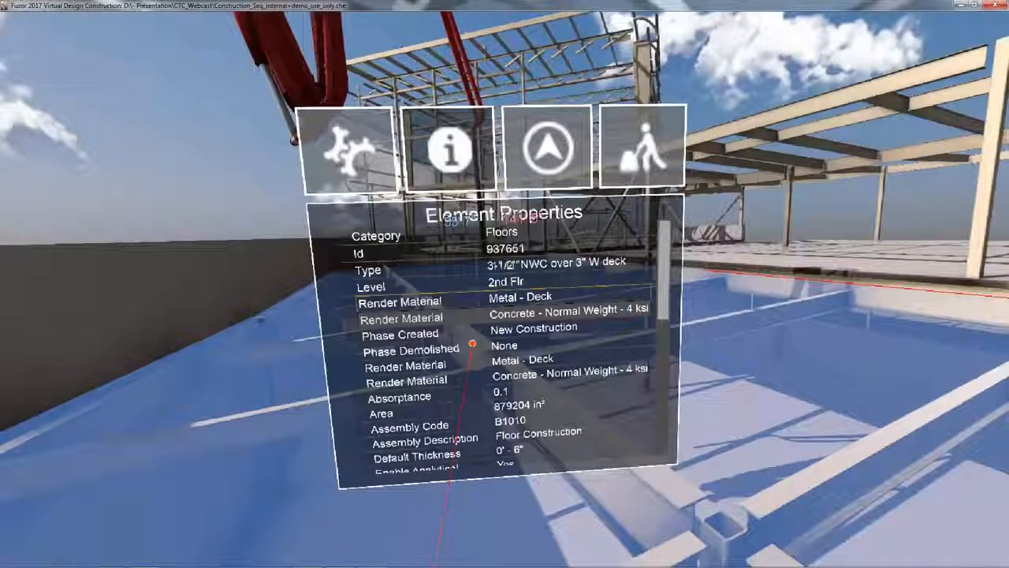
scroll(472, 344, "down", 2)
scroll(466, 349, "down", 2)
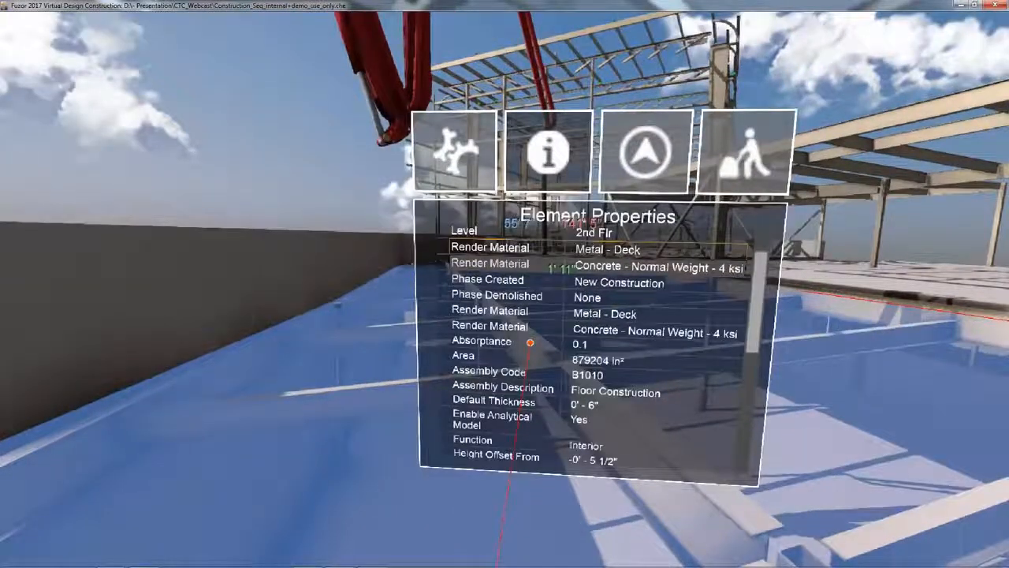
scroll(530, 342, "down", 5)
scroll(436, 226, "down", 7)
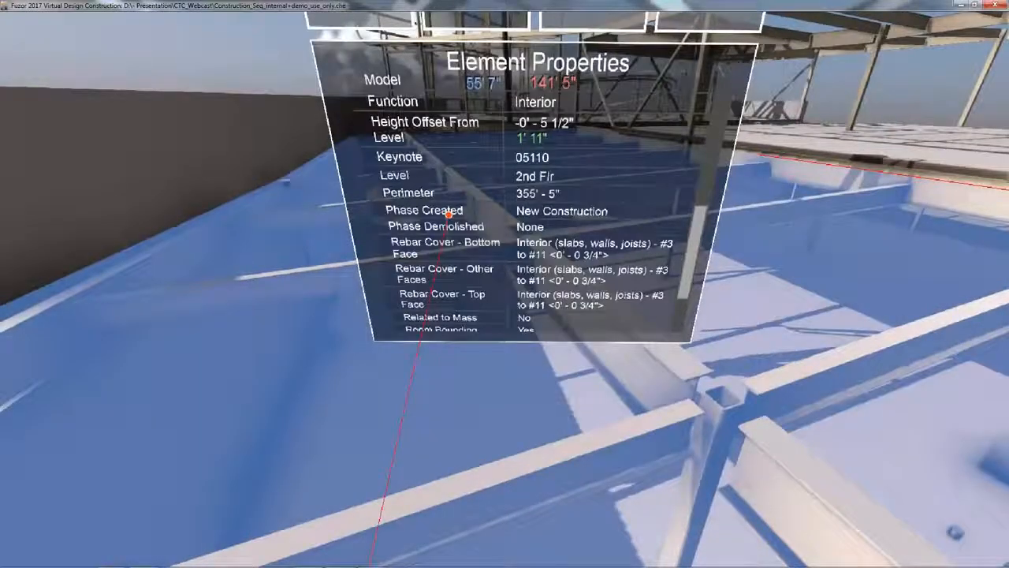
scroll(444, 306, "down", 2)
scroll(443, 306, "down", 4)
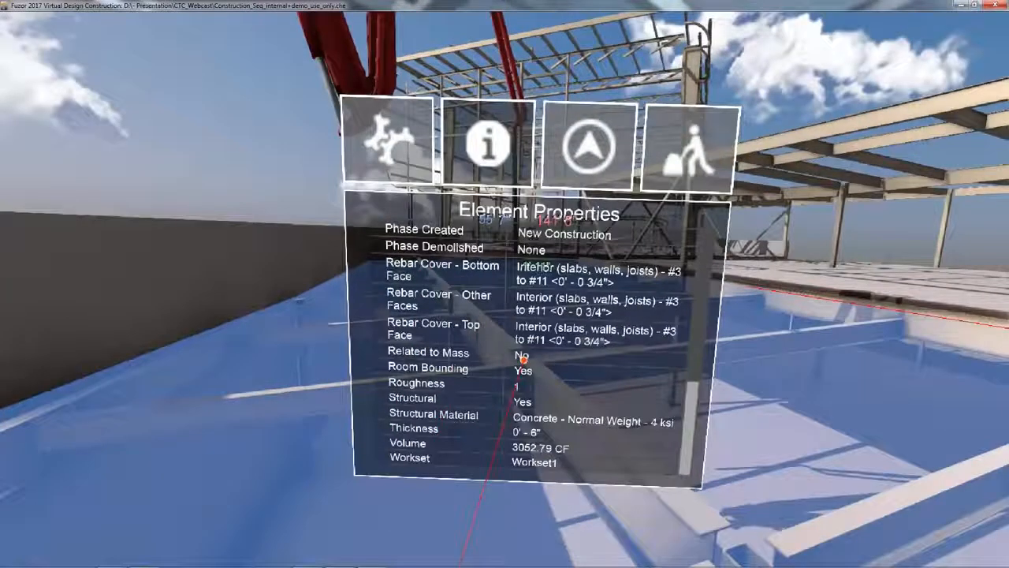
scroll(523, 359, "up", 1)
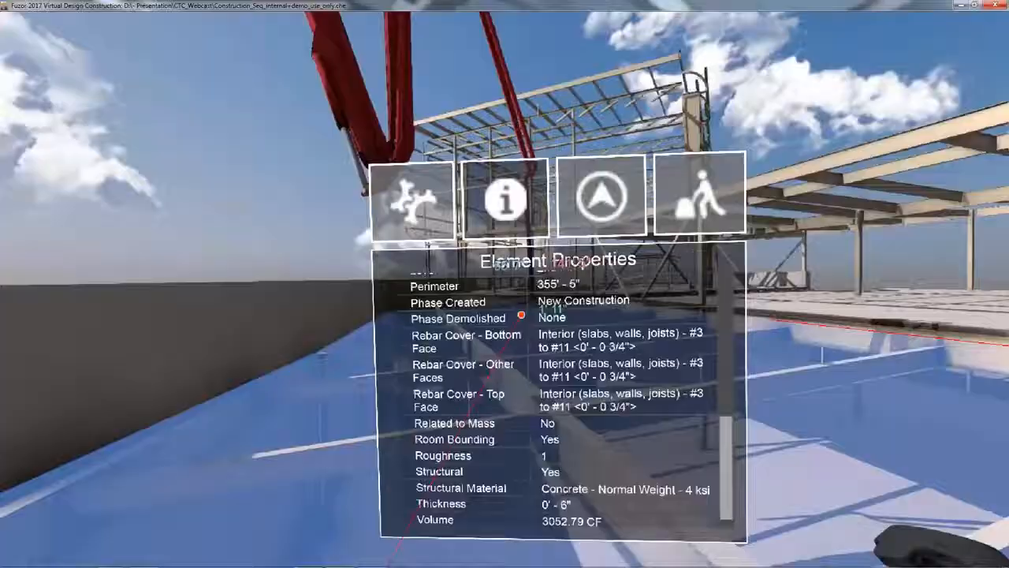
Exit virtual reality and switch the navigation mode to Free-Camera Control, with the pumped floor deck in view from above
key("Escape")
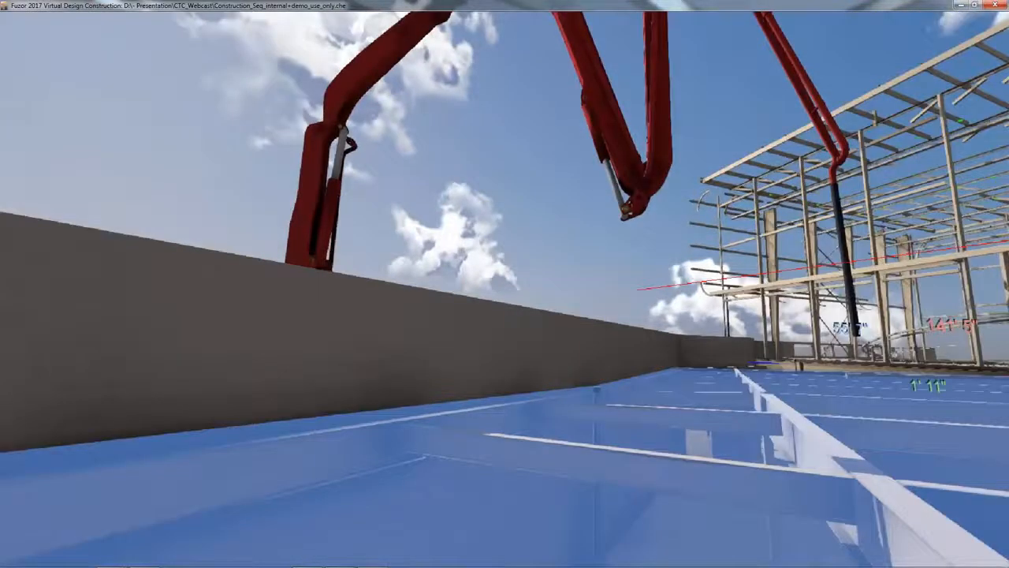
key("Escape")
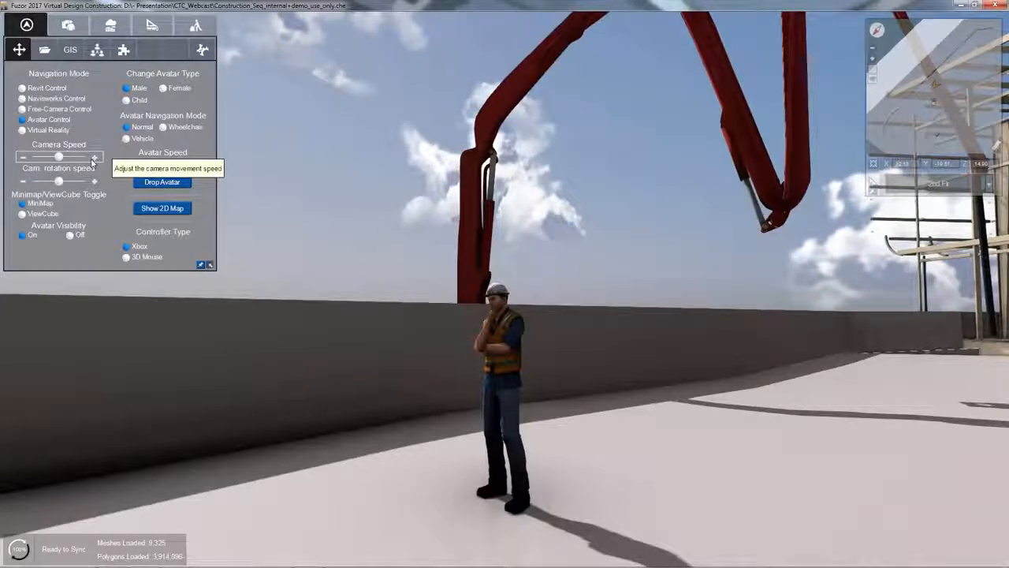
left_click(22, 109)
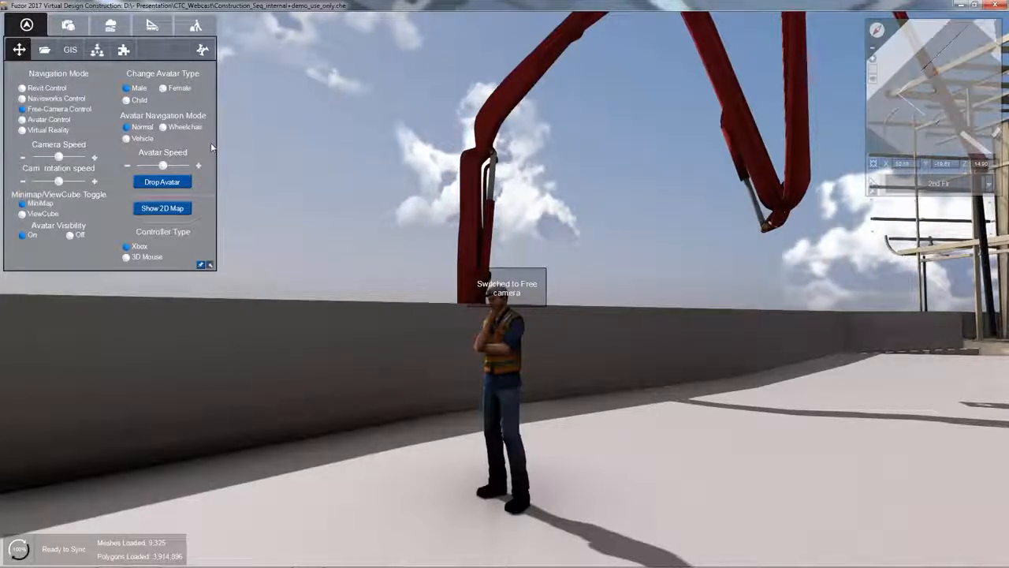
left_click_drag(237, 158, 504, 205)
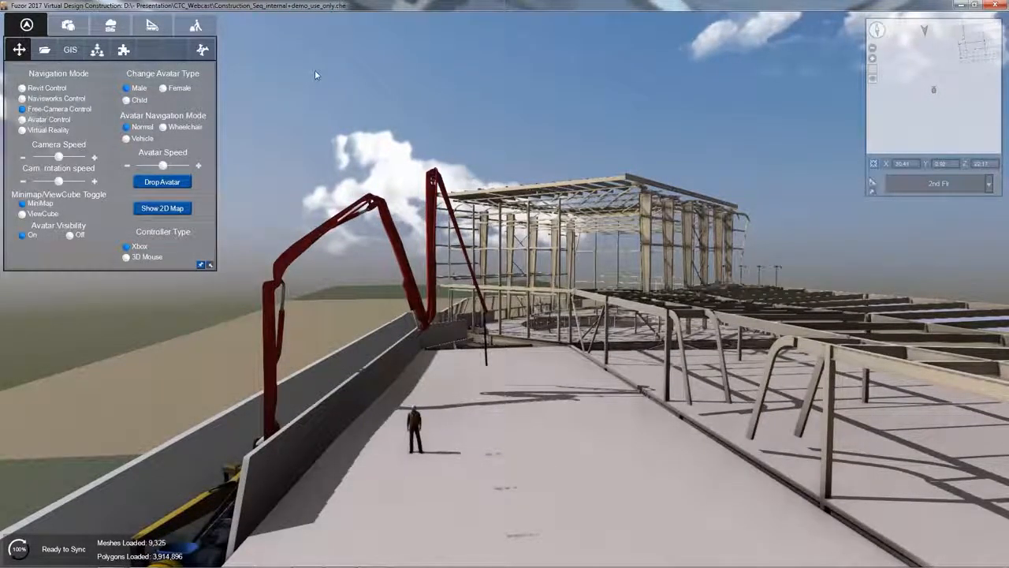
left_click_drag(315, 70, 339, 85)
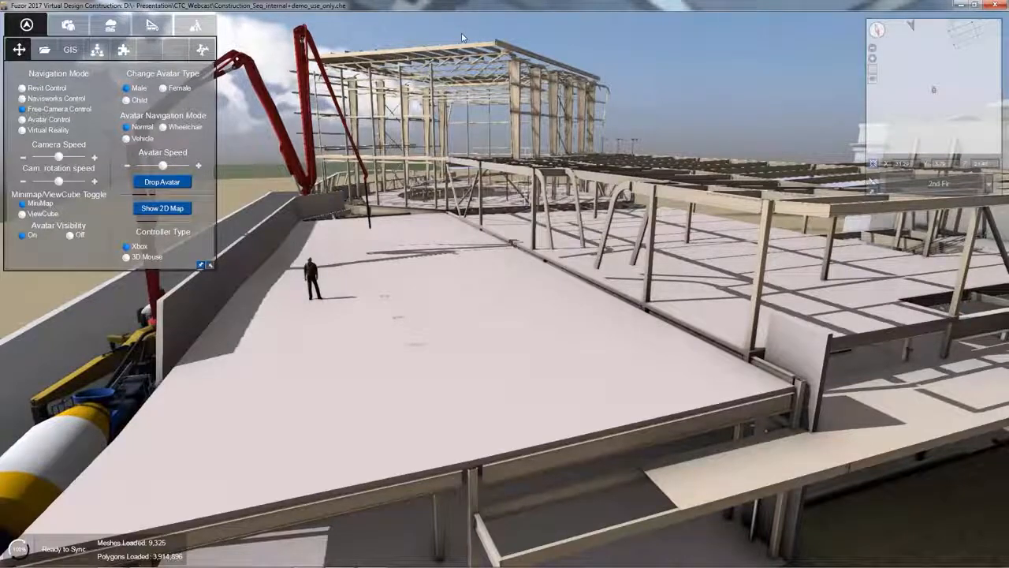
View the 4D construction schedule alongside the model, and return to the navigation settings
left_click(194, 25)
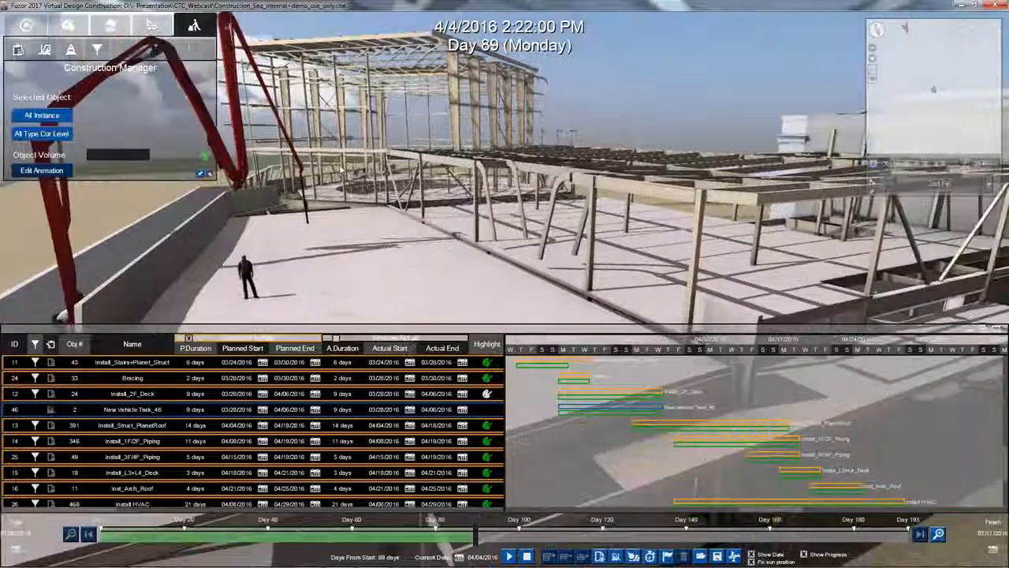
left_click_drag(340, 169, 486, 266)
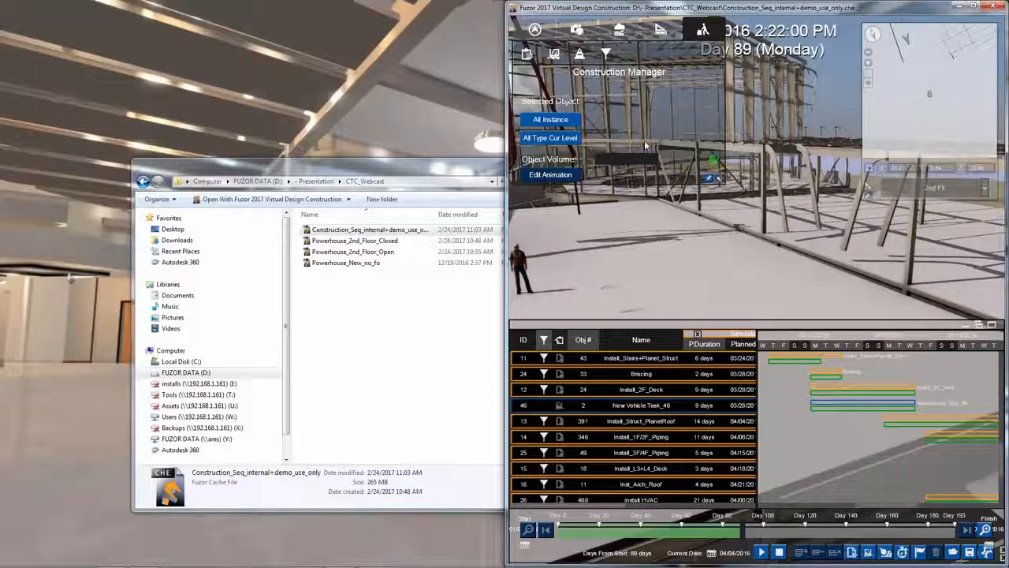
left_click(545, 33)
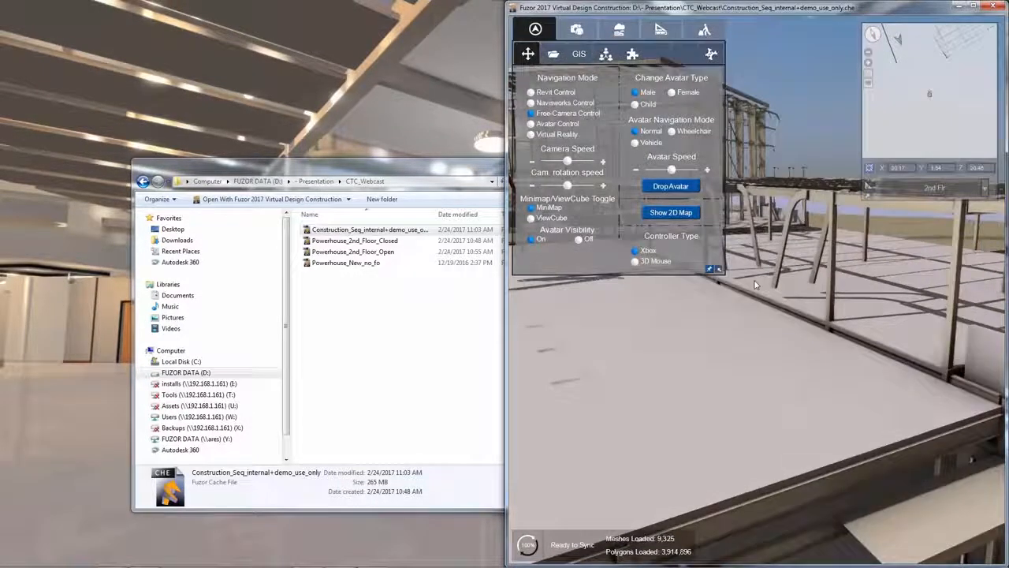
middle_click_drag(763, 286, 702, 389)
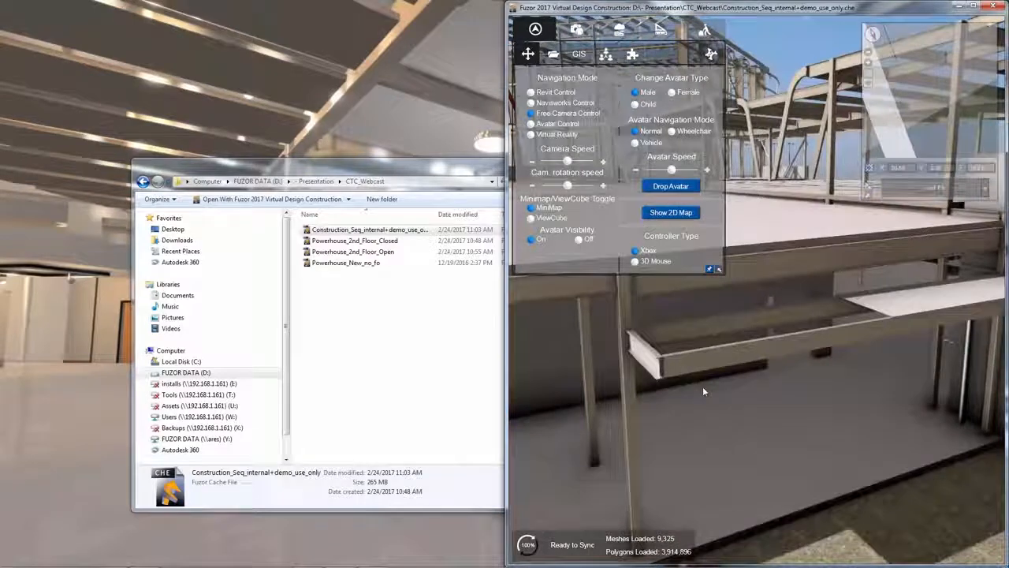
Maximize the construction model's window with more of the building in view, and close the model
scroll(736, 306, "down", 2)
scroll(736, 303, "down", 3)
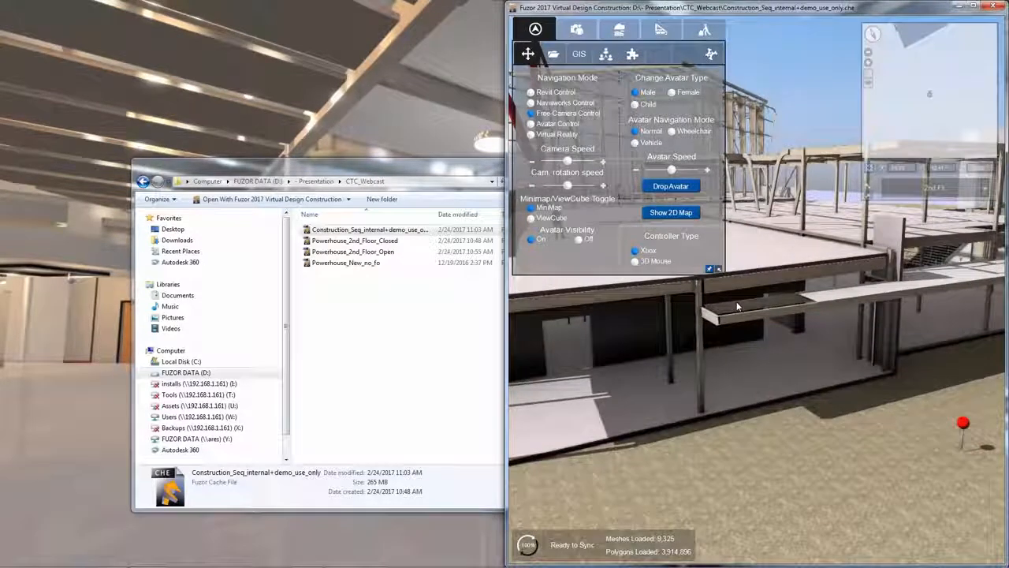
double_click(780, 7)
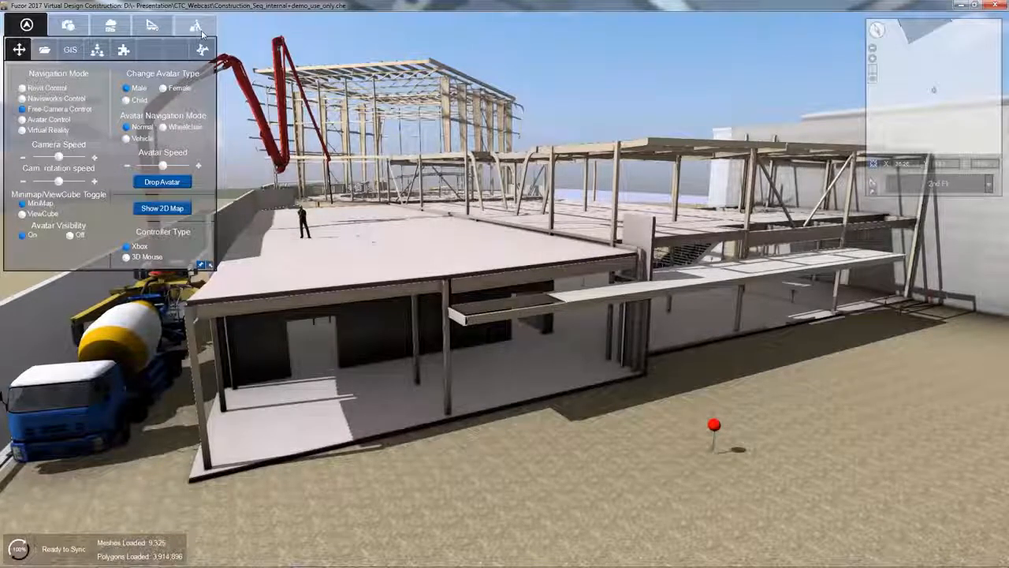
left_click(995, 5)
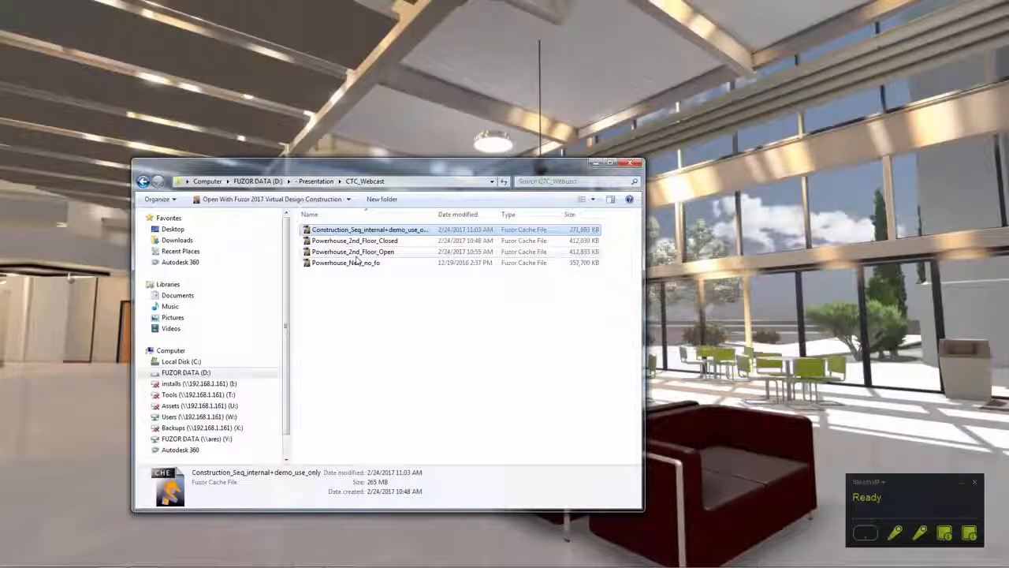
Load the cache file Powerhouse_Jan12.che from the Presentation folder and minimize the file browser
left_click(331, 252)
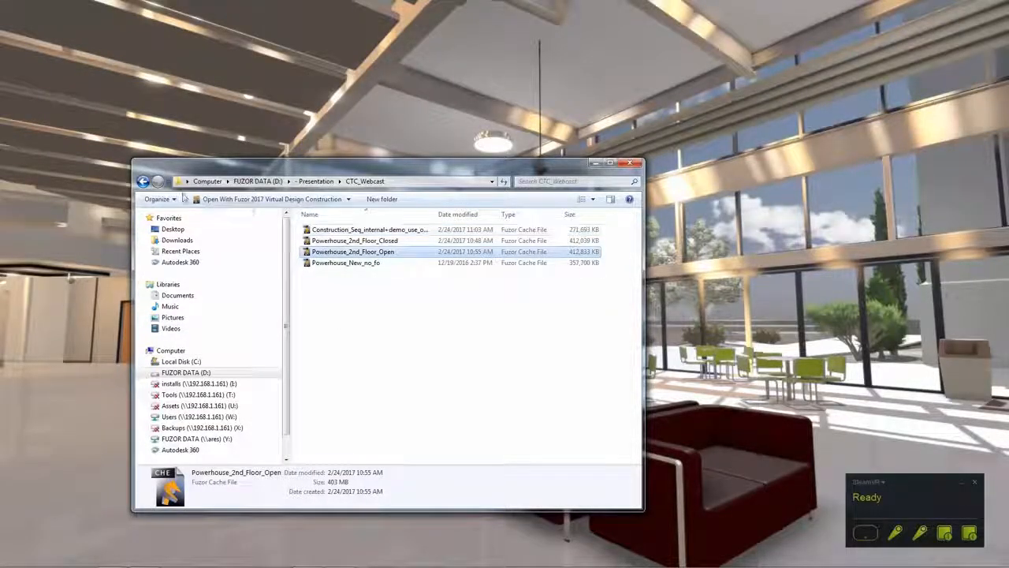
left_click(374, 267)
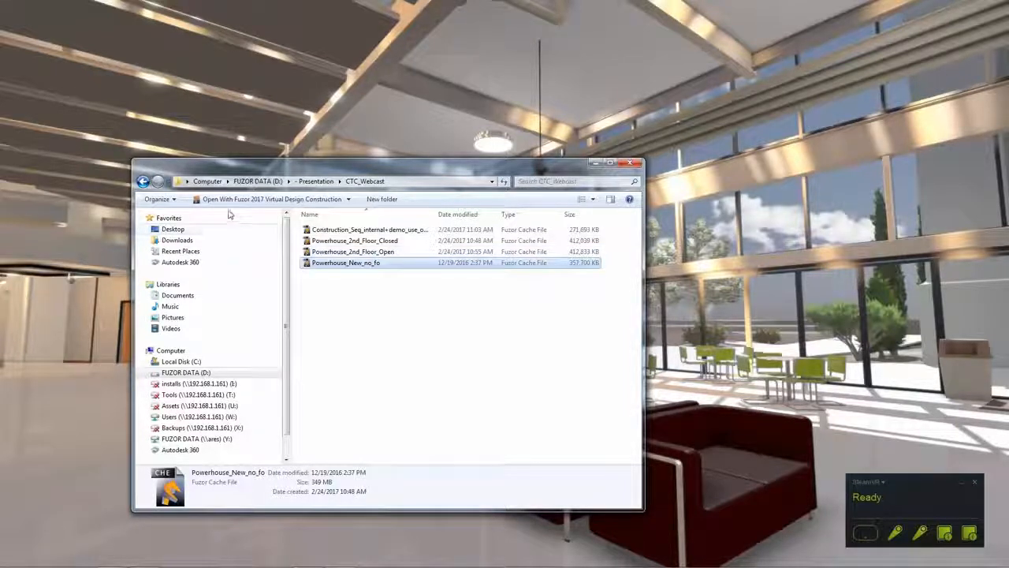
left_click(143, 181)
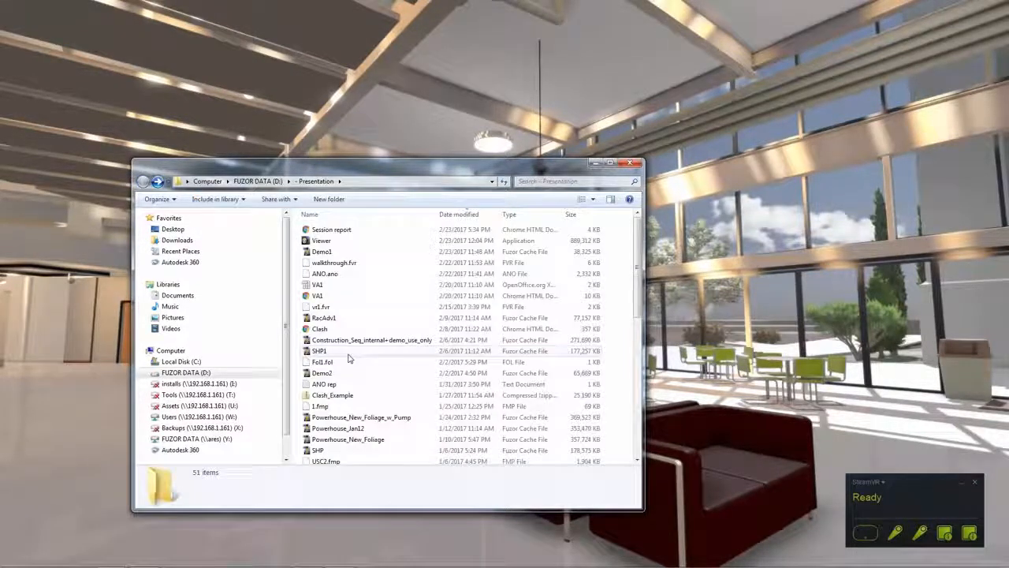
scroll(409, 410, "down", 2)
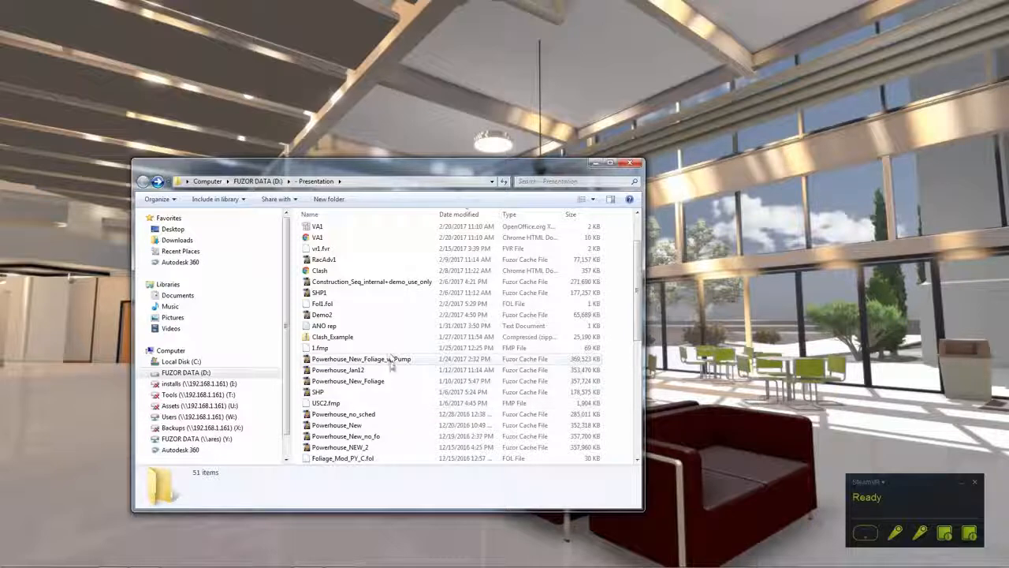
double_click(371, 381)
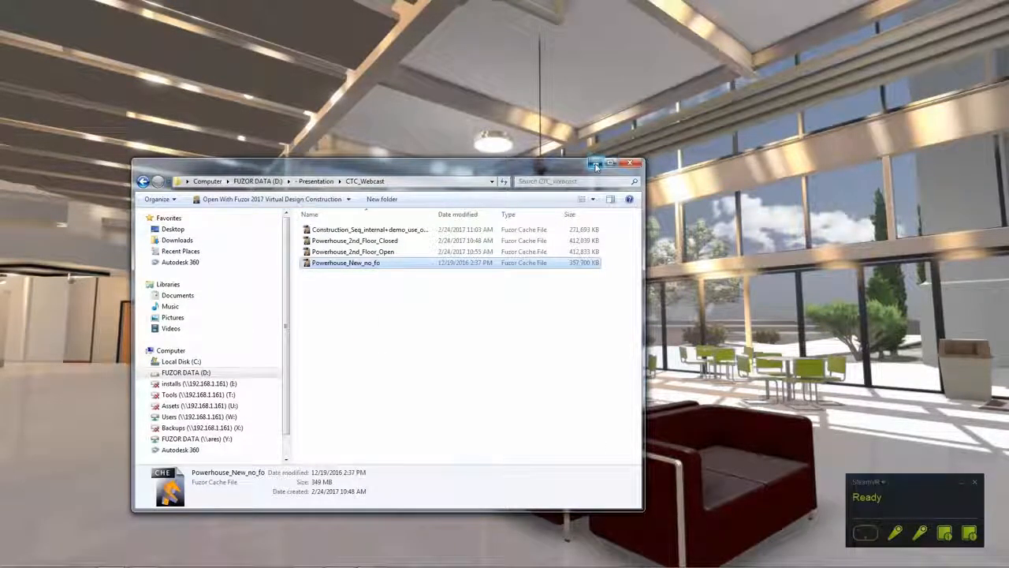
left_click(596, 164)
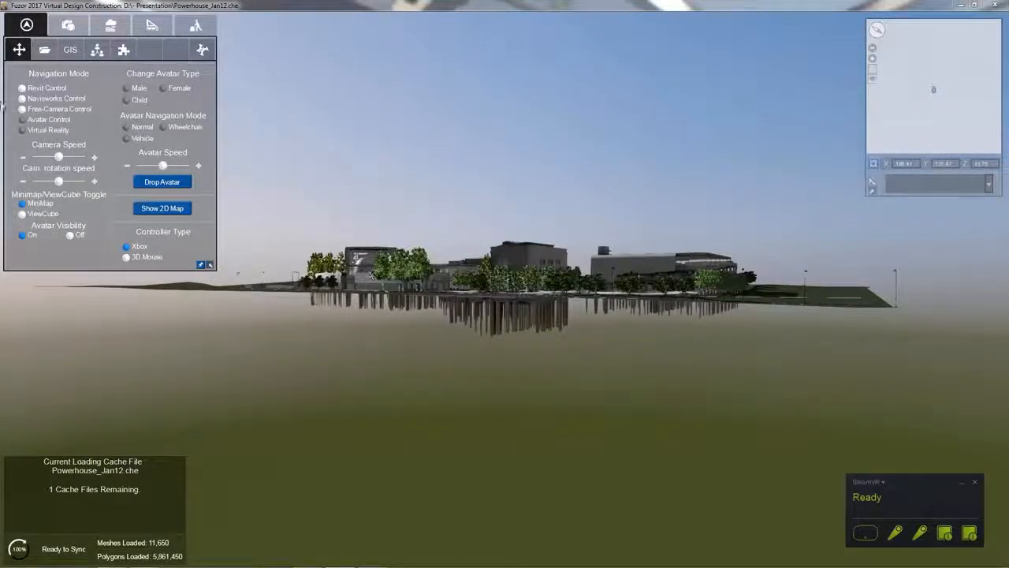
Set the navigation mode to Free-Camera Control and fly over the roof garden to the building's glazed facade
left_click(20, 110)
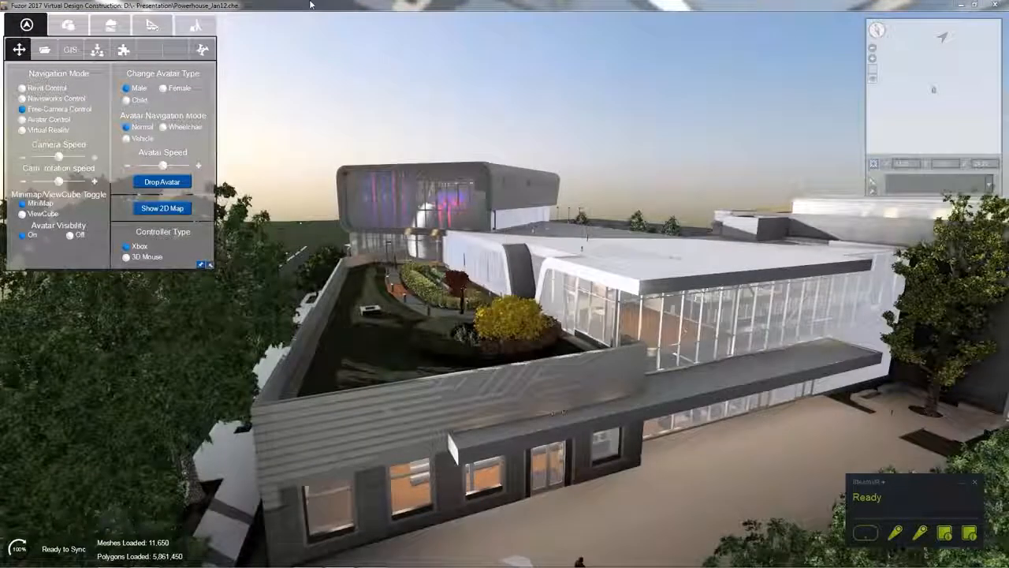
left_click(352, 99)
scroll(353, 99, "up", 1)
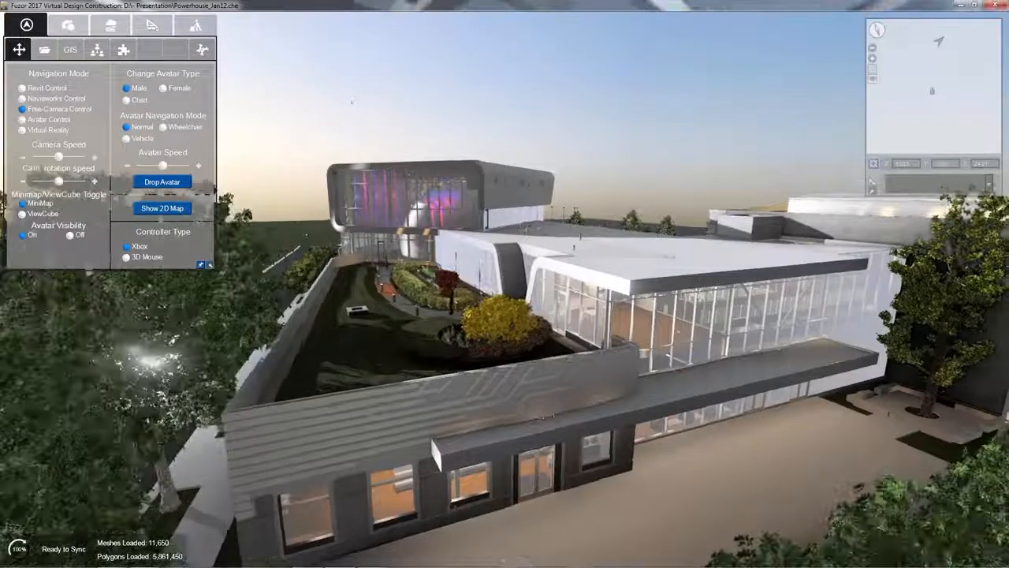
scroll(657, 407, "up", 2)
scroll(656, 407, "up", 1)
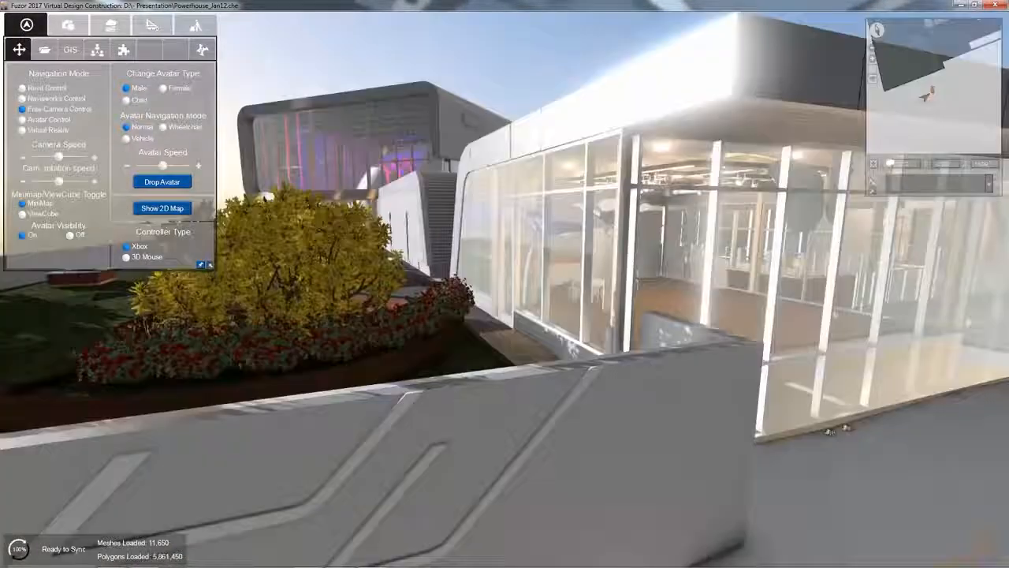
scroll(656, 407, "up", 1)
middle_click_drag(483, 364, 483, 201)
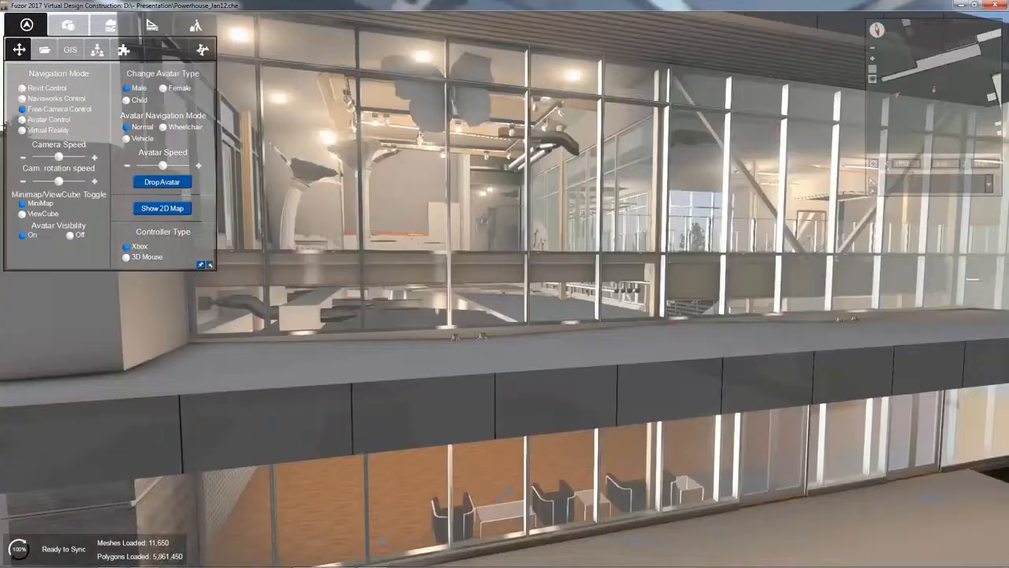
Fly through the glazing into the café hall and frame the overhead pipes beside the stairs
scroll(685, 378, "up", 2)
scroll(685, 378, "up", 2)
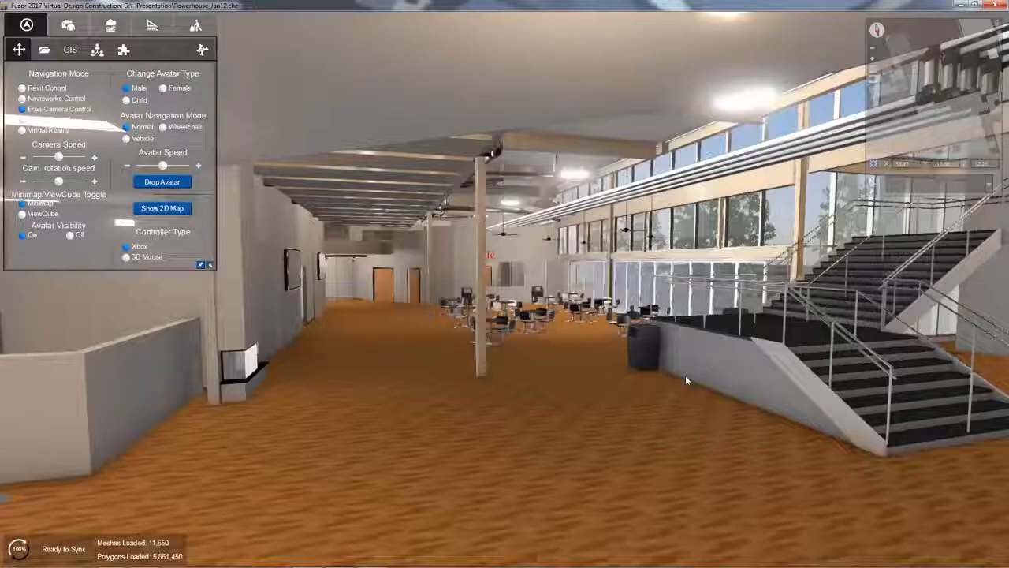
scroll(685, 379, "up", 2)
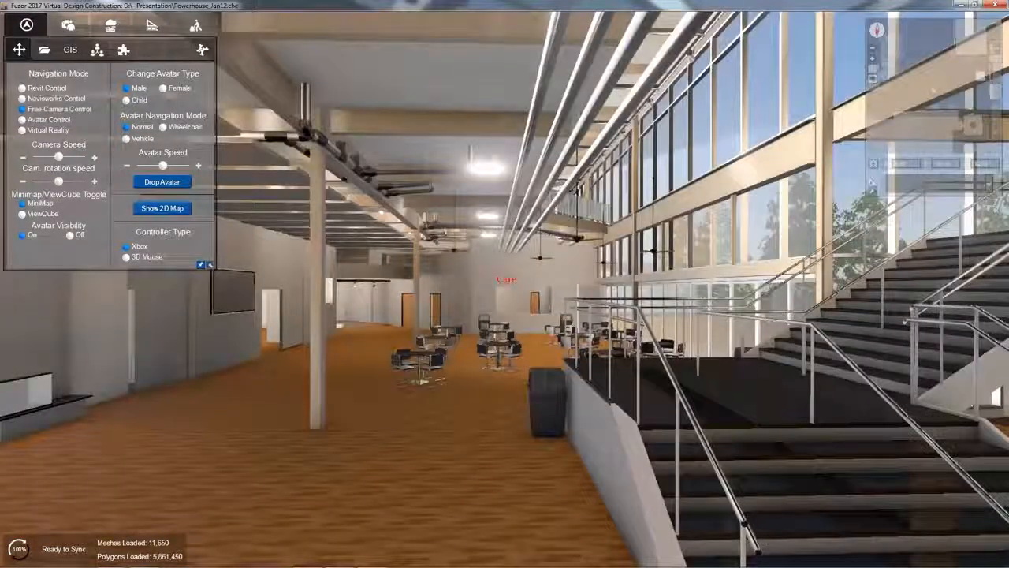
middle_click_drag(685, 378, 713, 417)
scroll(505, 284, "down", 2)
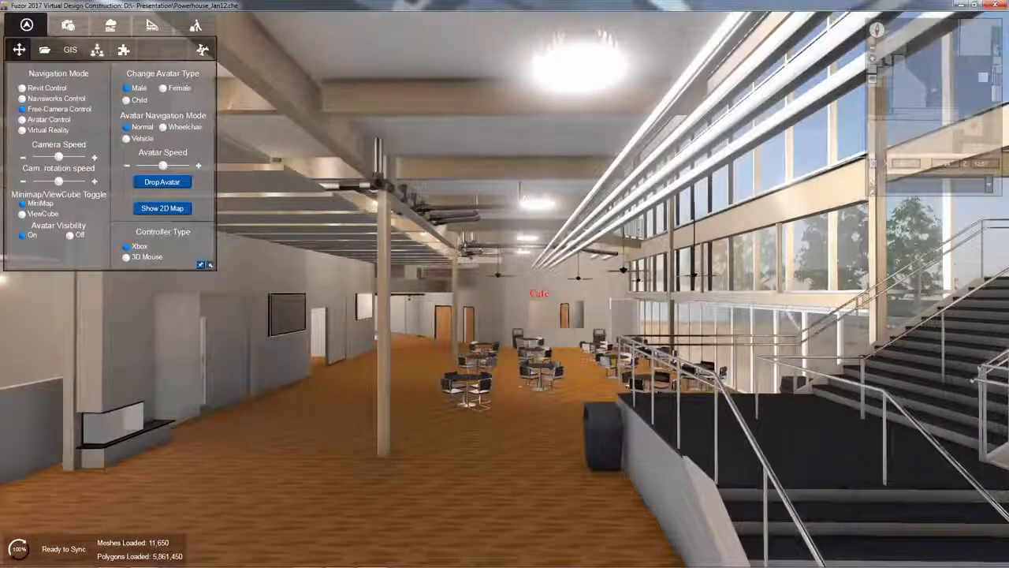
scroll(505, 284, "down", 2)
right_click_drag(505, 283, 489, 328)
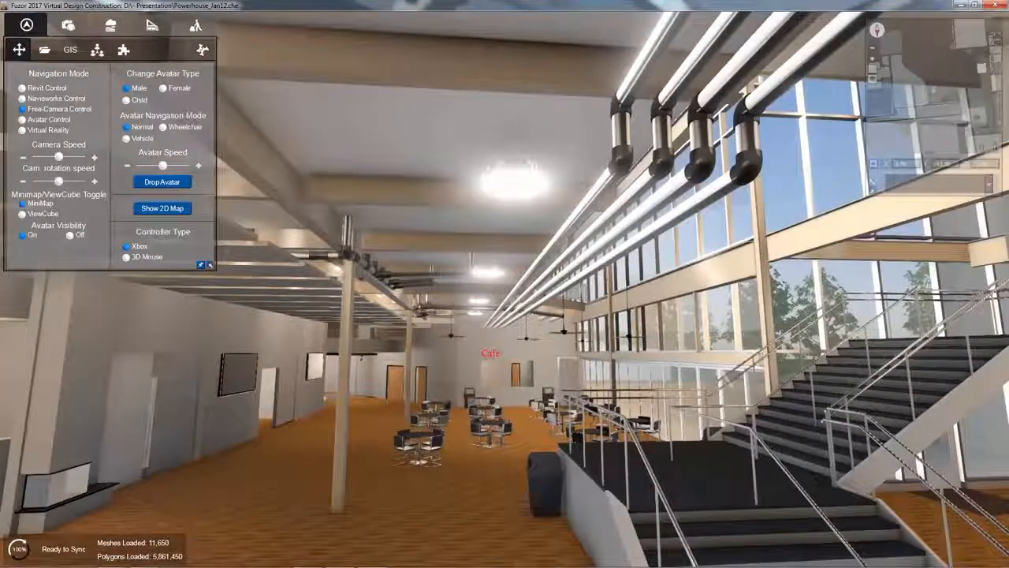
Set the sun study time to 3:27 PM and select one of the overhead copper pipes in the café hall
left_click(111, 25)
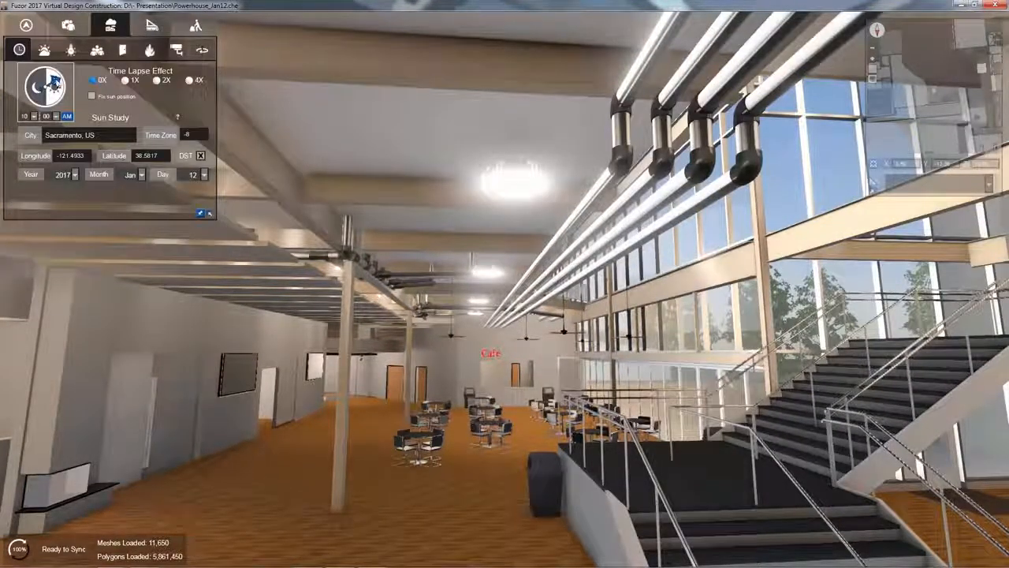
left_click_drag(54, 83, 66, 100)
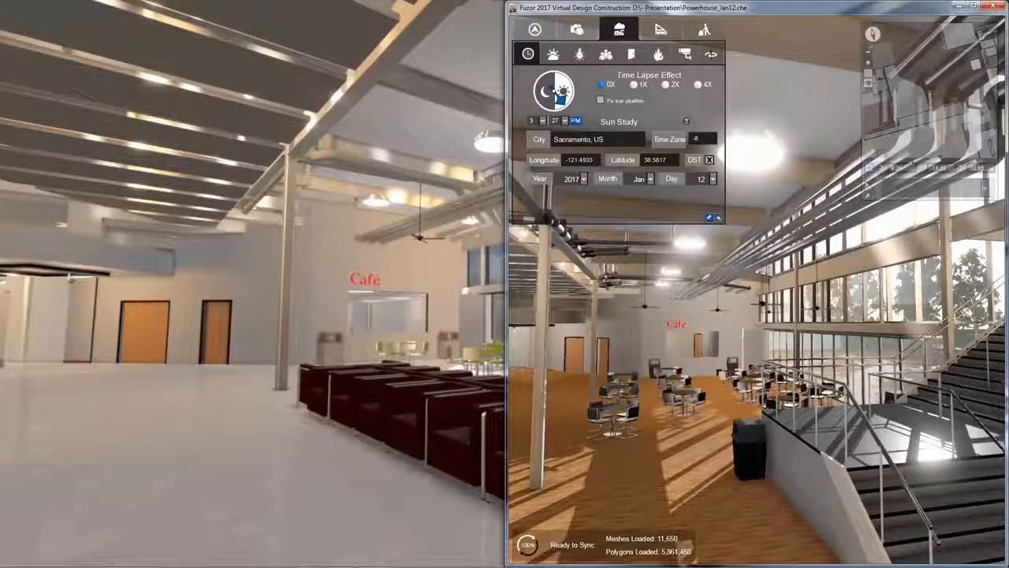
left_click(815, 210)
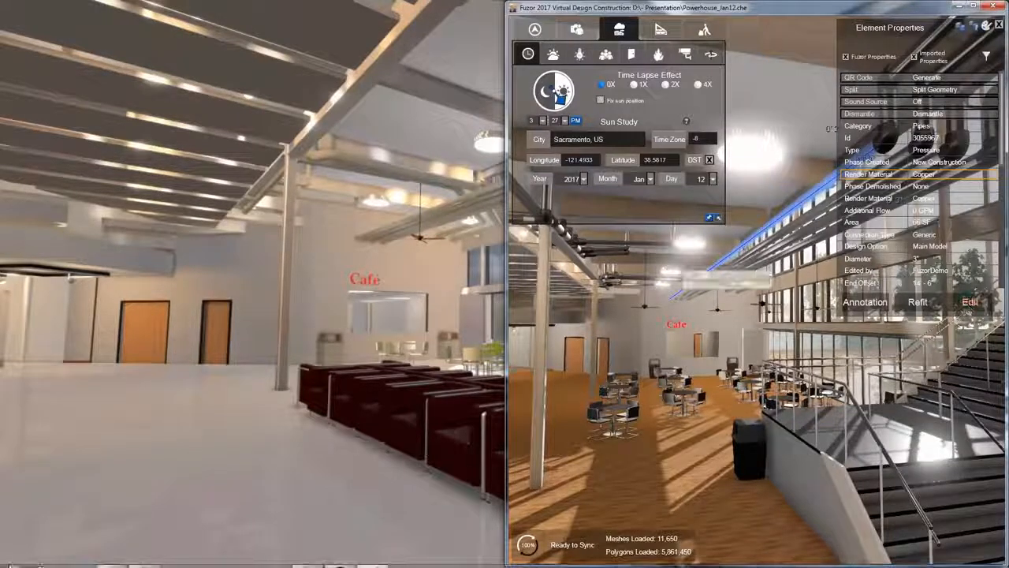
Switch to Revit Architecture 2014 and launch Fuzor from its plugin for the Powerhouse Science Center project
left_click(9, 561)
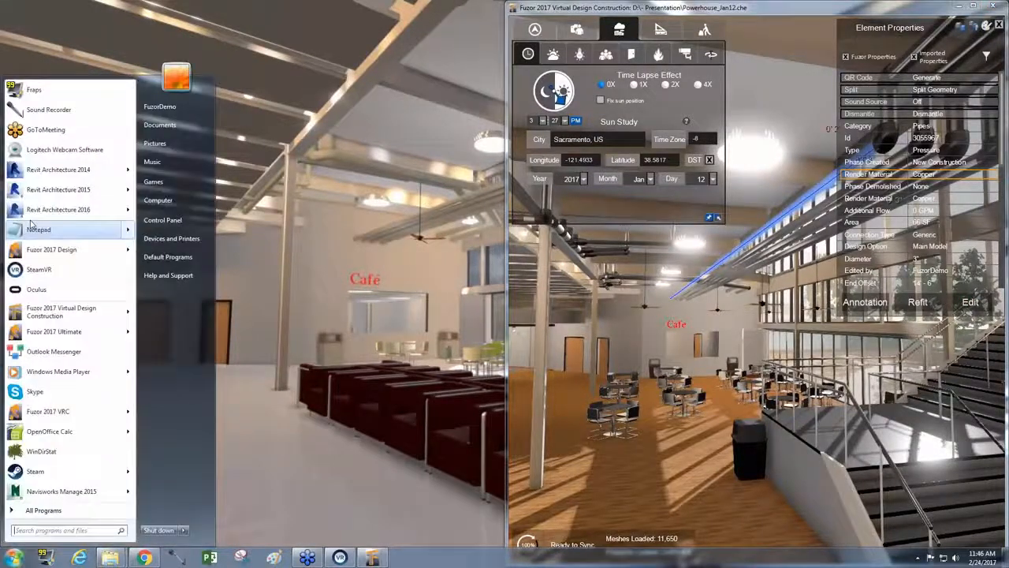
left_click(39, 172)
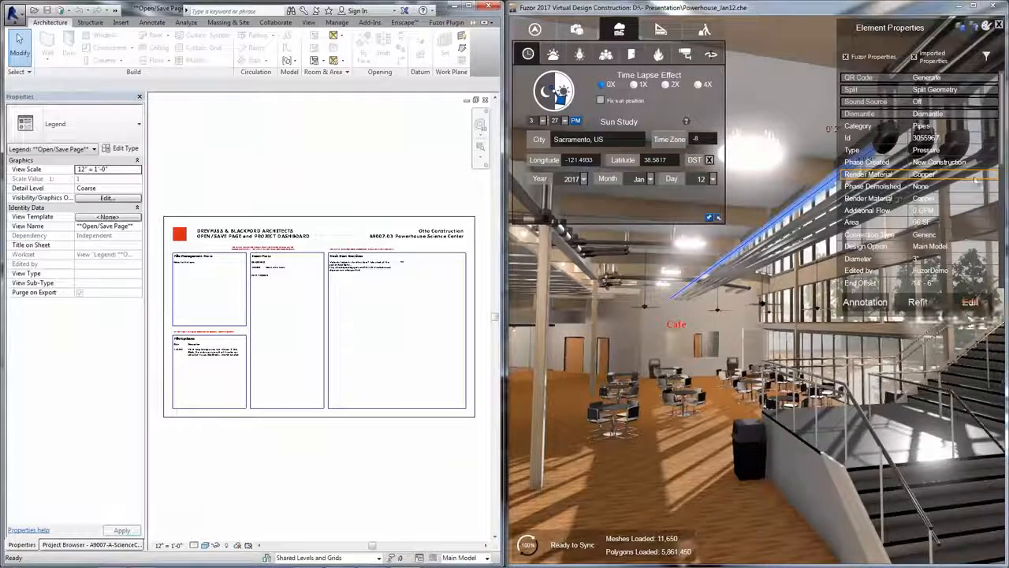
left_click(445, 23)
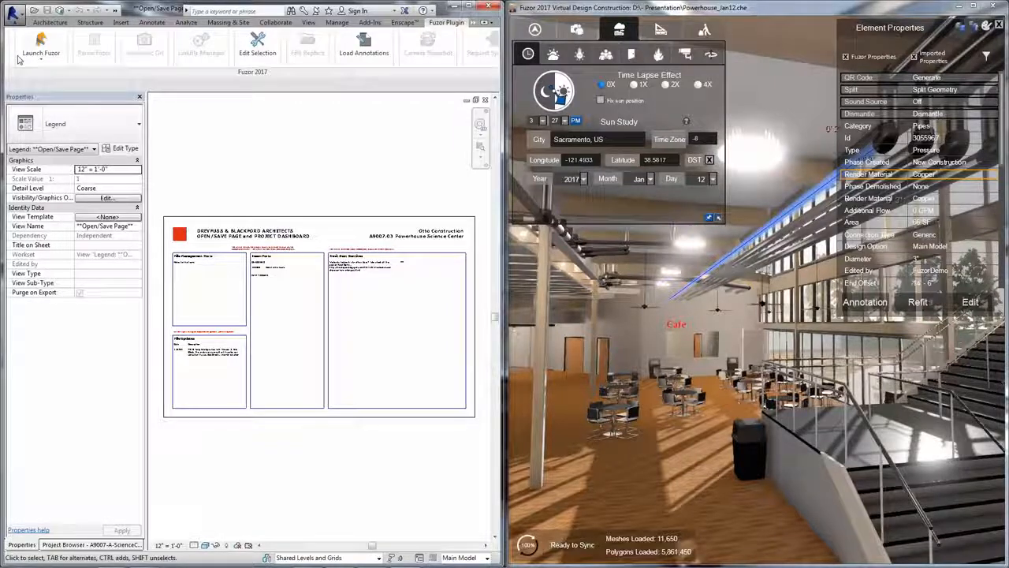
left_click(41, 58)
left_click(48, 78)
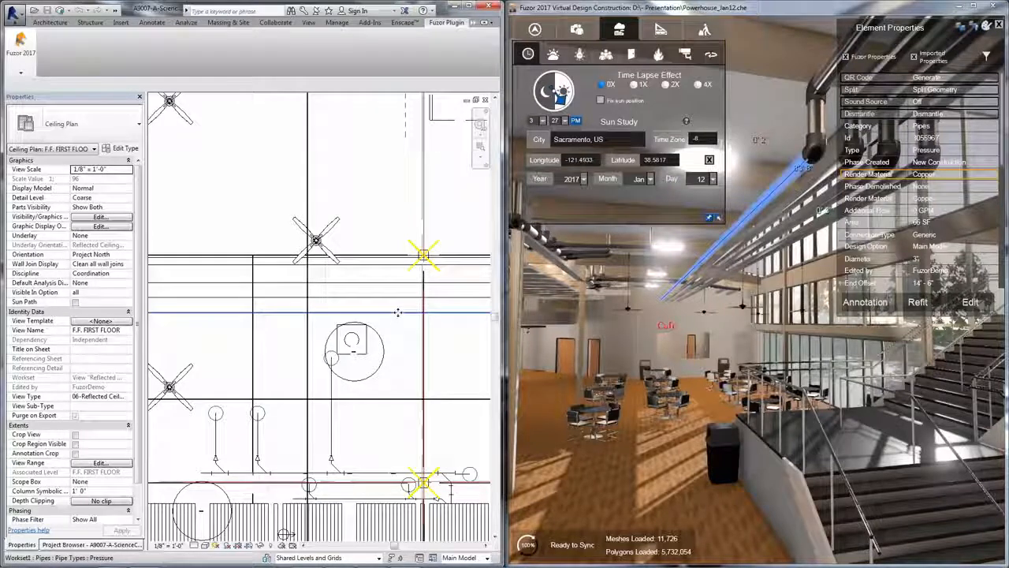
Move the outer pressure pipe away from the parallel pipes in Revit's F.F. FIRST FLOOR ceiling plan and deselect it
left_click_drag(397, 318, 397, 340)
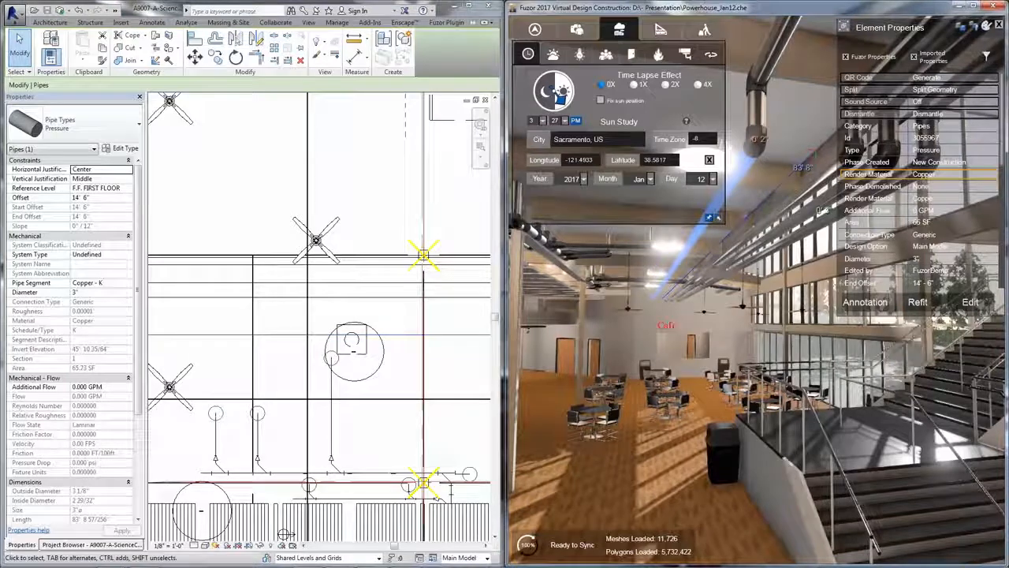
key("Escape")
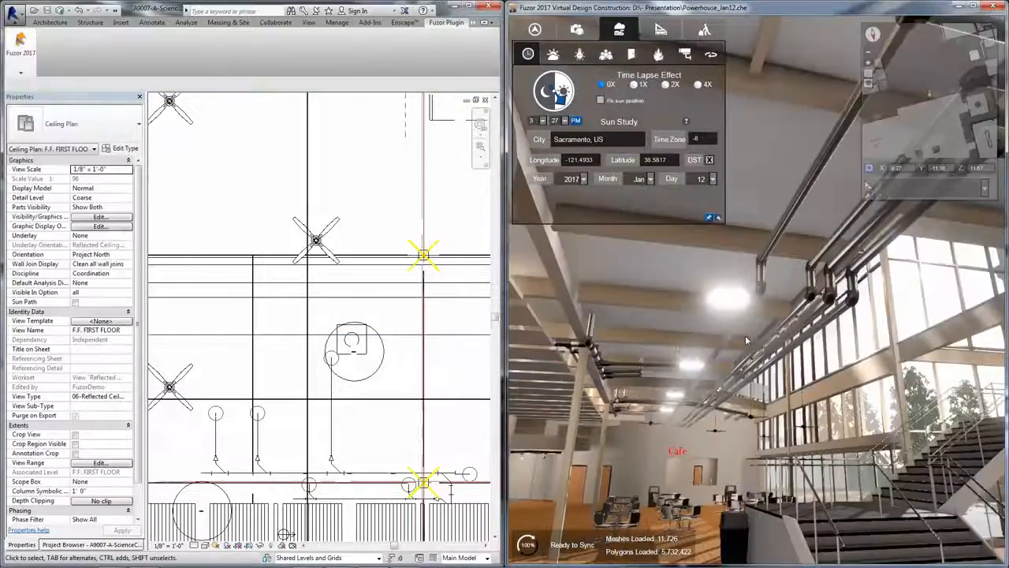
Refit the long pipe next to the separated one in Fuzor, shifting it sideways along the Z axis with the Move Tool
scroll(744, 335, "down", 3)
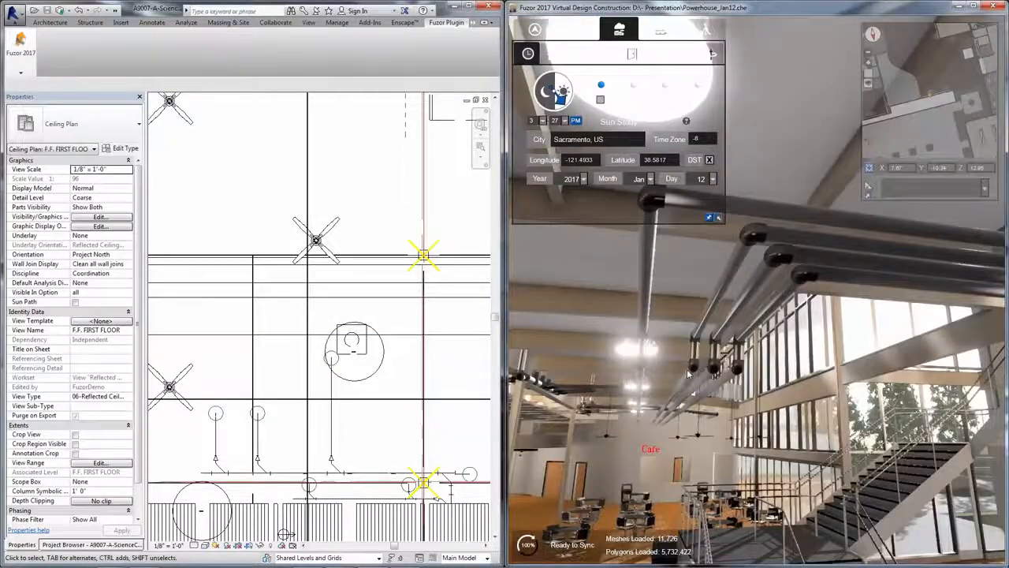
scroll(710, 387, "up", 3)
scroll(739, 396, "down", 2)
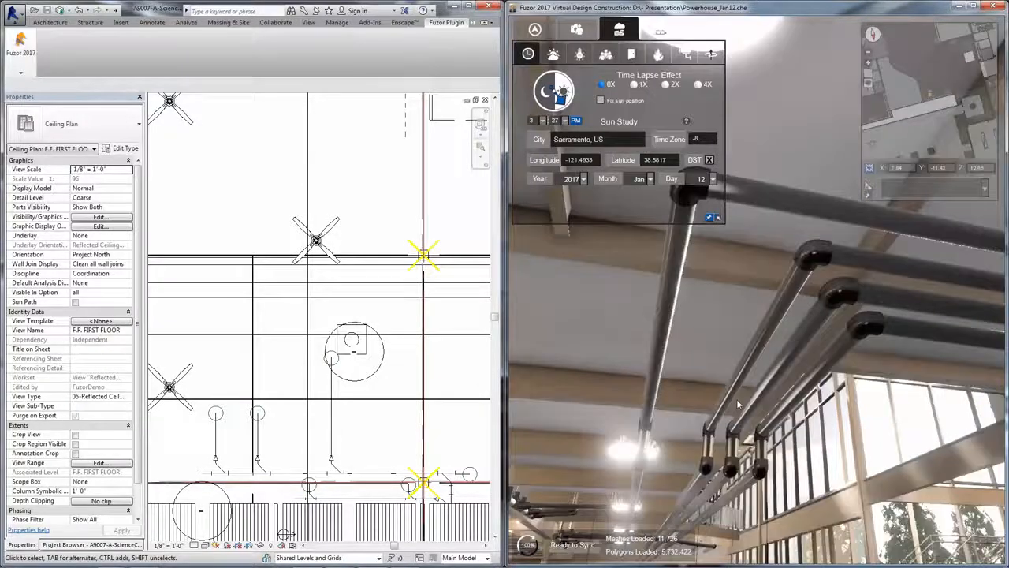
scroll(738, 405, "up", 2)
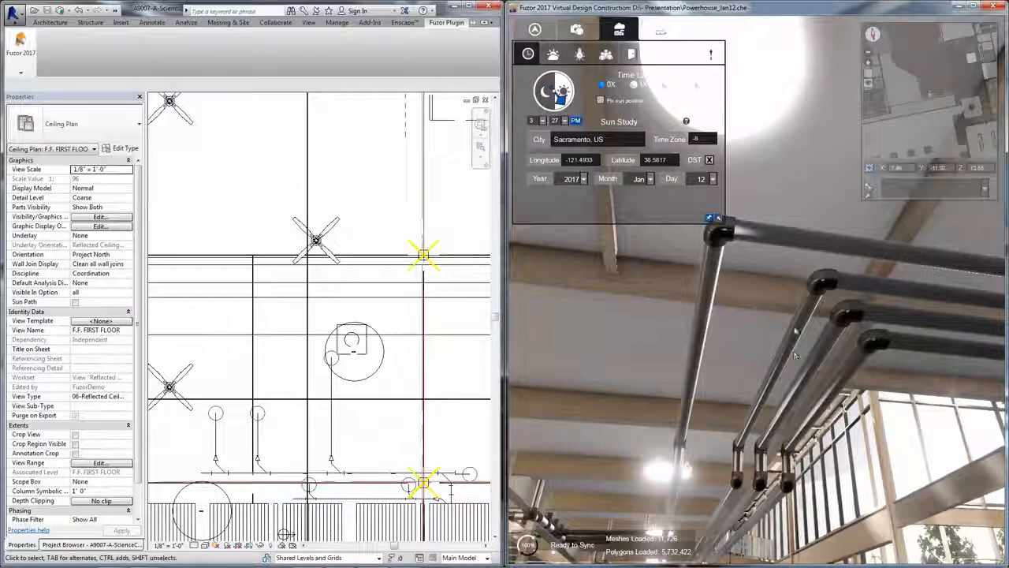
left_click(795, 331)
left_click(919, 303)
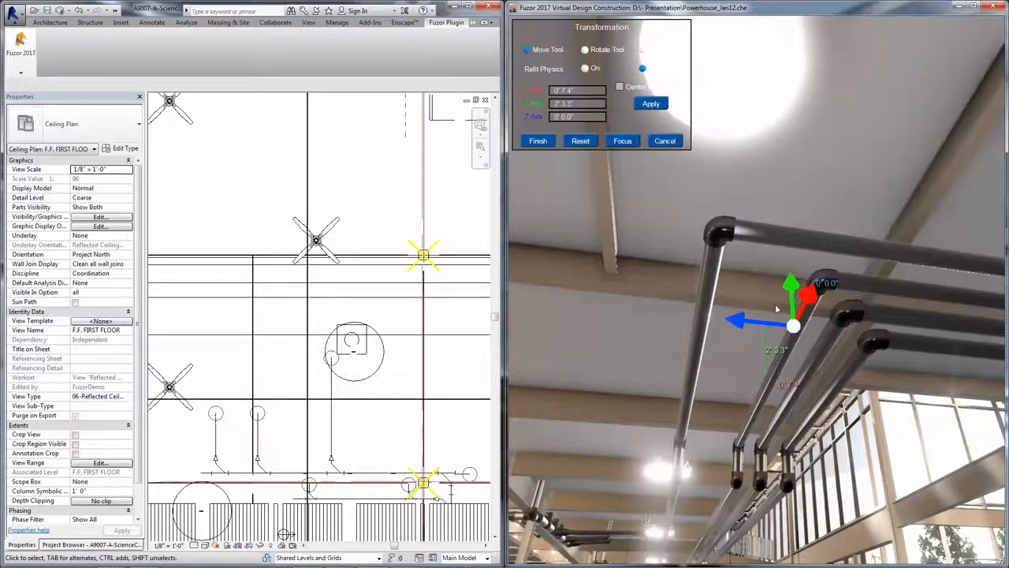
left_click_drag(758, 326, 690, 280)
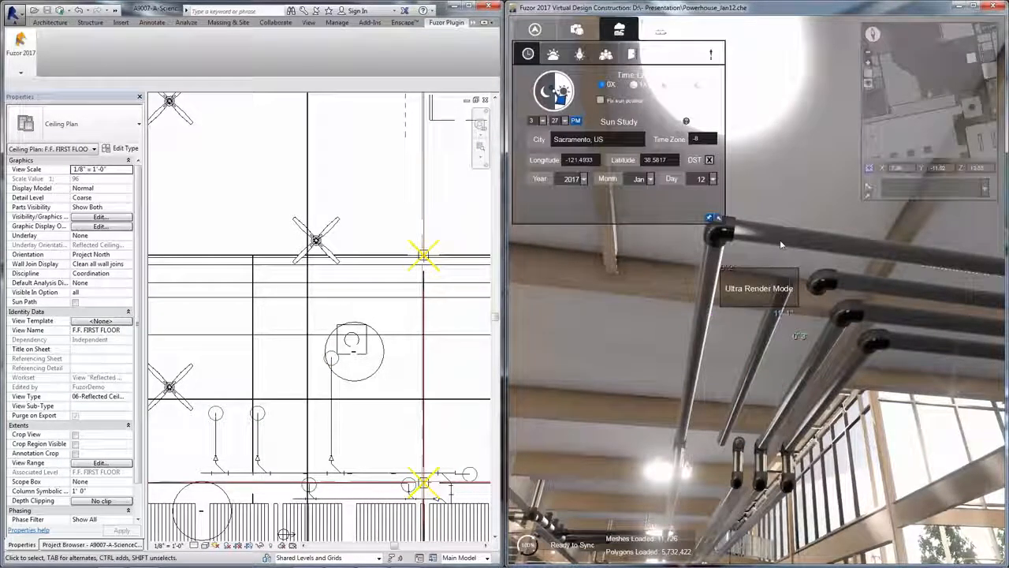
Refit the outermost crosswise pipe by raising it above its elbow with the Move Tool, and finish the transformation
left_click(788, 227)
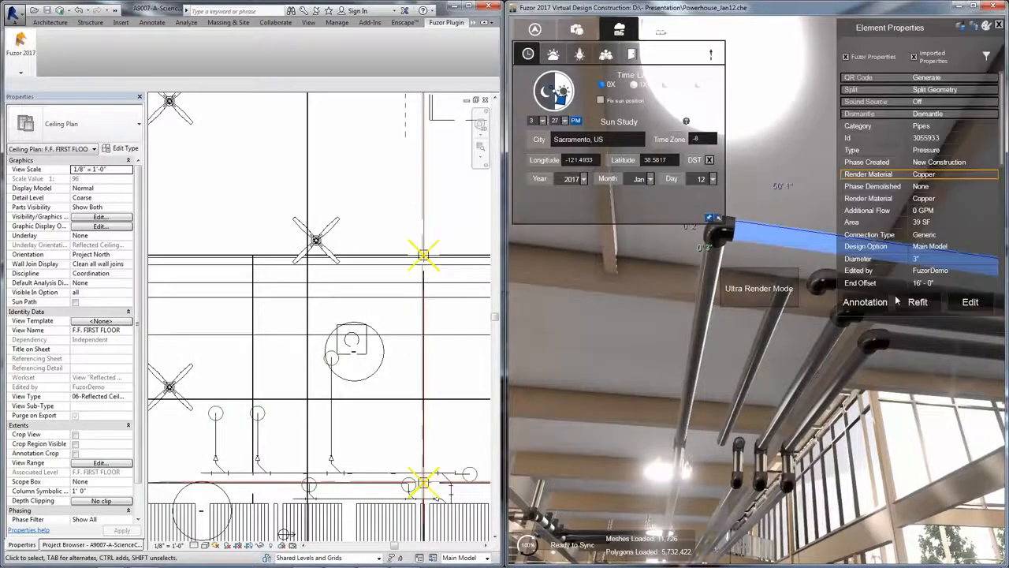
left_click(919, 301)
left_click_drag(793, 202, 809, 150)
left_click(537, 141)
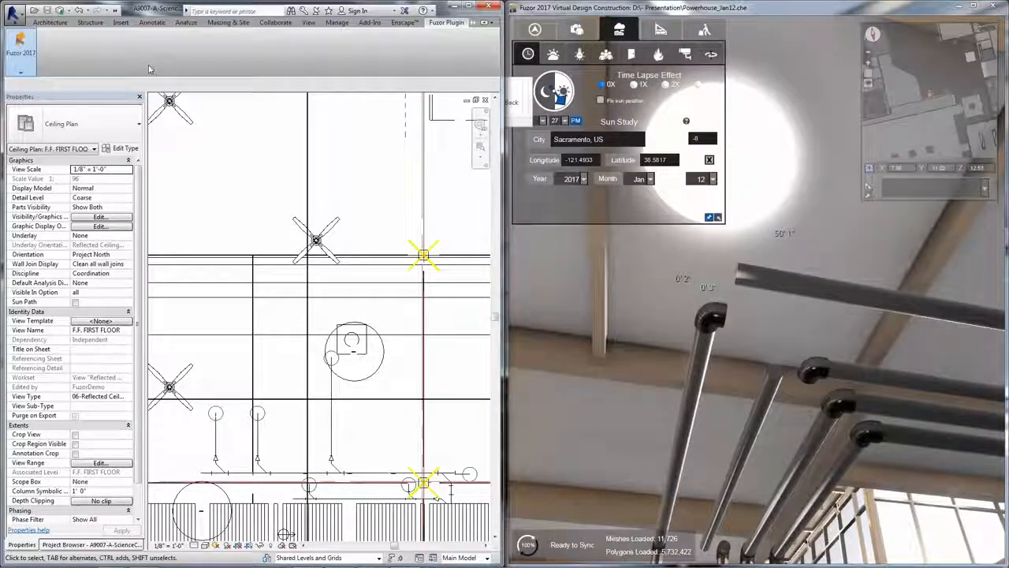
Request a sync back from Fuzor in Revit, sync both Object Refit pipe moves into the Revit model, and exit the sync panel
mouse_move(21, 51)
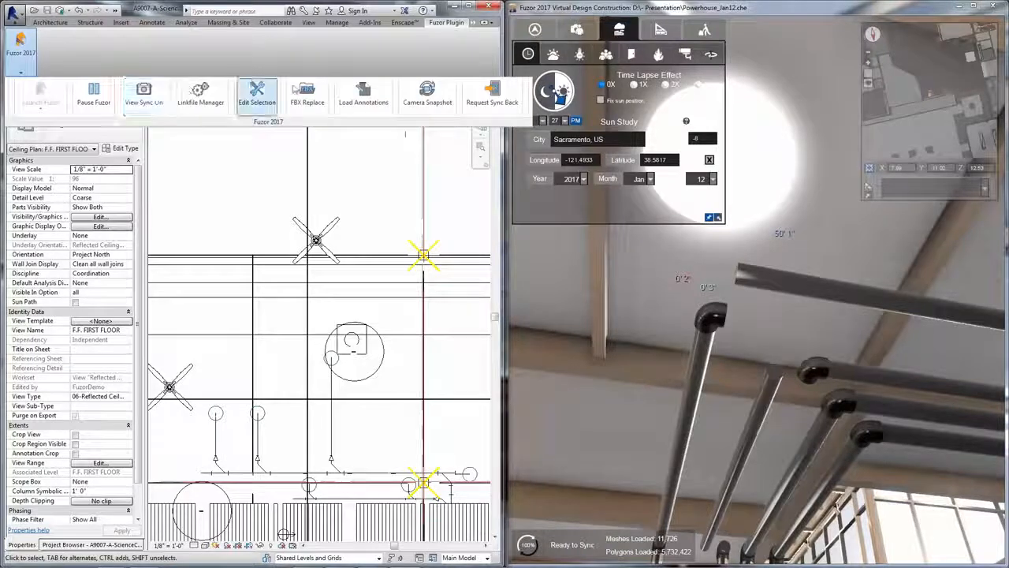
left_click(495, 89)
left_click(493, 91)
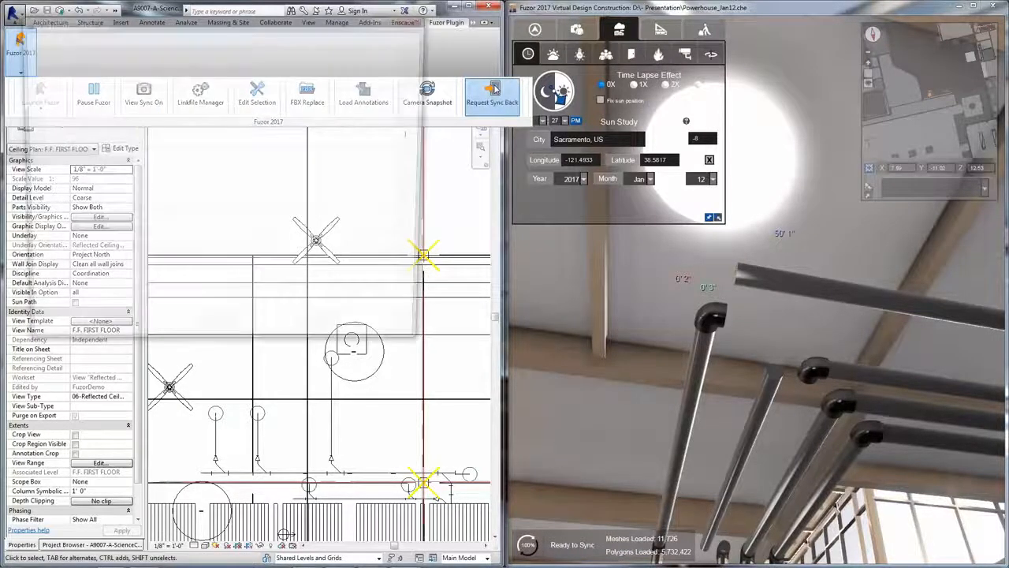
left_click_drag(267, 25, 350, 122)
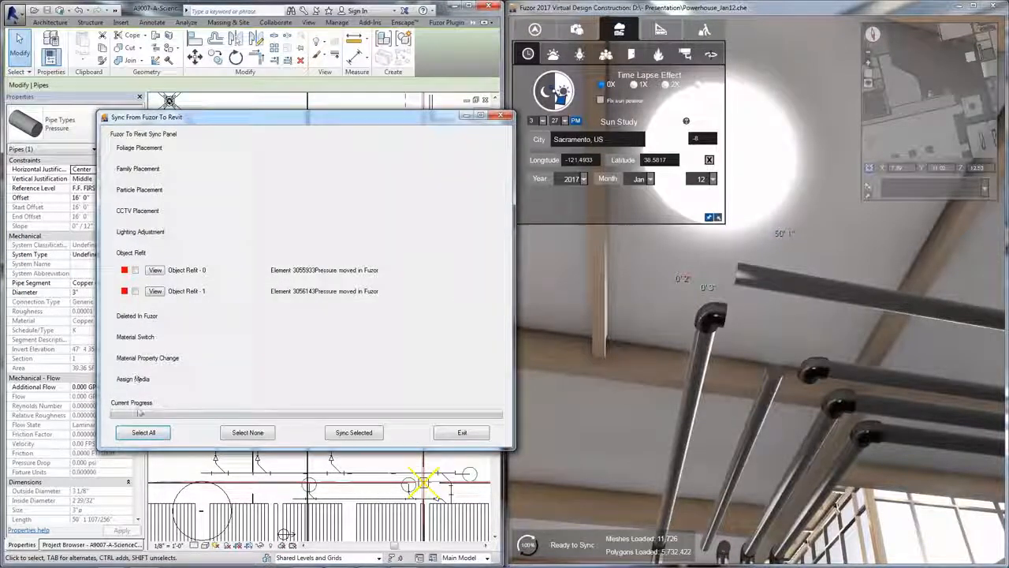
left_click_drag(227, 118, 184, 44)
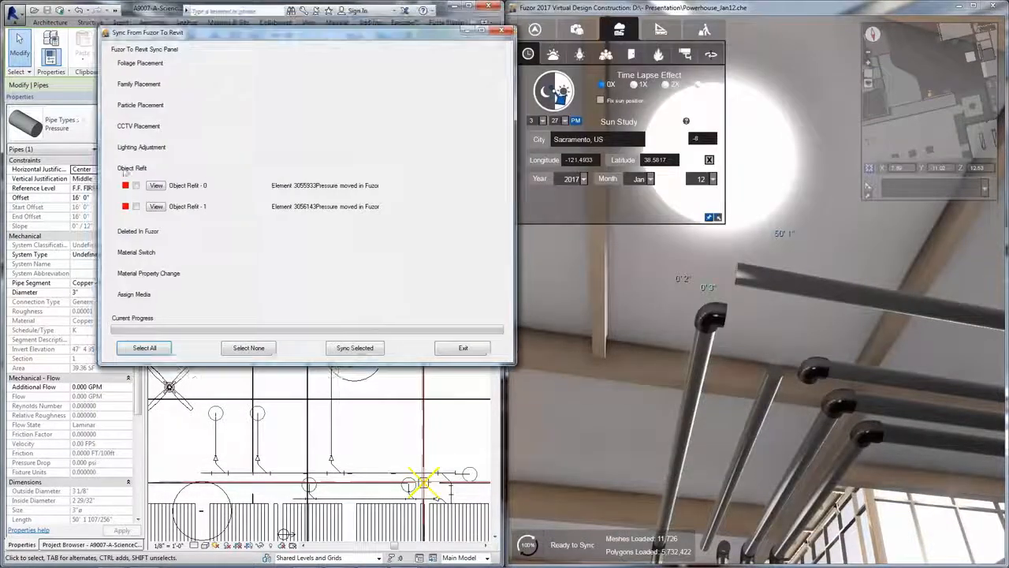
left_click(355, 347)
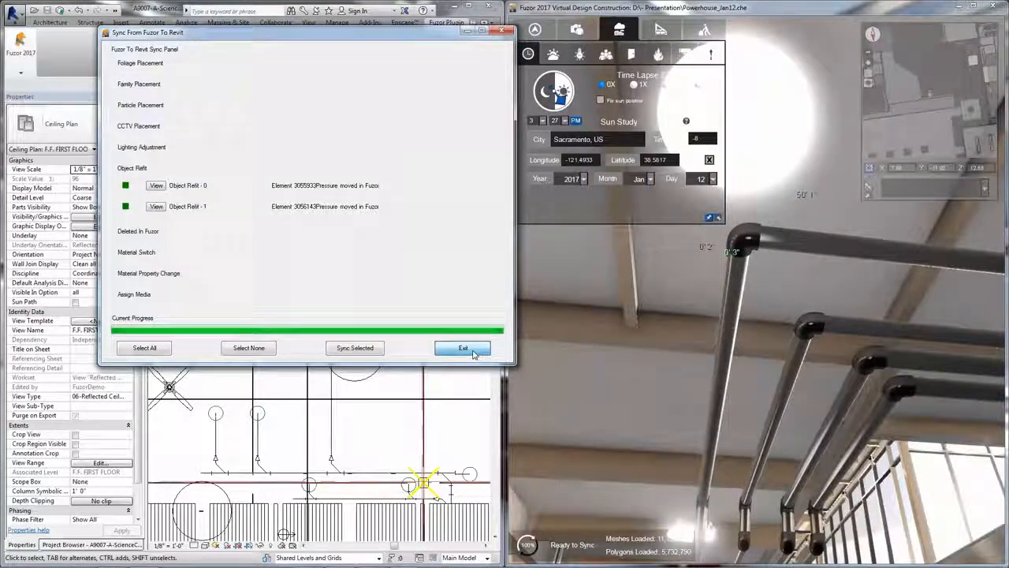
left_click(465, 348)
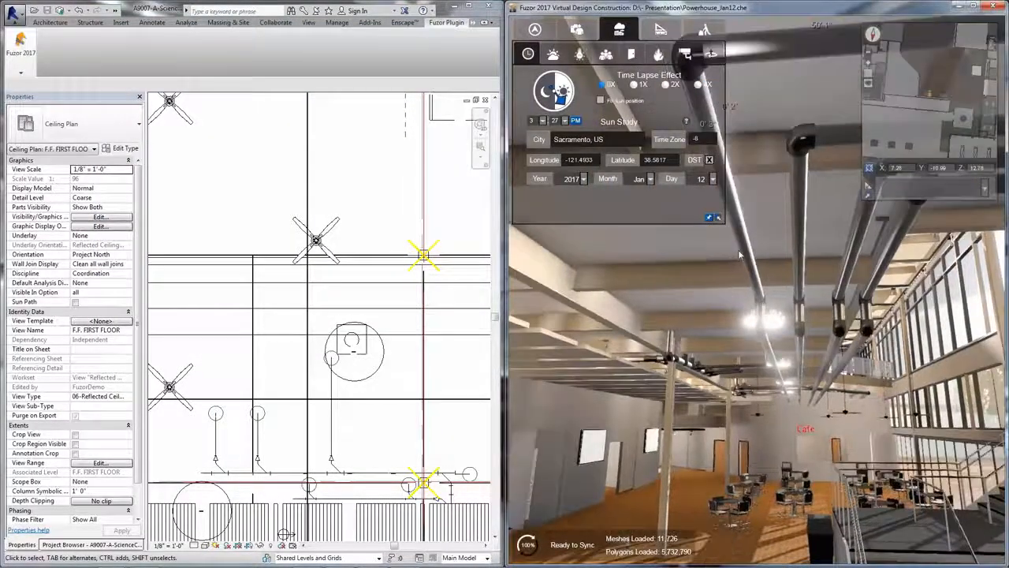
Create a new clash test in Fuzor's Clash Manager and name it Struct vs MP
left_click(675, 30)
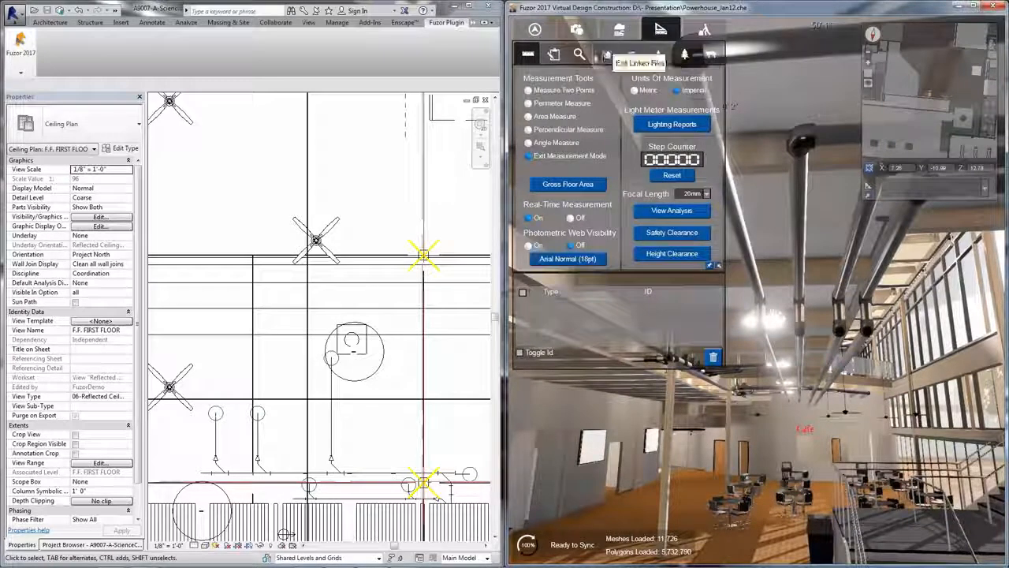
left_click(605, 54)
left_click(547, 208)
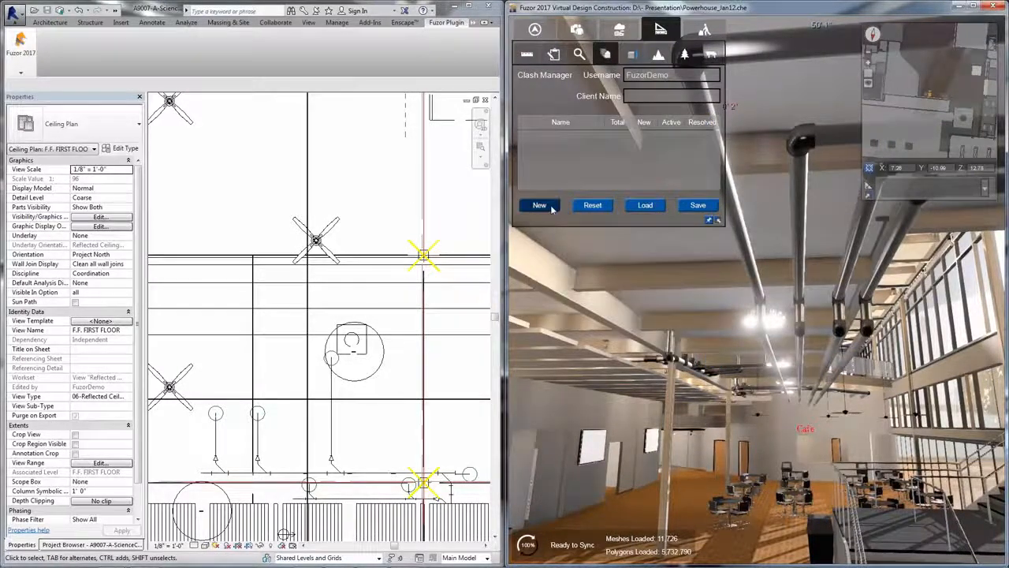
double_click(557, 139)
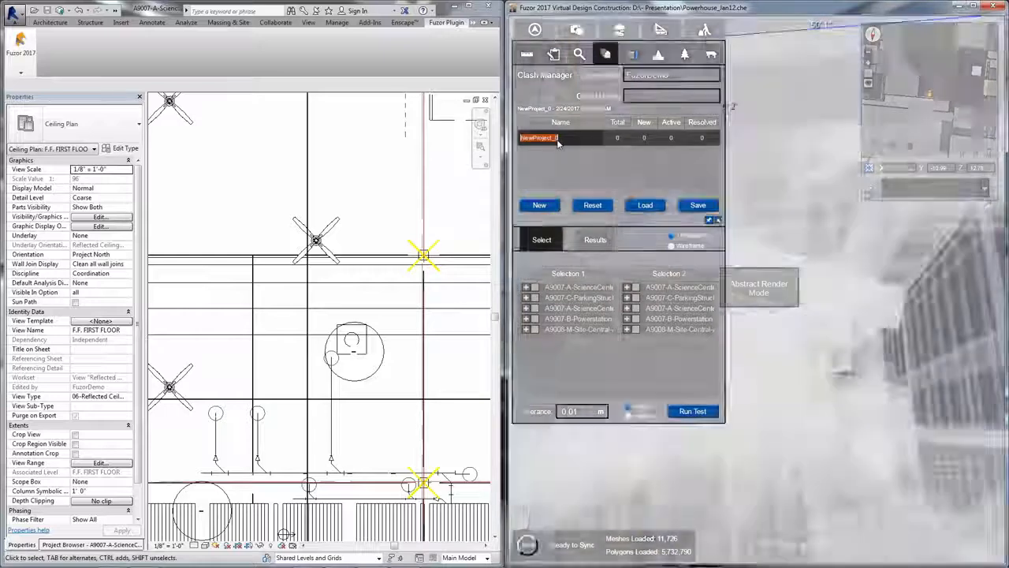
type("Struct vs")
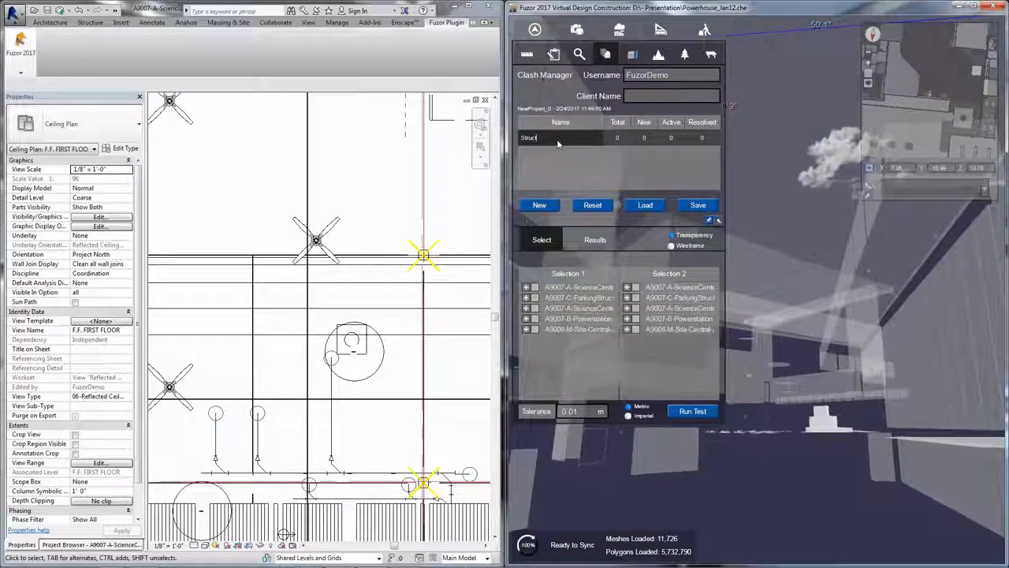
type(" MEP")
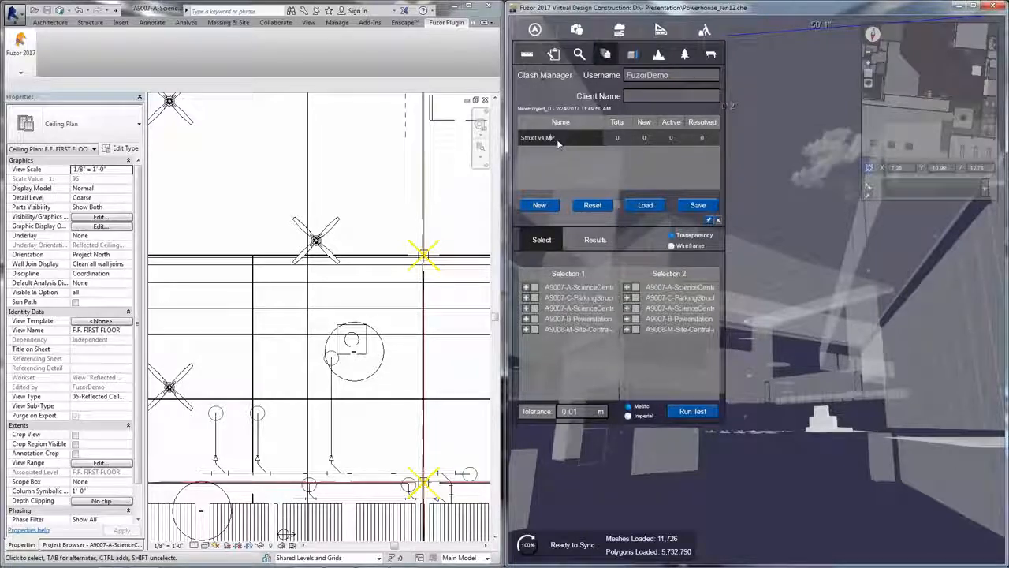
key("Return")
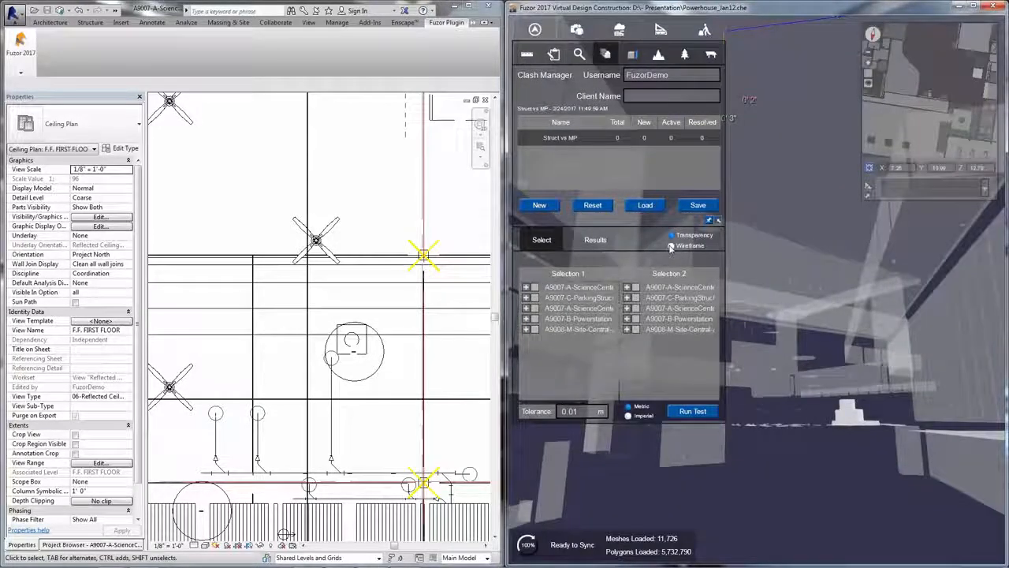
Include Structural Column and Structural Framing from the first A9007-A-ScienceCenter file in Selection 1 of the clash test
left_click(671, 246)
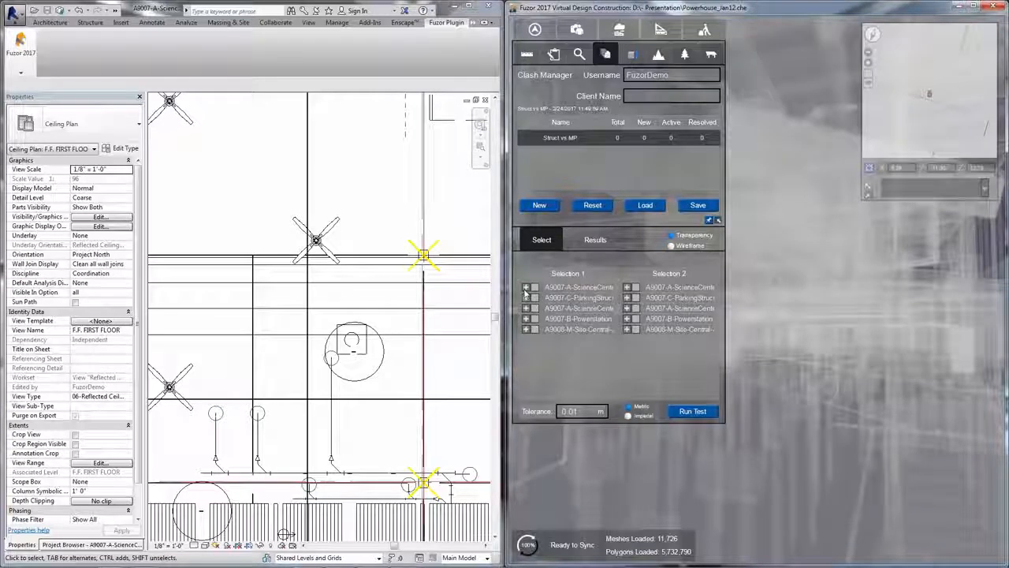
left_click(525, 287)
left_click(542, 318)
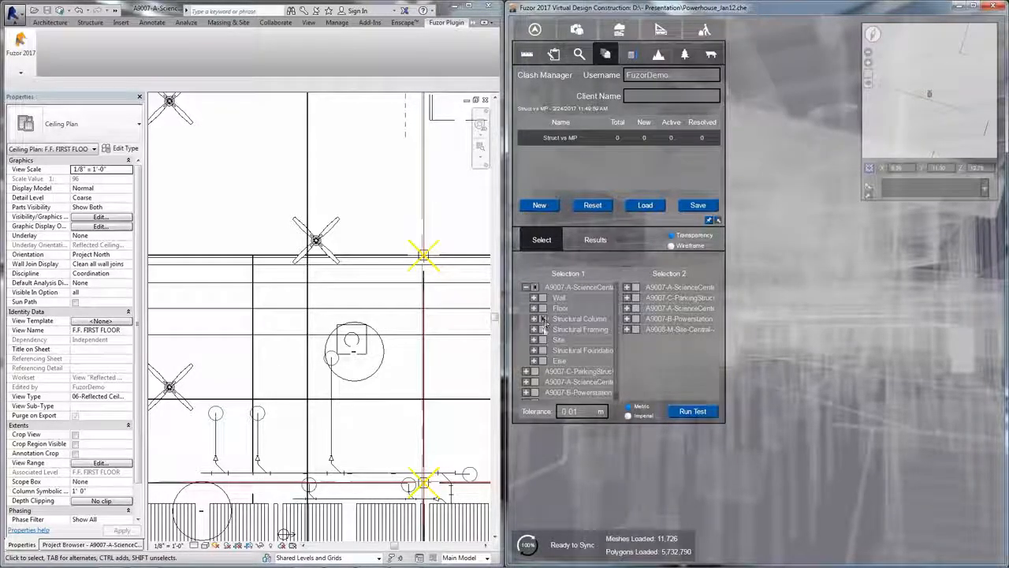
left_click(542, 328)
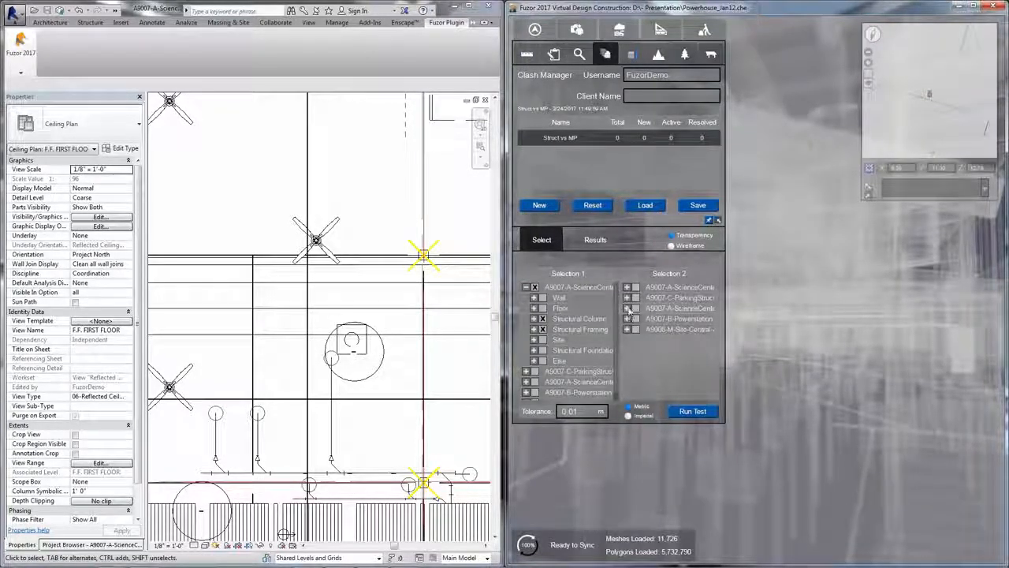
Include Pipes and Ducts from the second A9007-A-ScienceCenter file in Selection 2, then run the clash test and dismiss its summary
left_click(626, 308)
scroll(639, 332, "down", 3)
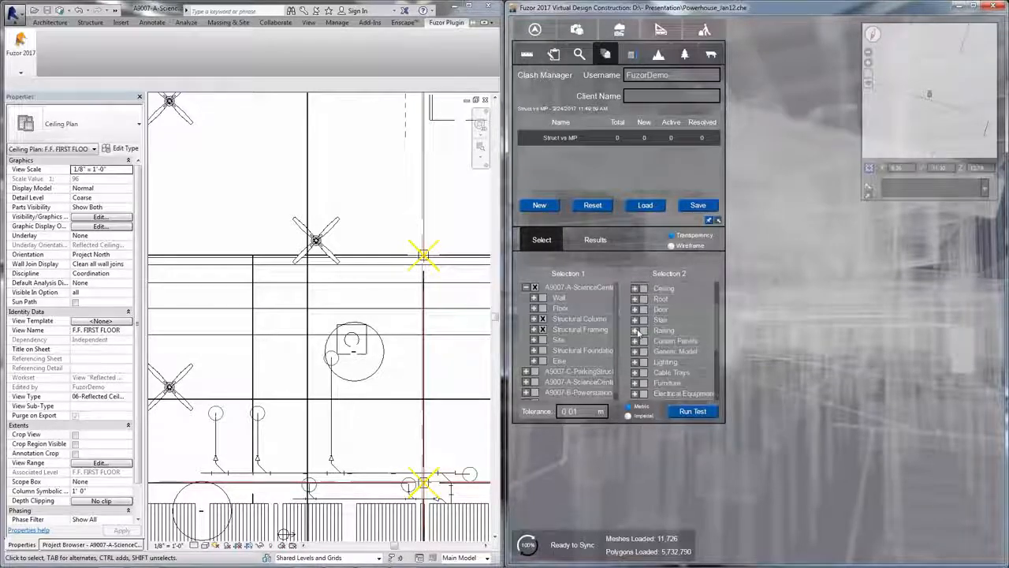
scroll(639, 332, "down", 3)
scroll(638, 335, "down", 5)
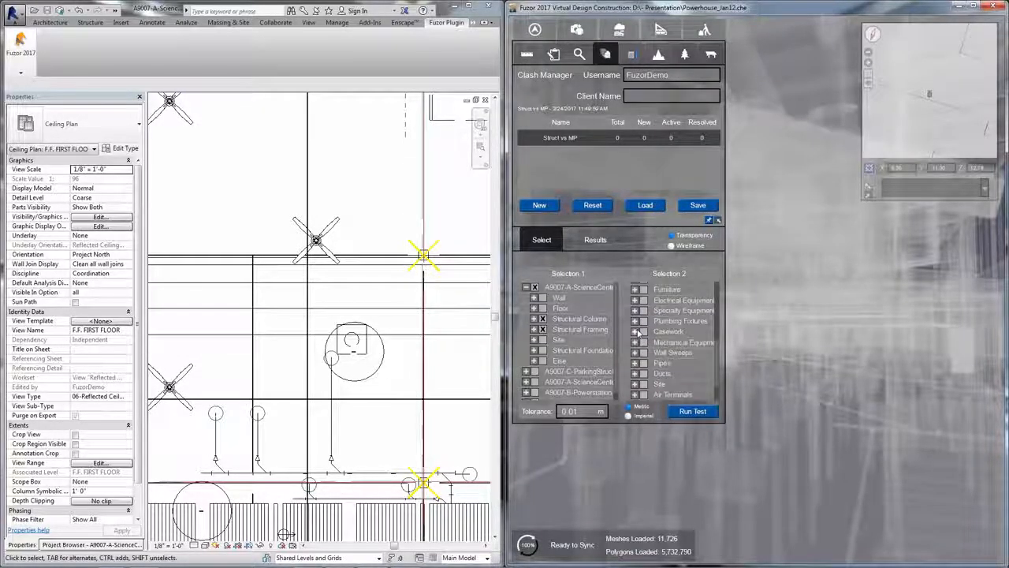
left_click(634, 335)
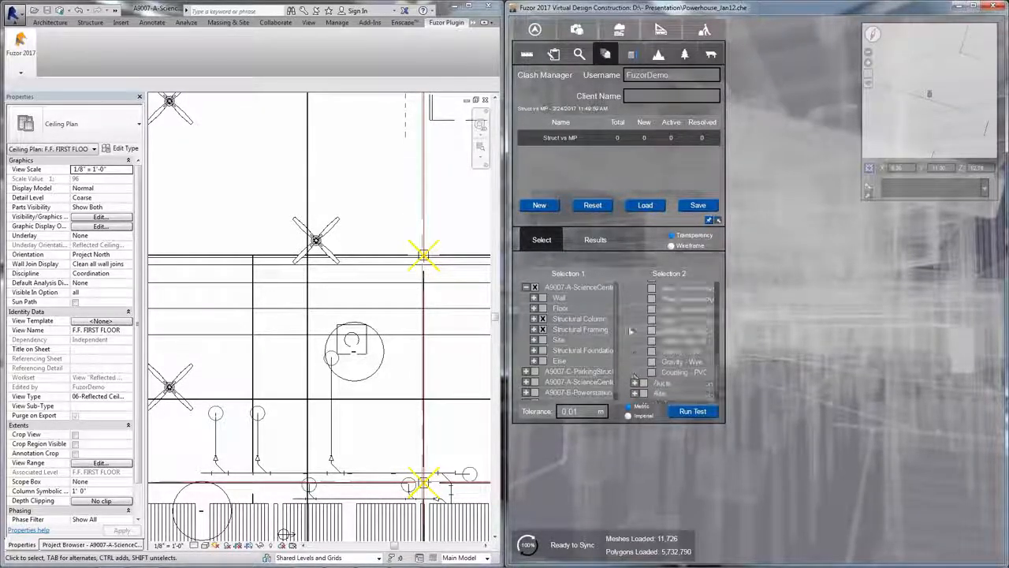
scroll(635, 323, "down", 1)
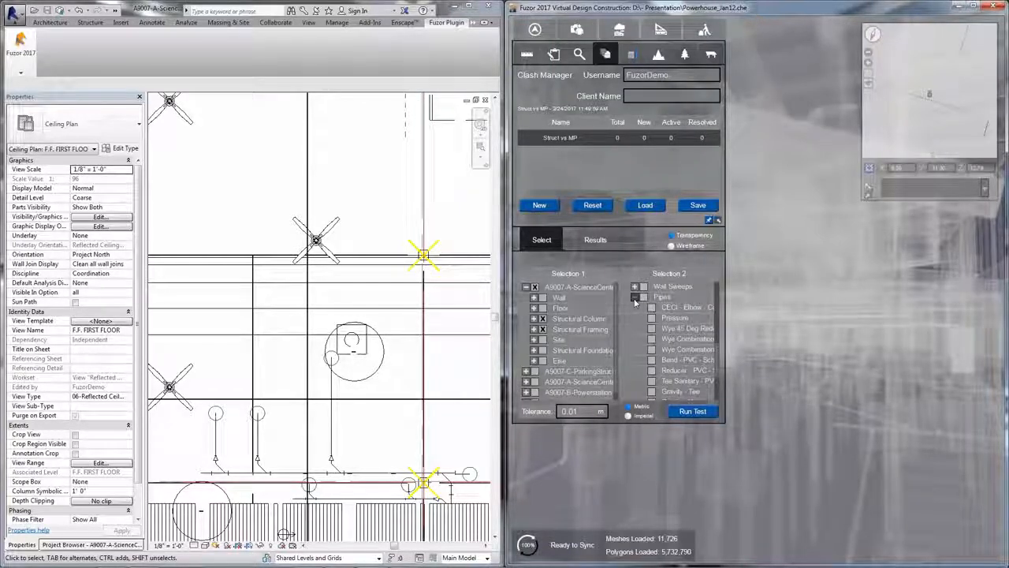
left_click(635, 298)
scroll(640, 355, "up", 2)
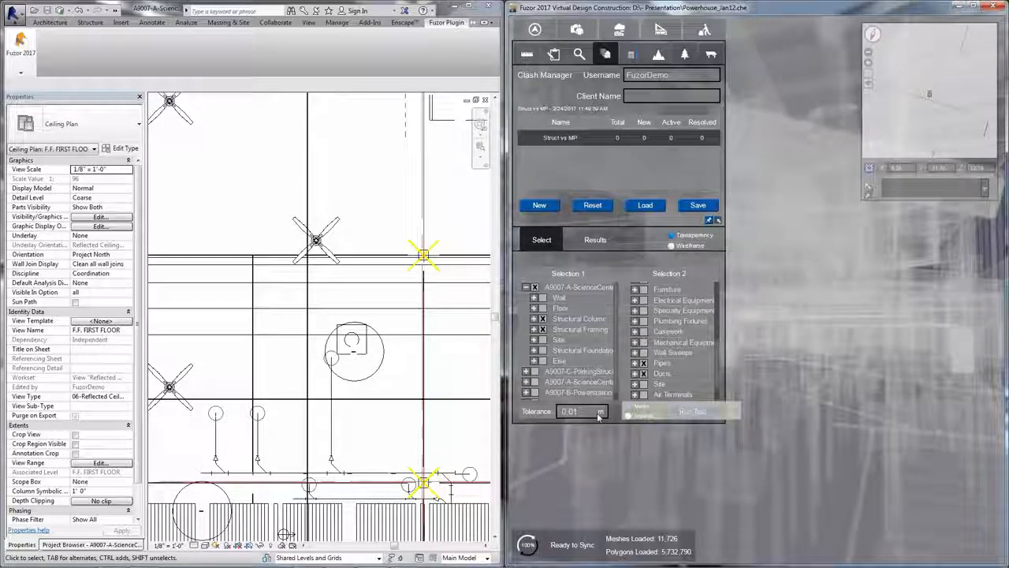
left_click(689, 412)
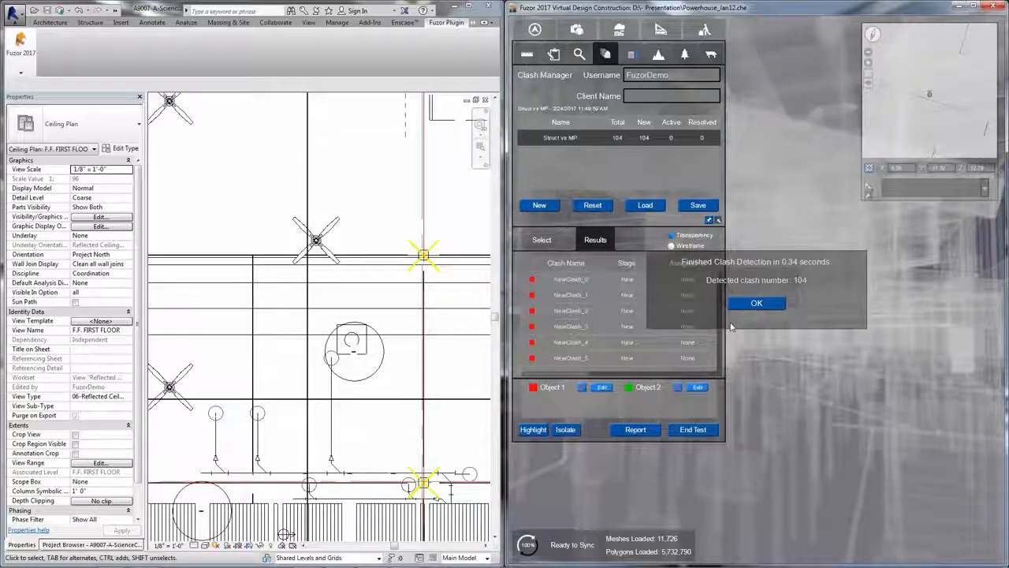
left_click(754, 304)
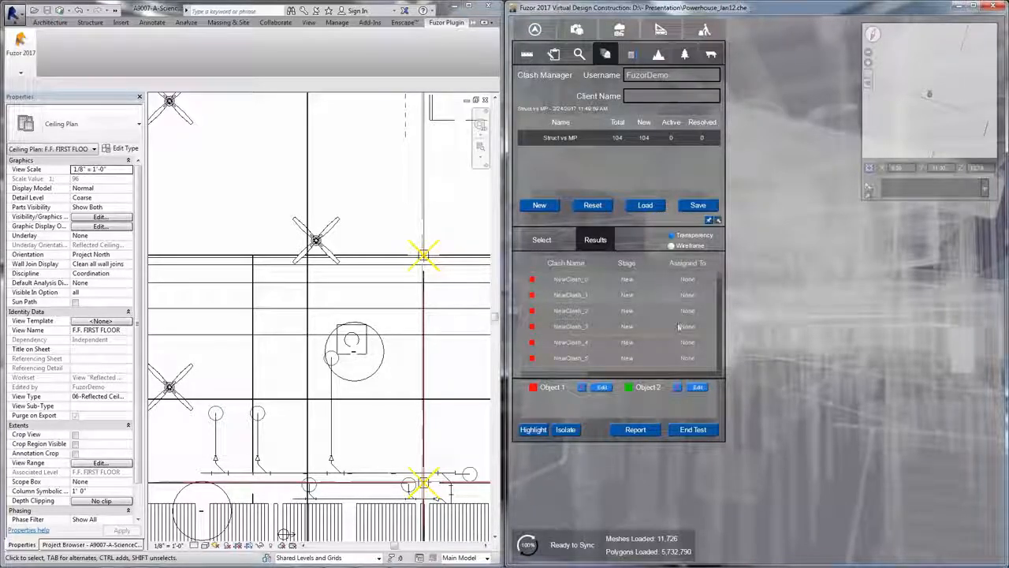
Highlight the clashing objects in the model and go to NewClash_0 and NewClash_1 in the results
left_click(535, 430)
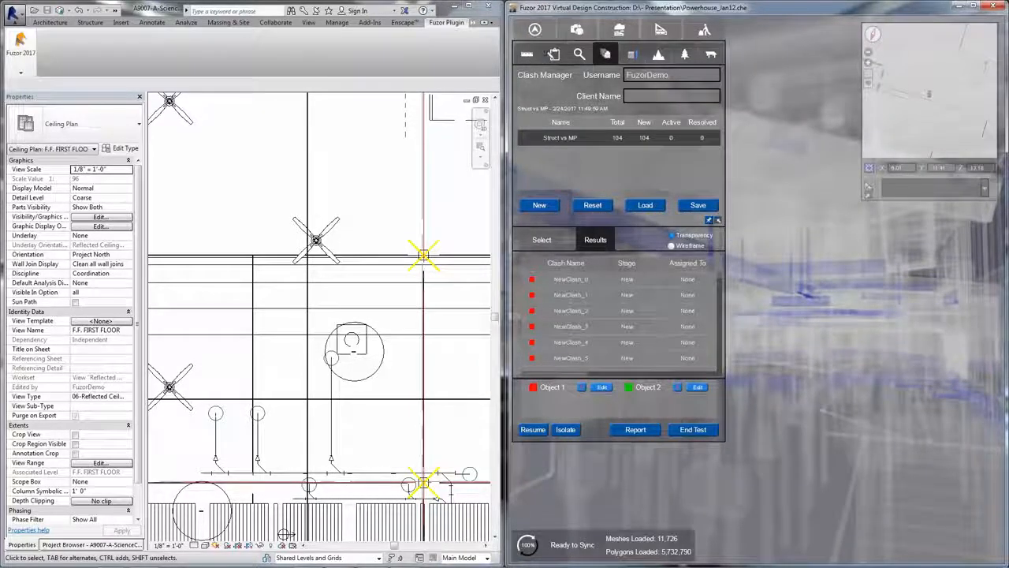
left_click(549, 284)
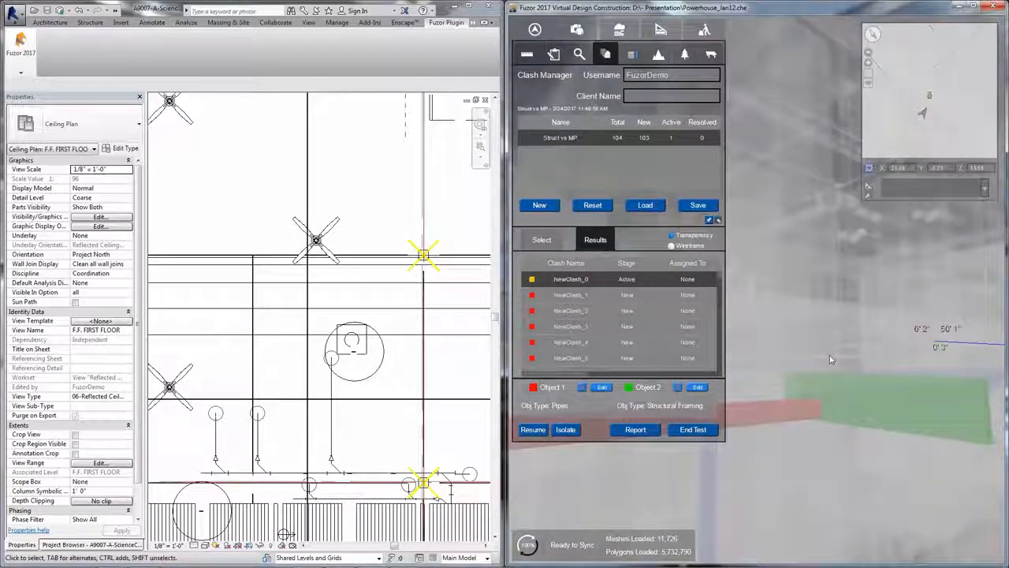
left_click(564, 296)
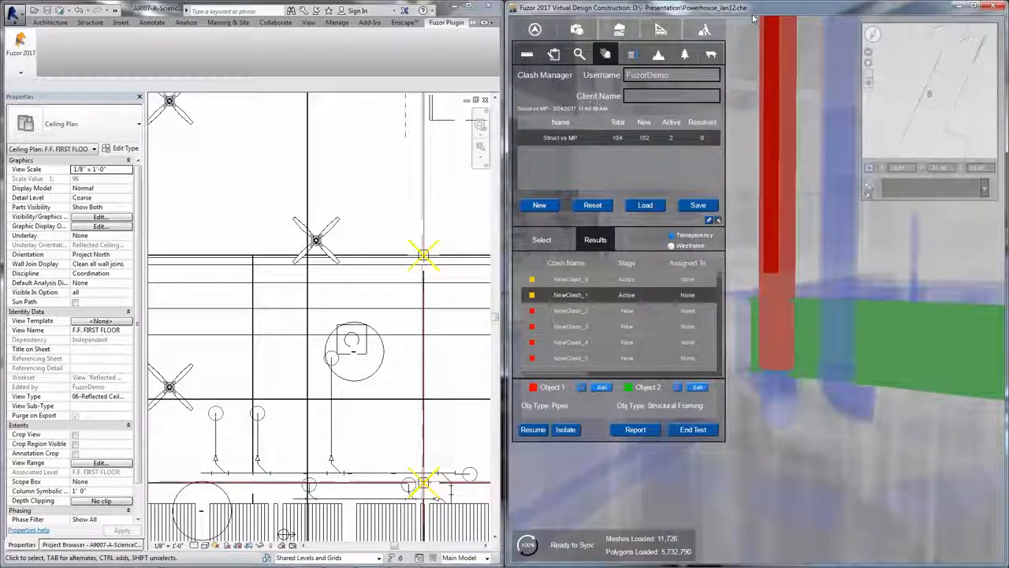
Maximize the Fuzor window, set the navigation mode to Revit Control, and examine the NewClash_1 pipe and framing clash from several angles
double_click(753, 8)
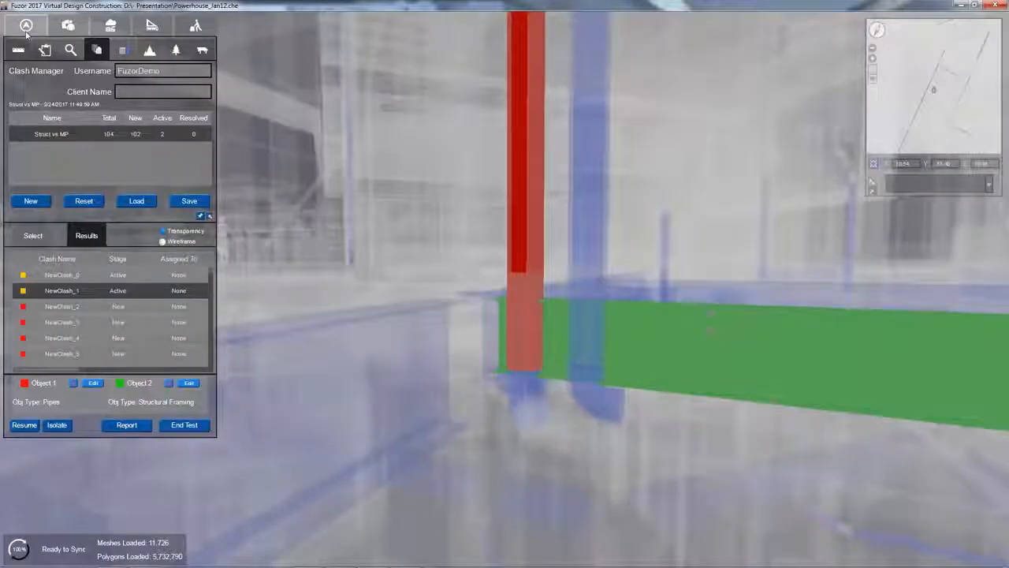
left_click(26, 26)
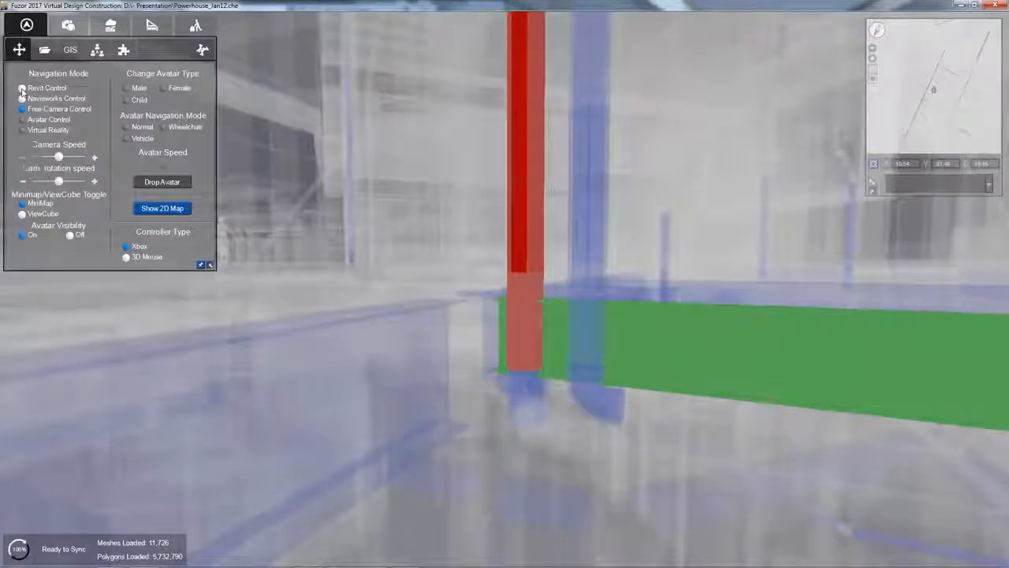
left_click(153, 25)
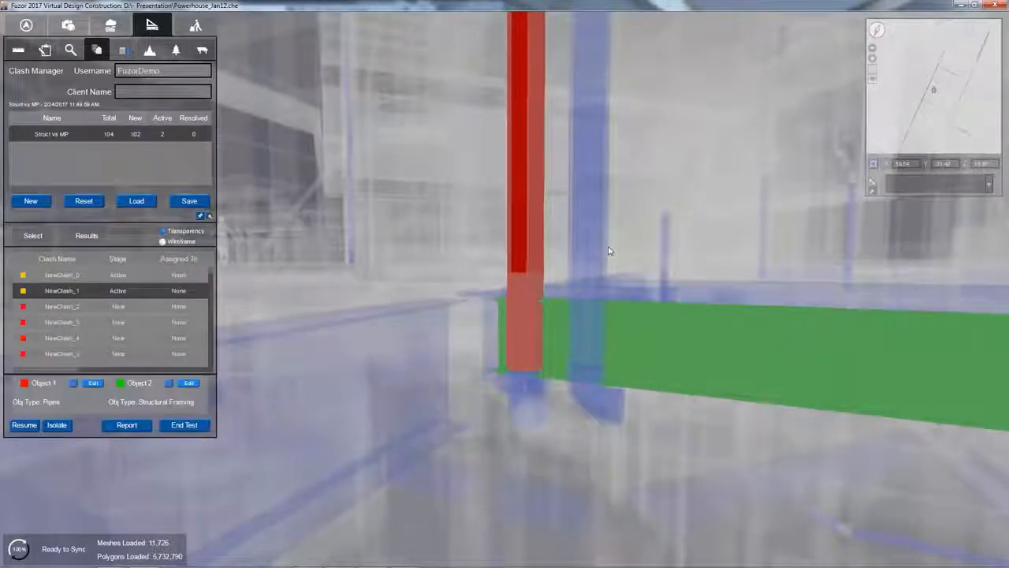
right_click_drag(607, 251, 619, 260)
scroll(608, 251, "down", 2)
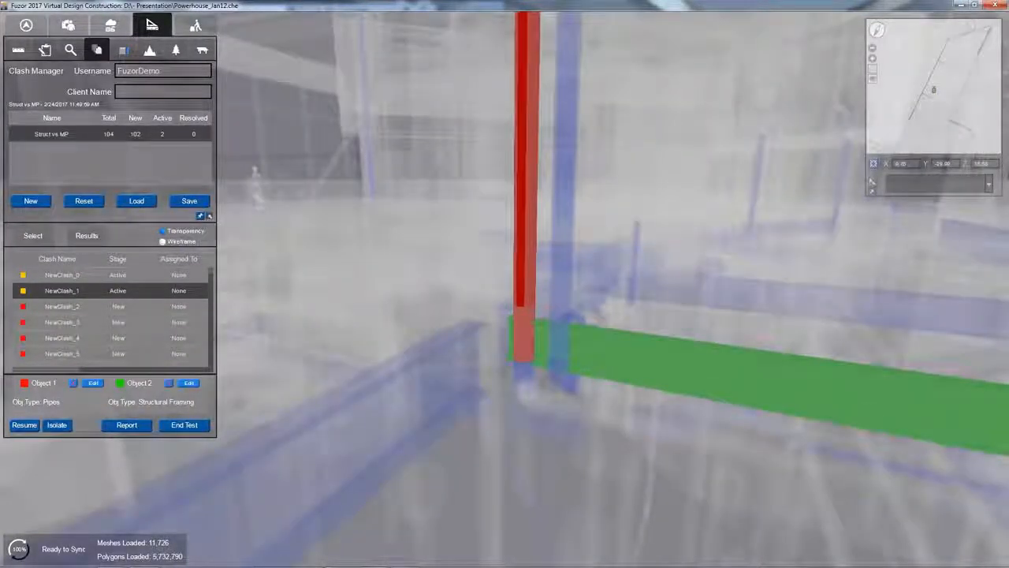
right_click_drag(608, 260, 473, 254)
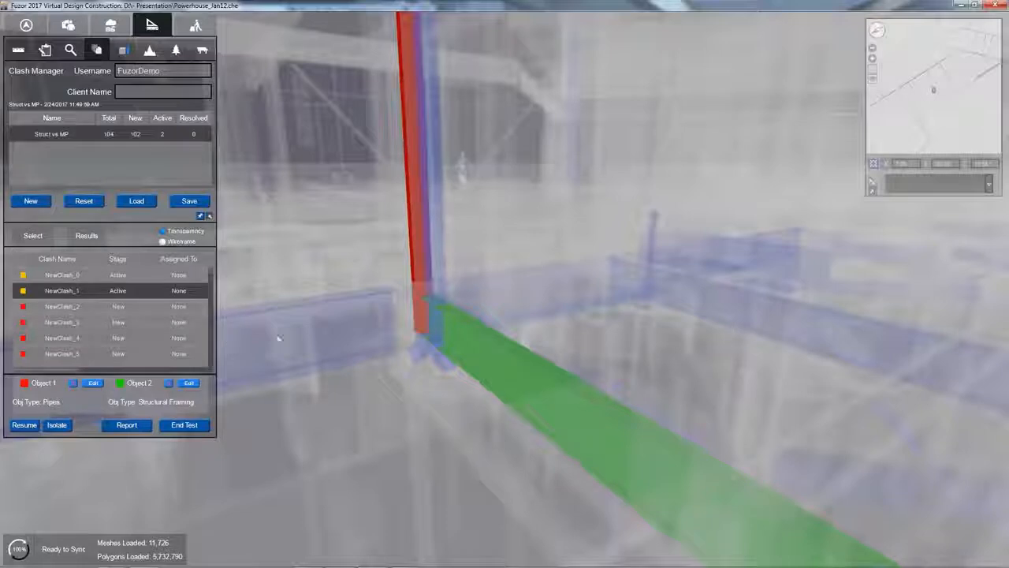
Check the clash report's file formats without generating one, and open the existing Clash HTML report from the - Presentation folder on drive D
left_click(127, 424)
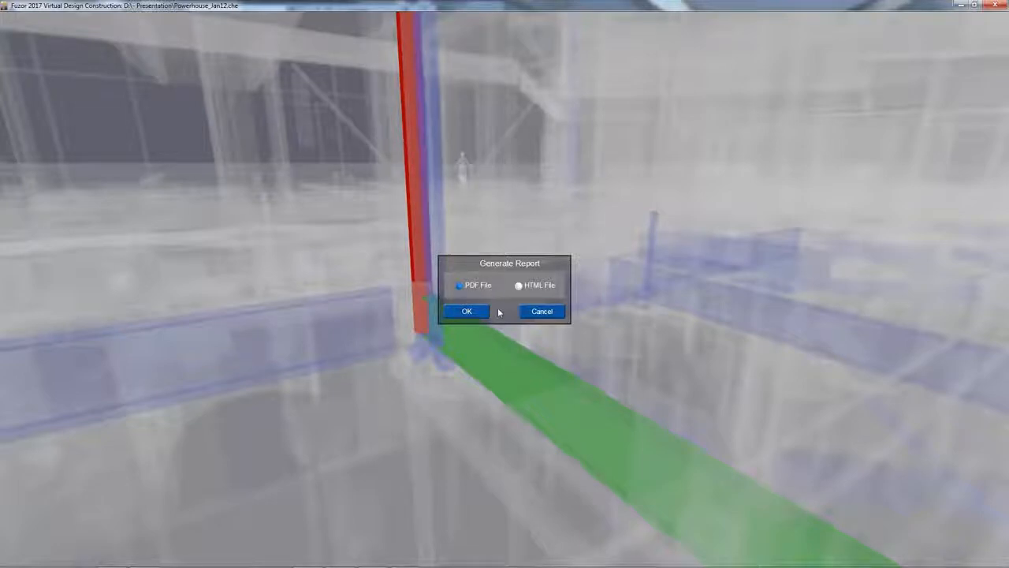
left_click(552, 311)
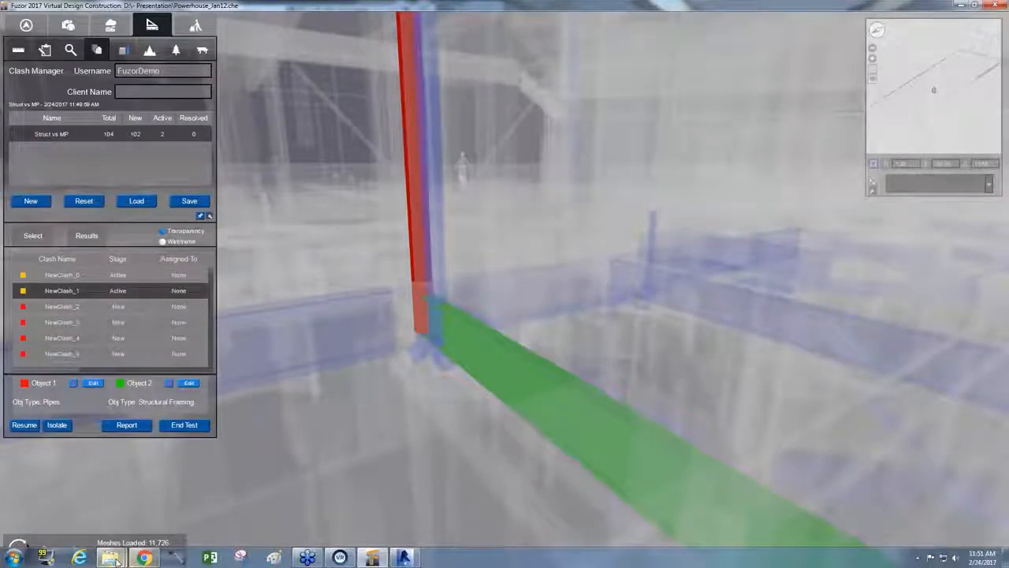
mouse_move(111, 557)
left_click(92, 529)
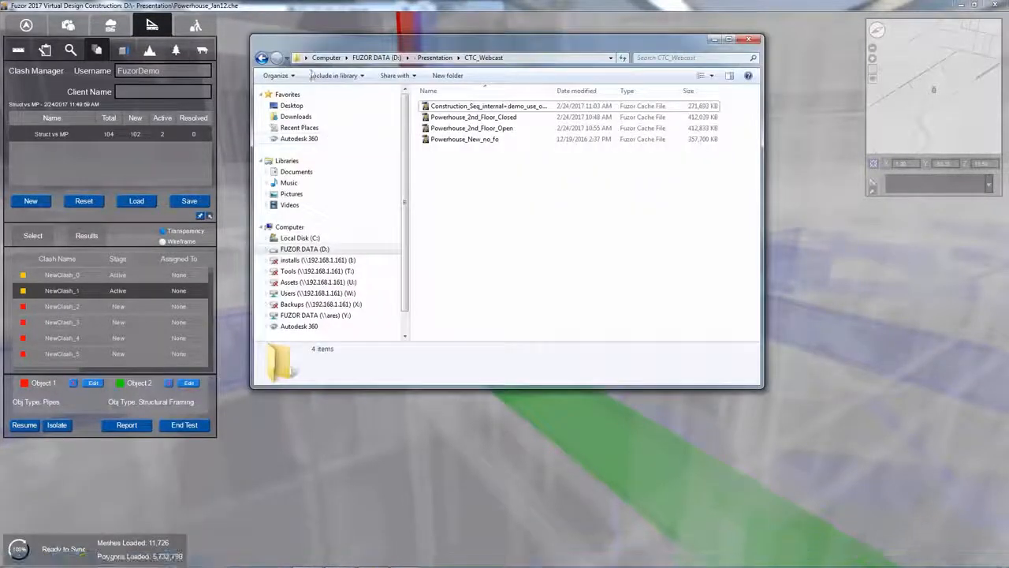
left_click(261, 58)
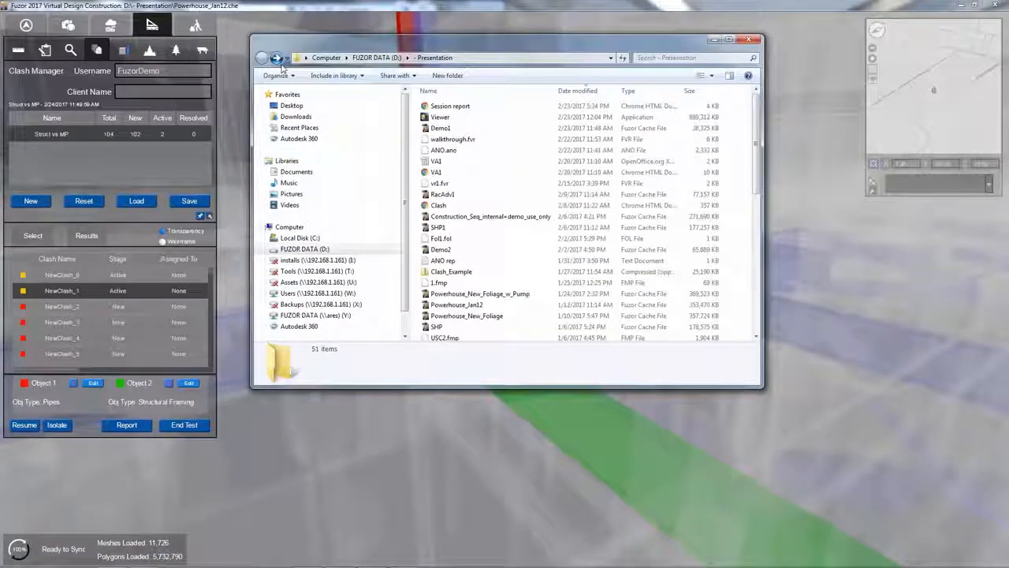
left_click(469, 206)
double_click(469, 206)
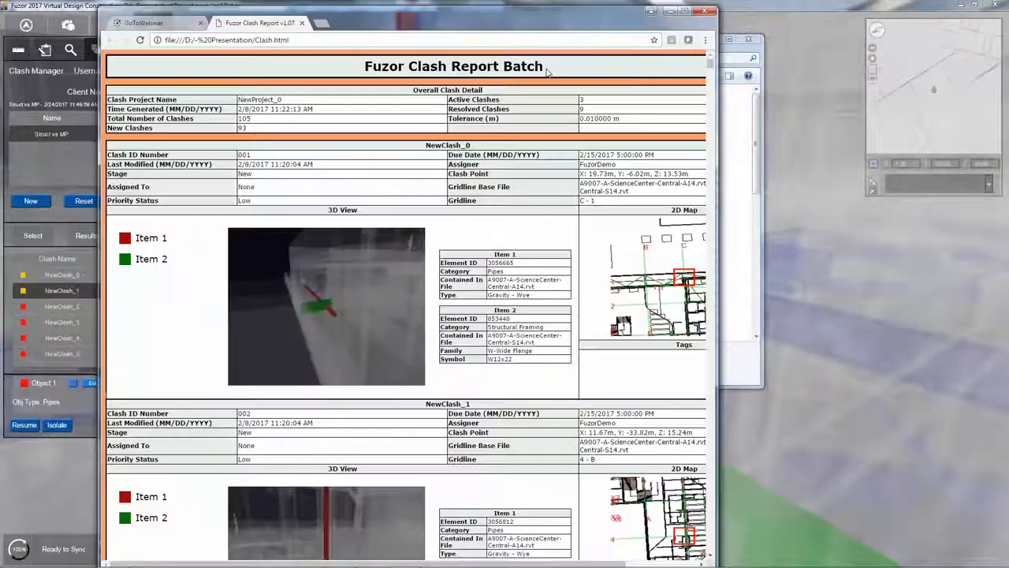
Maximize the clash report and examine the NewClash_0 to NewClash_3 entries, highlighting NewClash_1's clash point and Item 1's source file
double_click(547, 12)
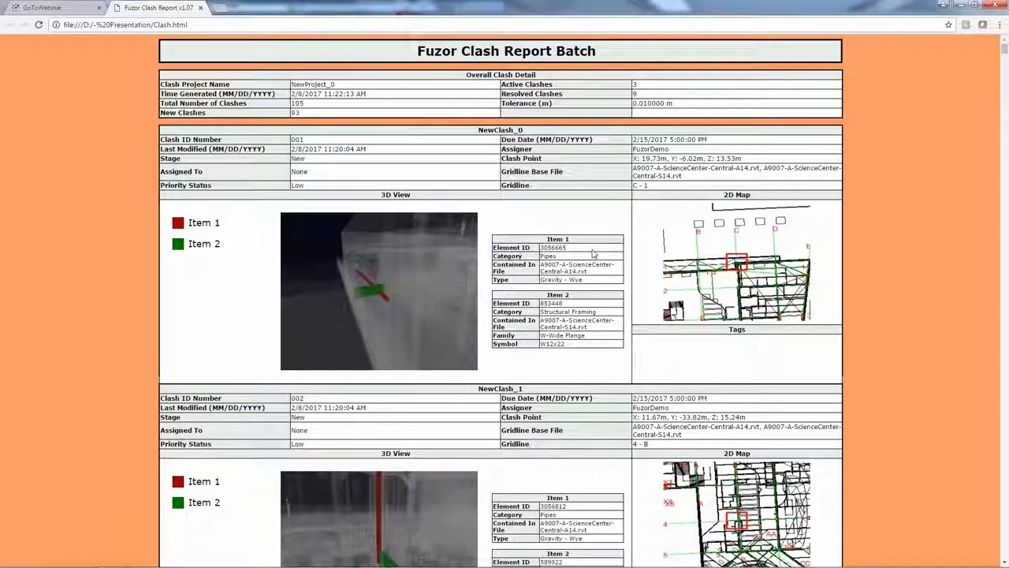
scroll(594, 252, "down", 1)
scroll(342, 207, "down", 1)
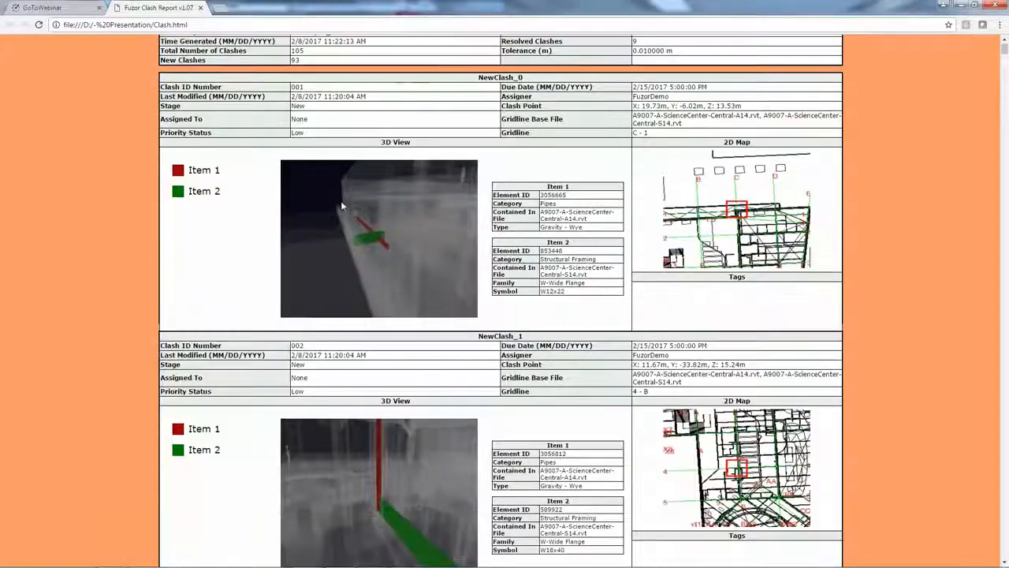
scroll(374, 213, "down", 2)
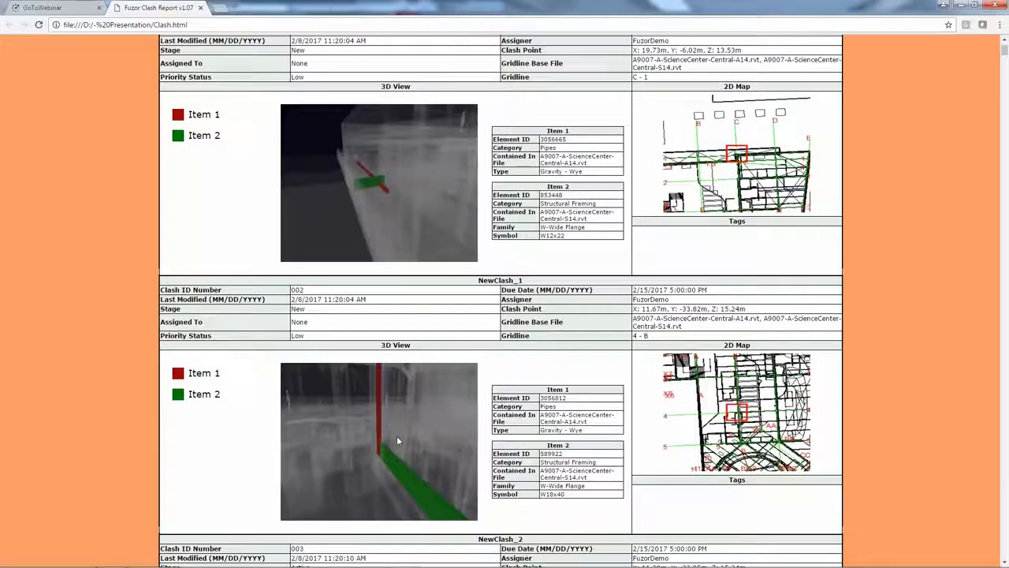
scroll(397, 435, "down", 1)
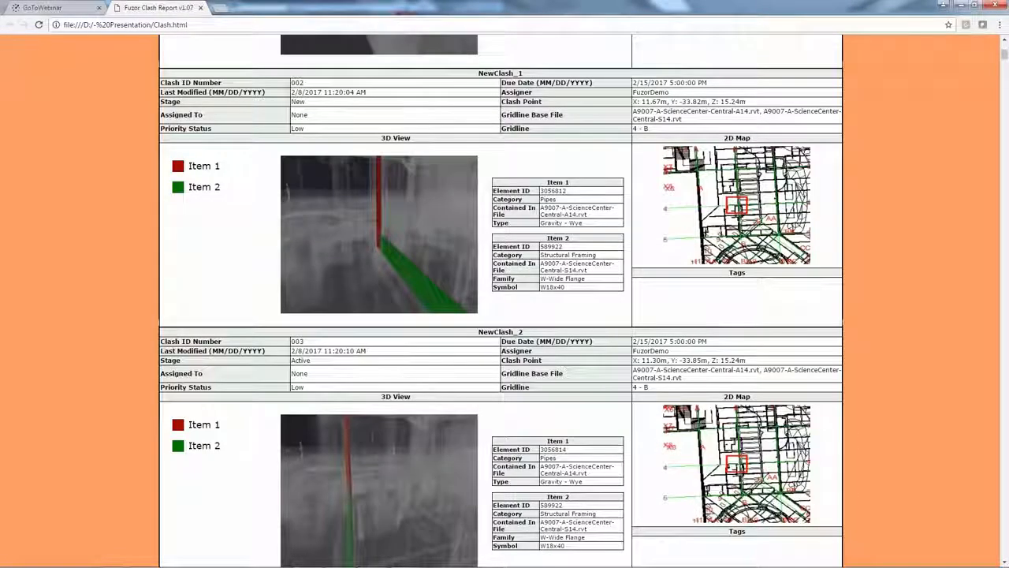
scroll(506, 300, "up", 1)
scroll(506, 300, "up", 1)
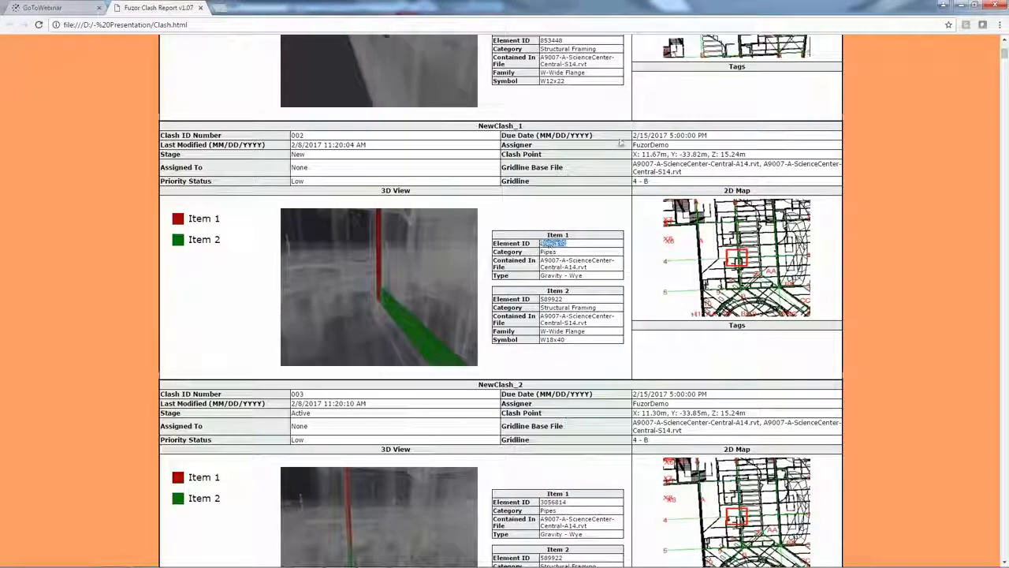
left_click_drag(634, 154, 748, 154)
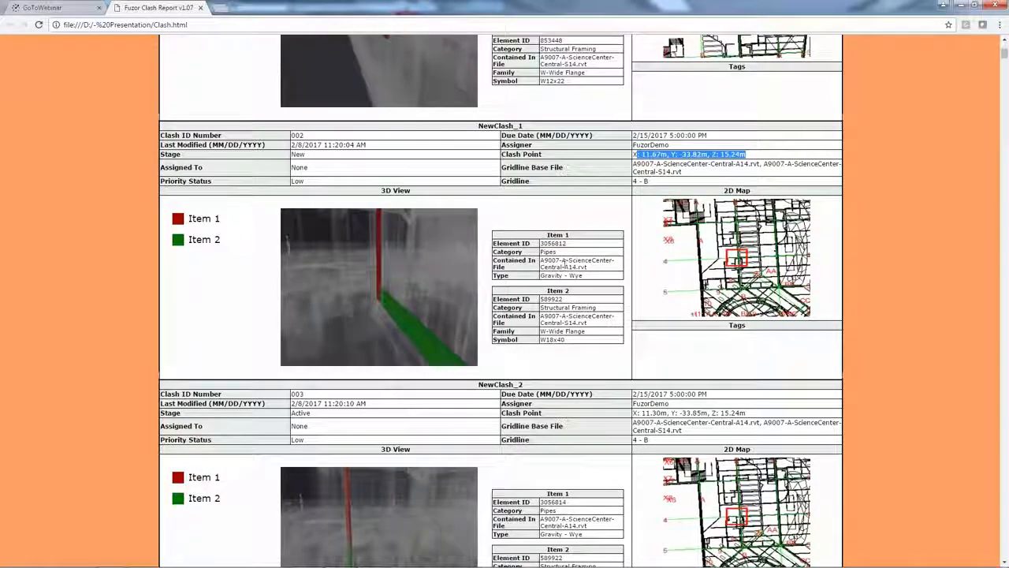
double_click(570, 267)
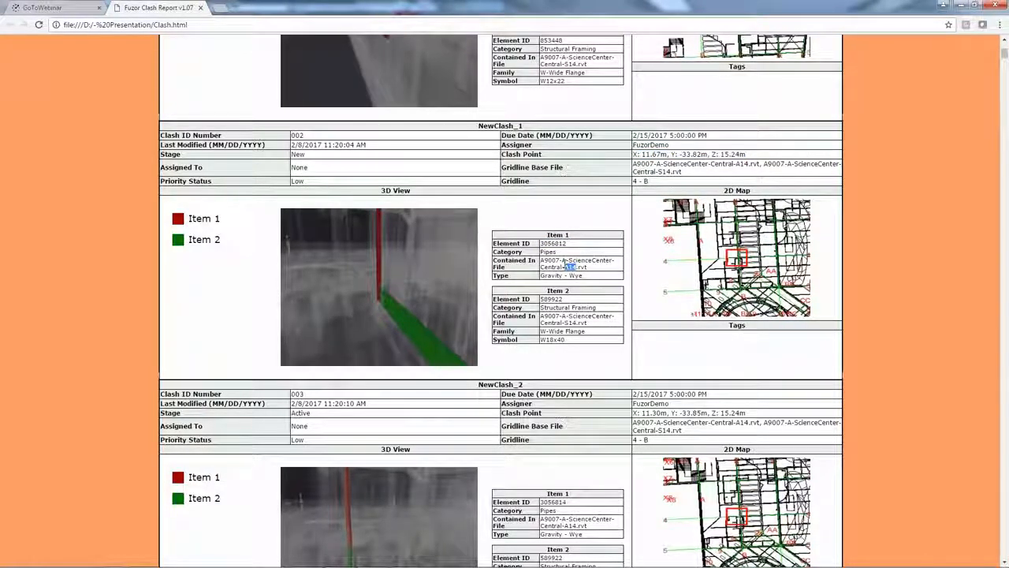
scroll(564, 261, "down", 1)
scroll(564, 268, "down", 3)
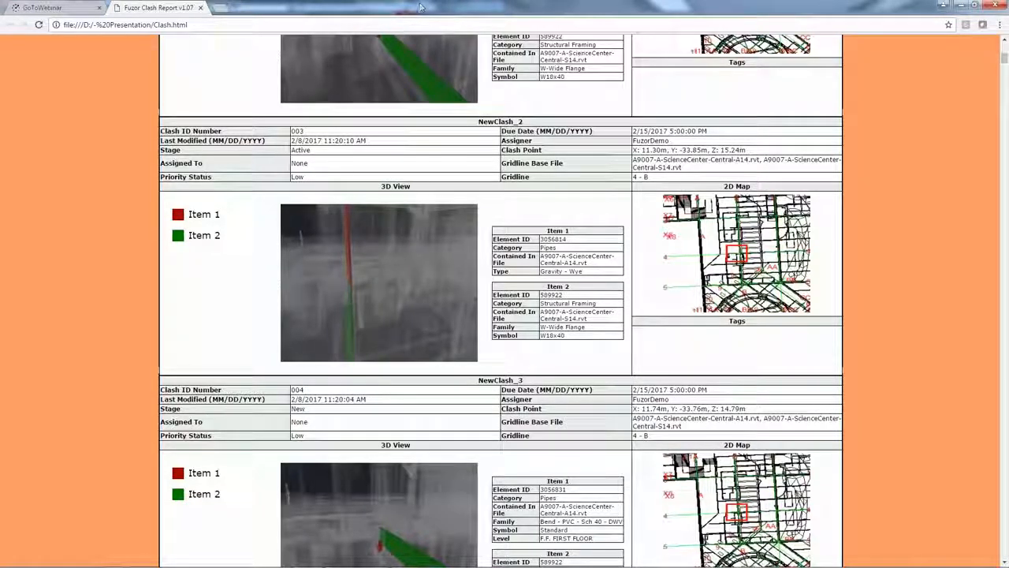
Close the Fuzor Clash Report and minimize the browser and the - Presentation folder window to return to Fuzor
left_click(200, 8)
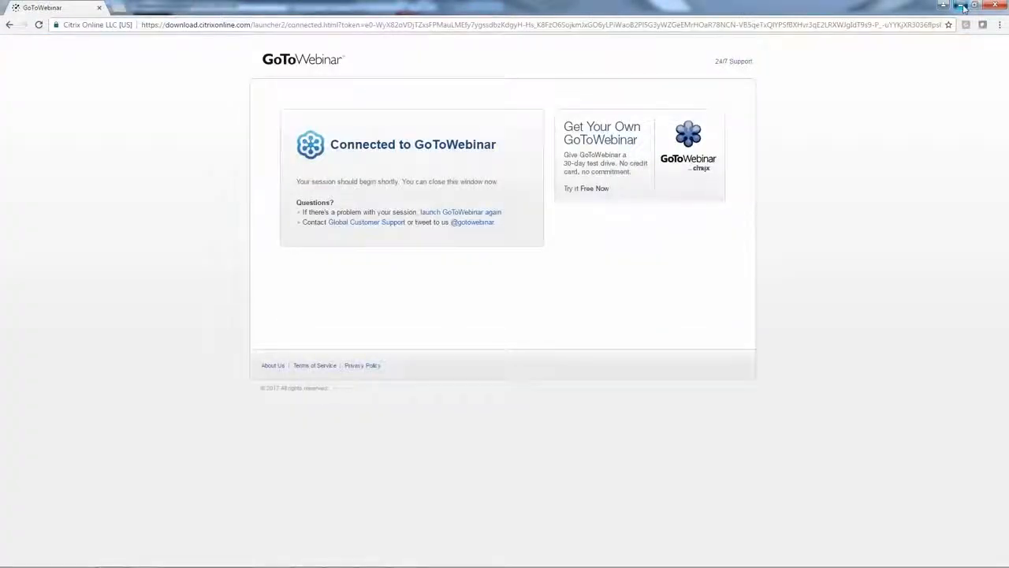
left_click(961, 7)
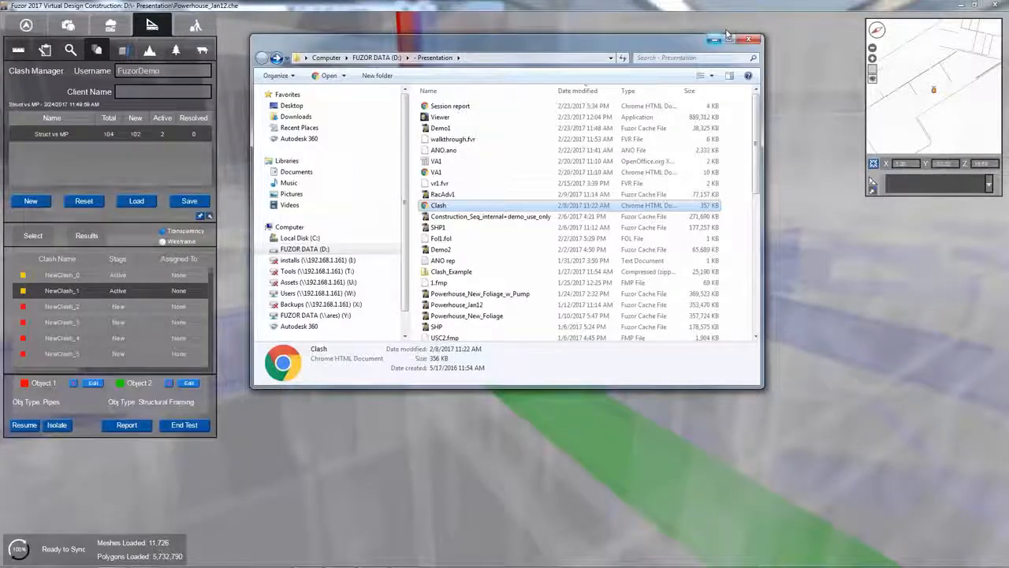
left_click(714, 39)
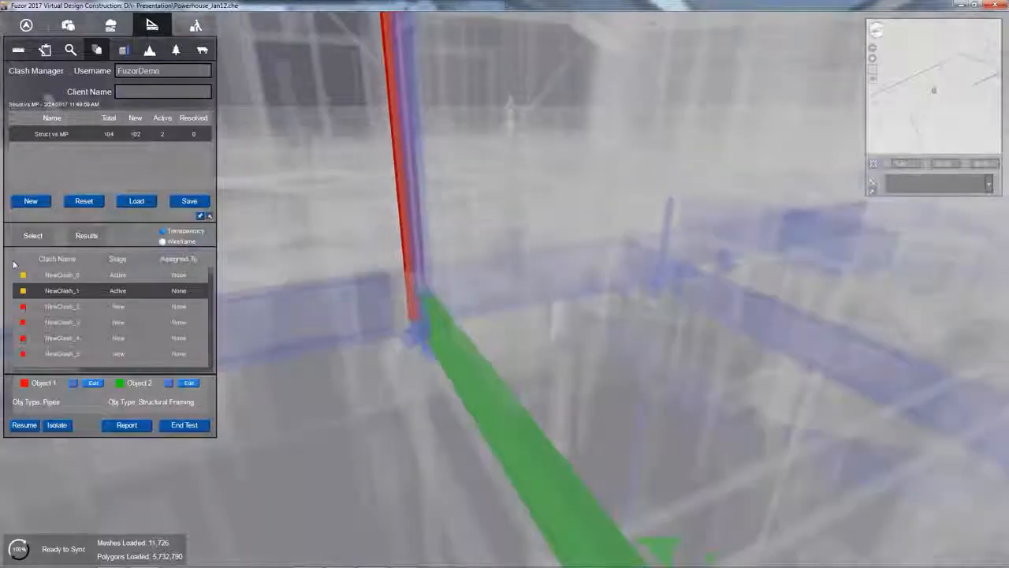
Go through further clashes in the results, including NewClash_3, NewClash_6 and NewClash_9, ending on NewClash_20
left_click(62, 321)
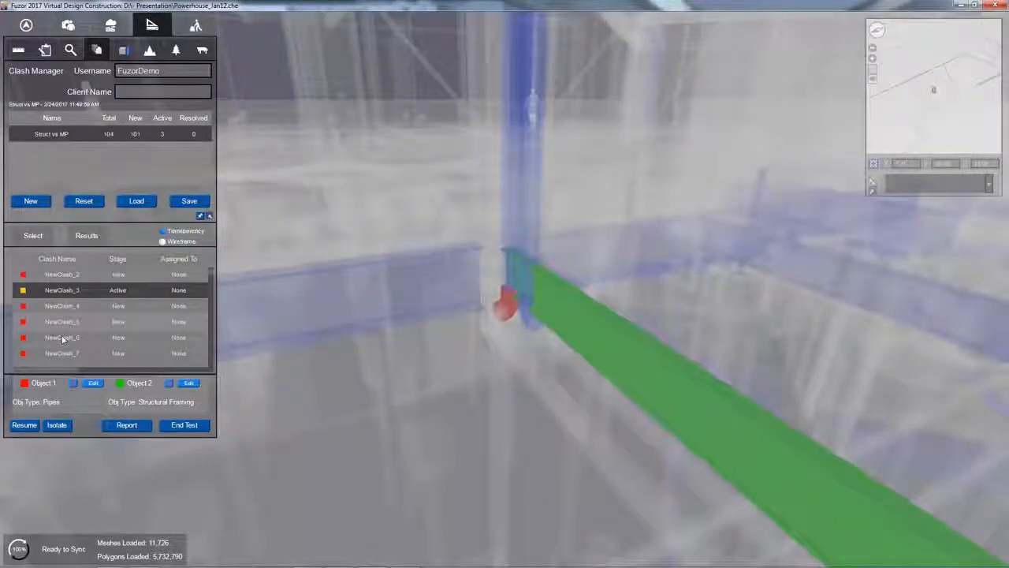
left_click(63, 337)
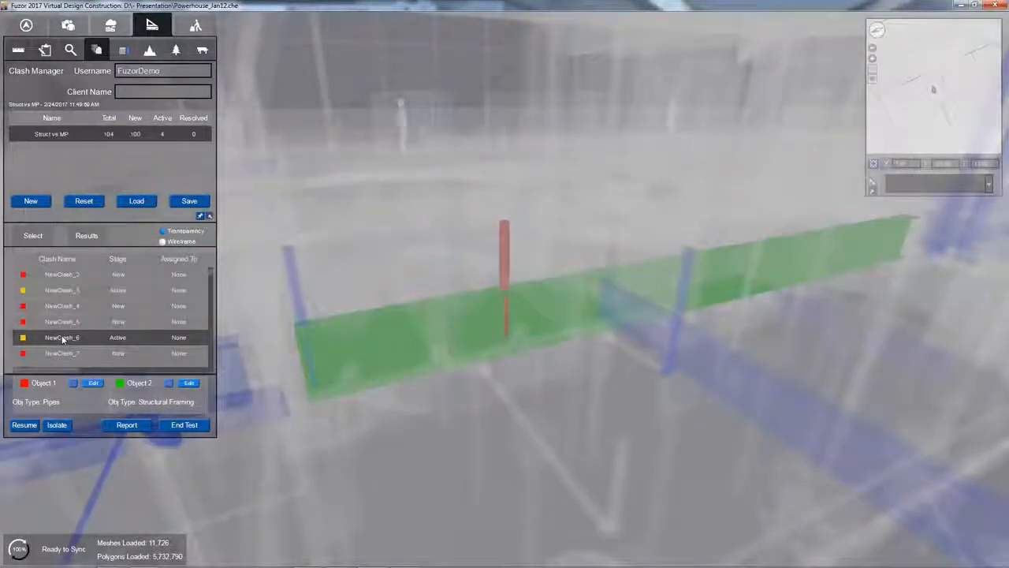
left_click(62, 353)
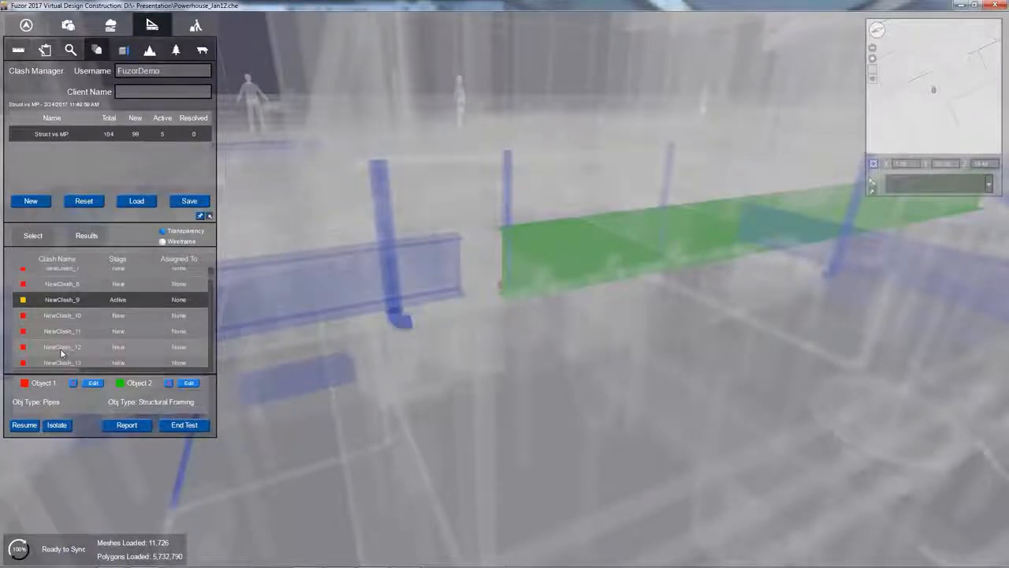
left_click(60, 349)
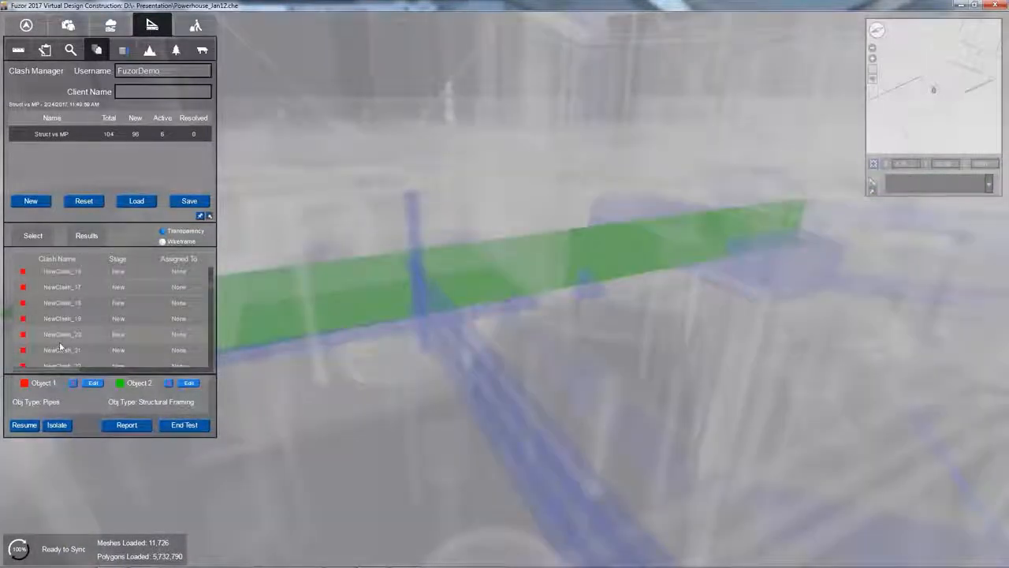
left_click(61, 338)
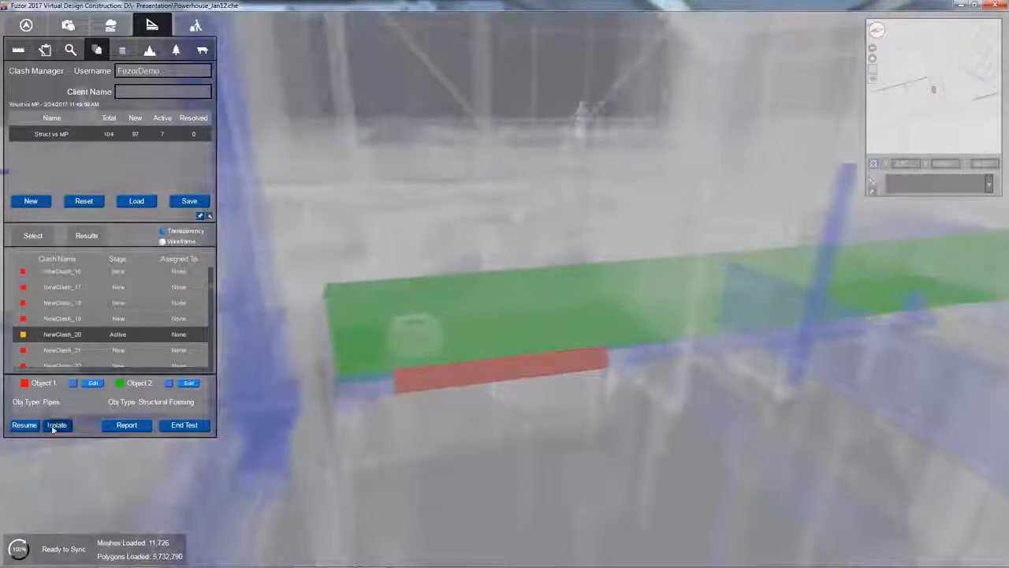
Isolate the NewClash_20 objects to inspect the pipe and framing, and bring back the surrounding model
left_click(57, 424)
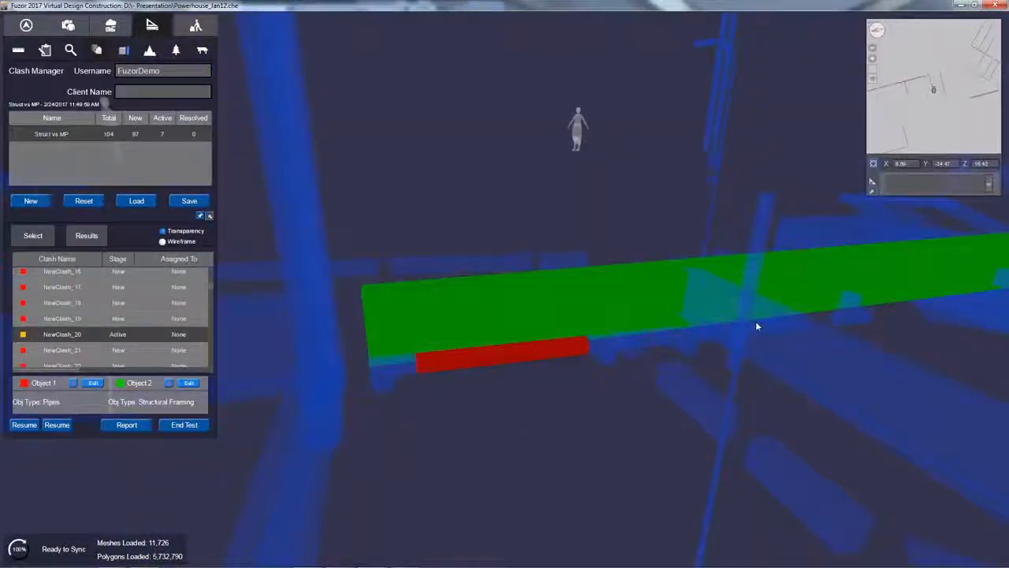
left_click(72, 425)
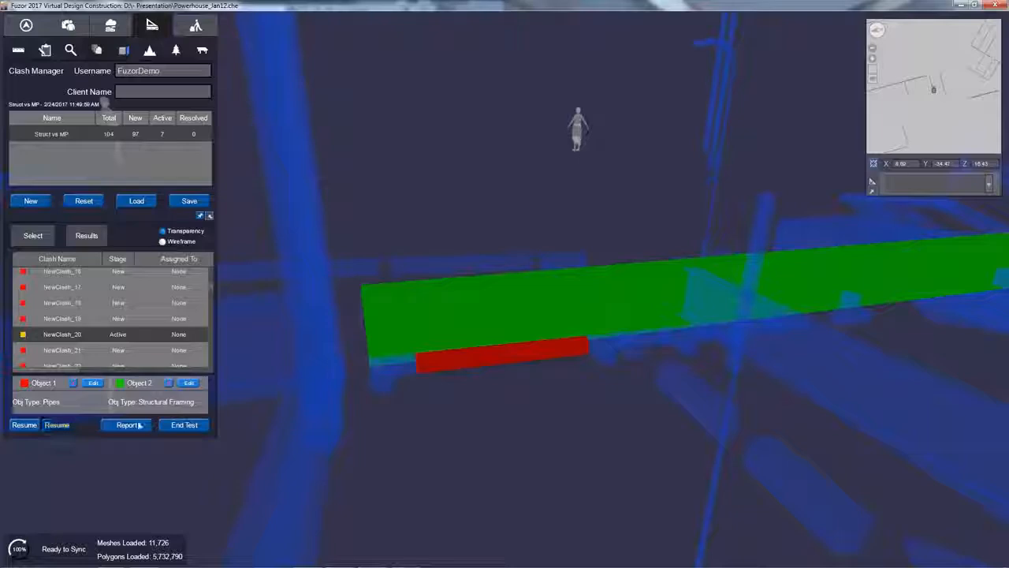
left_click(199, 425)
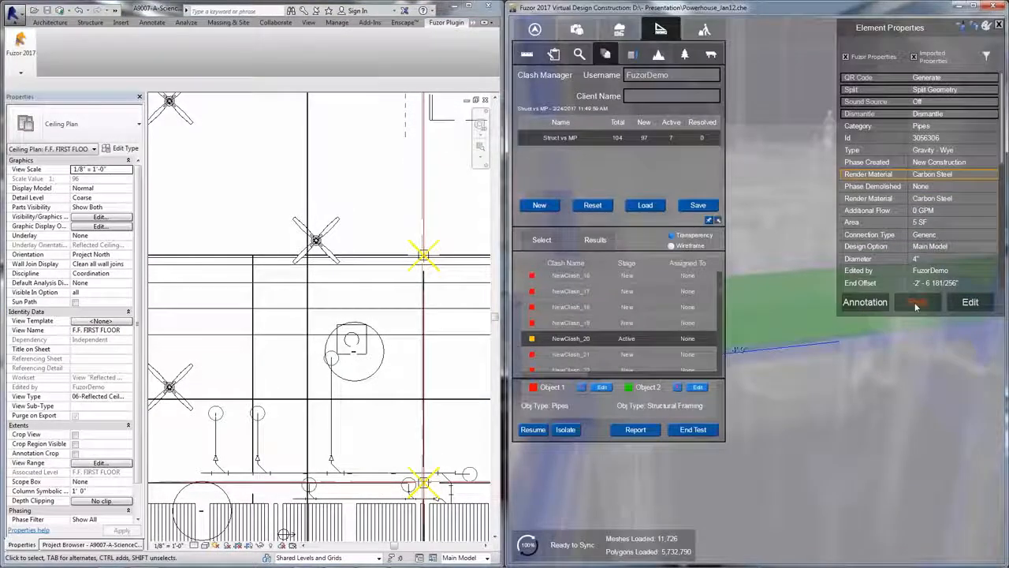
Move the NewClash_20 pipe slightly away from the structural framing with the Move Tool and finish the transformation
left_click(916, 305)
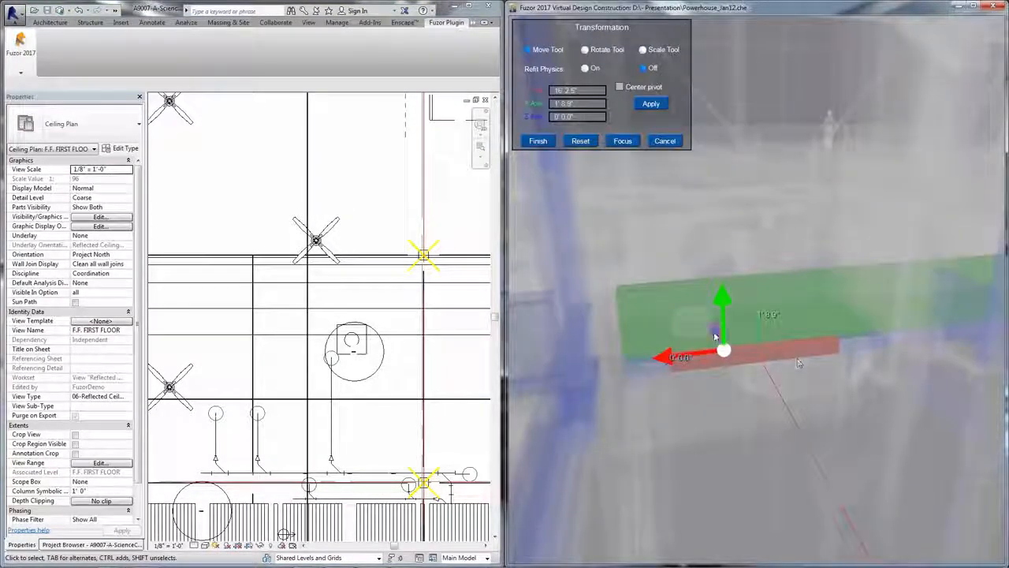
left_click_drag(713, 336, 717, 340)
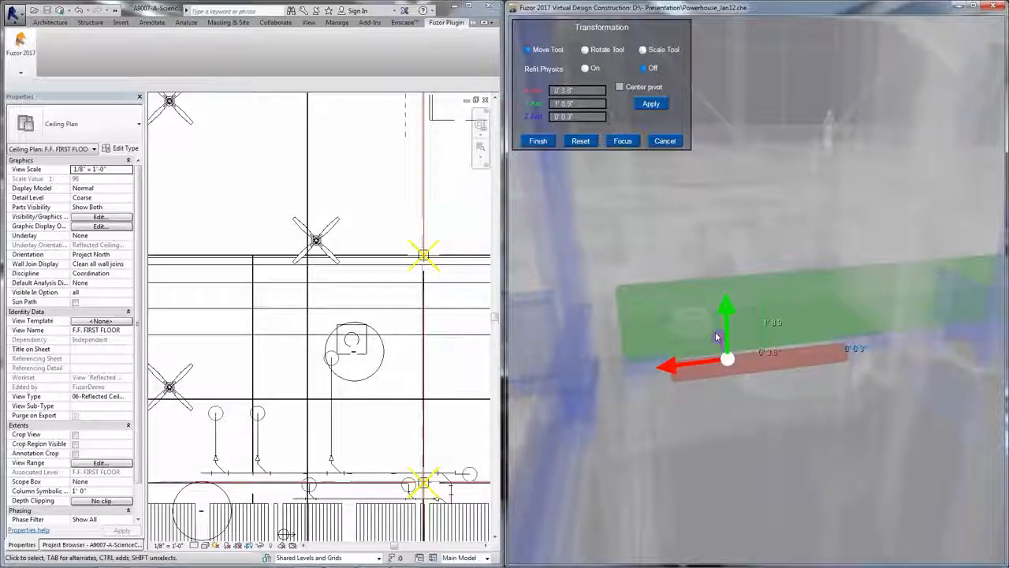
left_click(539, 140)
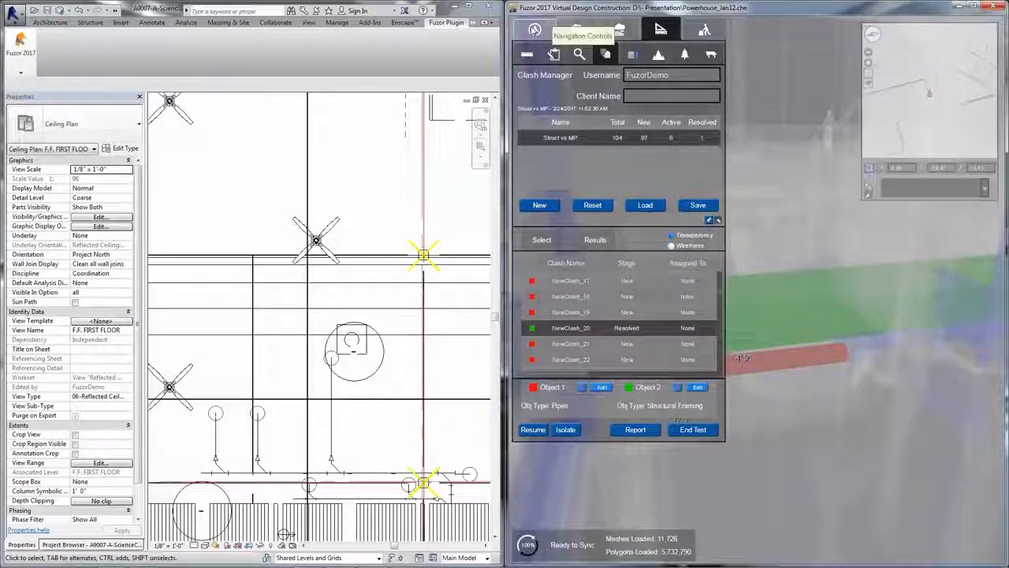
Show the 2D map beside the 3D view and examine the moved pipe and its framing in both views
left_click(536, 29)
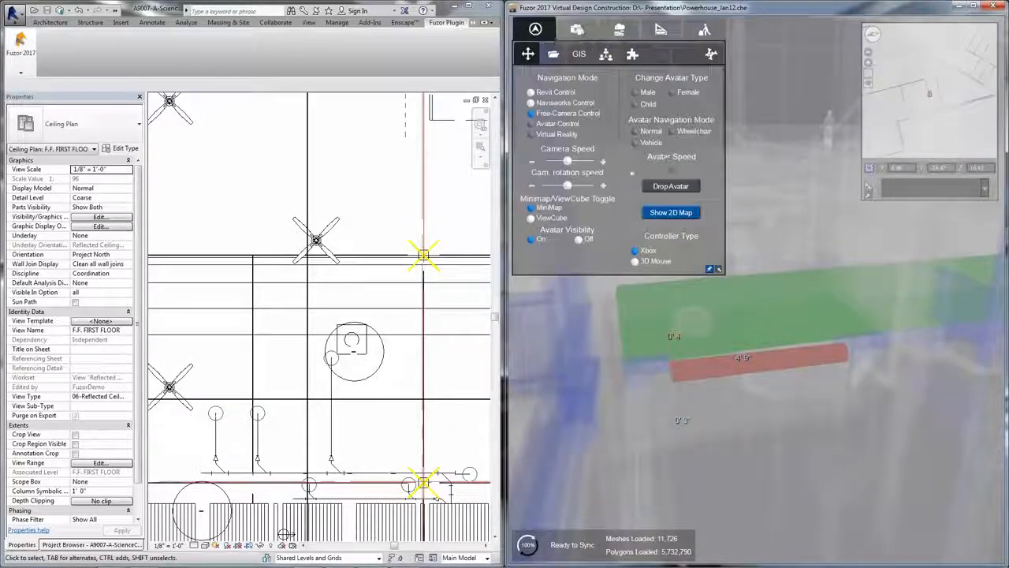
left_click(669, 213)
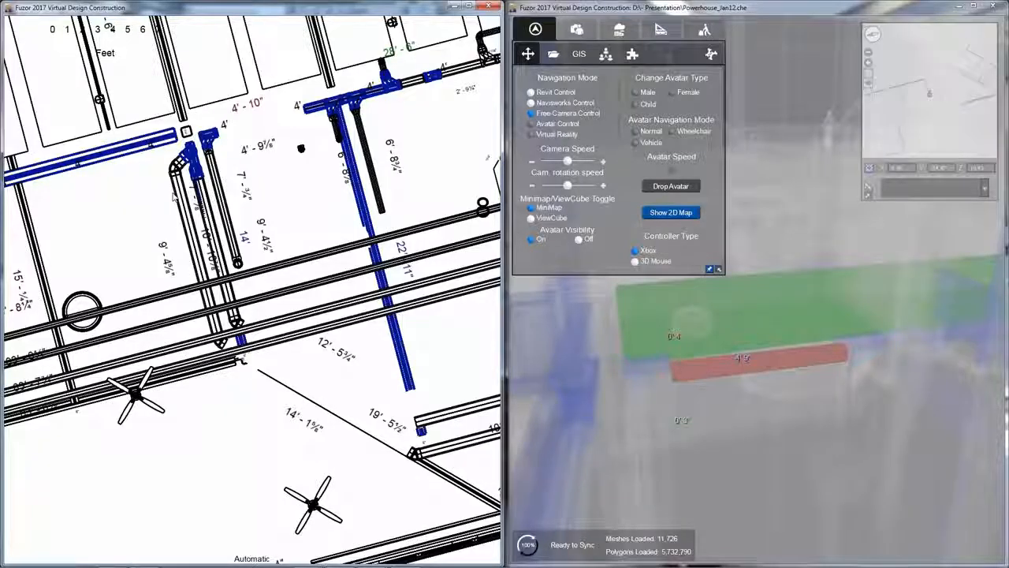
scroll(173, 197, "down", 3)
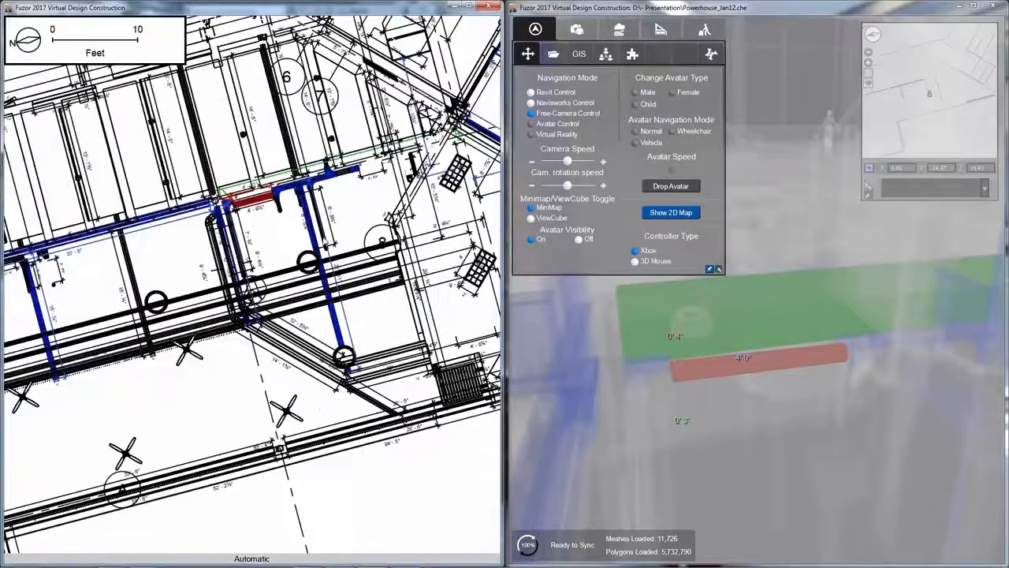
scroll(226, 178, "up", 3)
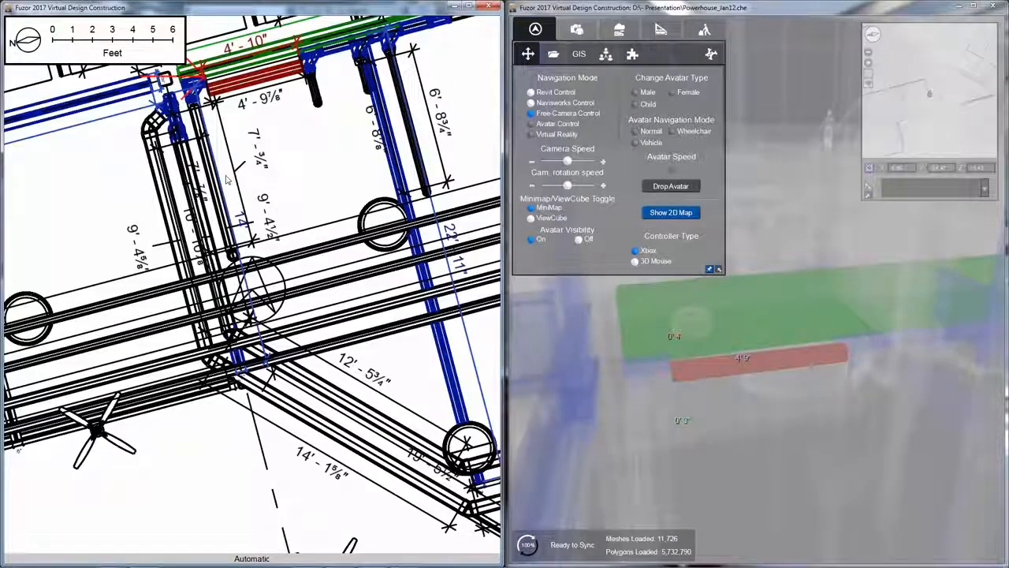
left_click_drag(227, 178, 233, 226)
middle_click_drag(757, 355, 796, 354)
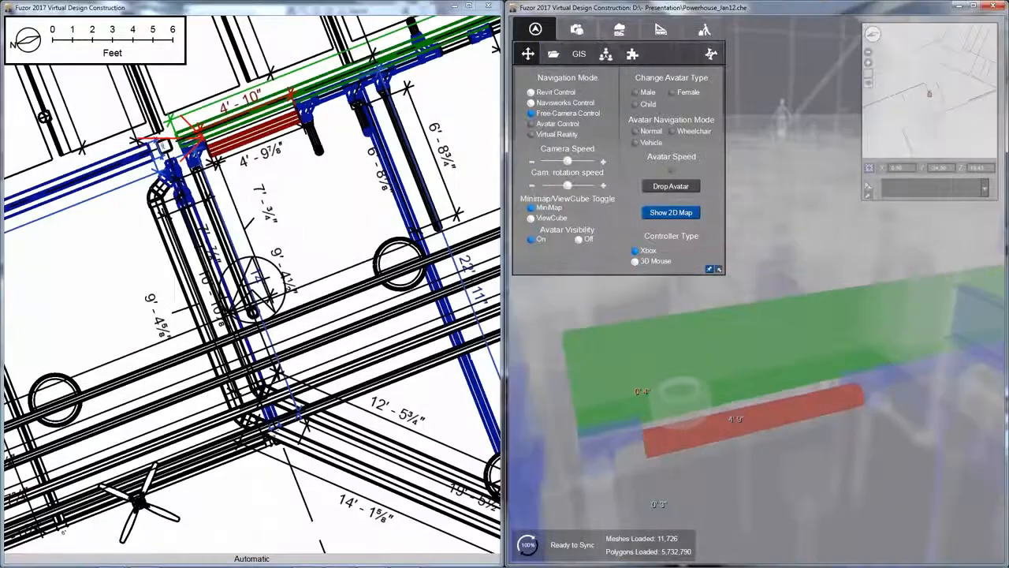
middle_click_drag(880, 432, 976, 439)
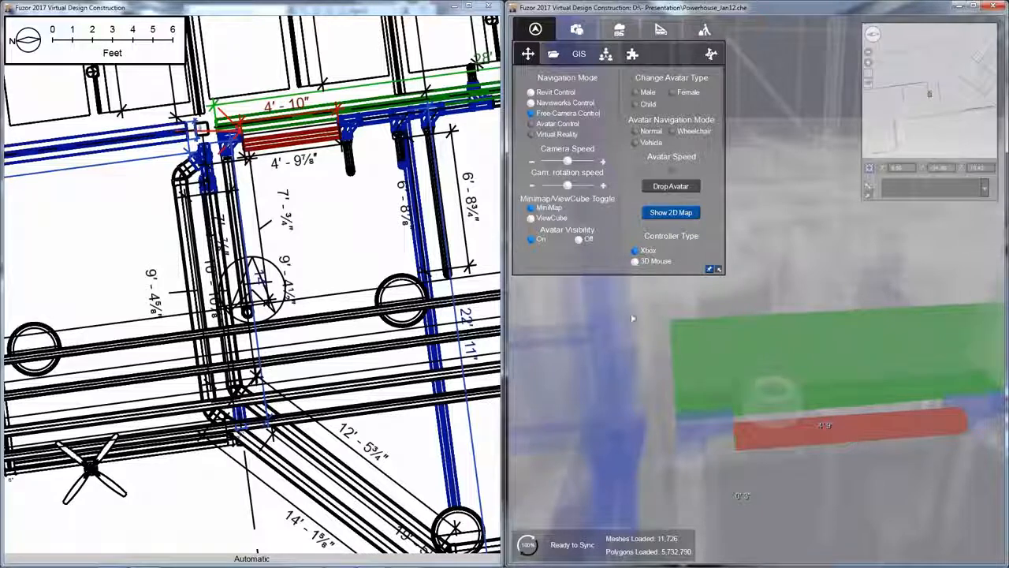
Return to the clash results, switch to Revit, request a sync back and apply the Object Refit change for the moved Gravity - Wye pipe
left_click(667, 30)
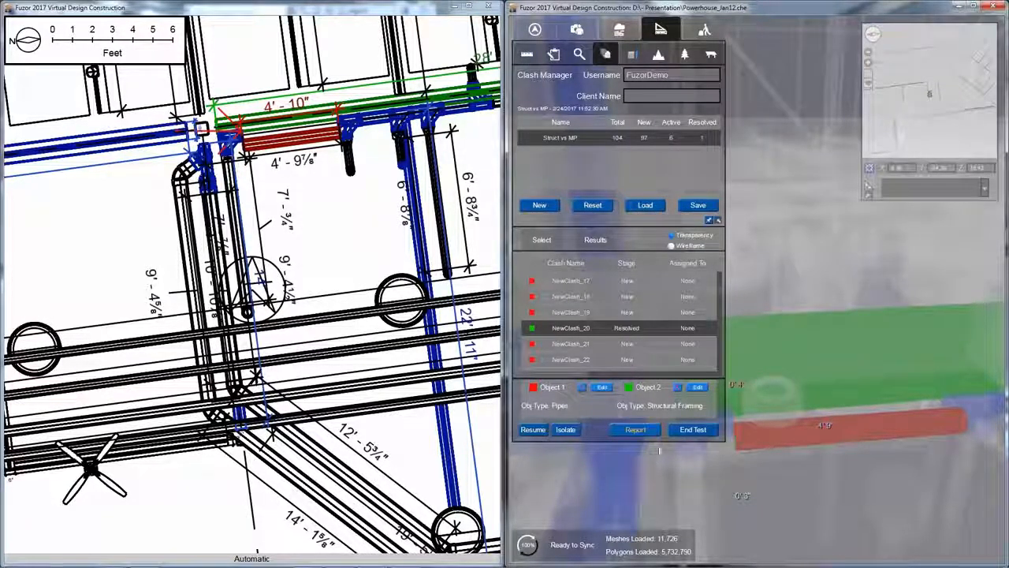
key("alt+Tab")
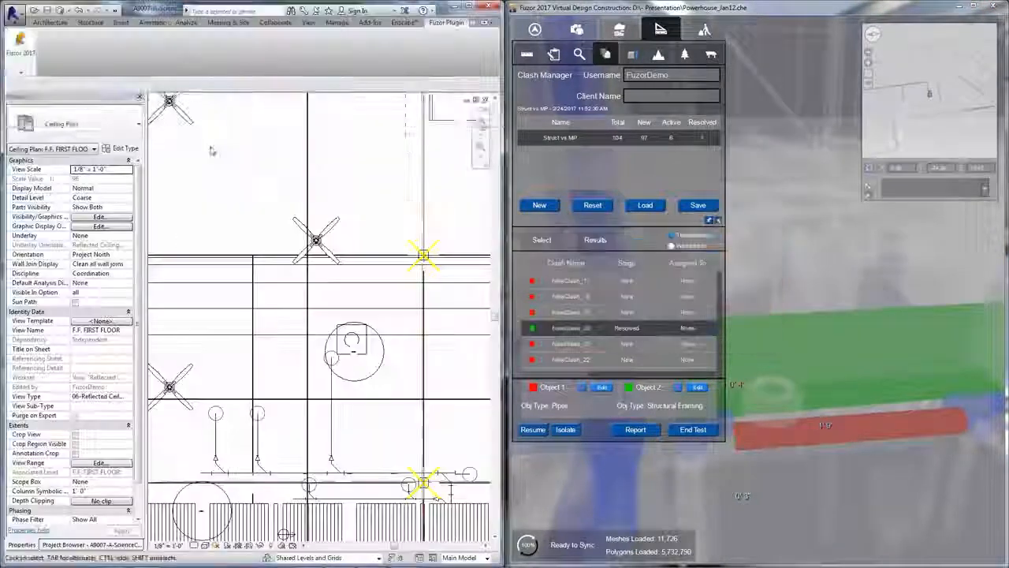
left_click(492, 93)
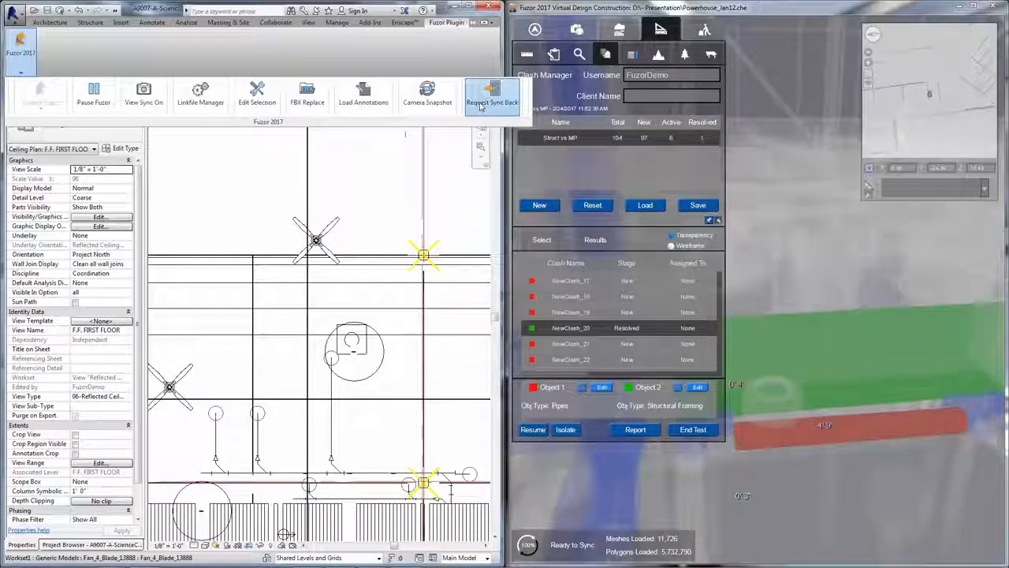
left_click(66, 187)
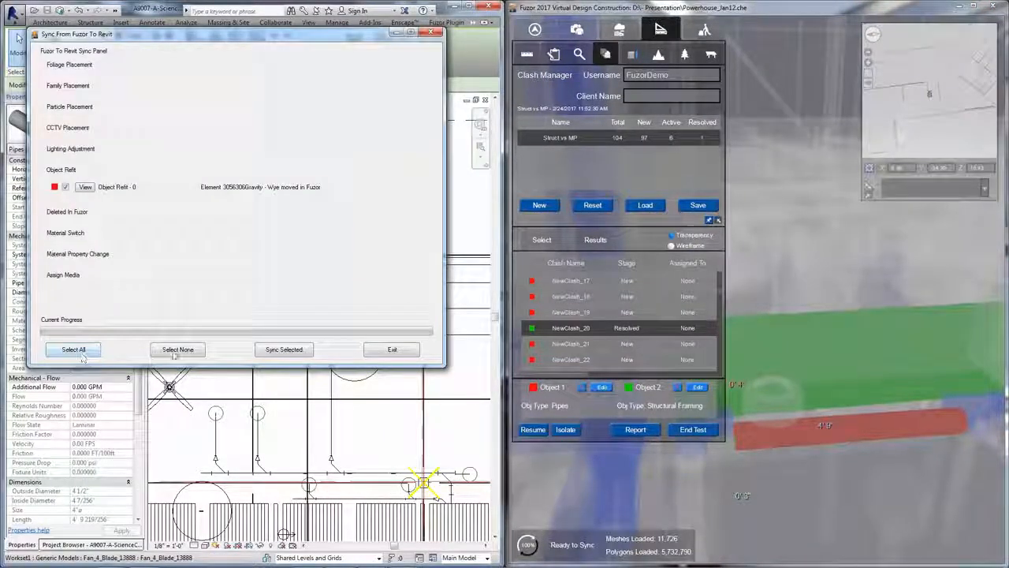
left_click(284, 349)
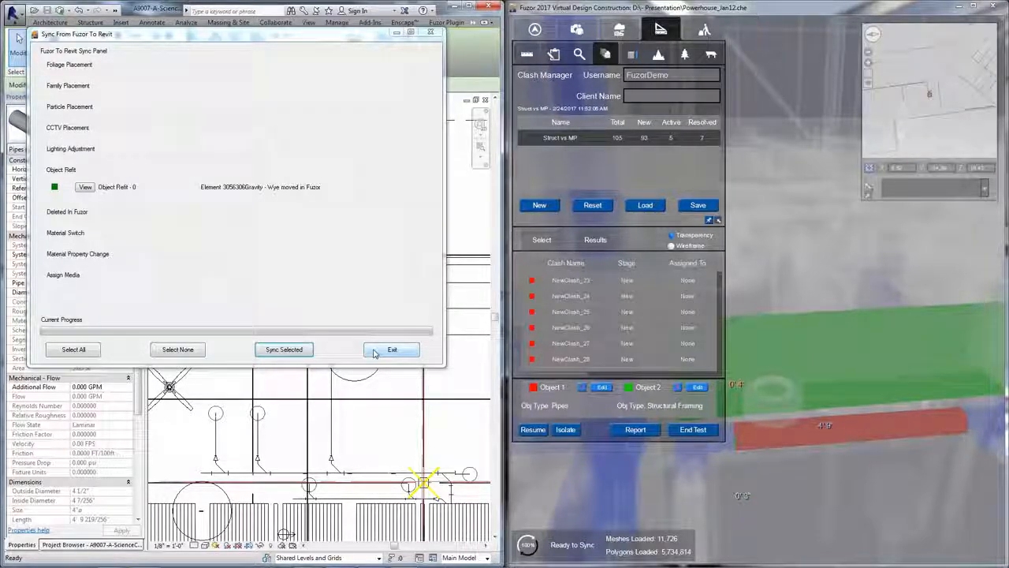
left_click(374, 351)
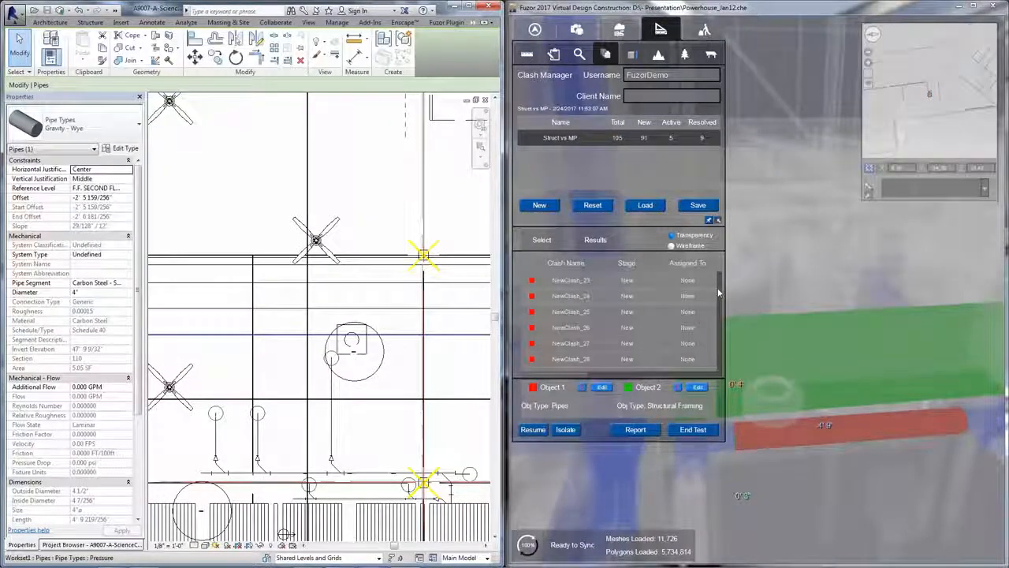
Check the stages of NewClash_20 and its neighbouring clashes in the Fuzor results
left_click_drag(718, 293, 715, 283)
scroll(718, 289, "up", 2)
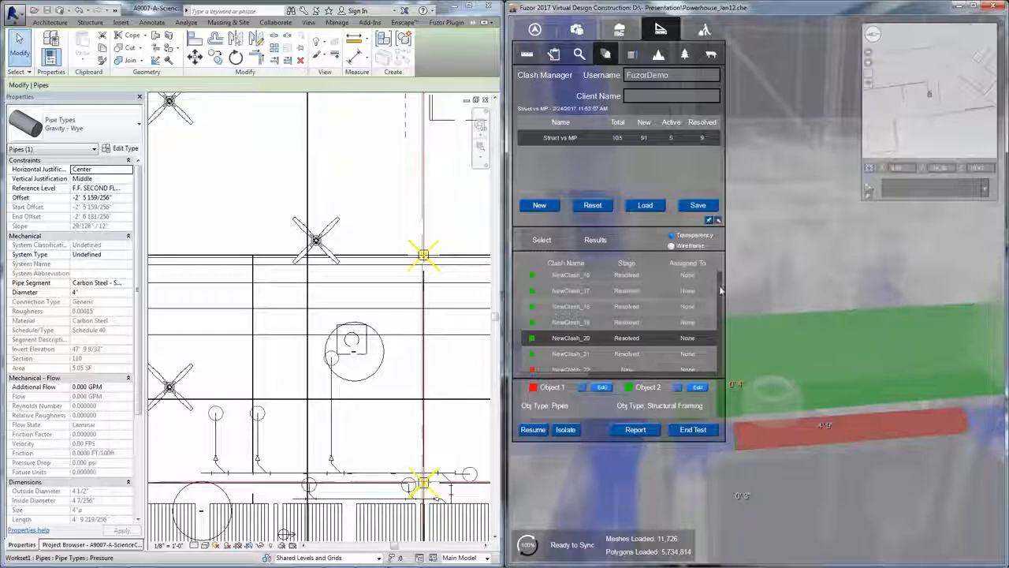
Open NewClash_104 at the end of the clash results and move its pipe slightly away from the structural framing using Refit
left_click_drag(720, 292, 726, 383)
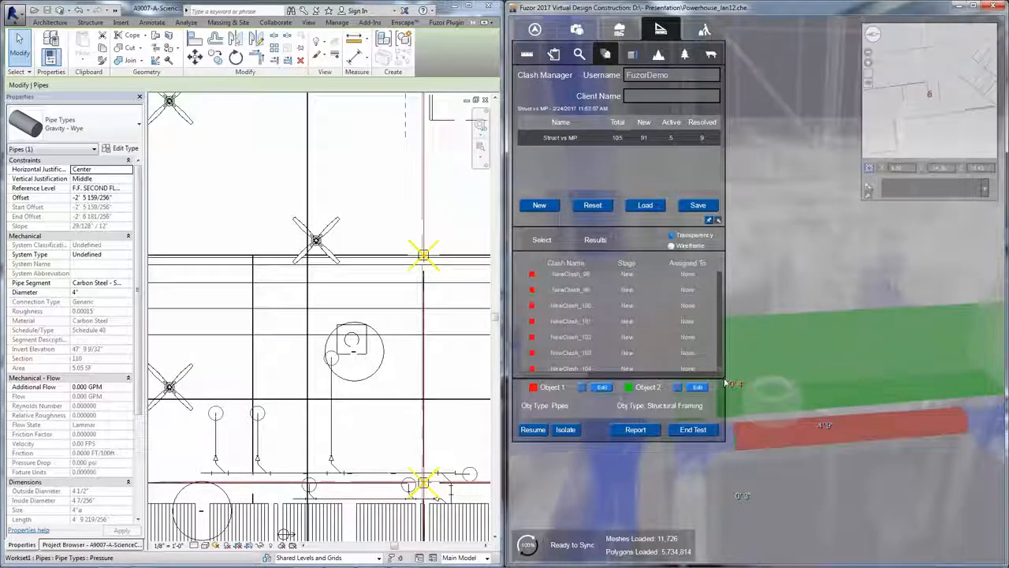
left_click(634, 368)
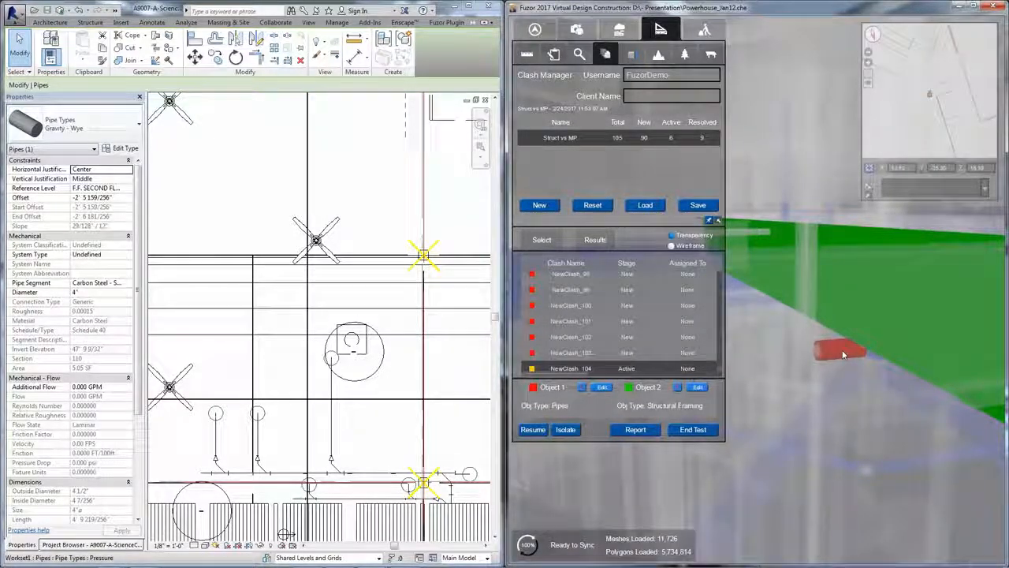
left_click(843, 351)
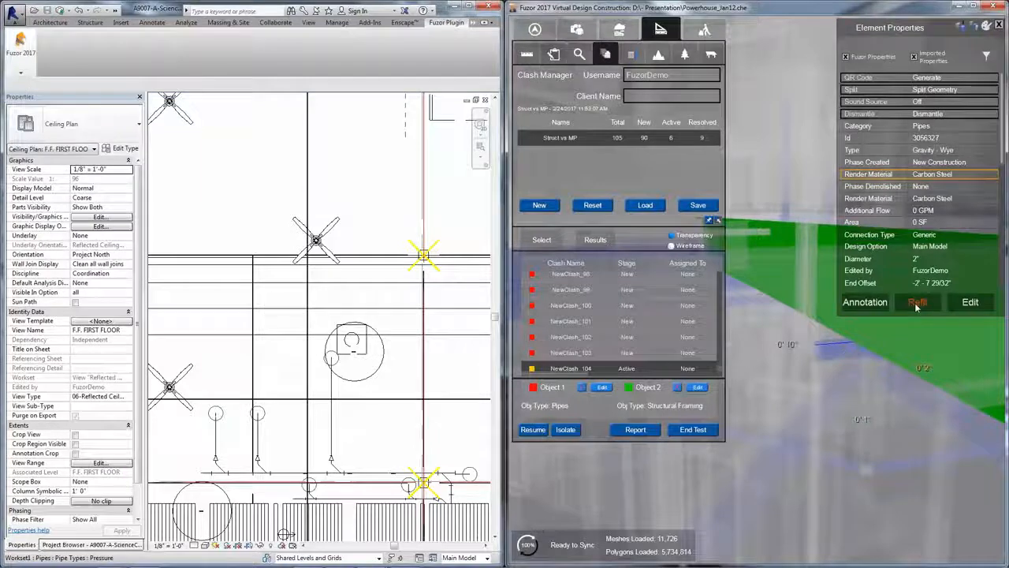
left_click(917, 304)
left_click_drag(845, 298, 846, 301)
left_click(537, 141)
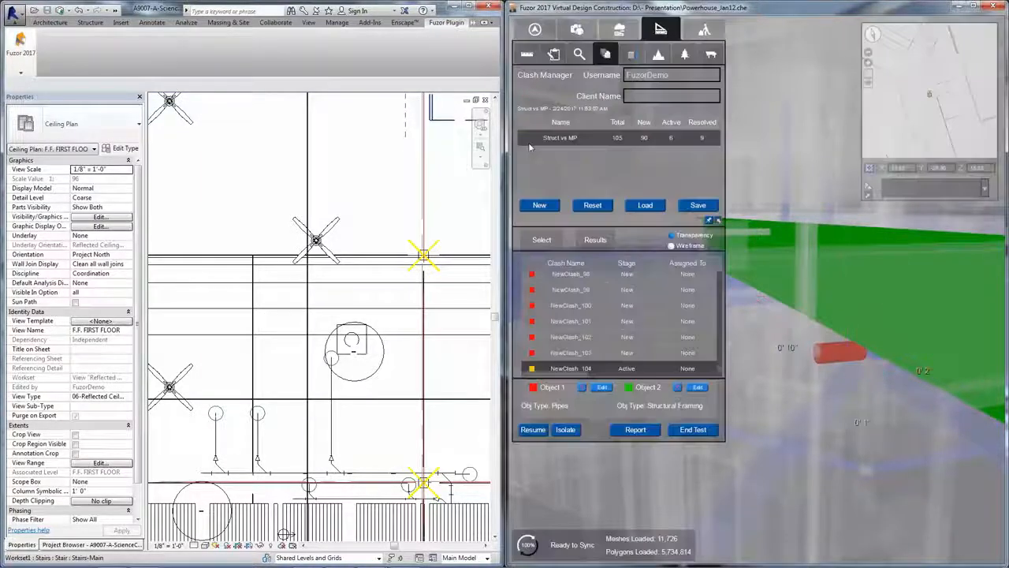
Request a sync back in Revit, apply the Object Refit change for the moved Gravity - Wye pipe and close the sync window
mouse_move(28, 56)
left_click(492, 93)
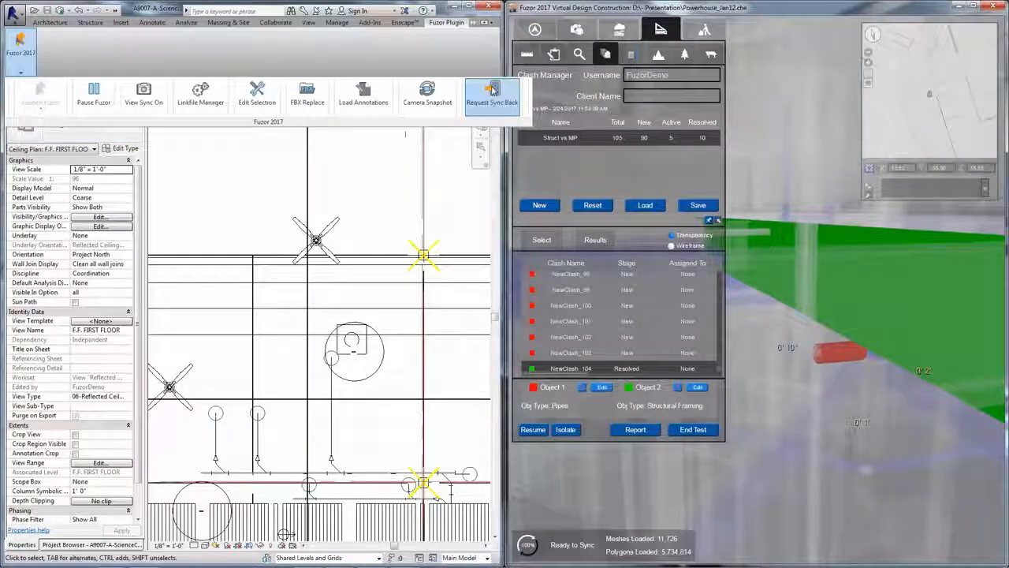
left_click(446, 23)
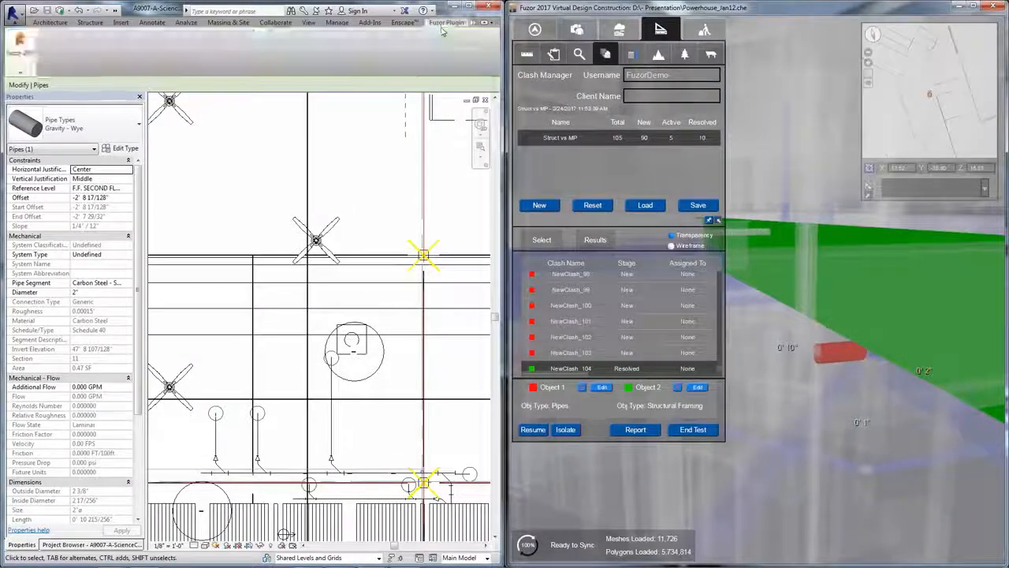
mouse_move(21, 55)
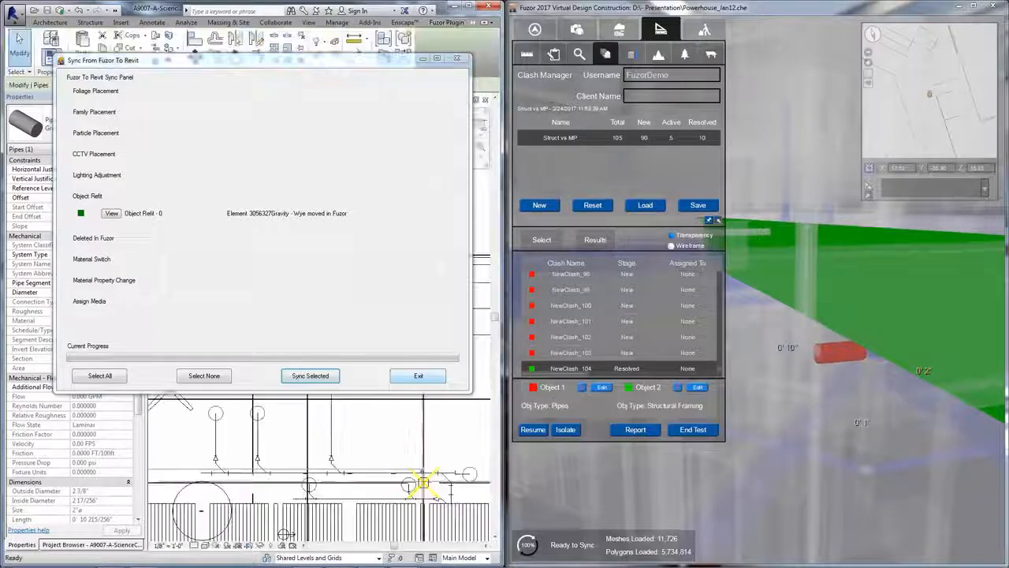
left_click(418, 375)
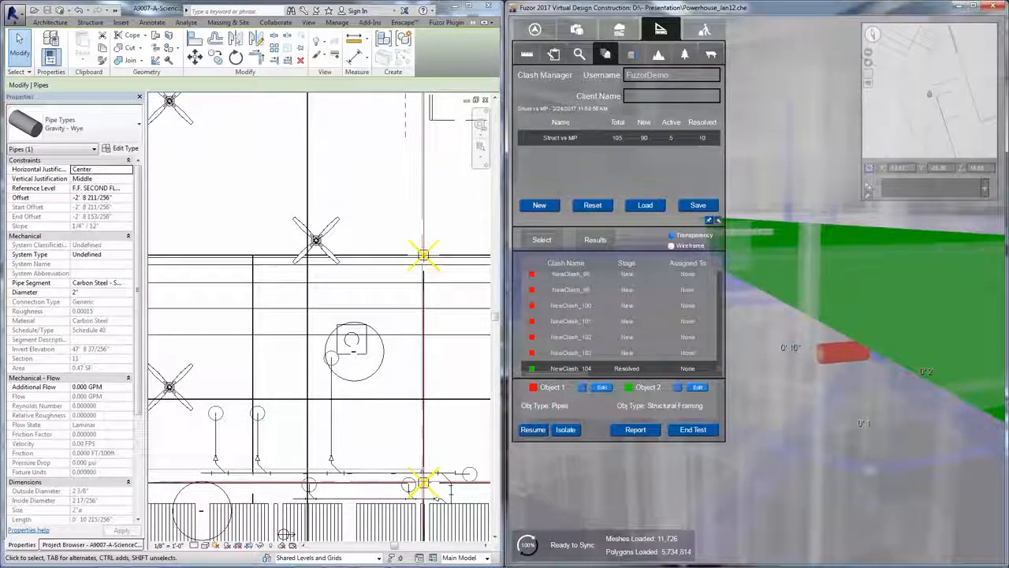
Return to Fuzor and group the Struct vs MP clash results by Stage
left_click_drag(867, 369, 927, 370)
scroll(781, 368, "down", 2)
middle_click_drag(781, 368, 826, 466)
scroll(585, 323, "up", 3)
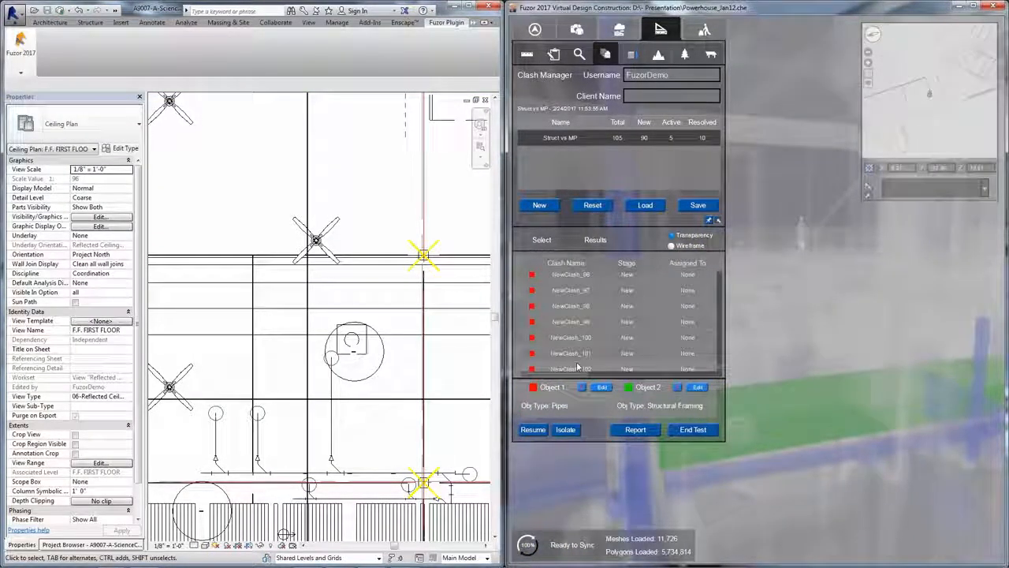
scroll(585, 323, "up", 6)
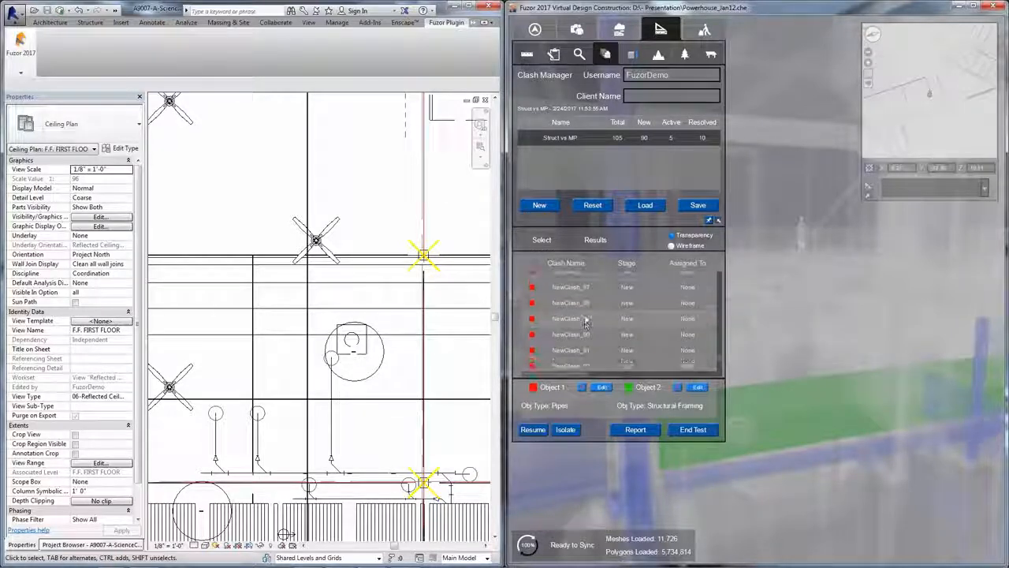
left_click(564, 265)
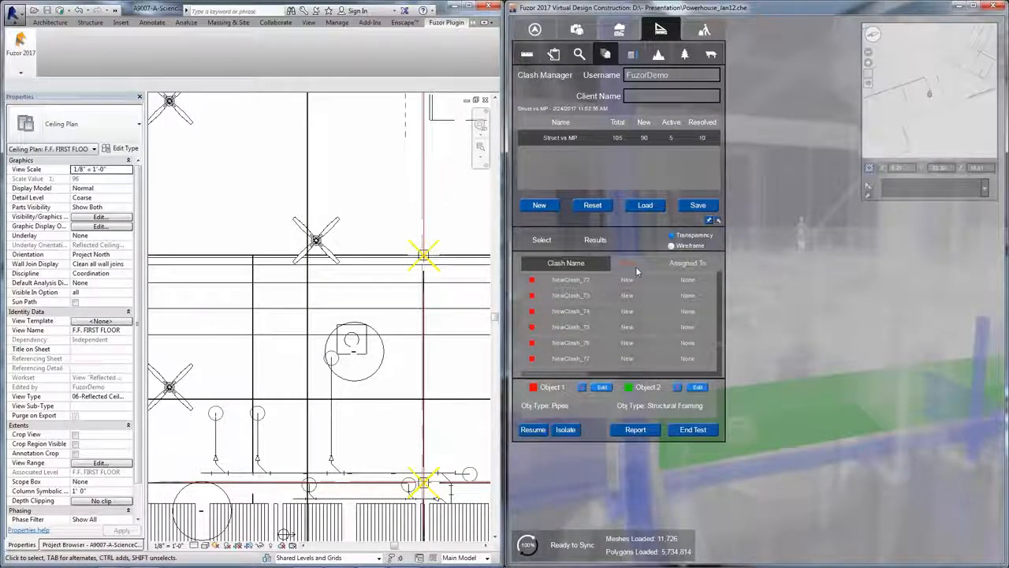
left_click(634, 265)
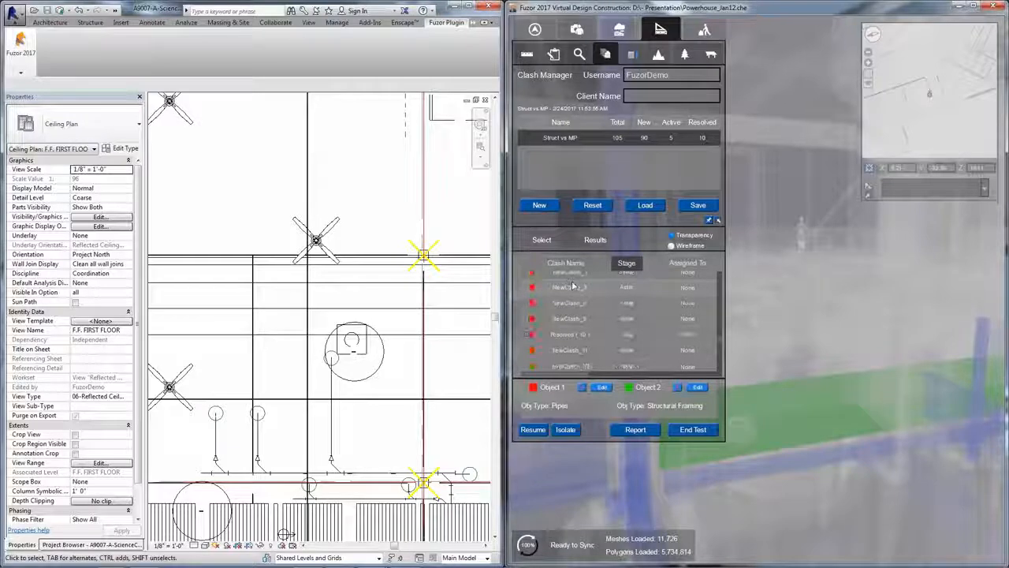
Collapse the New, Active and Resolved groups in the clash results
scroll(723, 328, "down", 3)
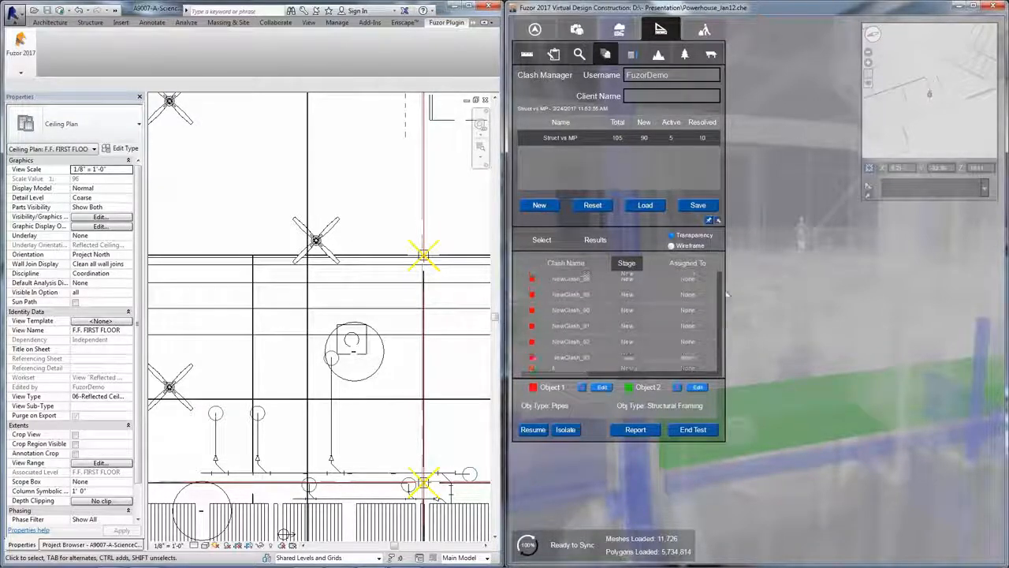
scroll(727, 294, "up", 5)
left_click(528, 281)
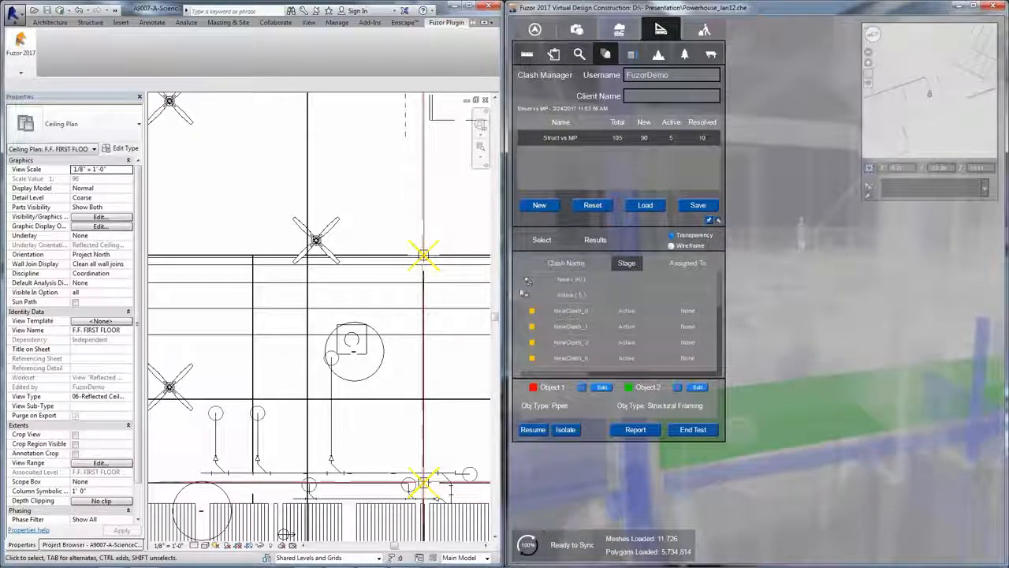
left_click(525, 294)
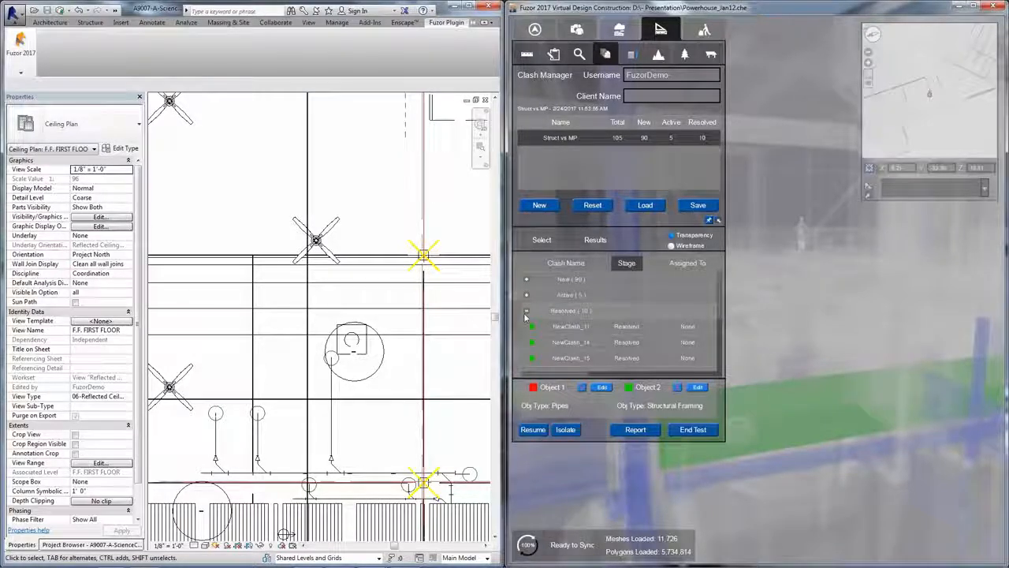
left_click(527, 311)
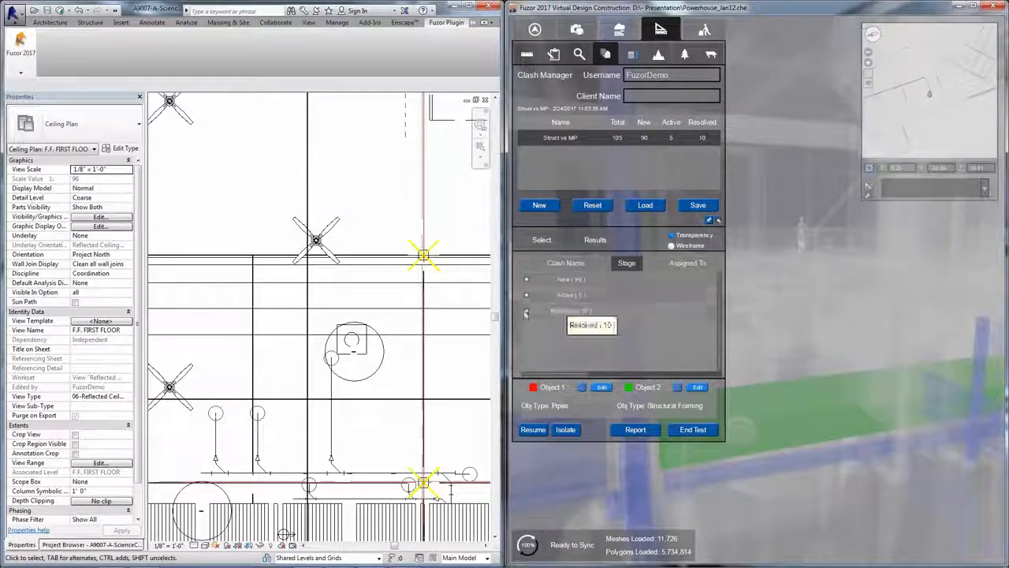
Expand the Active group and view NewClash_0, NewClash_1 and NewClash_3 in the model
left_click(556, 295)
left_click(559, 312)
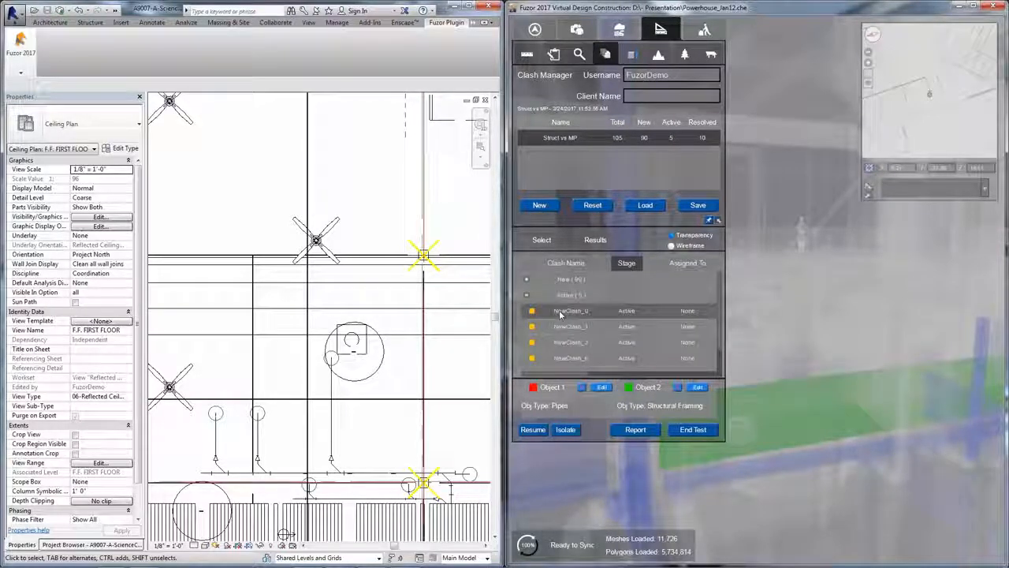
left_click(573, 331)
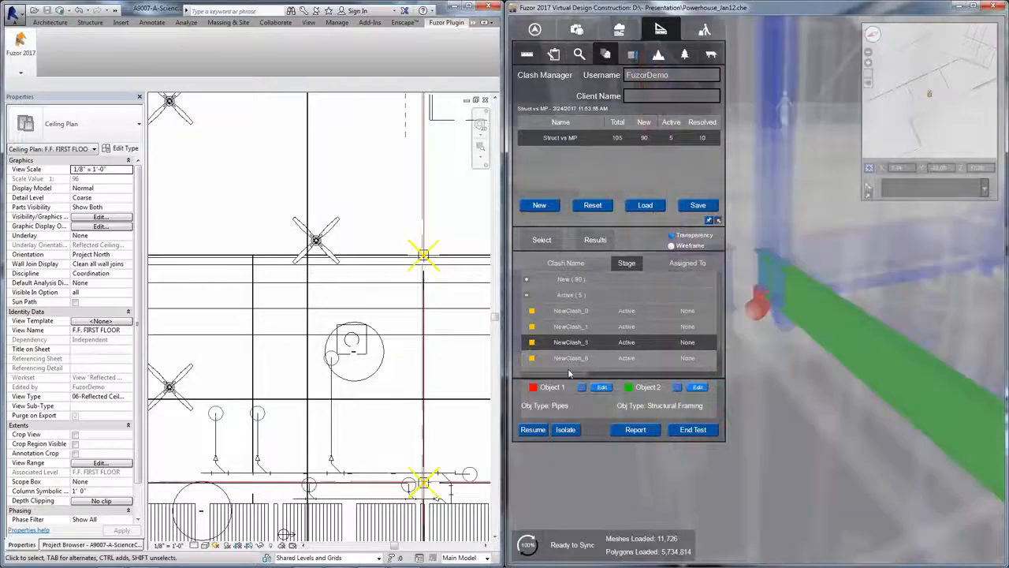
left_click(582, 344)
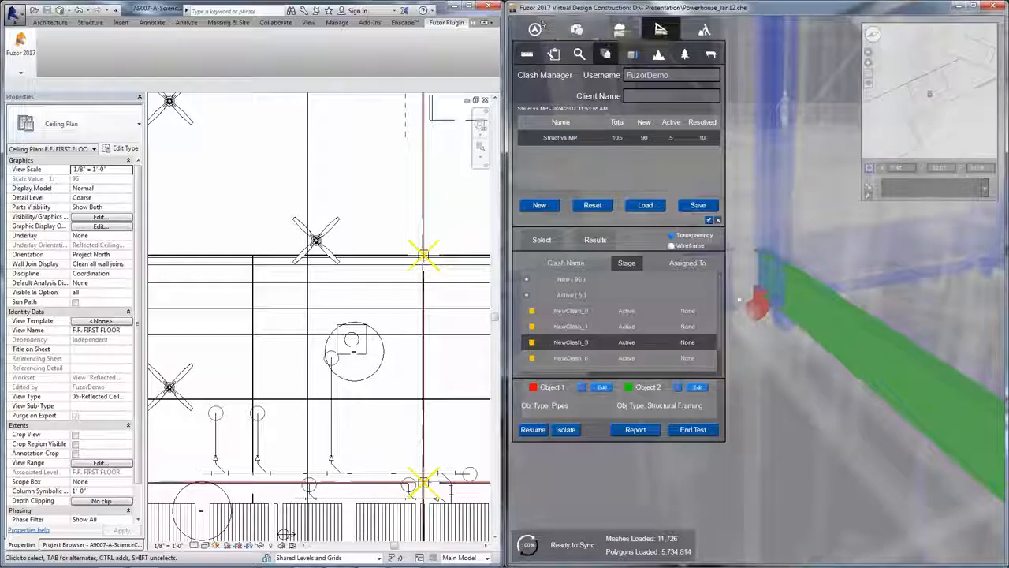
End the clash test and show the café interior in Ultra render mode
left_click(694, 430)
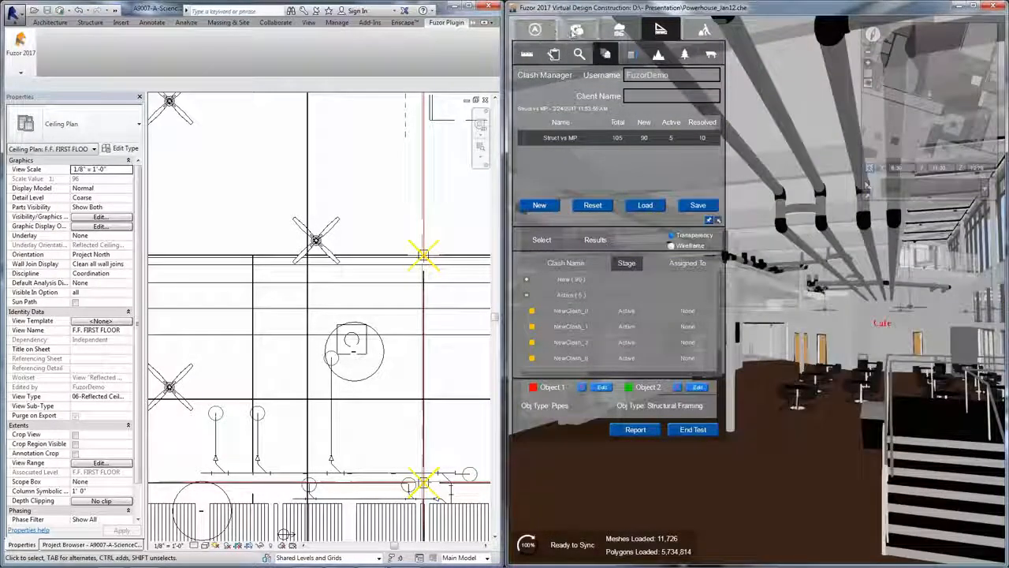
left_click(576, 31)
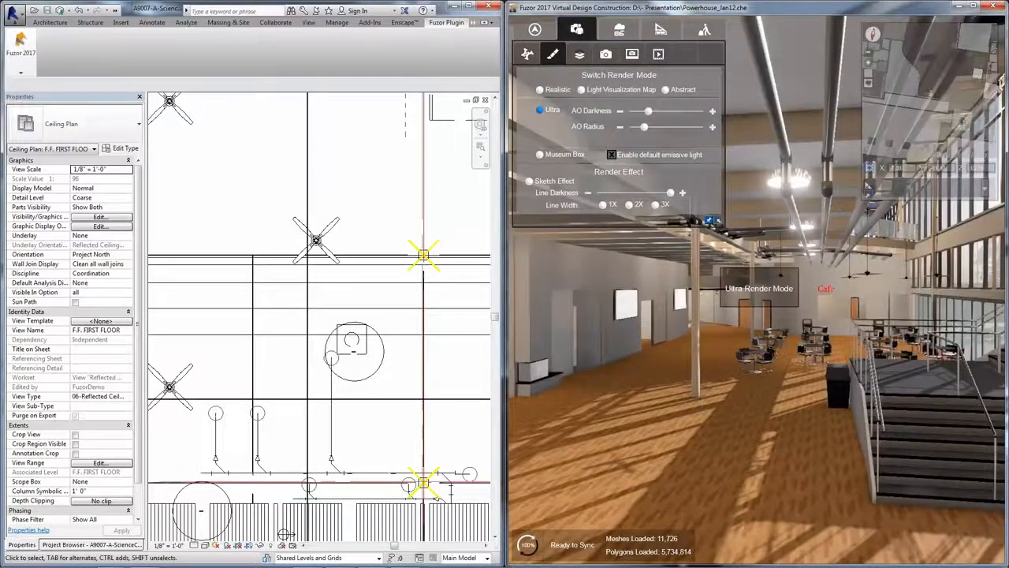
left_click_drag(796, 370, 712, 358)
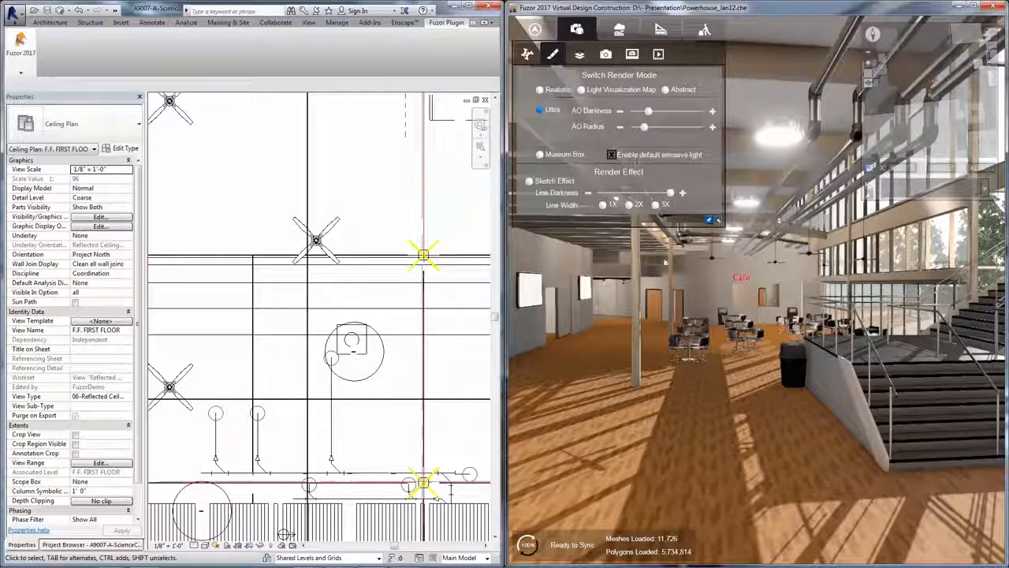
Show the 2D map beside the 3D view and examine the F.F. FIRST FLOOR ceiling plan with its dimensions at different scales
left_click(528, 33)
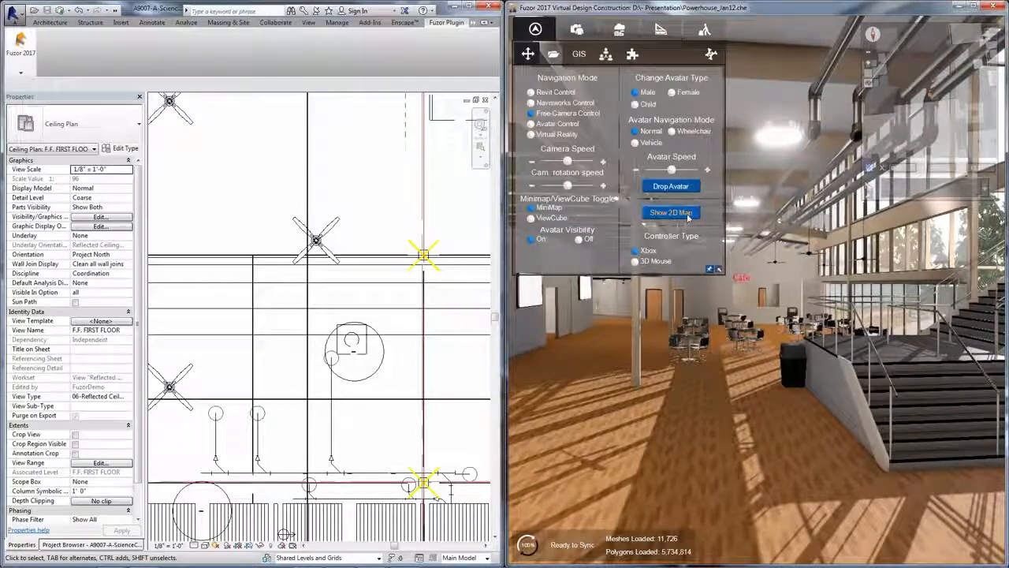
key("alt+Tab")
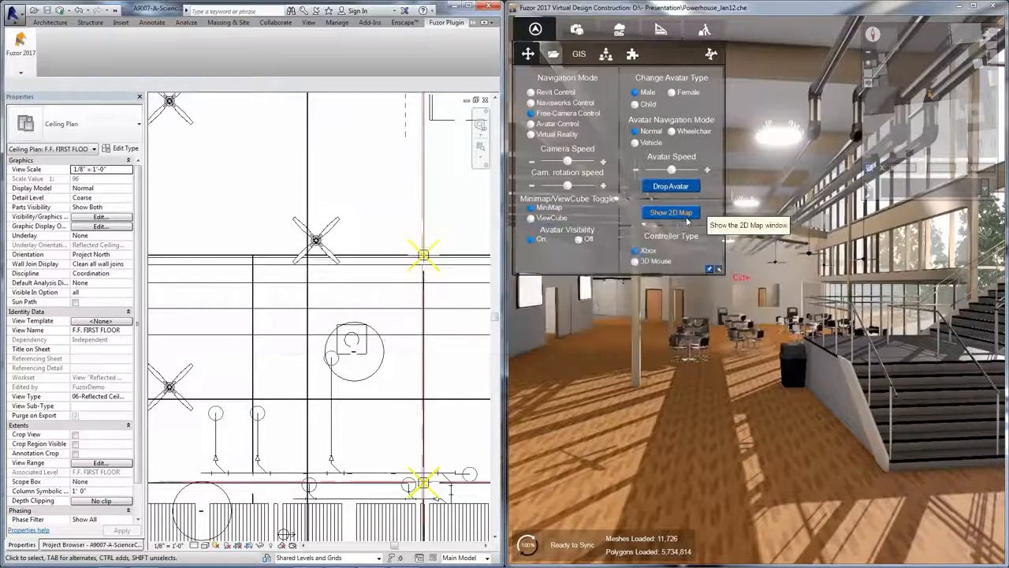
left_click(685, 218)
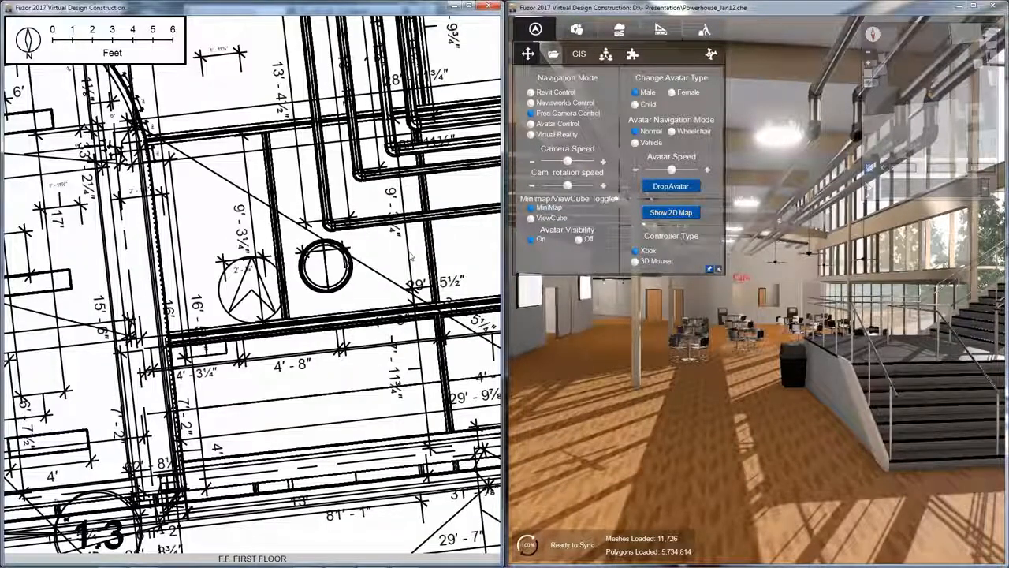
scroll(410, 256, "down", 1)
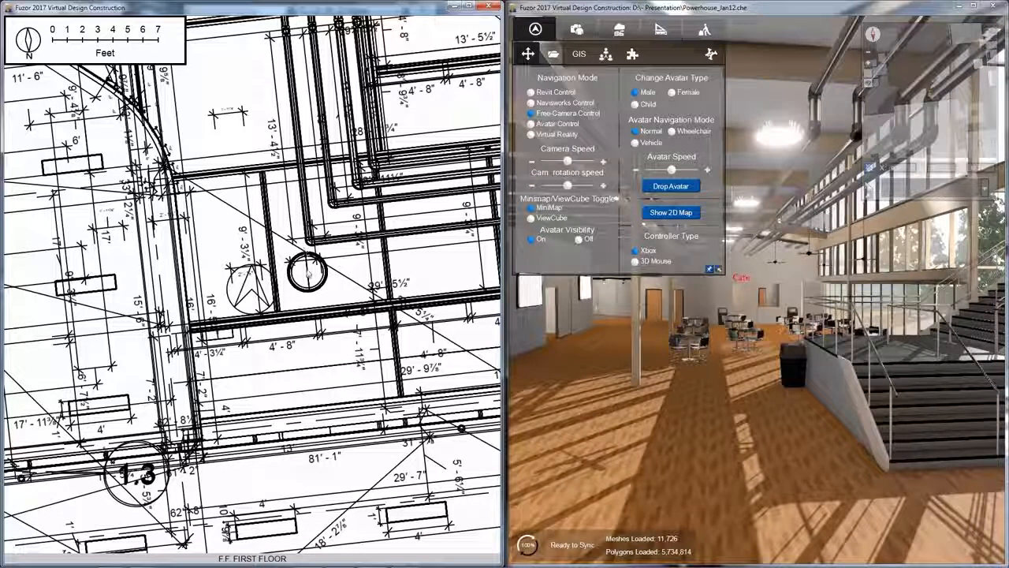
scroll(308, 271, "down", 1)
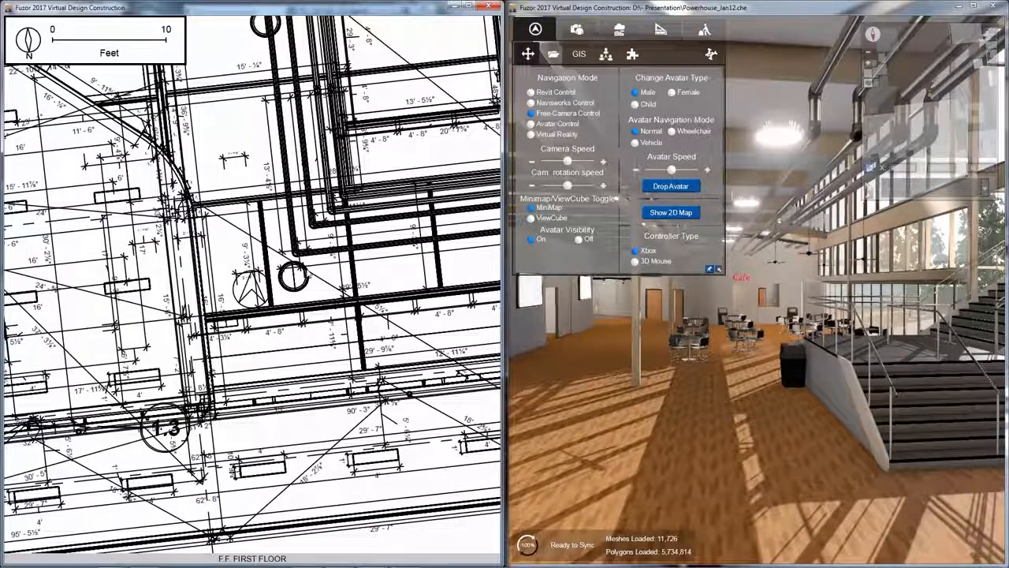
scroll(304, 267, "down", 1)
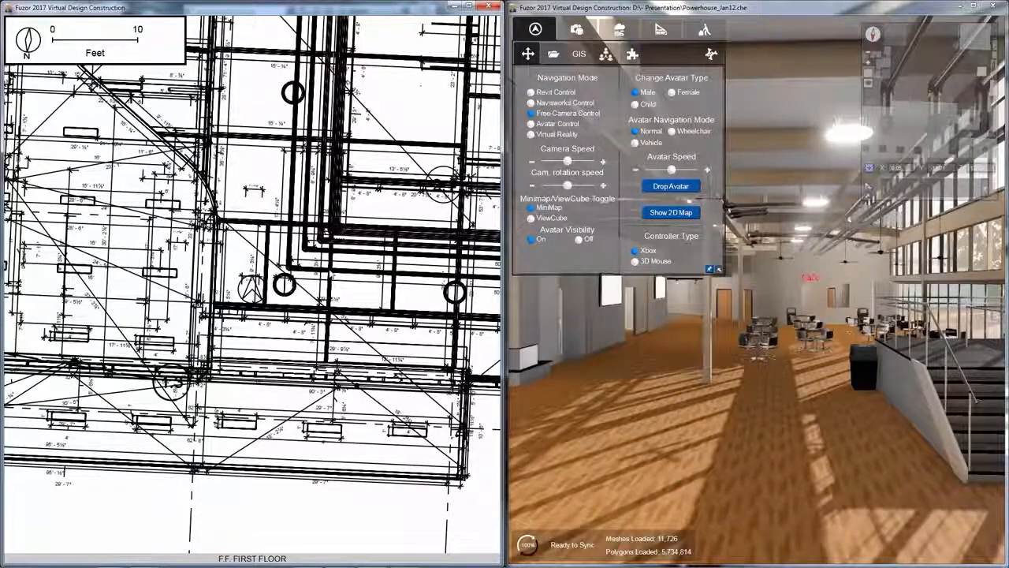
scroll(268, 277, "down", 2)
scroll(267, 282, "up", 2)
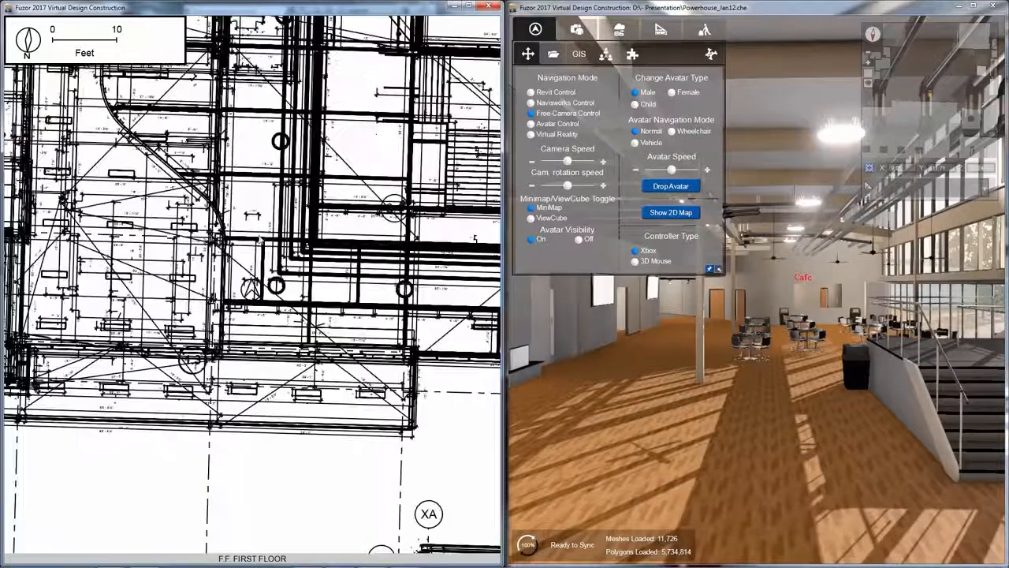
scroll(260, 256, "up", 3)
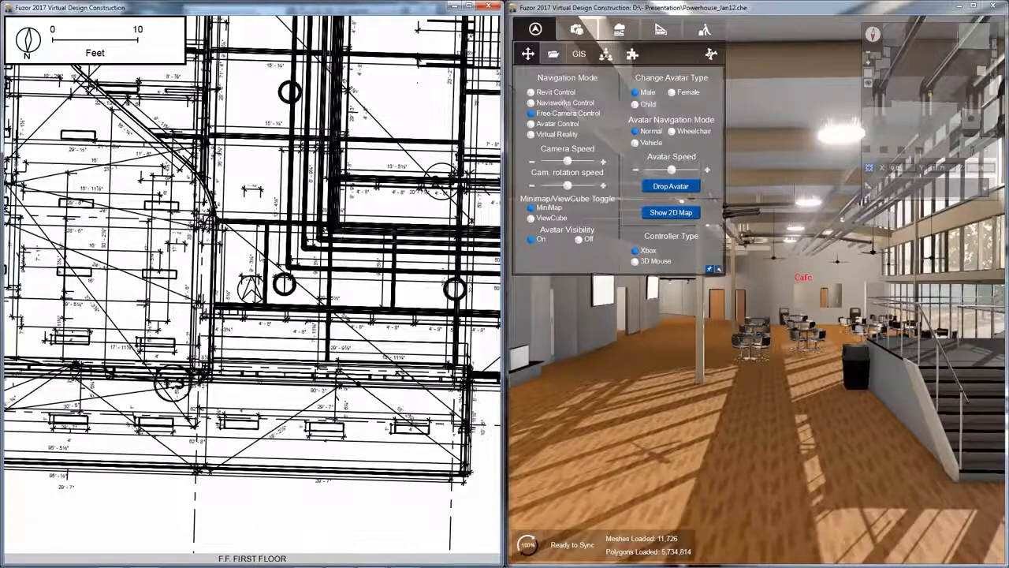
Turn off Auto Measure in the 2D layers settings of the map
left_click(576, 30)
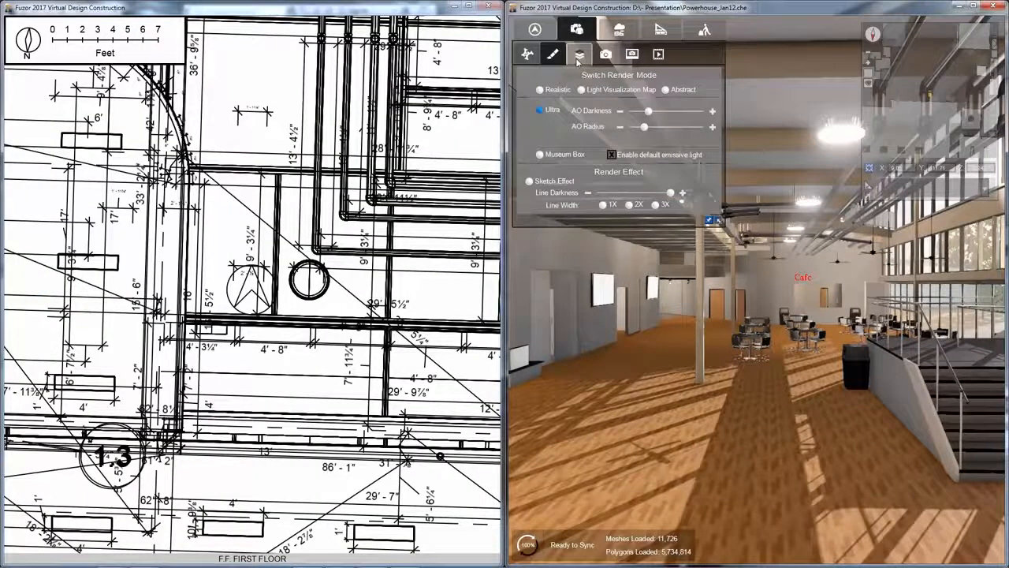
left_click(579, 54)
left_click(670, 83)
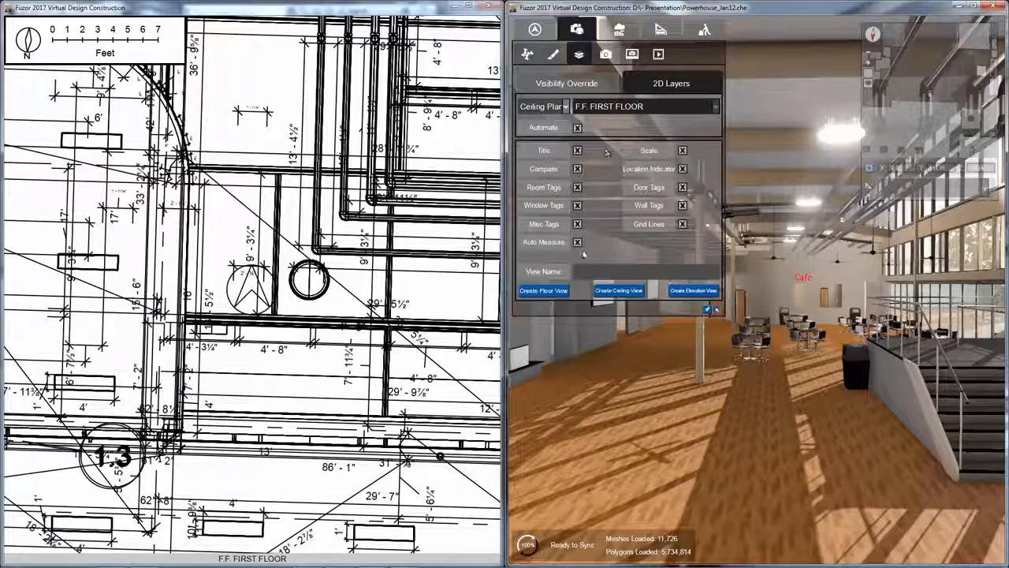
left_click(578, 242)
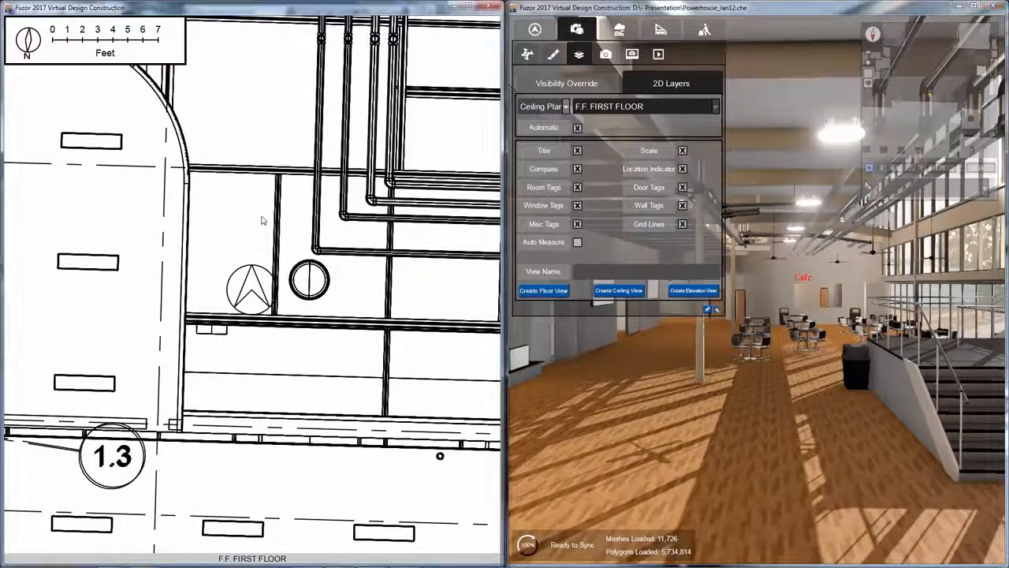
Move forward through the café space and switch the 2D map from Ceiling Plan to Floor Plan
key("w")
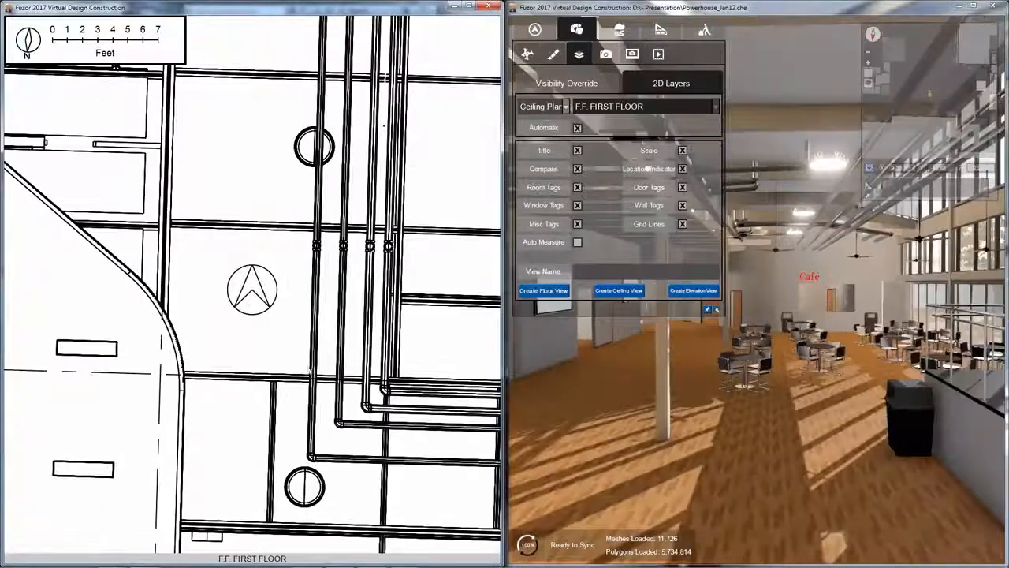
left_click(540, 106)
left_click(540, 118)
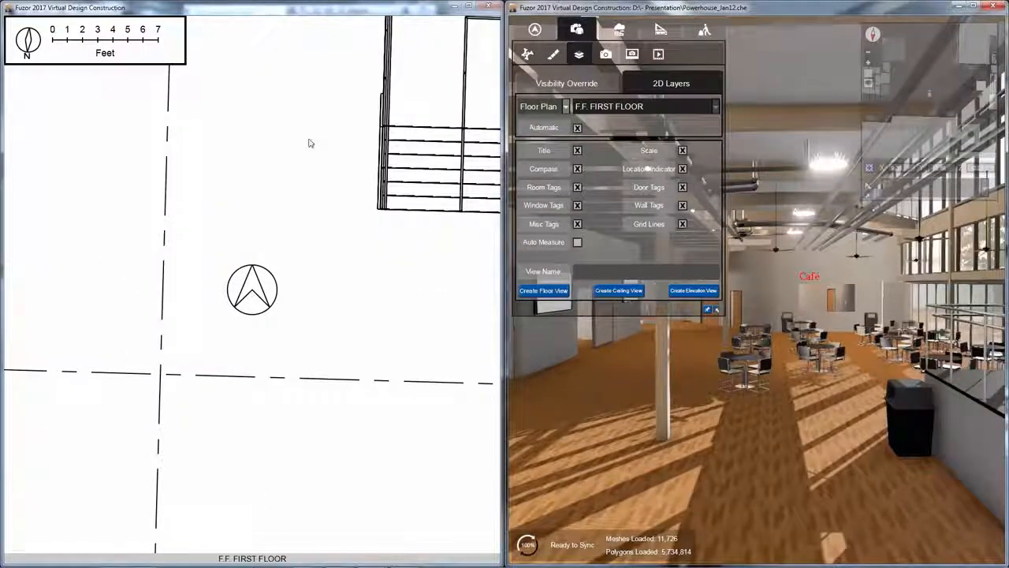
Compare the first-floor plan on the 2D map at the 20-foot scale with the café while turning the 3D view
left_click(297, 173)
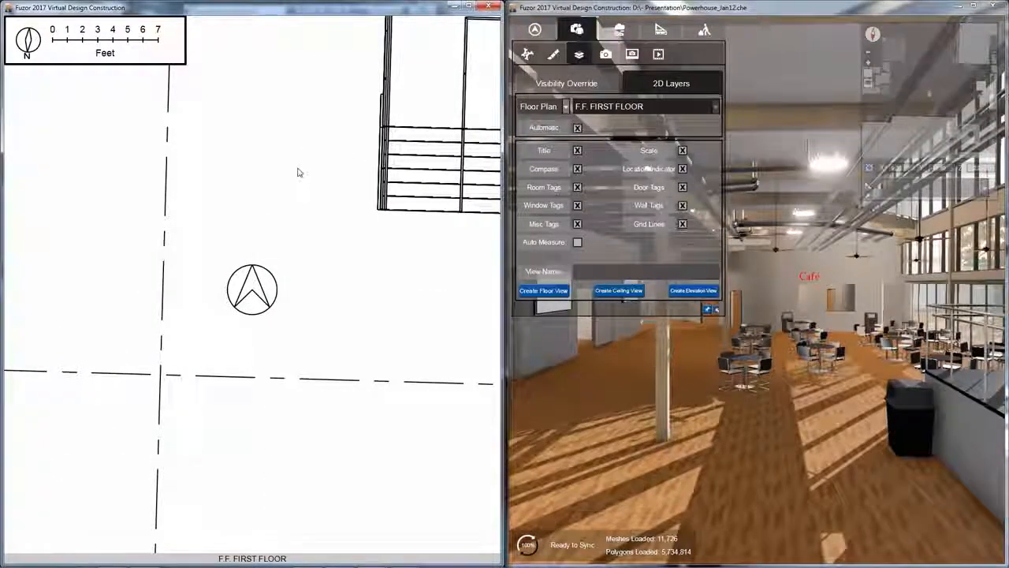
scroll(297, 174, "down", 4)
left_click_drag(250, 273, 254, 407)
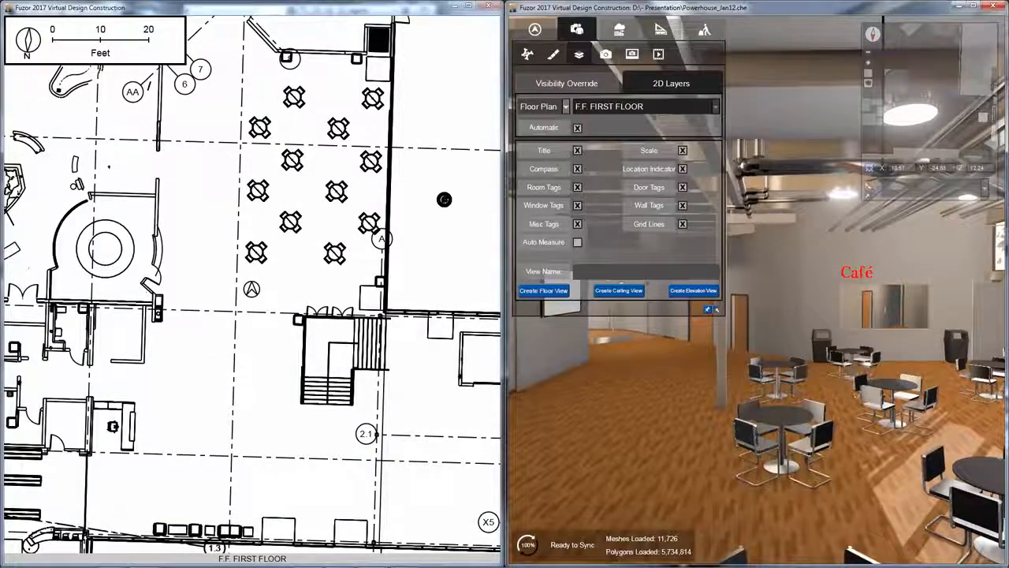
left_click_drag(444, 199, 418, 159)
Select the nearest round café table in the 3D view to locate it on the 2D map, and clear the selection
left_click(713, 382)
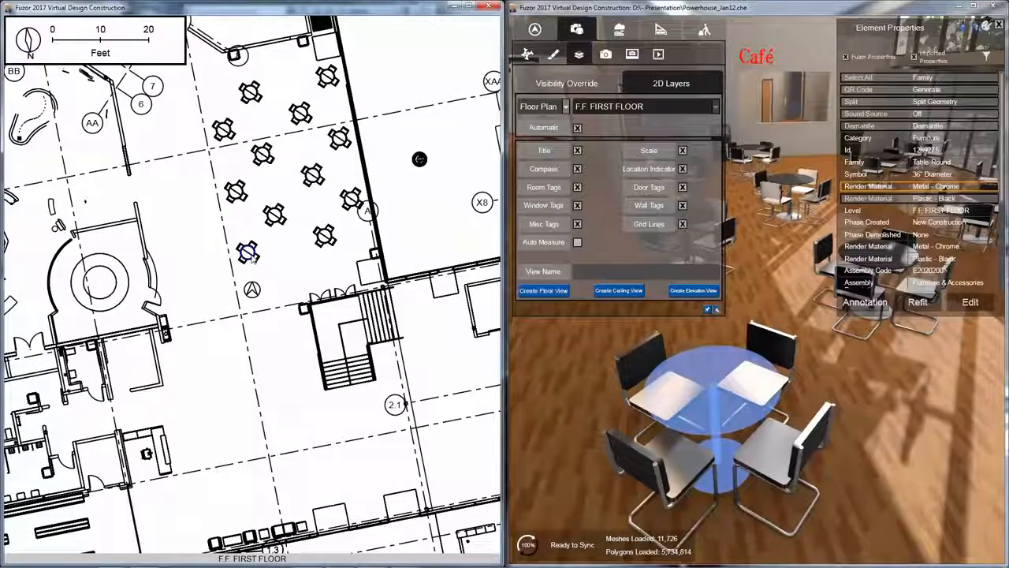
left_click(925, 303)
left_click_drag(748, 361, 746, 327)
mouse_move(277, 272)
left_mouse_down()
mouse_move(264, 261)
mouse_move(282, 272)
left_mouse_up()
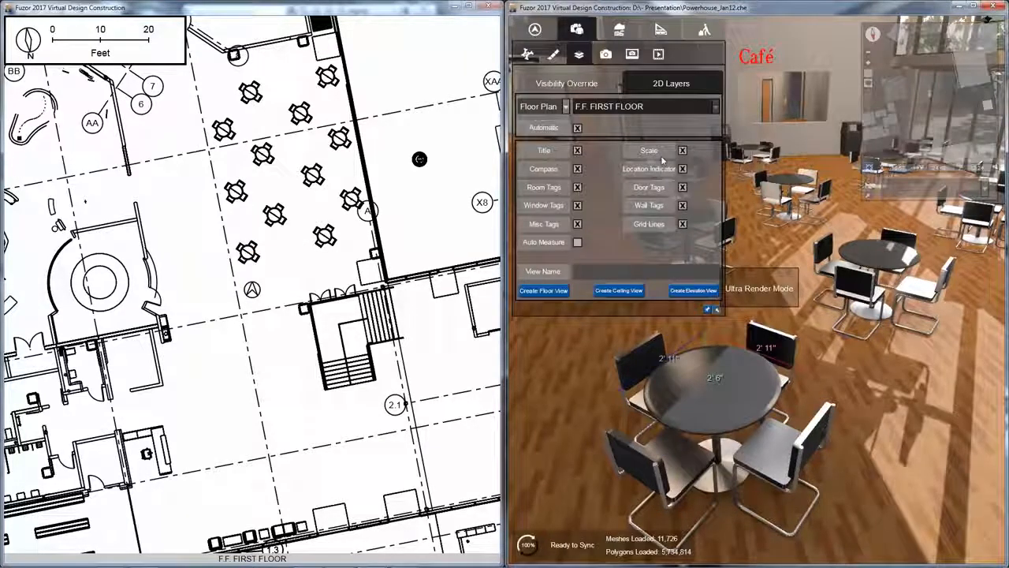
Walk among the café tables and turn toward the staircase, following the position on the 2D map
left_click_drag(779, 144, 867, 184)
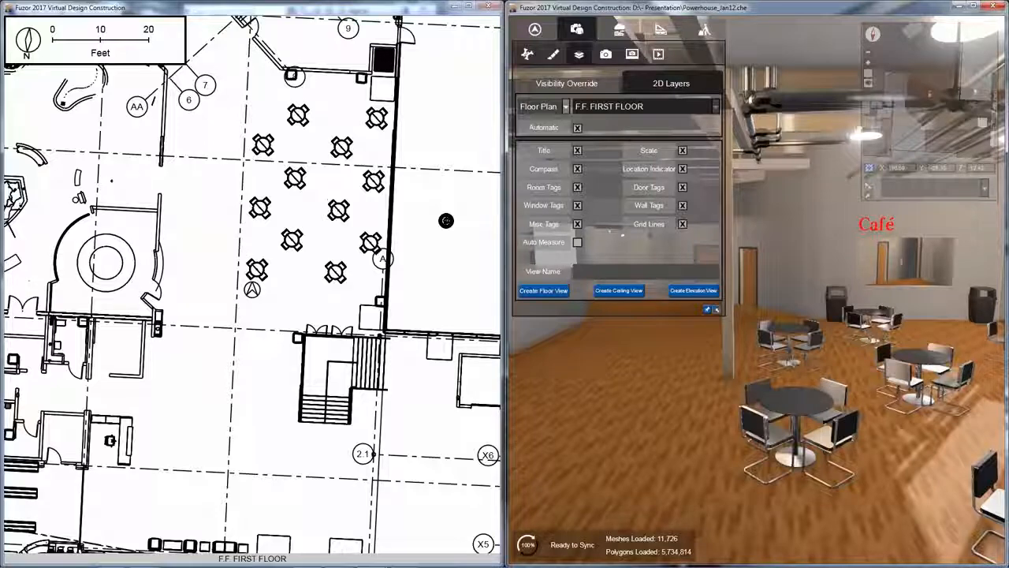
key("w")
key("w")
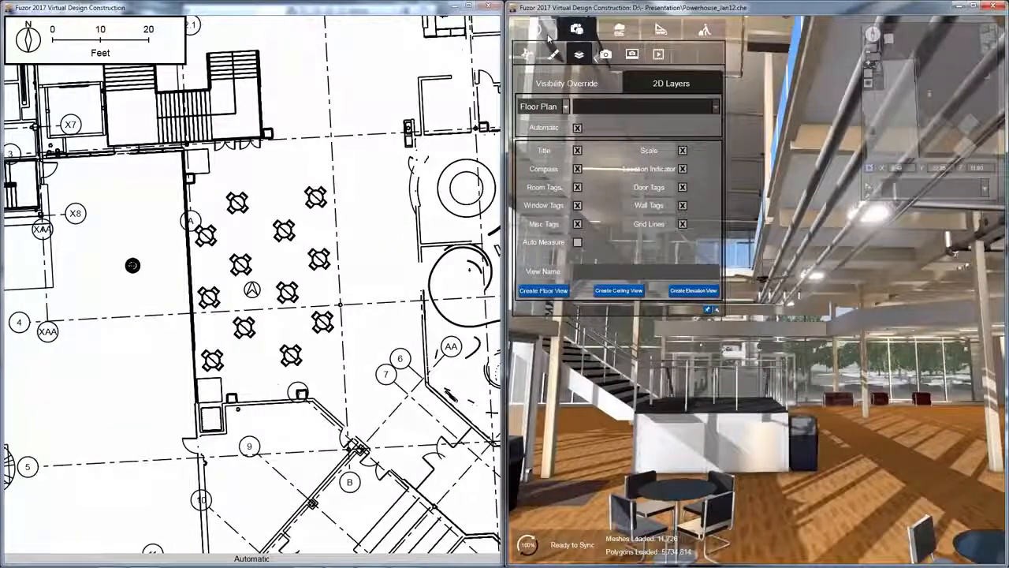
Drop the avatar on the paved area outside the café's glazed facade
left_click(534, 30)
left_click(685, 187)
left_click(900, 481)
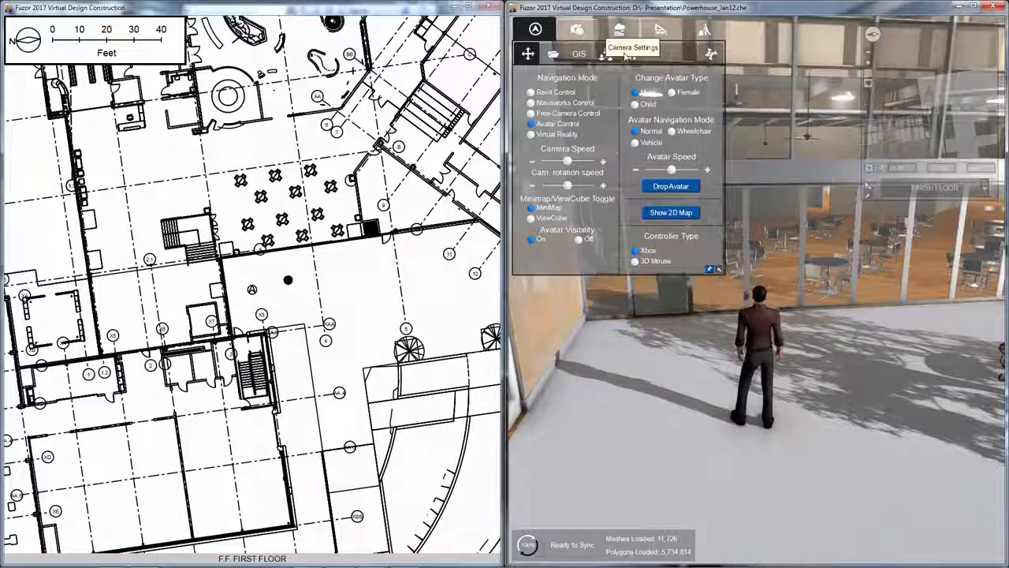
Create an elevation view named custElev1 from a line across the floor plan in front of the café facade
left_click(576, 30)
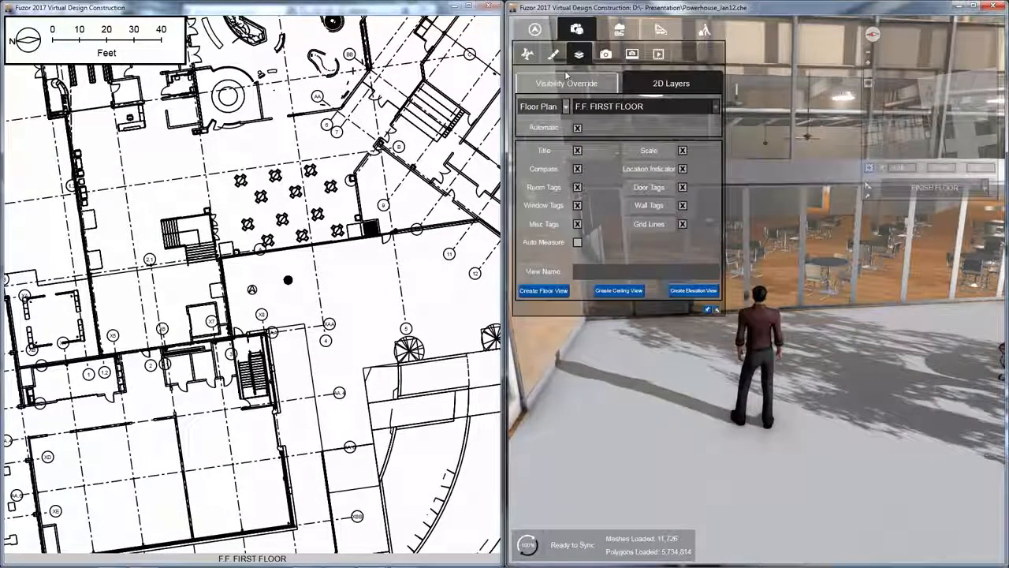
left_click(596, 272)
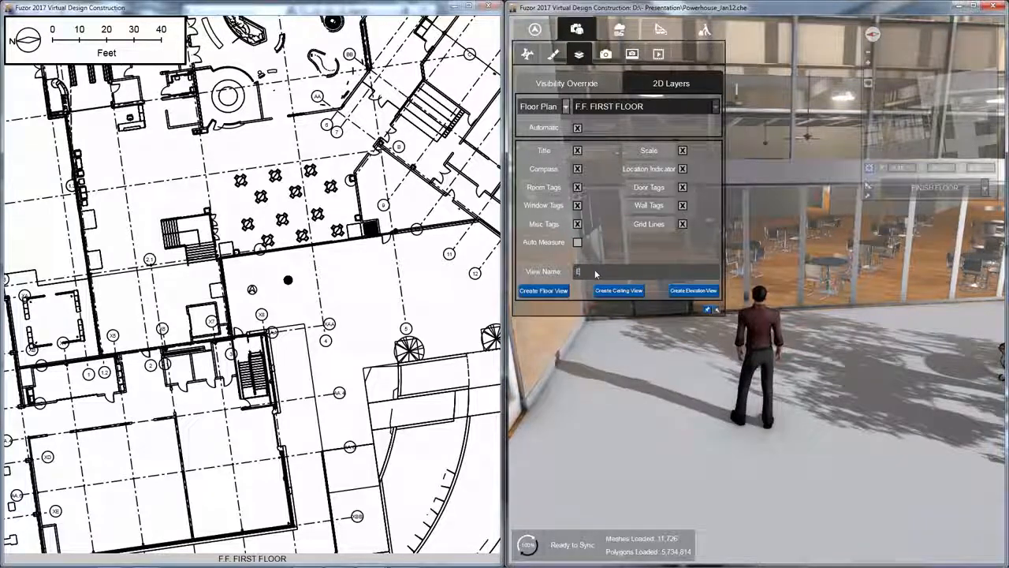
type("custE")
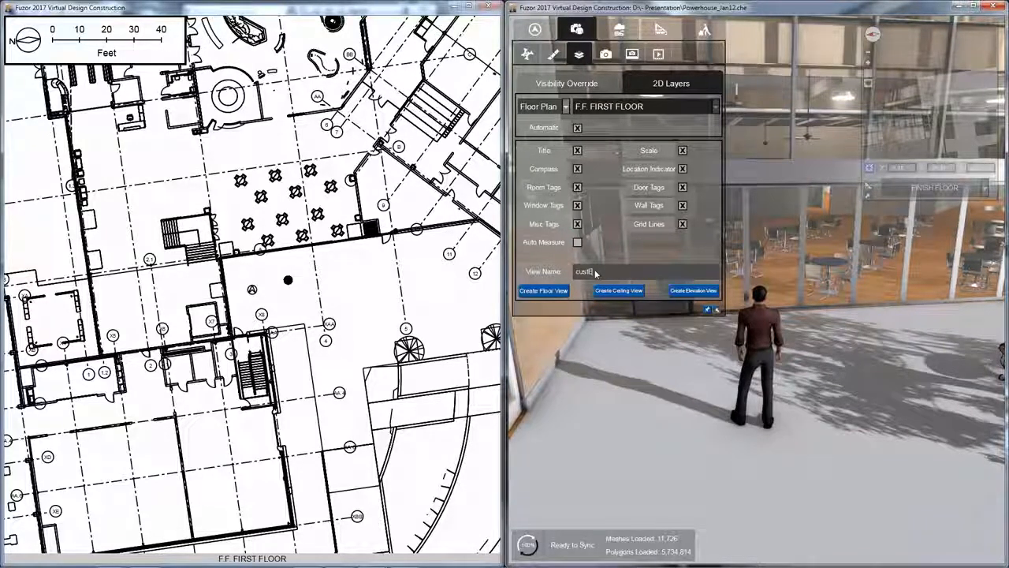
type("lev")
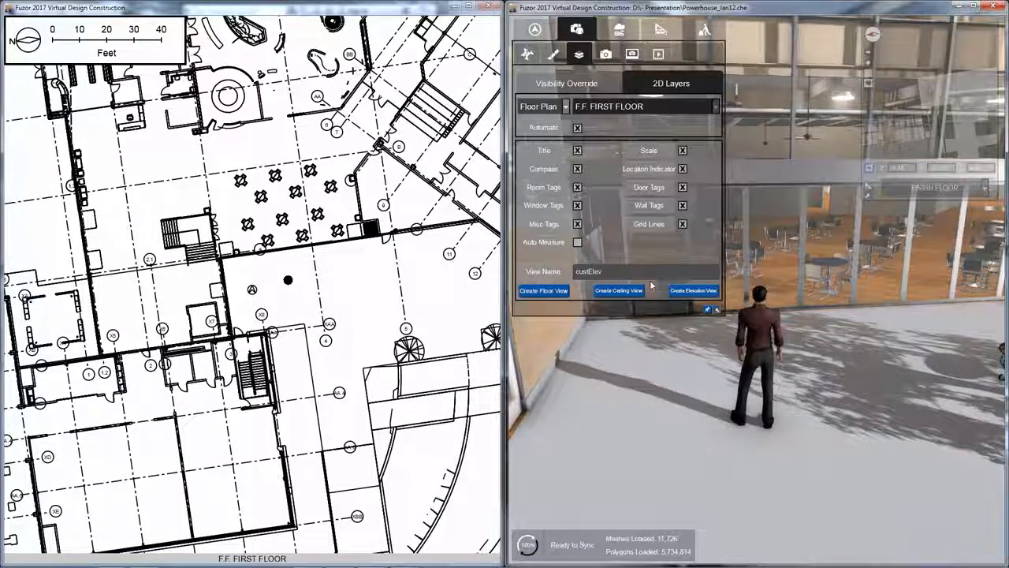
type("1")
left_click(701, 291)
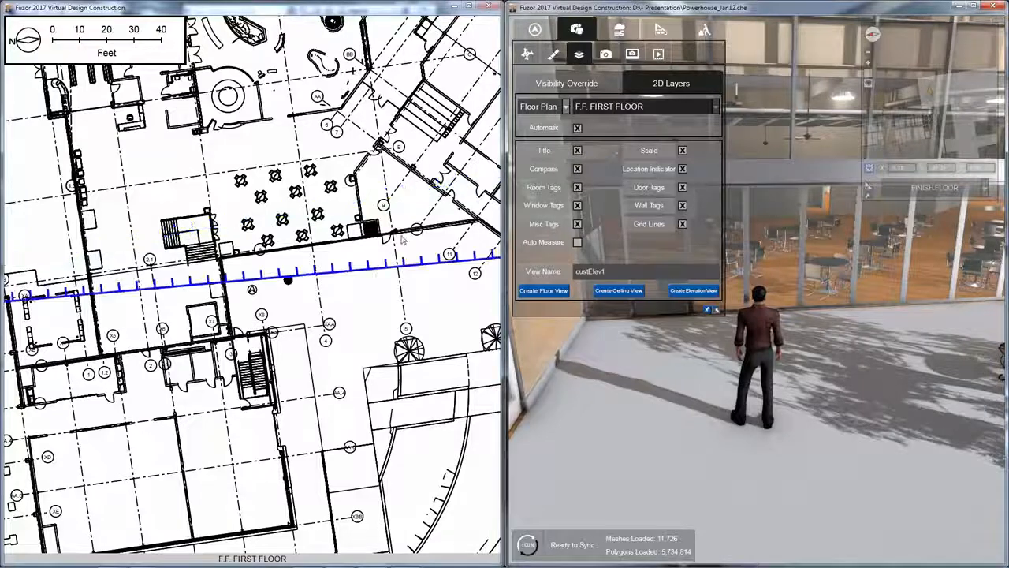
left_click(356, 271)
scroll(16, 282, "up", 2)
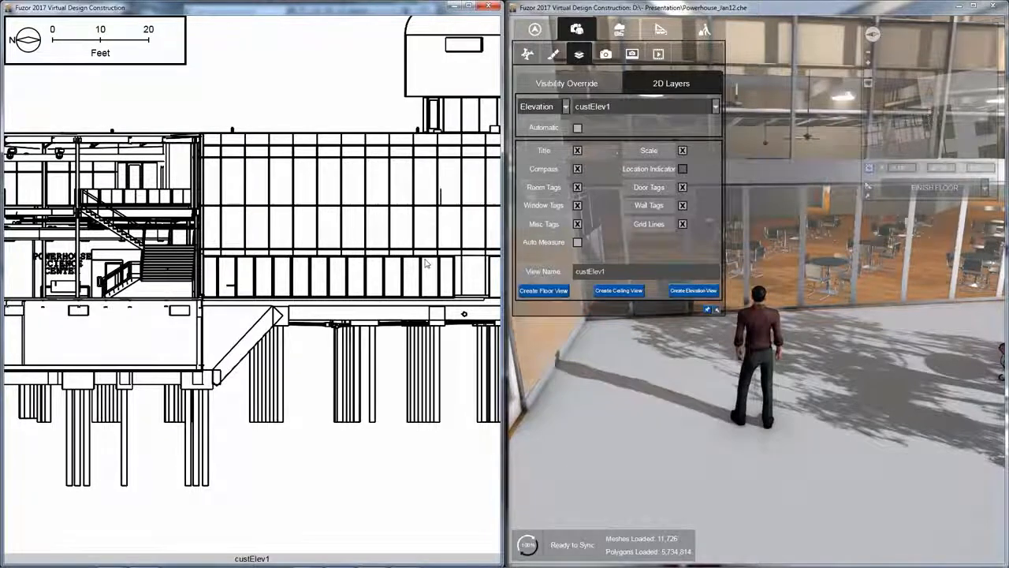
left_click_drag(425, 259, 301, 264)
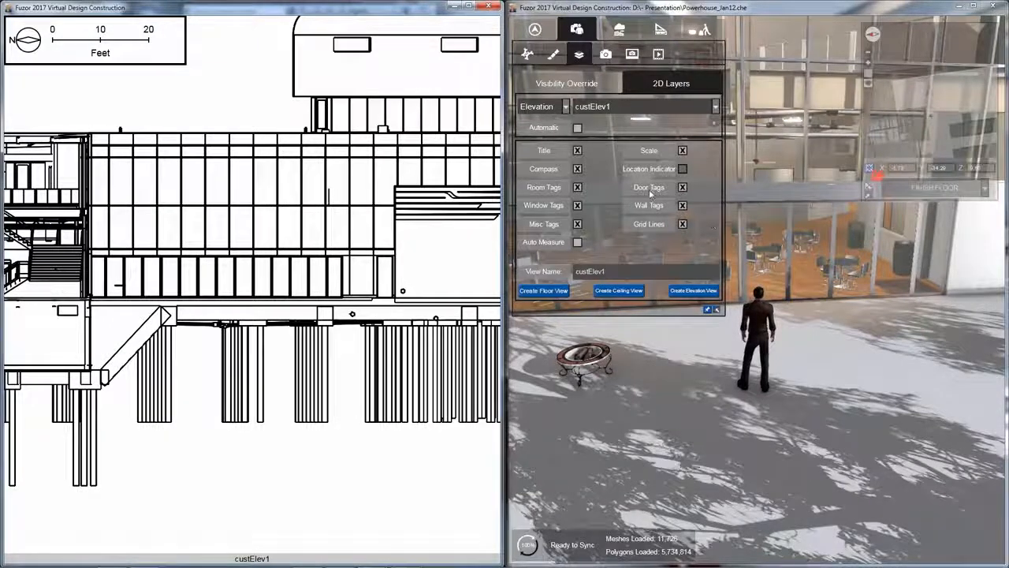
Create a floor view named custFP1 by picking its cut height near the upper part of the facade in the elevation
left_click(622, 275)
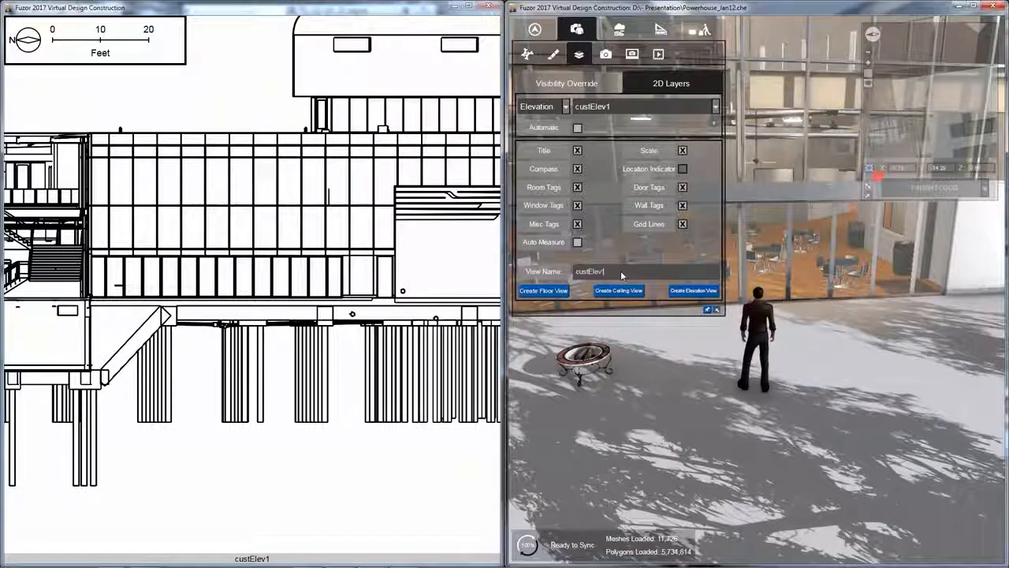
key("shift+Left")
key("shift+Left")
key("shift+Left")
key("shift+Left")
key("shift+Left")
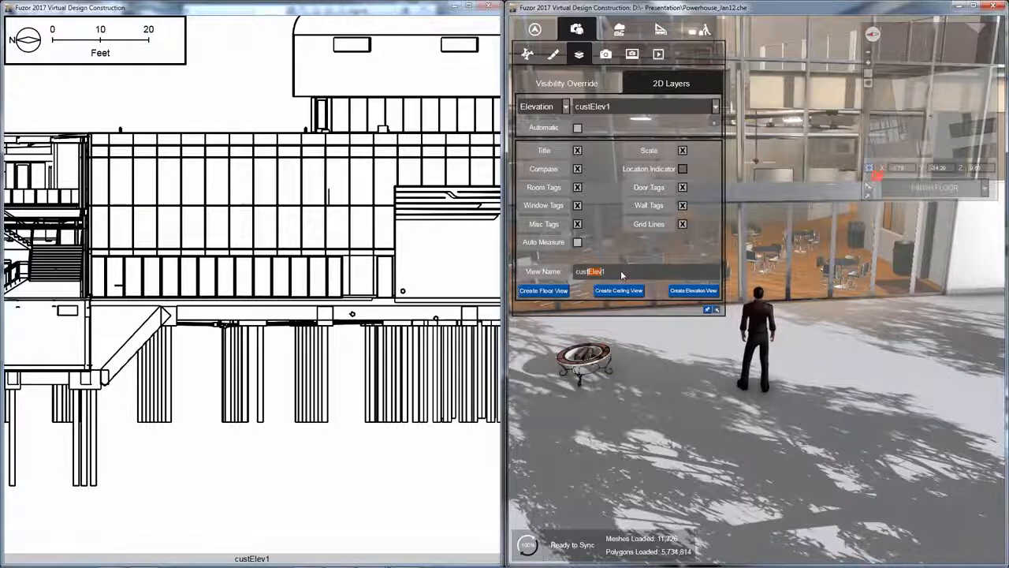
type("FP1")
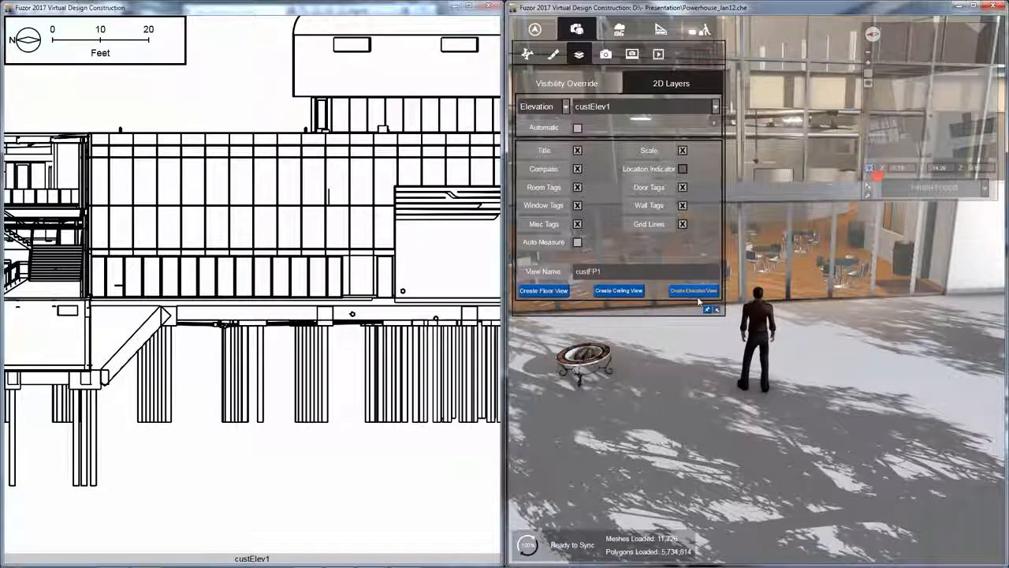
left_click(550, 295)
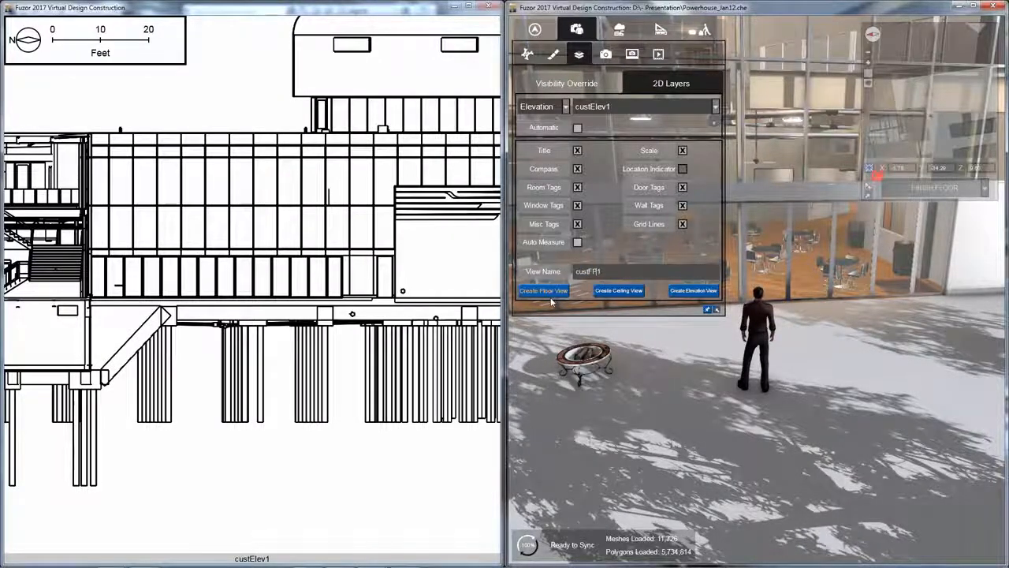
left_click(394, 120)
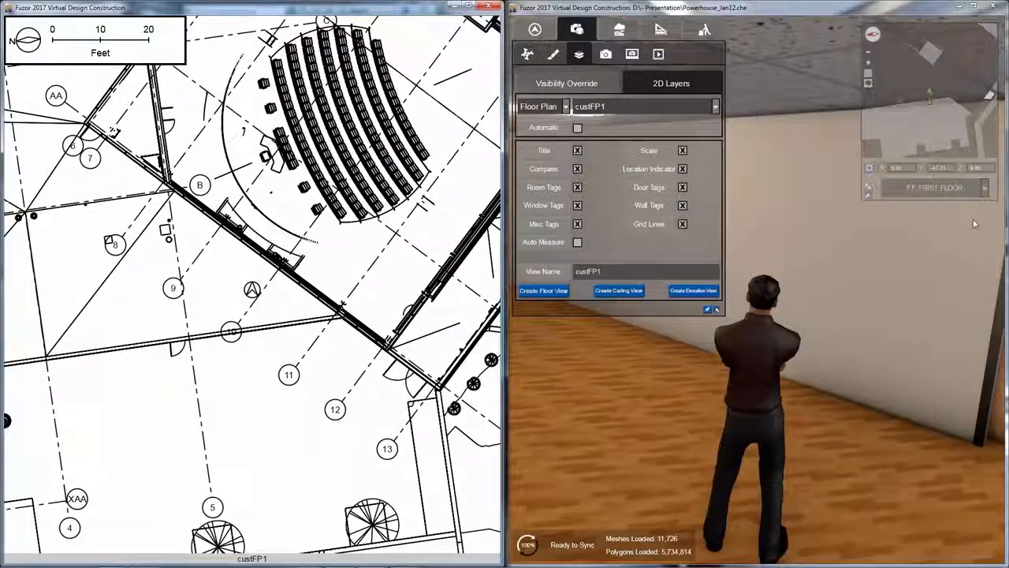
Move the avatar to the F.F. SECOND FLOOR level
left_click(934, 187)
scroll(950, 279, "down", 5)
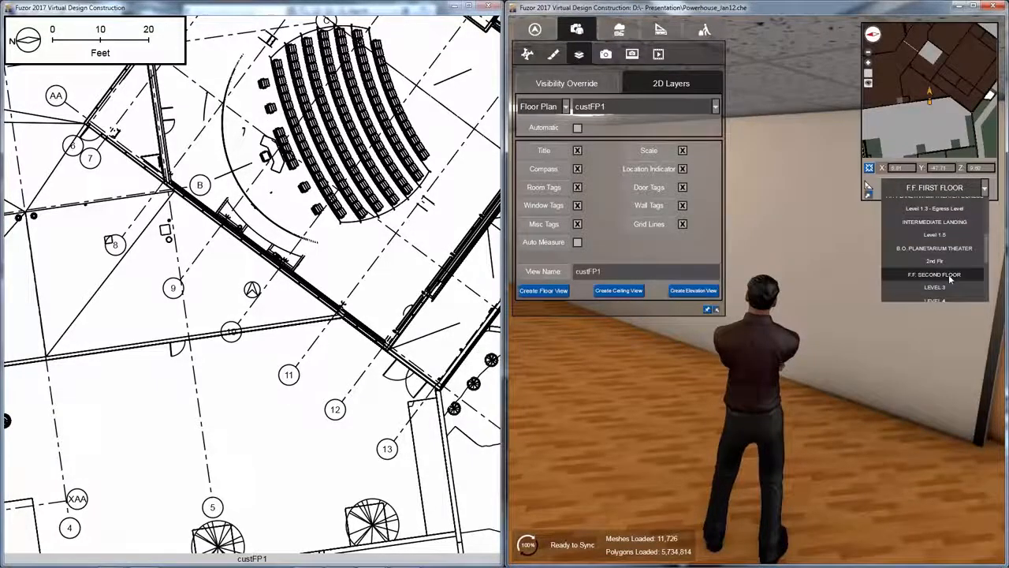
left_click(946, 275)
Walk the avatar along the second-floor corridor and through the doorway into the room with rows of seats
left_click_drag(770, 312, 713, 365)
key("d")
key("w")
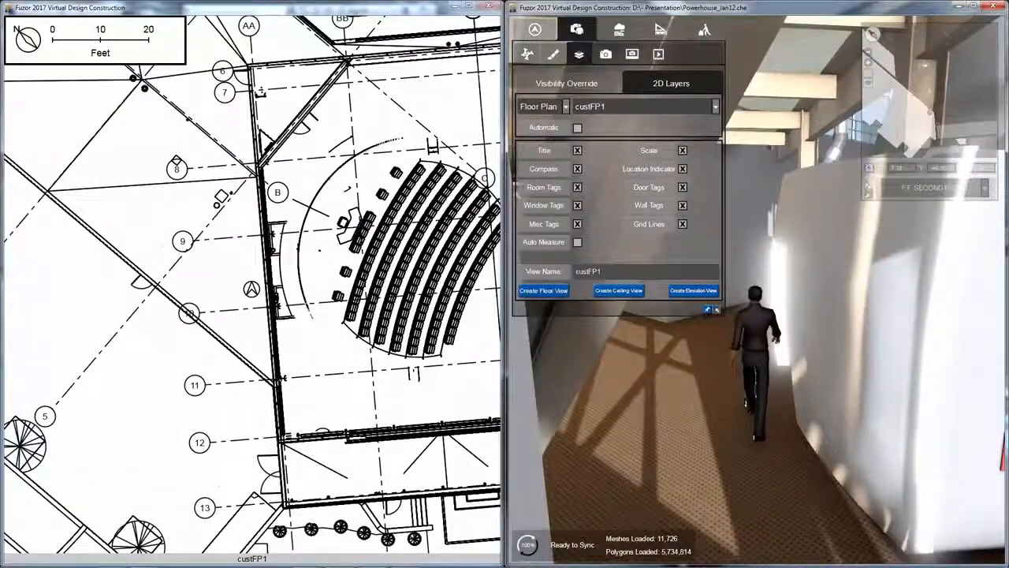
left_click_drag(713, 302, 788, 356)
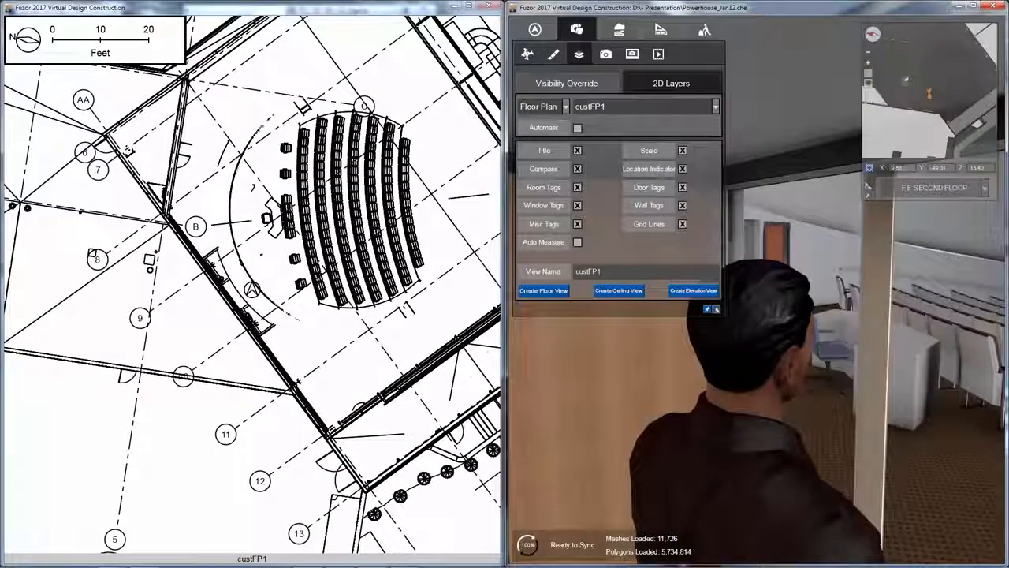
key("w")
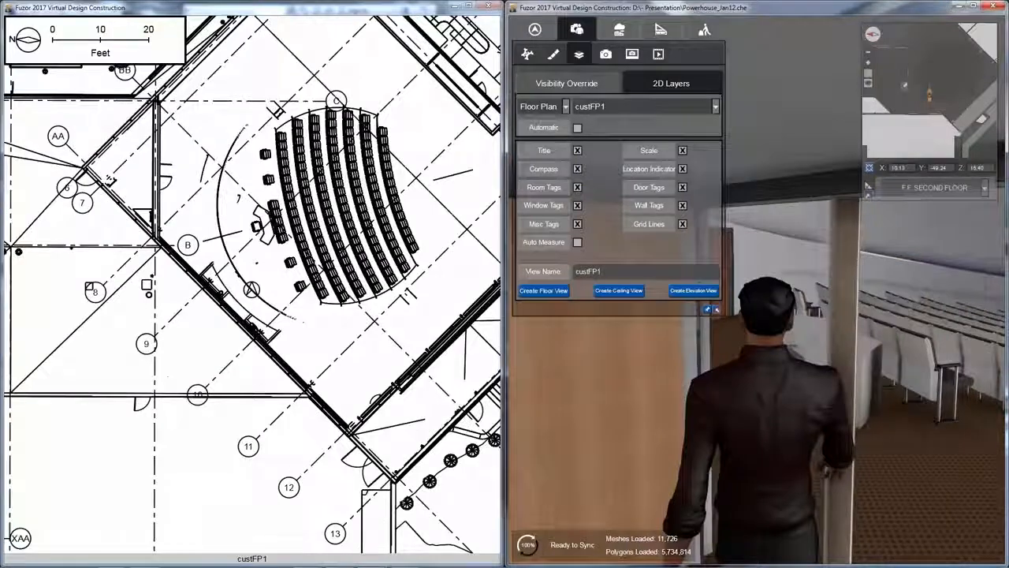
key("w")
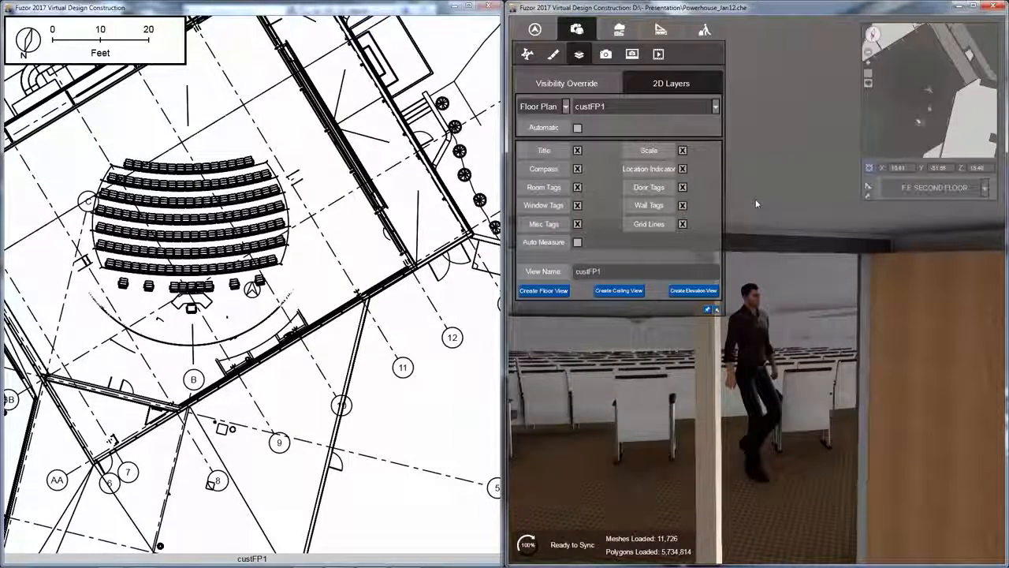
Walk the avatar back out to the second-floor corridor and turn the view along it
key("w")
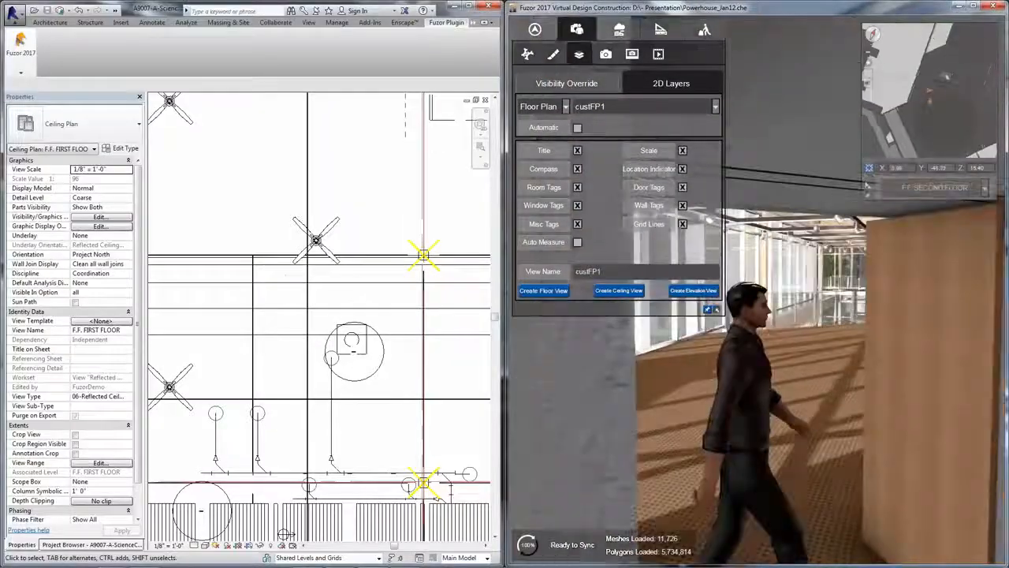
key("w")
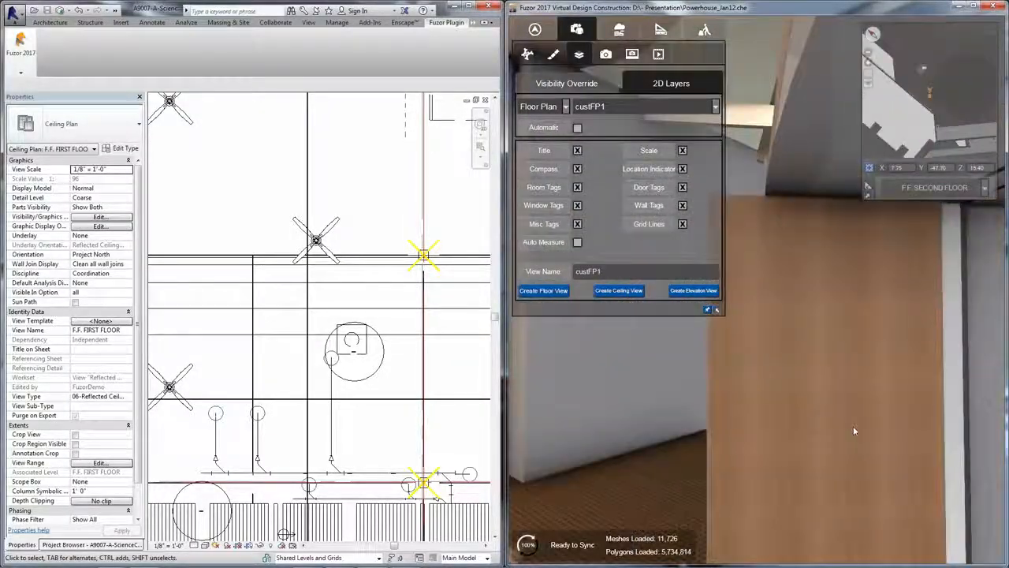
left_click_drag(853, 430, 749, 396)
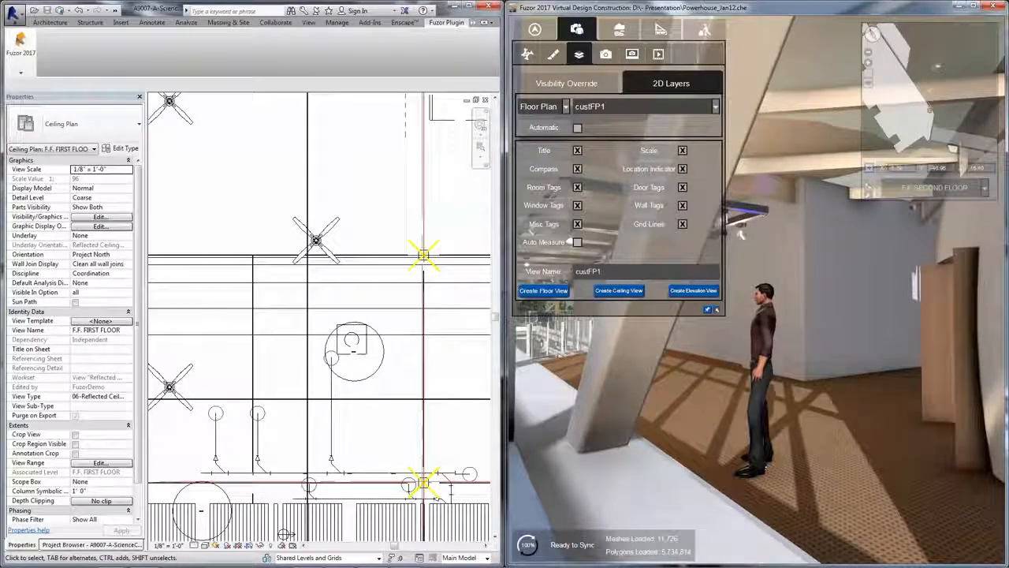
left_click_drag(700, 370, 599, 370)
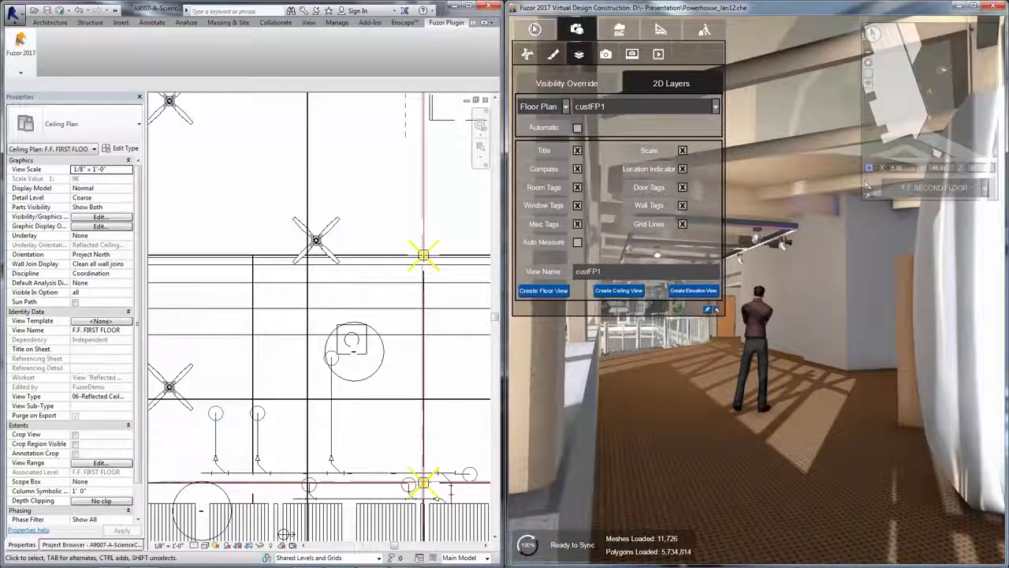
Show the 2D map again, move its window over Revit beside the 3D view, and close it
left_click(534, 30)
left_click(667, 209)
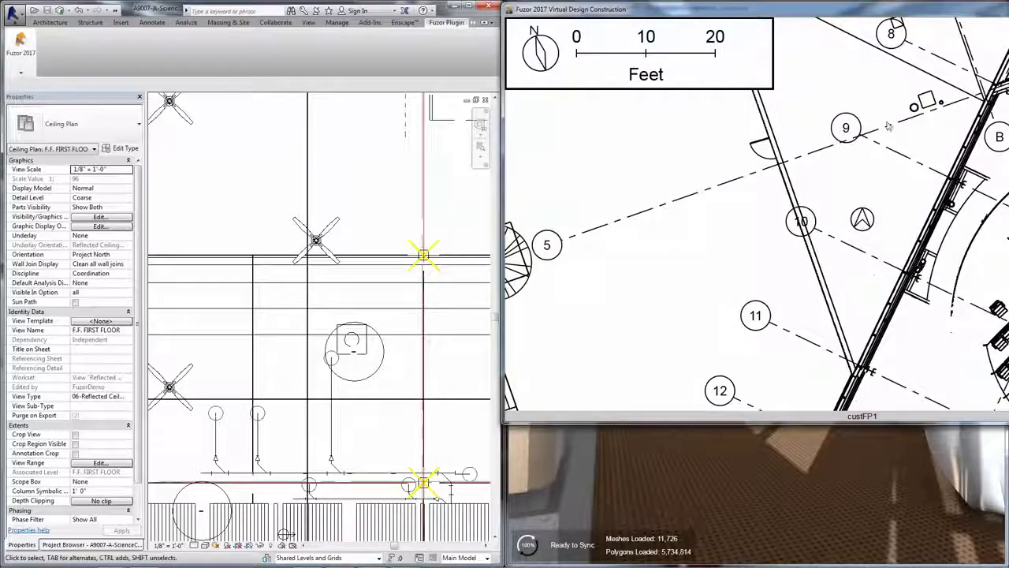
left_click_drag(887, 123, 865, 131)
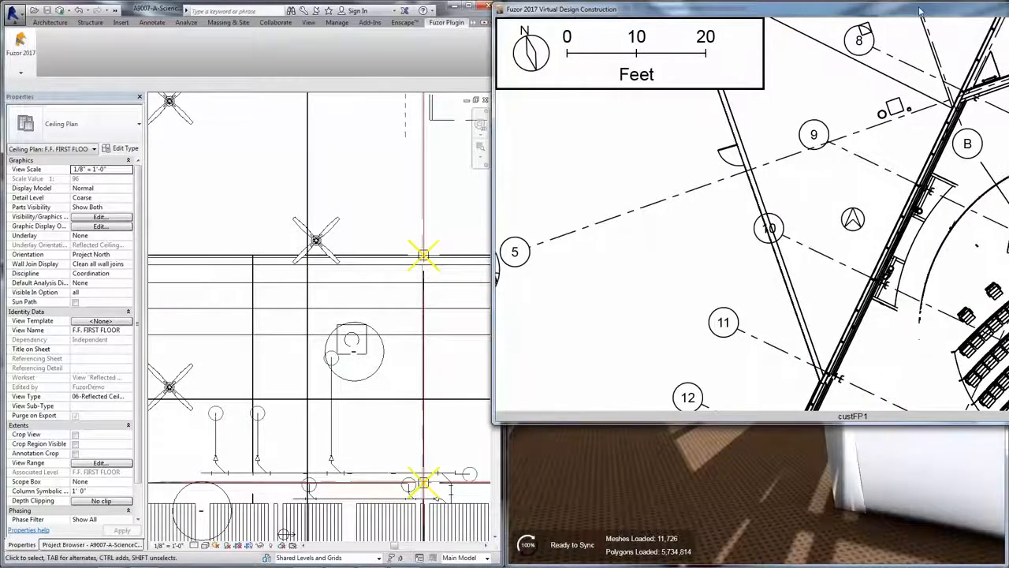
left_click_drag(911, 11, 272, 35)
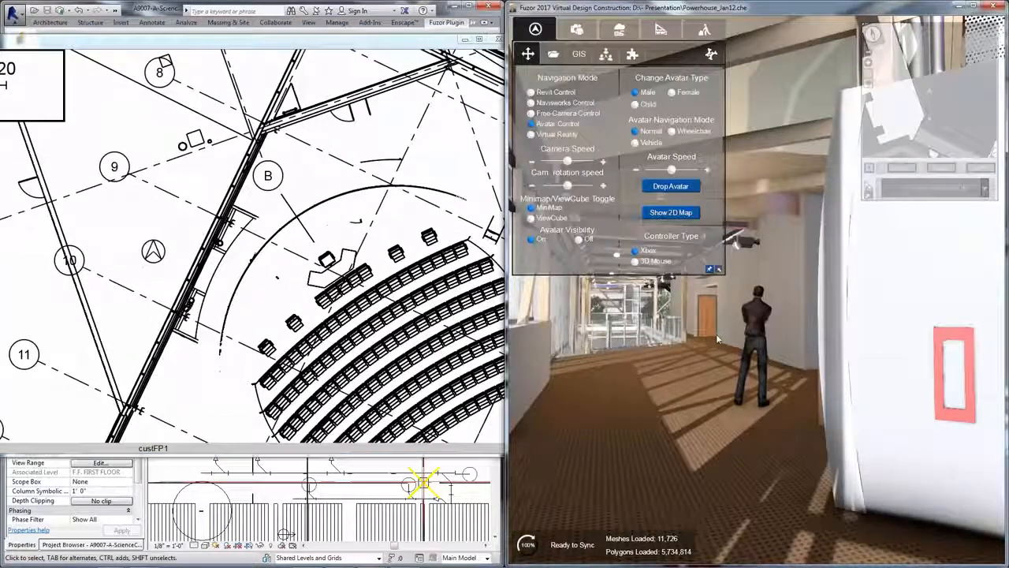
left_click(716, 334)
left_click(498, 40)
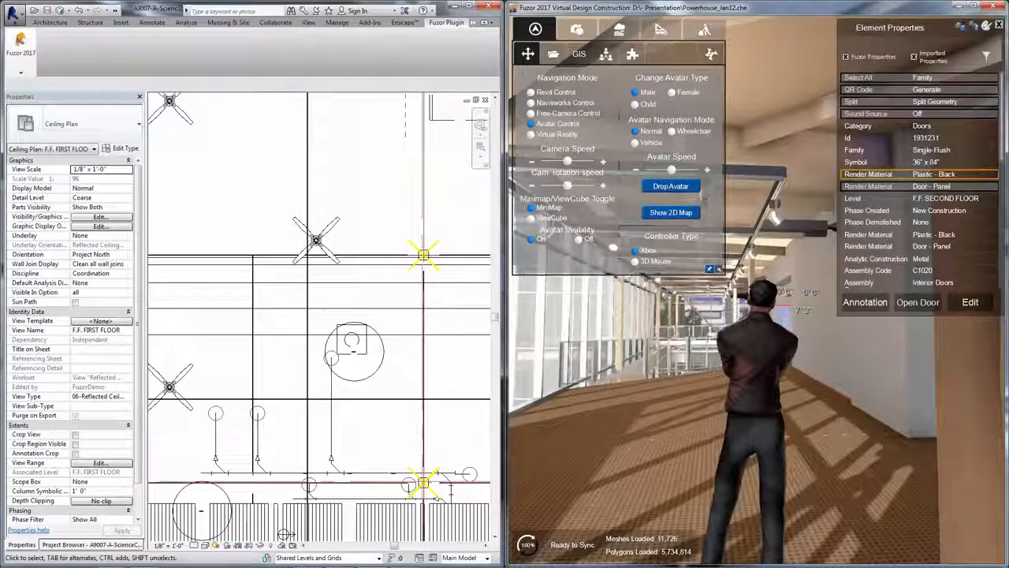
Close the project without saving the changes to Powerhouse_Jan12.che
left_click(762, 406)
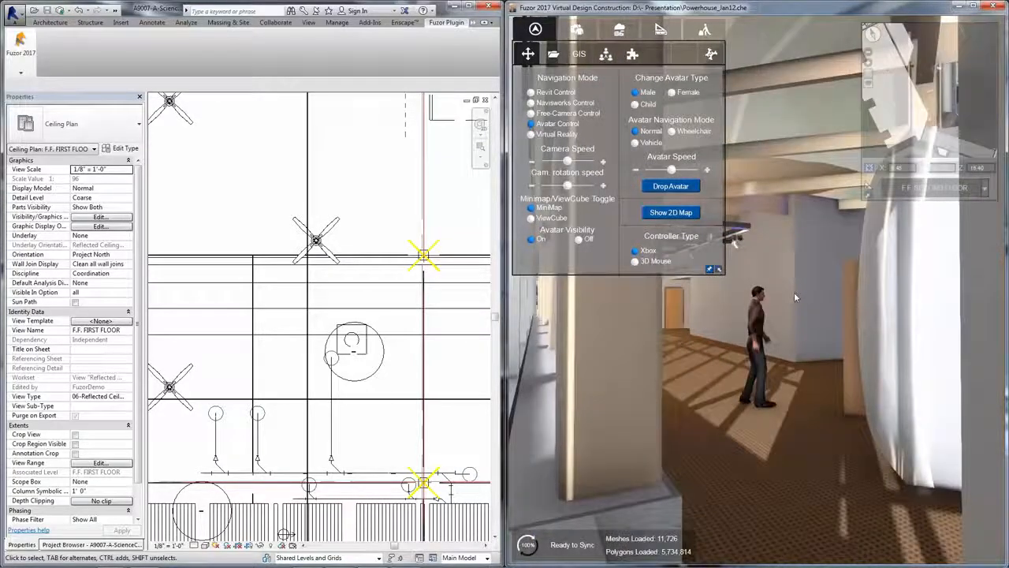
key("alt+F4")
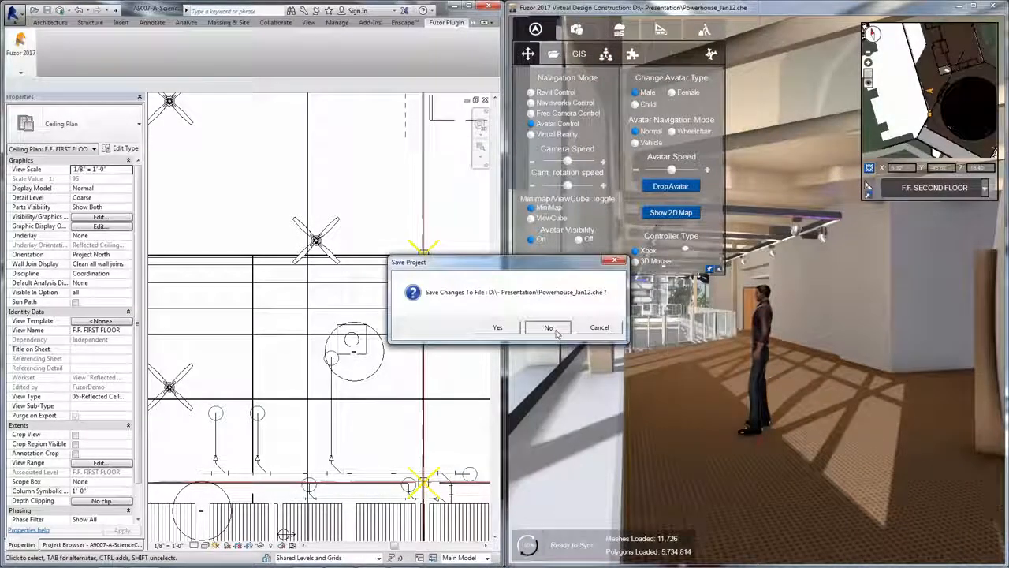
left_click(530, 332)
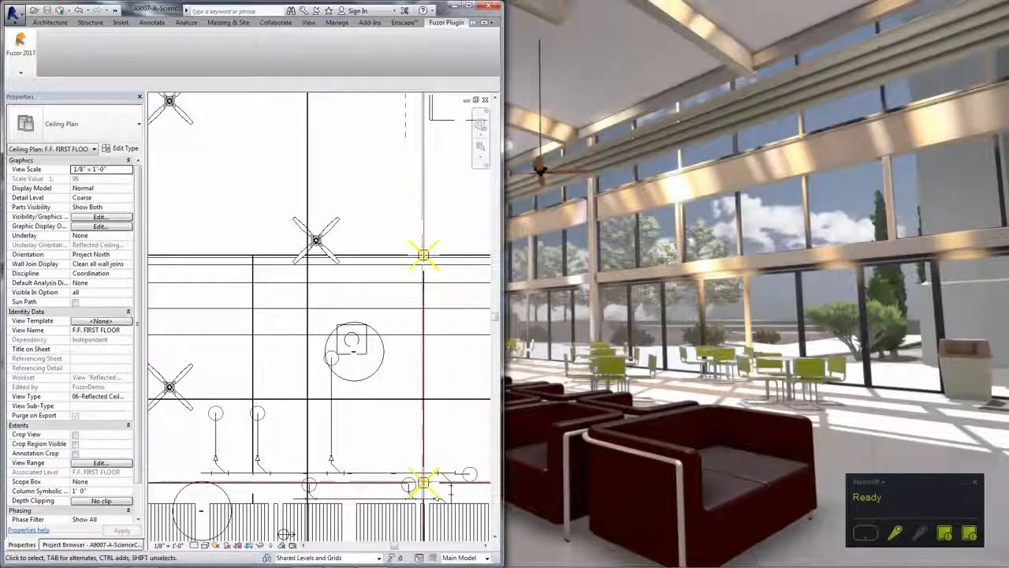
Close Revit without saving A9007-A-ScienceCenter-Central-A14, and open the Powerhouse_New_Foliage cache file from the Presentation folder
key("alt+F4")
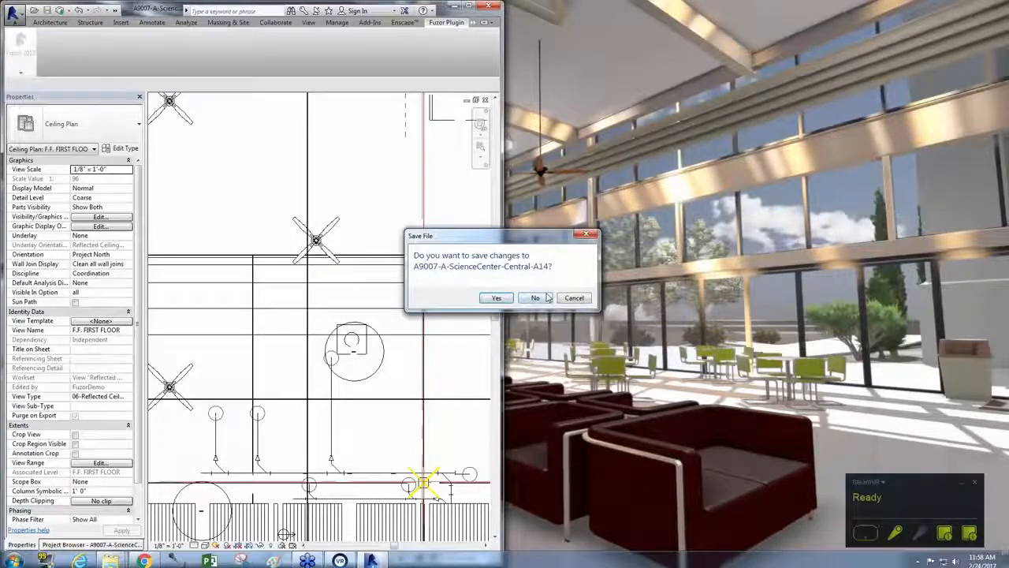
left_click(535, 297)
mouse_move(111, 558)
mouse_move(172, 490)
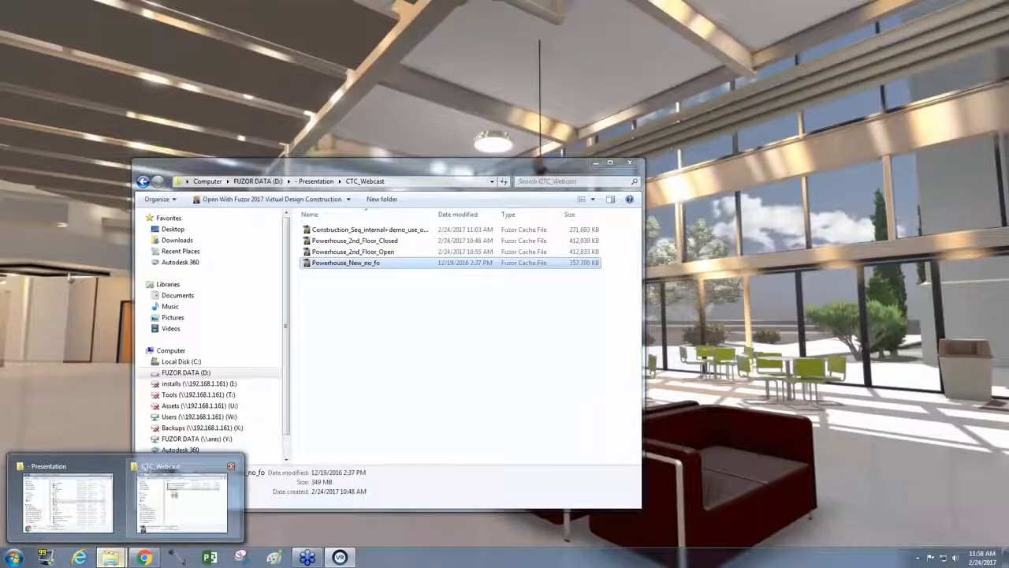
left_click(184, 487)
left_click(142, 181)
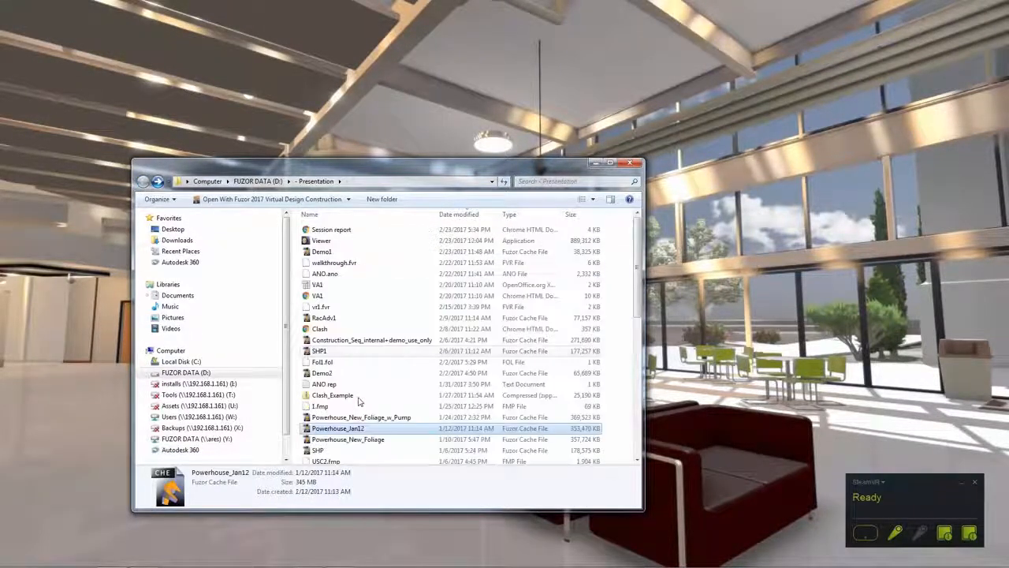
double_click(394, 438)
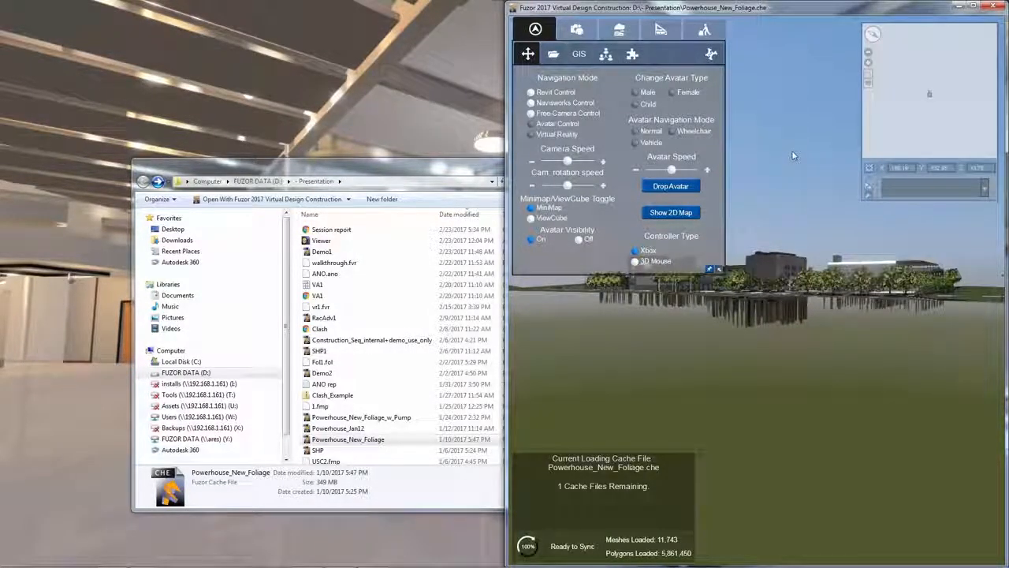
Switch to avatar control, walk the avatar across the lawn towards the road and maximize the Fuzor window
left_click(531, 123)
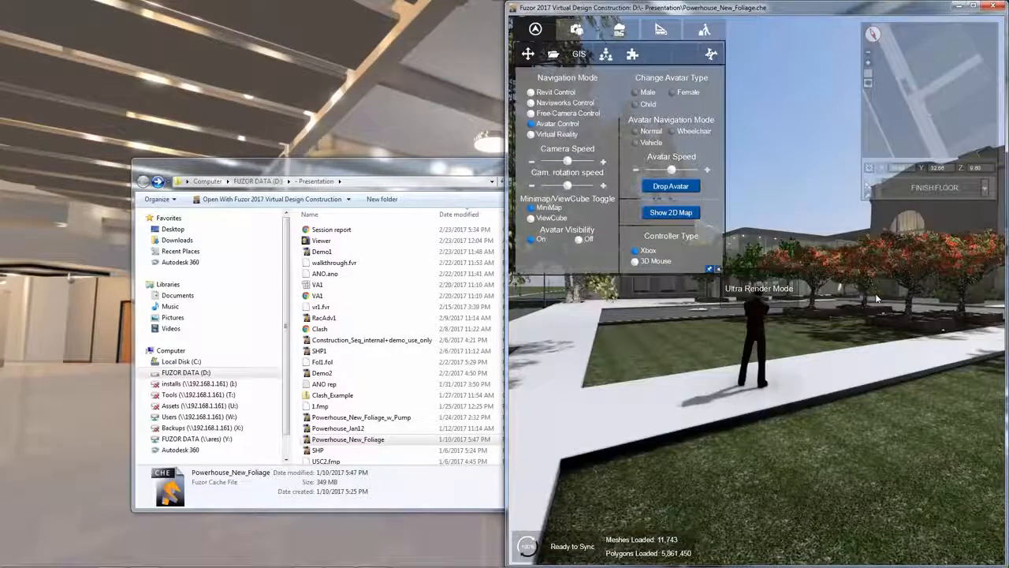
key("w")
key("w")
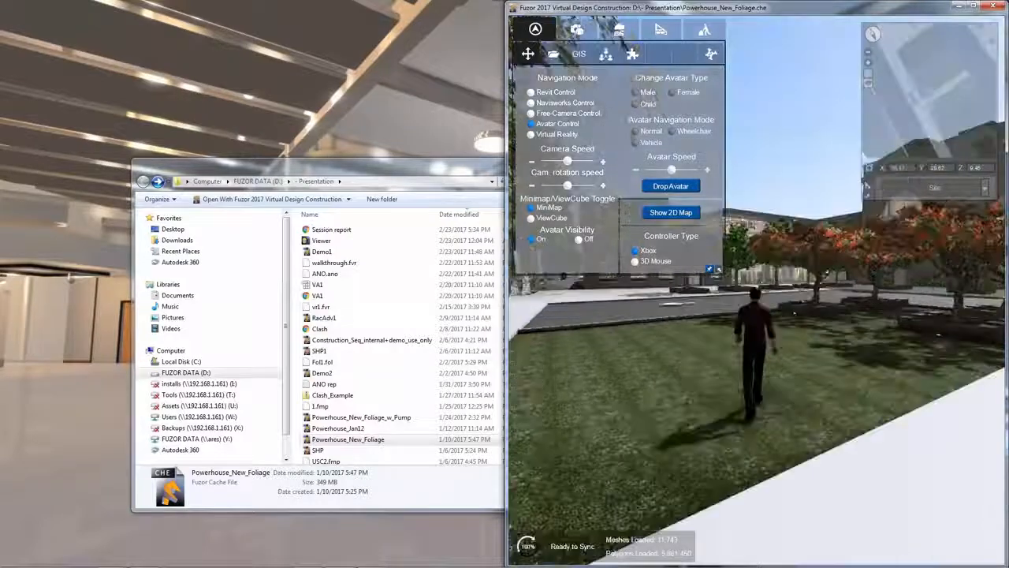
key("w")
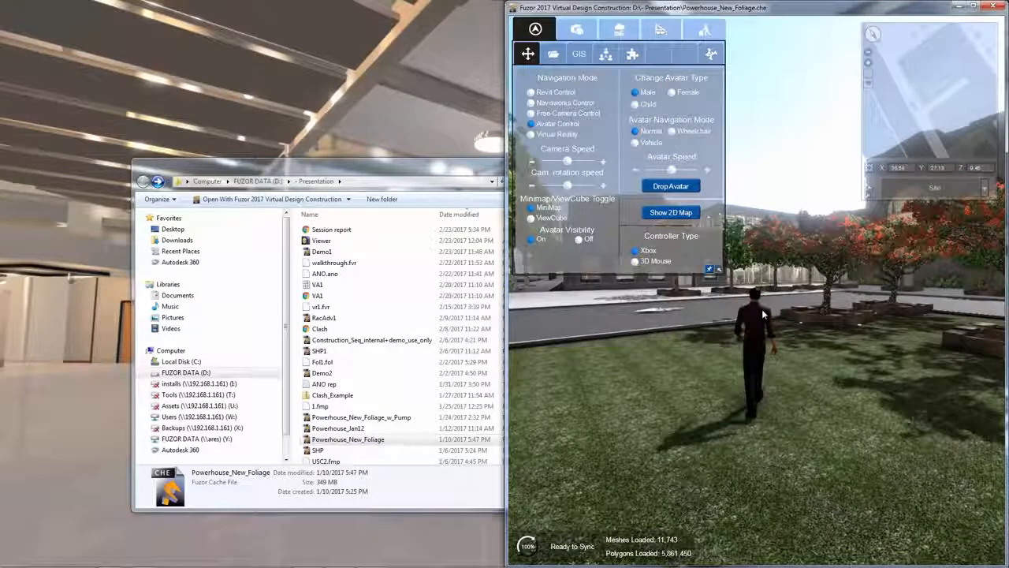
key("w")
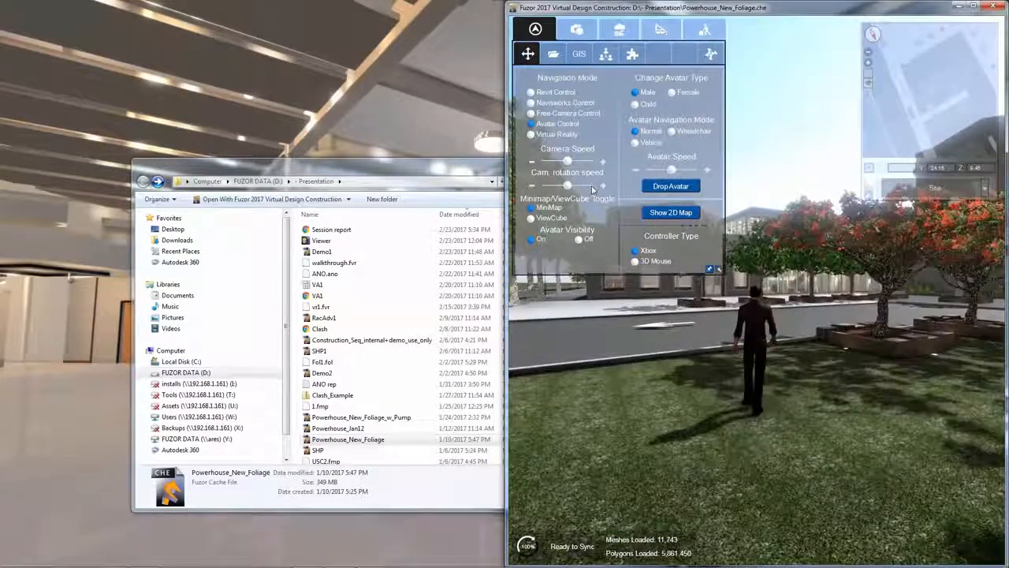
key("w")
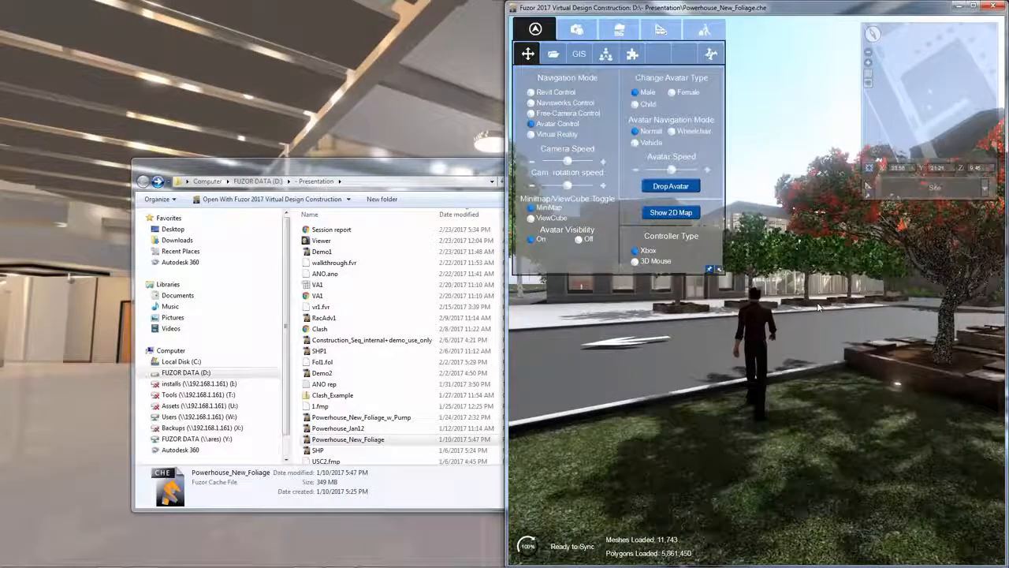
key("w")
left_click_drag(654, 8, 640, 4)
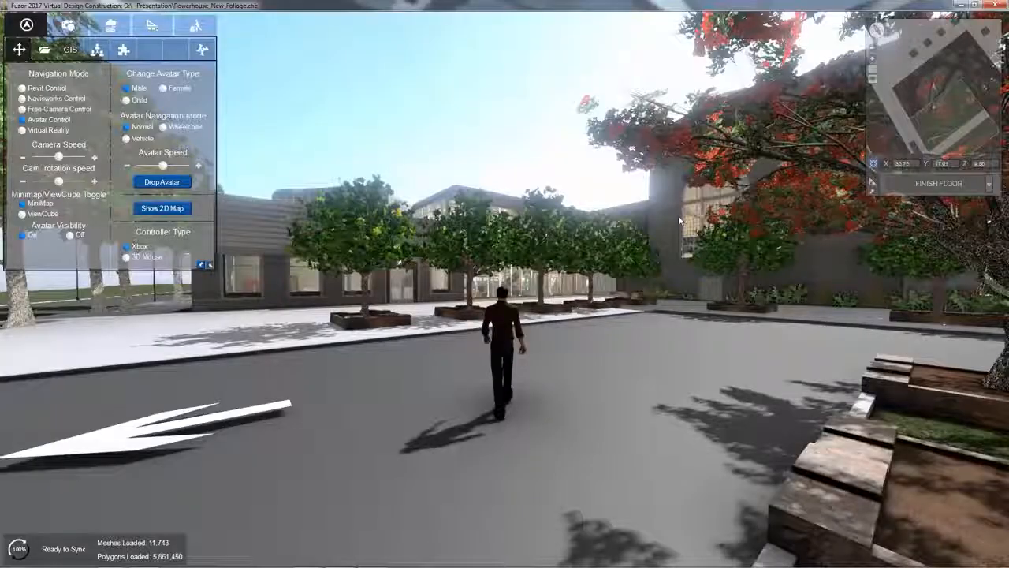
Walk the avatar across the road past the trees and into the building's first-floor seating area with round tables
key("w")
left_click_drag(679, 216, 533, 327)
key("w")
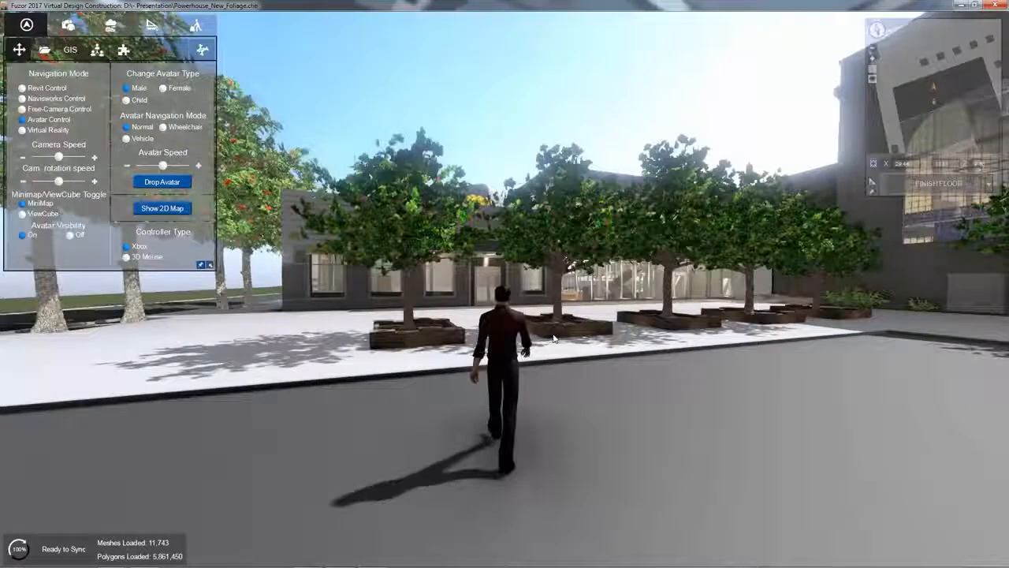
key("w")
key("w")
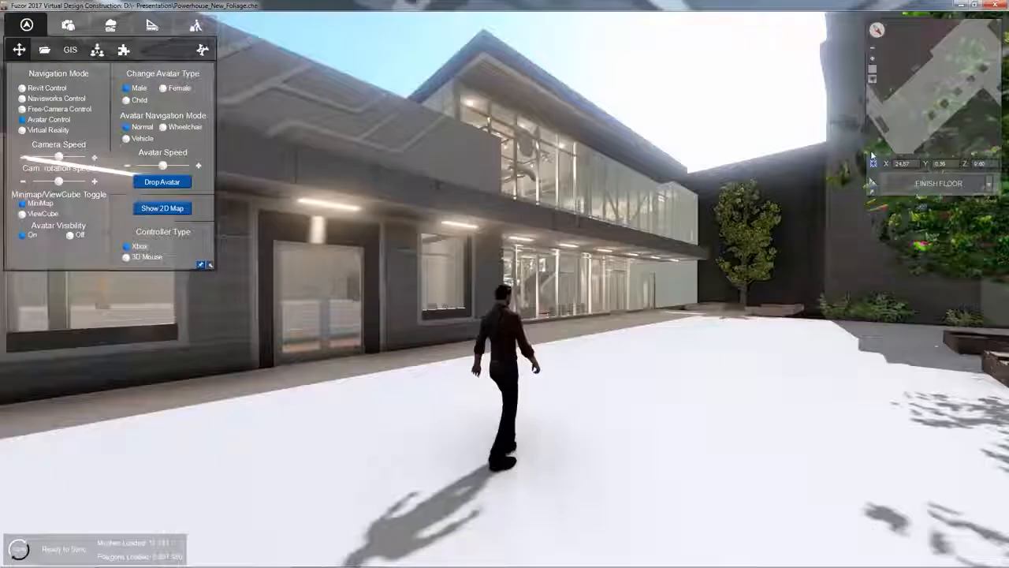
key("w")
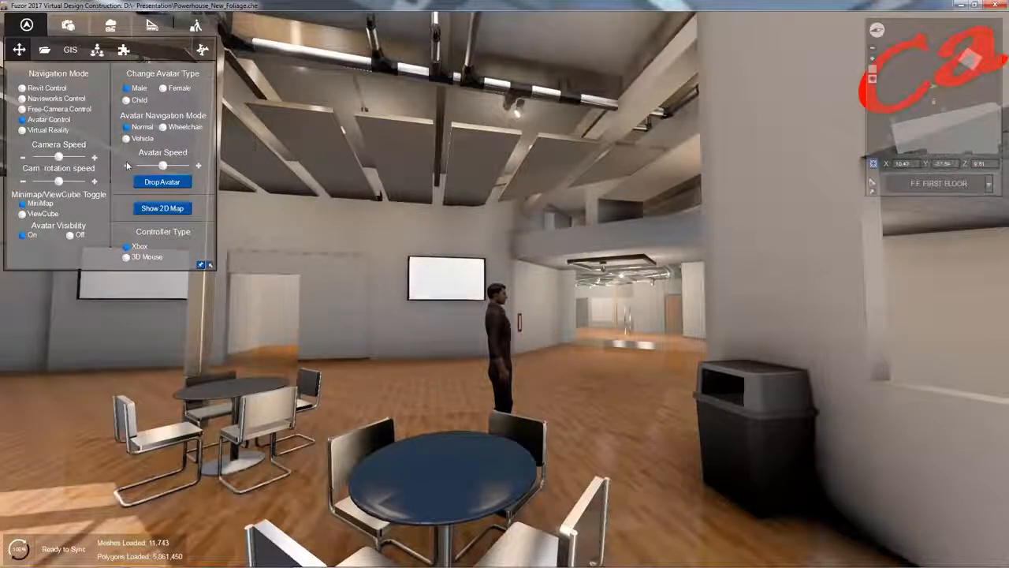
Switch to free-camera control, approach the black pipe run under the ceiling and start an annotation on its wye fitting
left_click(22, 109)
middle_click_drag(407, 232, 407, 204)
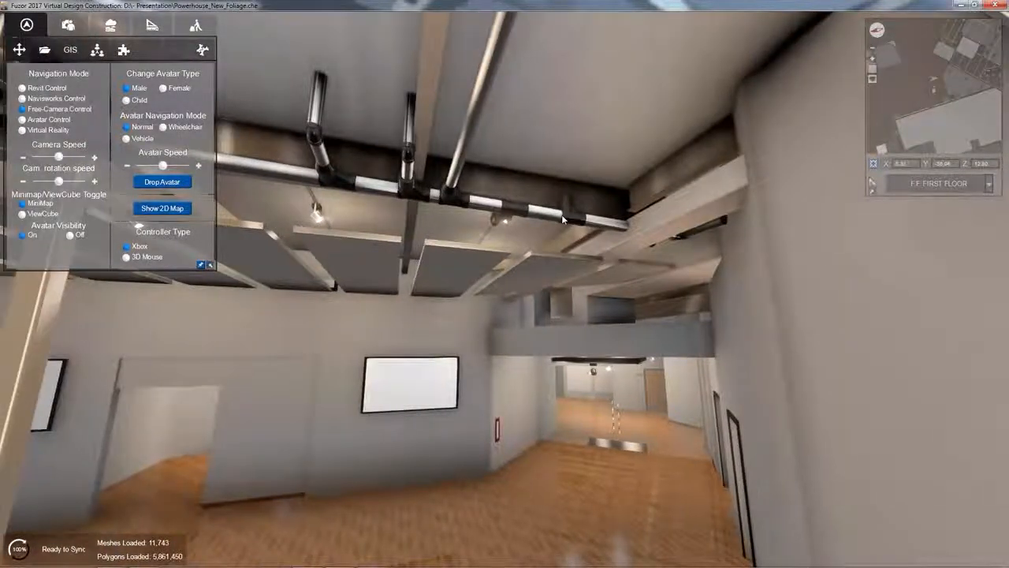
scroll(563, 219, "up", 3)
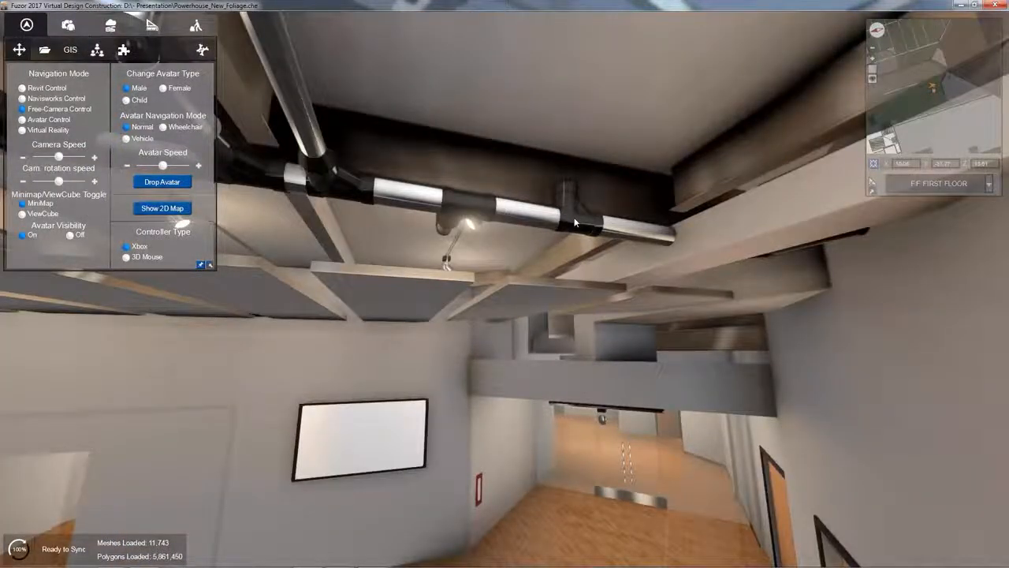
left_click(575, 224)
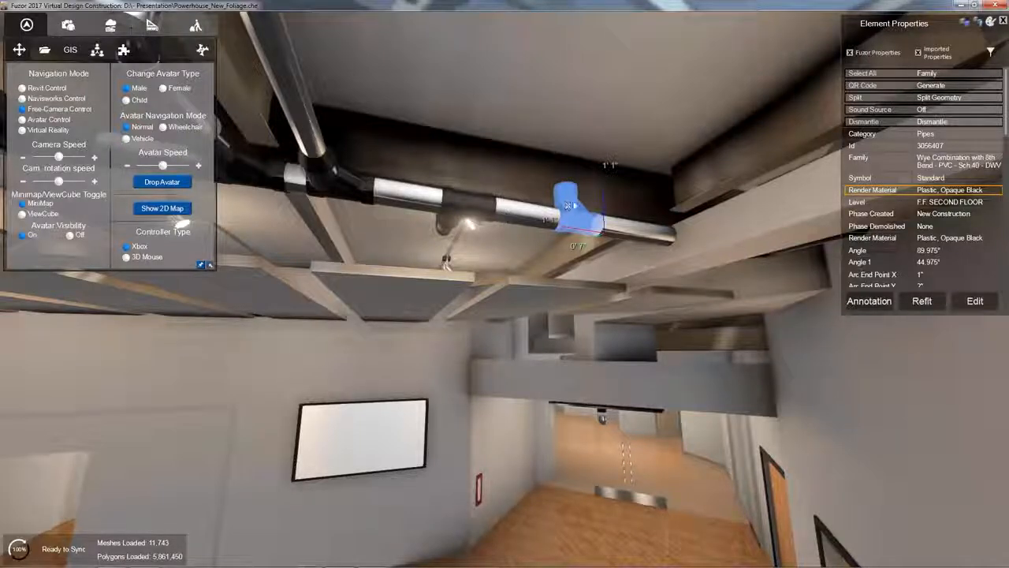
left_click(869, 302)
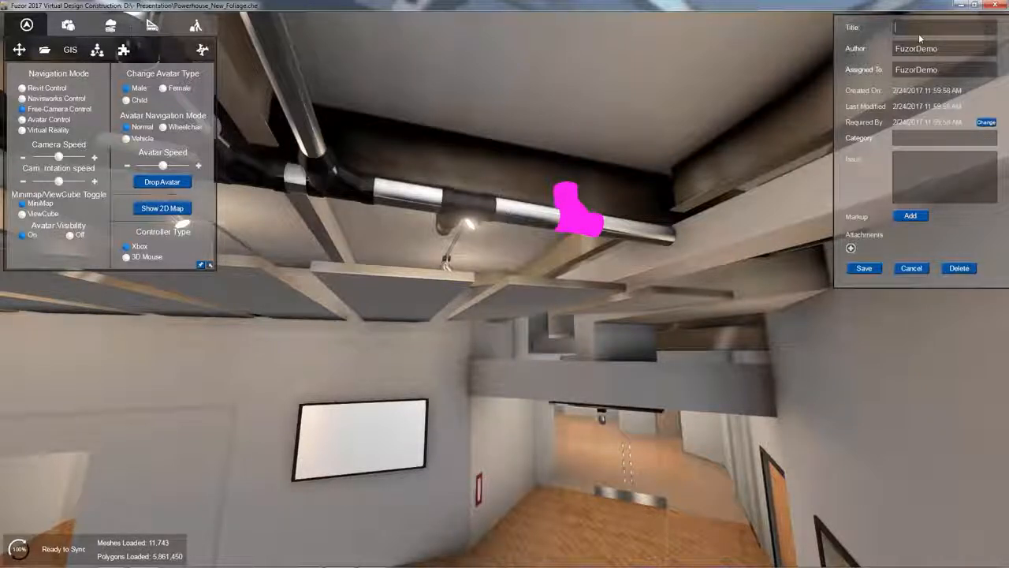
Title the annotation "RFI - pipe split", with category "Design Error" and the issue text "Where is this going?"
type("RFI")
key("Tab")
key("Tab")
left_click(918, 136)
type("Design Error")
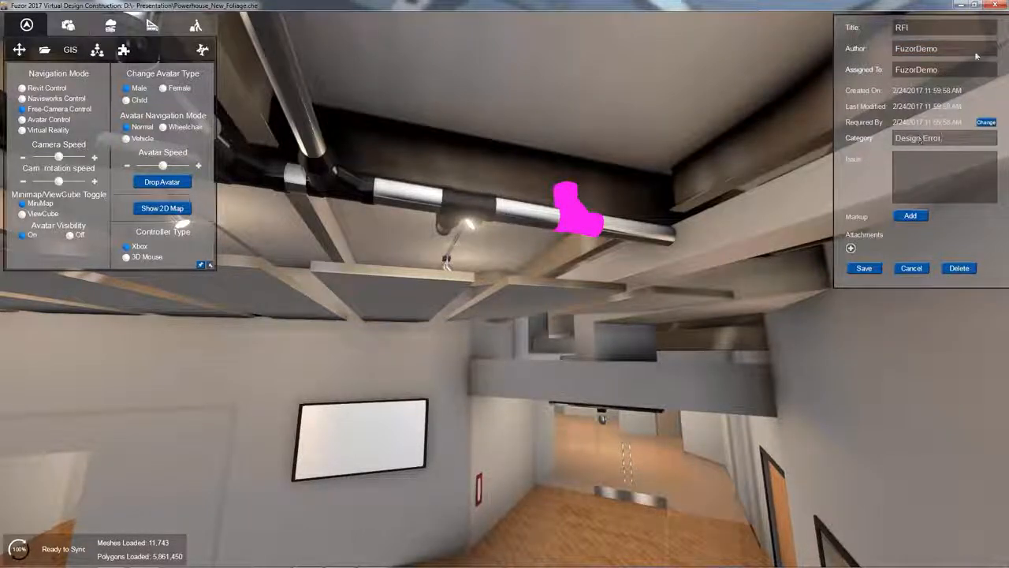
left_click(932, 28)
type("- pipe")
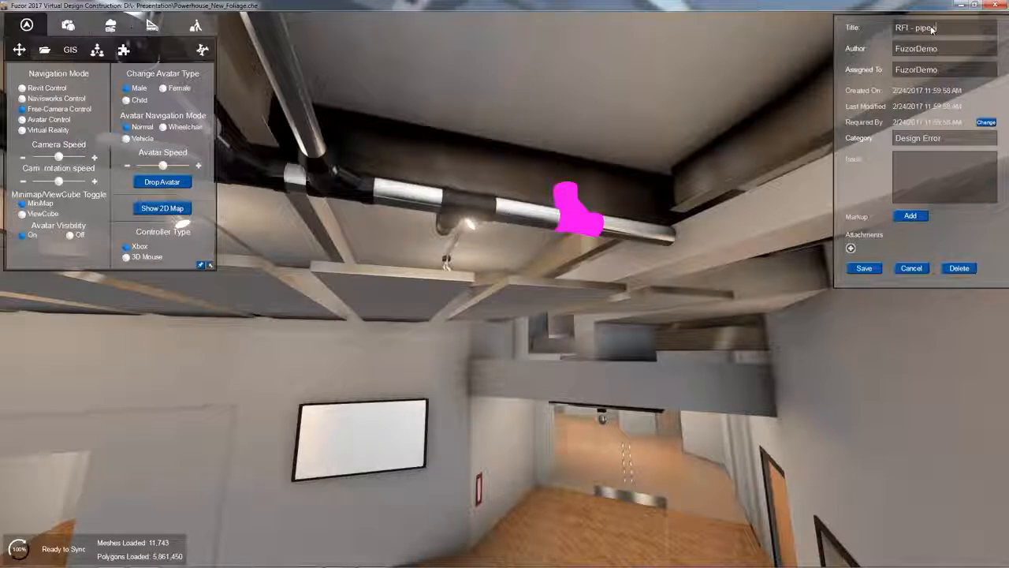
type(" spl")
type("re is this going")
type("?")
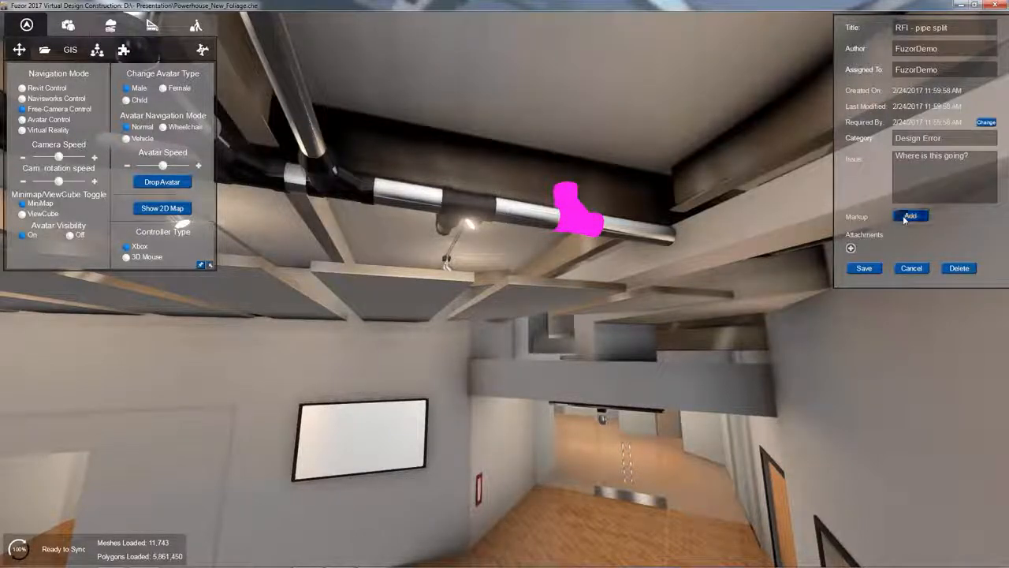
Add a markup with a red stroke running up from the pipe fitting, and save it as an attachment
left_click(910, 216)
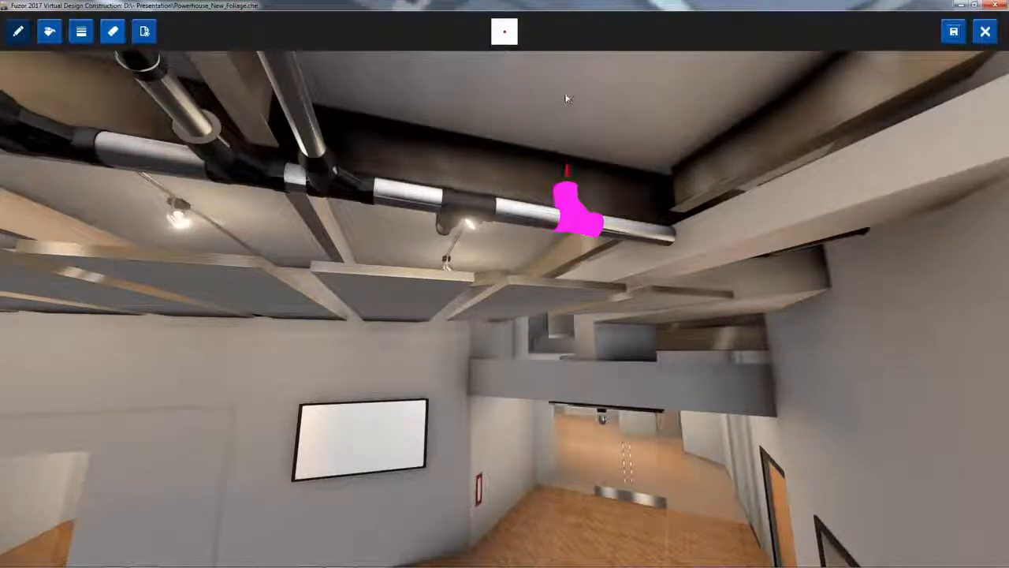
mouse_move(566, 98)
left_mouse_down()
mouse_move(563, 84)
mouse_move(586, 112)
mouse_move(566, 79)
left_mouse_up()
left_click(953, 32)
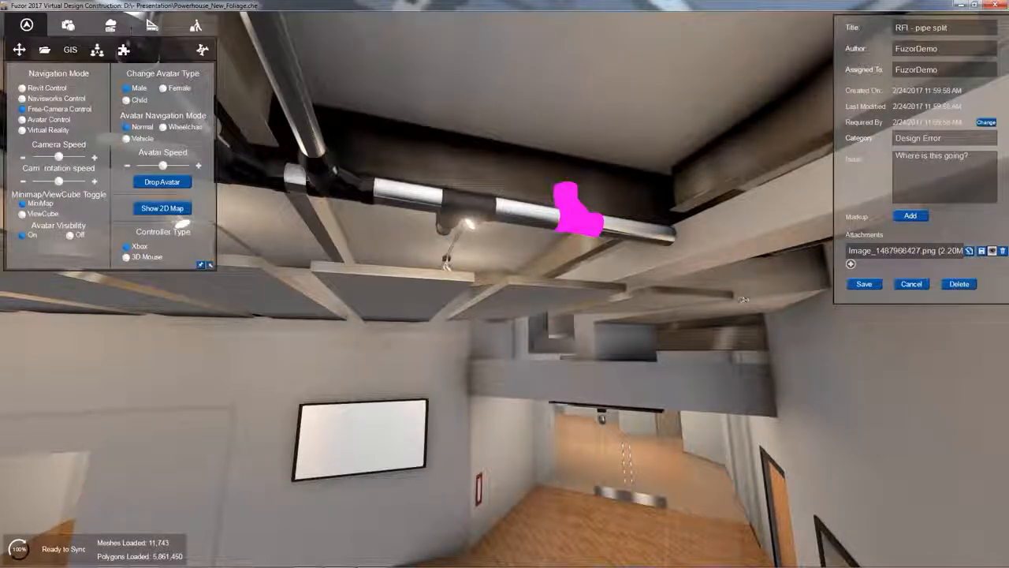
Attach a second markup outlining the floor area below the wall screen in red, and save the annotation
left_click_drag(743, 299, 824, 263)
key("Escape")
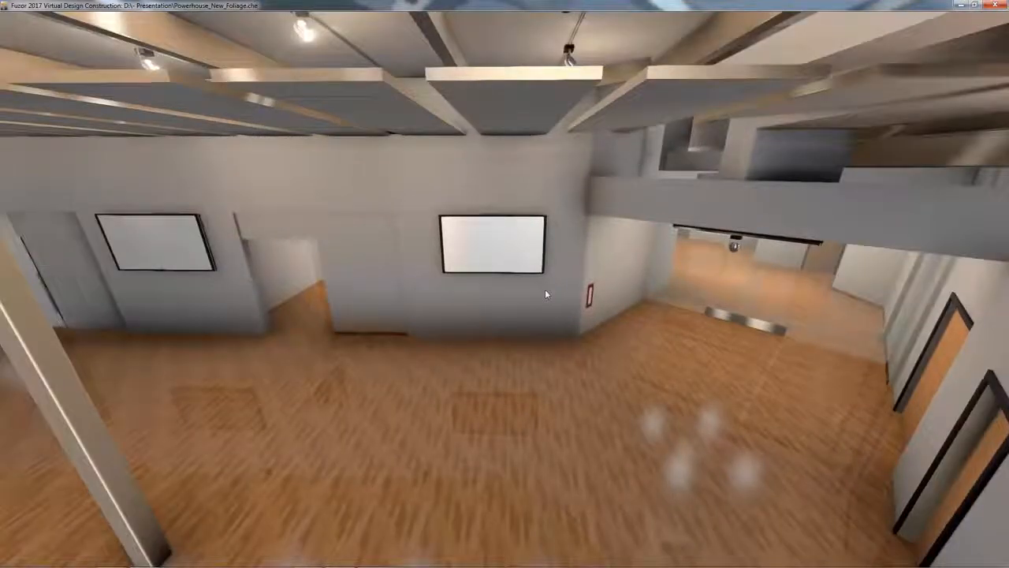
mouse_move(549, 378)
left_mouse_down()
mouse_move(547, 389)
mouse_move(425, 379)
mouse_move(450, 344)
left_mouse_up()
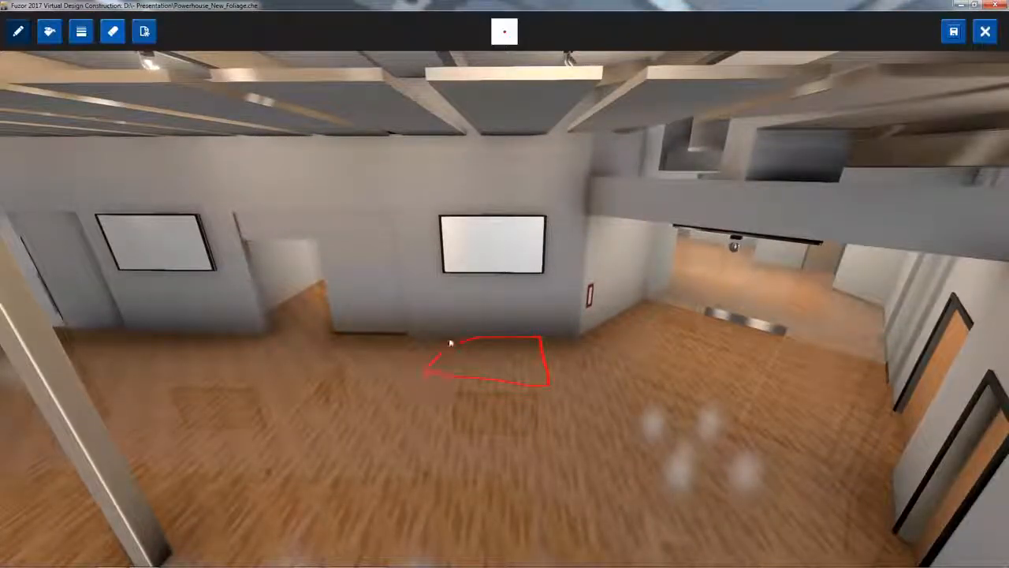
left_click(953, 32)
left_click(851, 280)
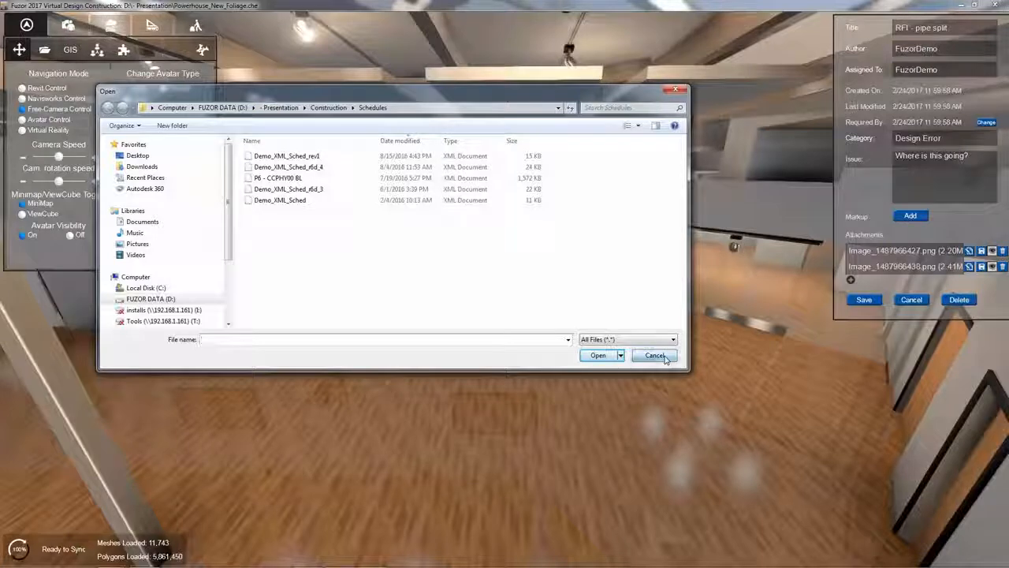
left_click(655, 355)
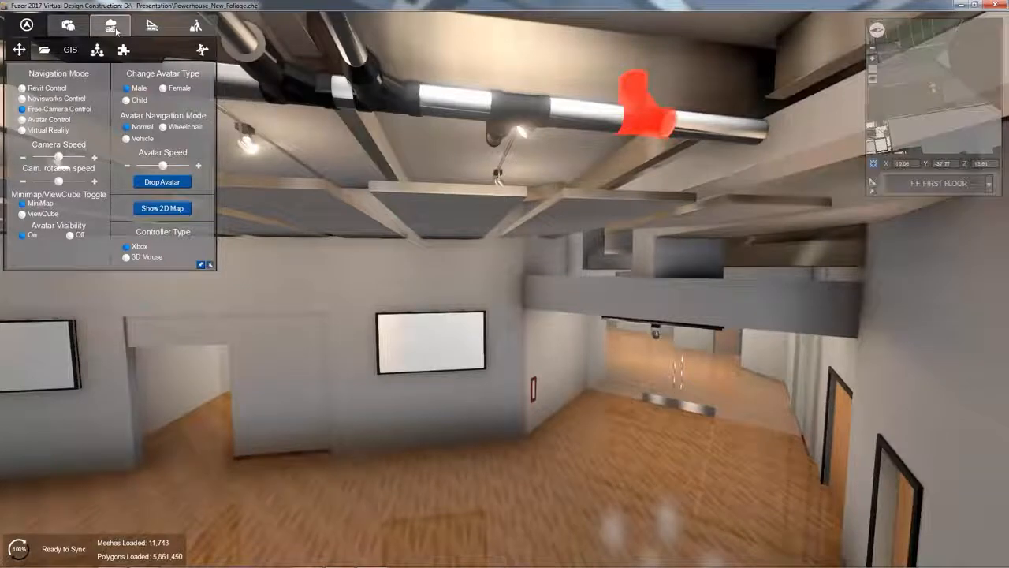
Open the Annotation Manager and recall the "RFI - pipe split" annotation with its saved view and details
left_click(115, 28)
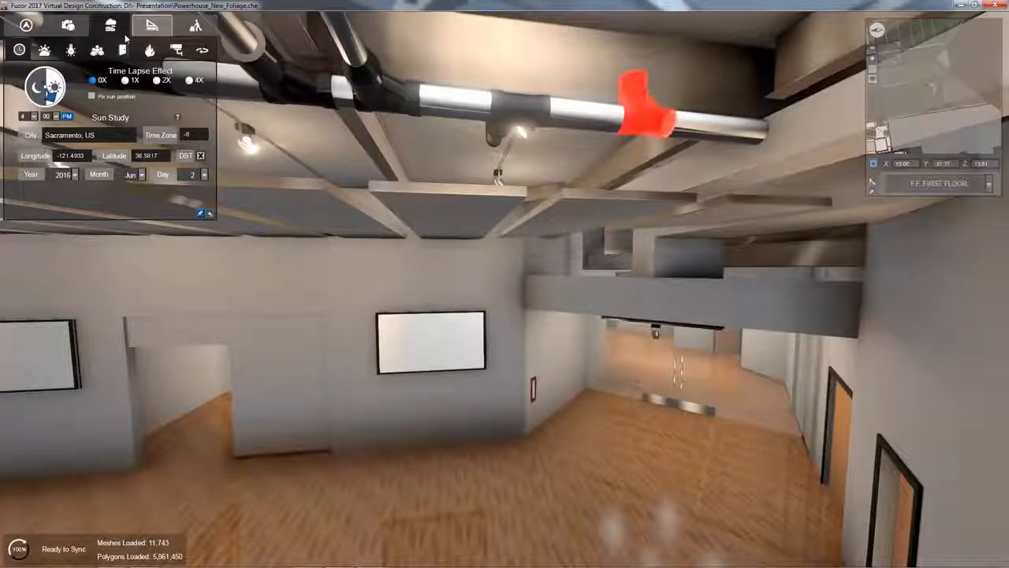
left_click(152, 25)
left_click(44, 50)
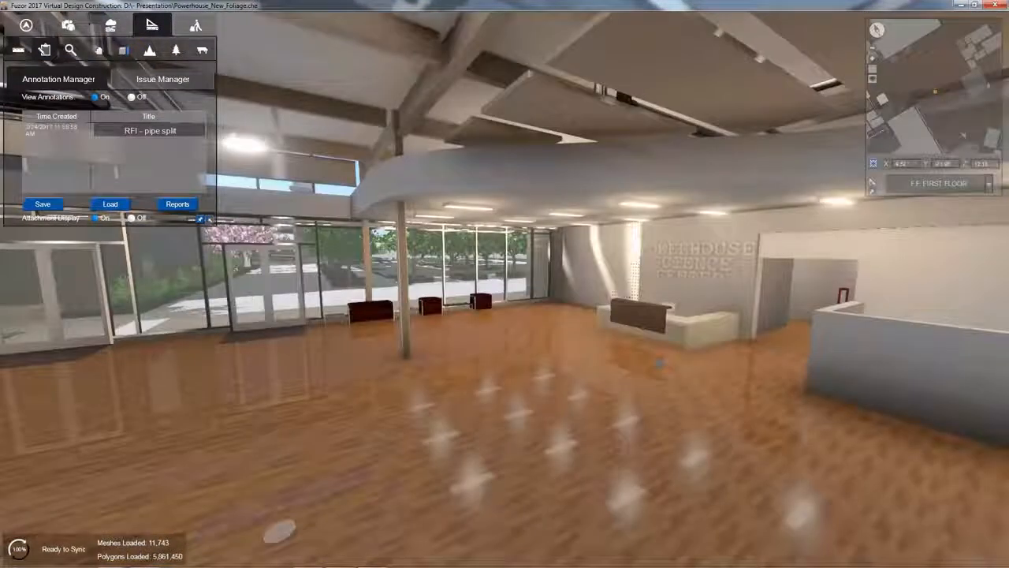
left_click(173, 130)
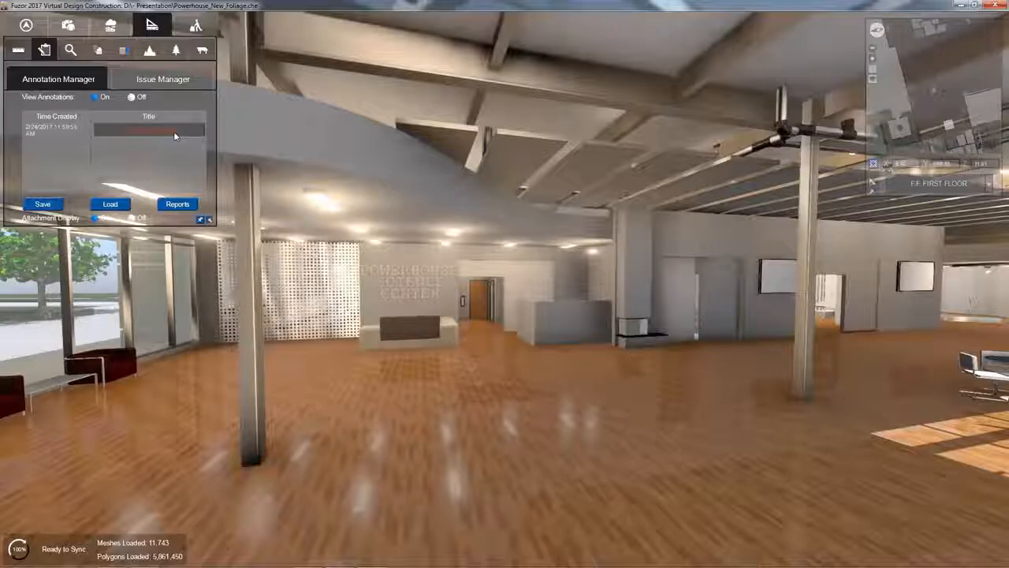
left_click(174, 131)
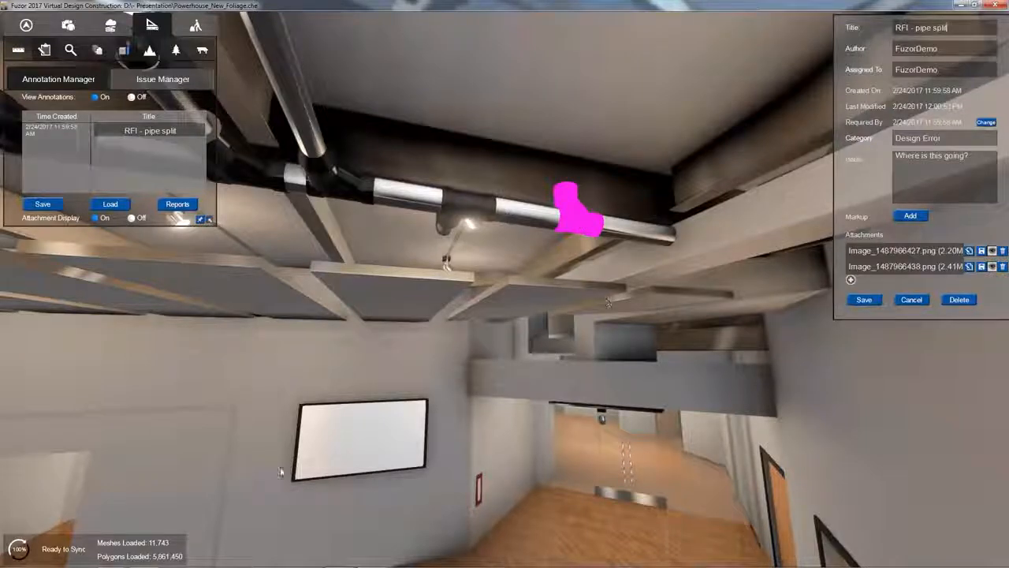
Launch Revit Architecture from the installed programs
left_click(13, 557)
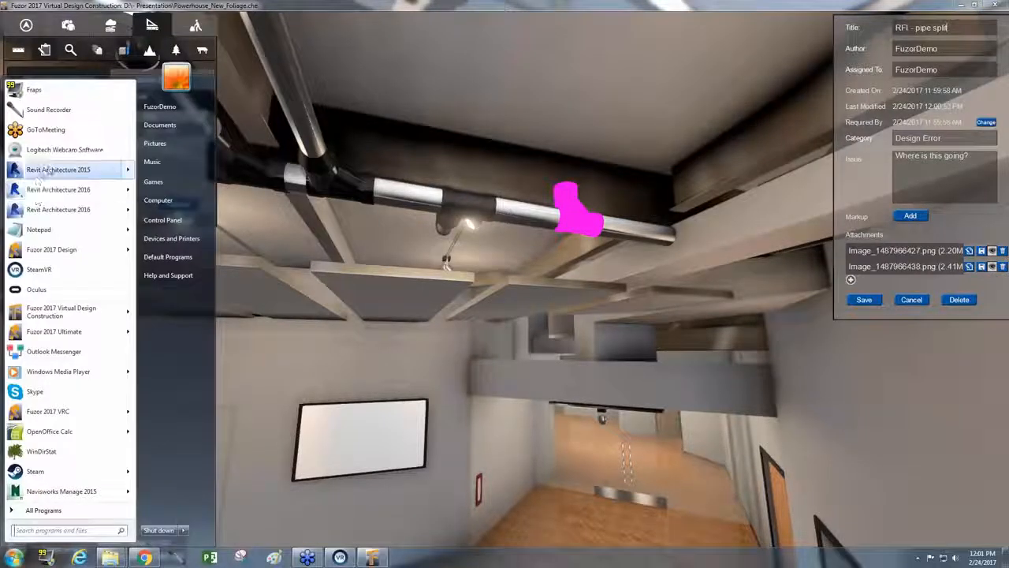
left_click(91, 170)
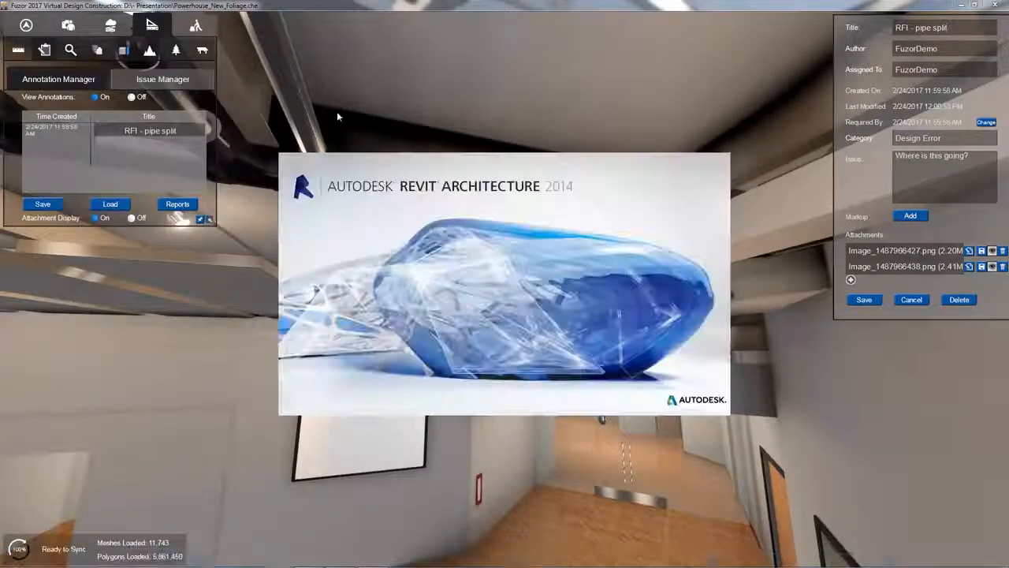
Save the annotations as the annotation file Ano1 in the CTC_Webcast folder under Presentation
left_click(49, 207)
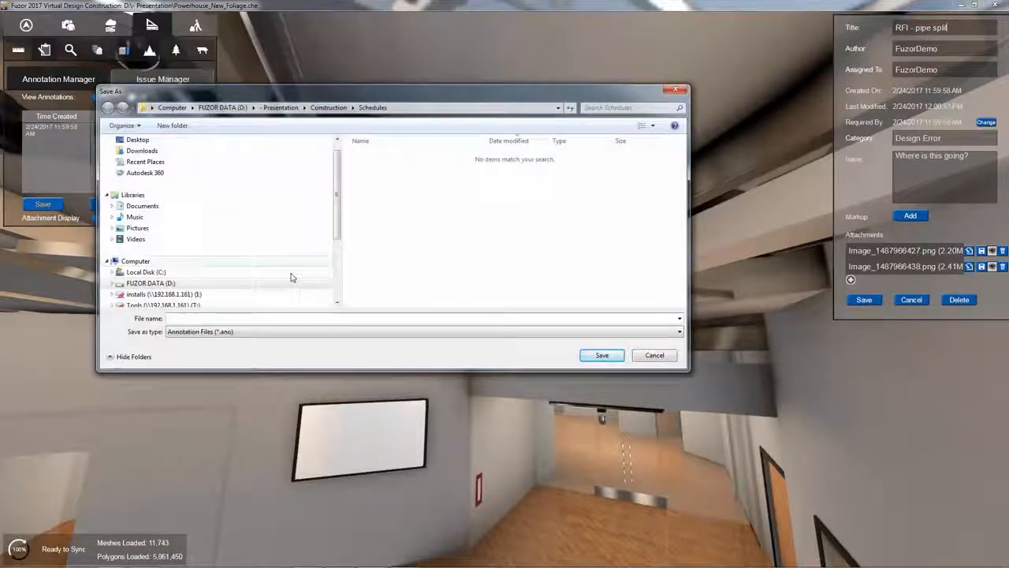
left_click(284, 108)
left_click(303, 108)
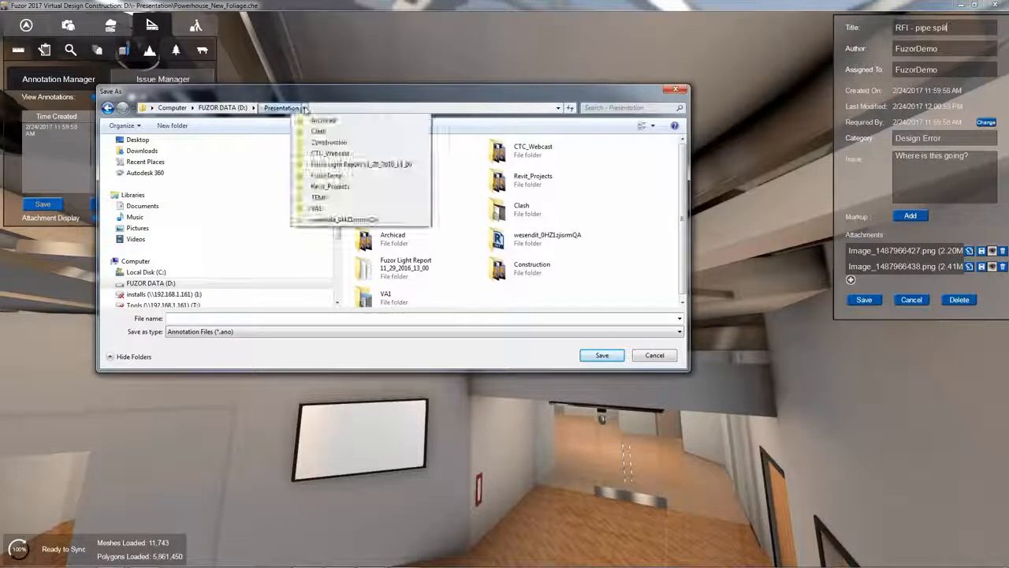
left_click(331, 153)
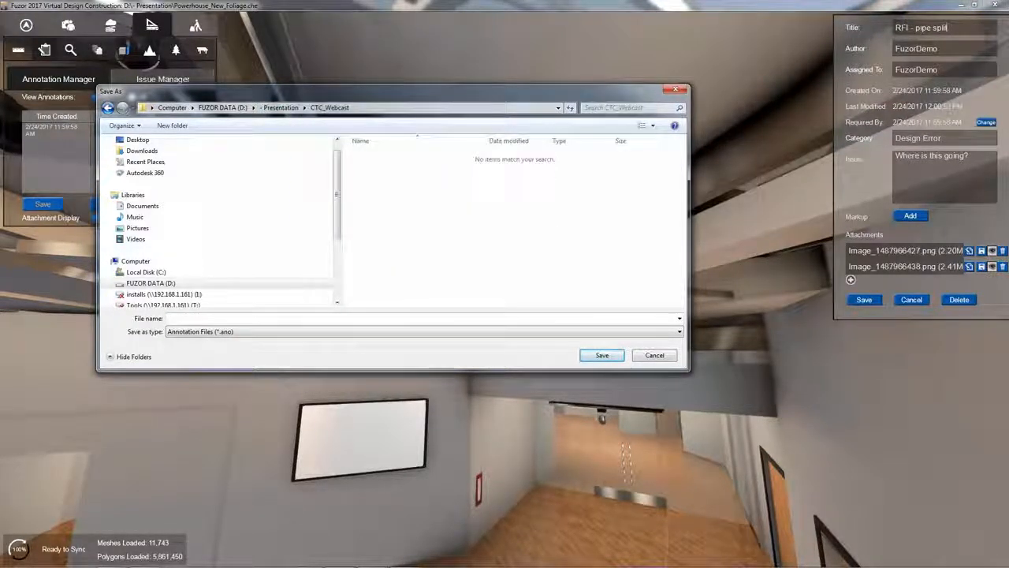
type("Ano1")
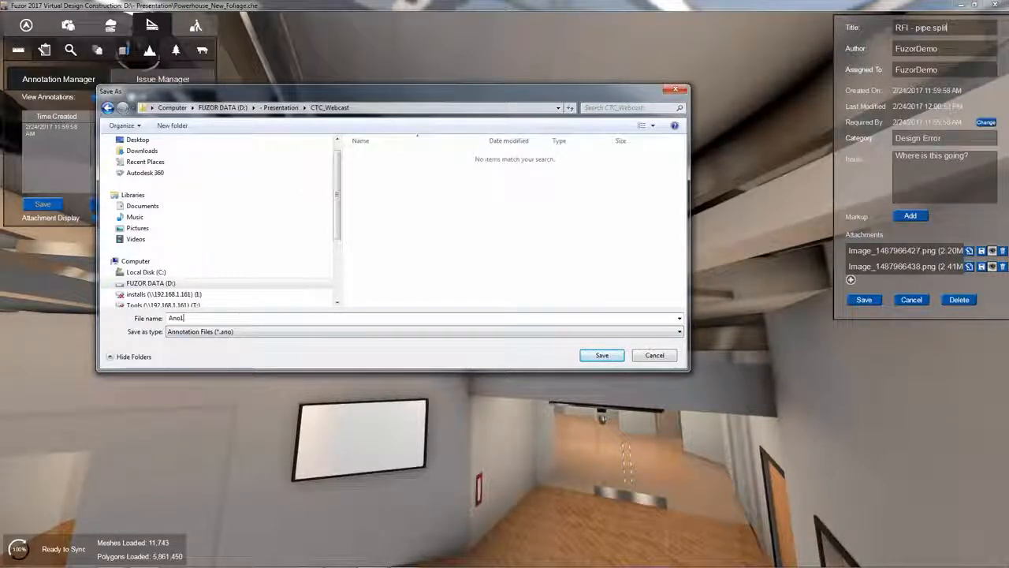
key("Return")
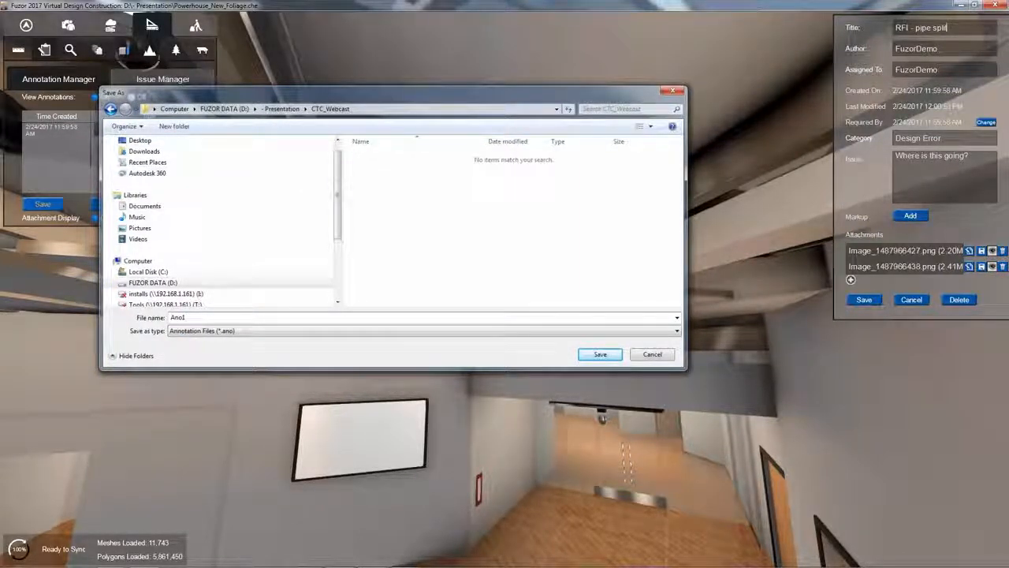
Switch to Revit in a half-screen window and open the recent A9007-A-ScienceCenter-Central-A14 project, ignoring unresolved references; show the Fuzor plugin tools
key("alt+Tab")
key("super+Left")
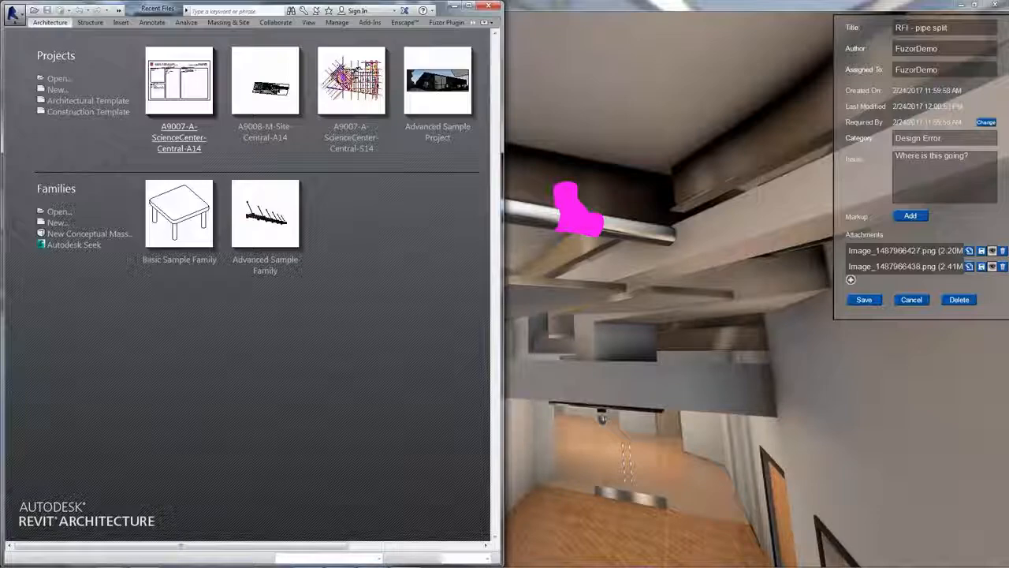
left_click(179, 138)
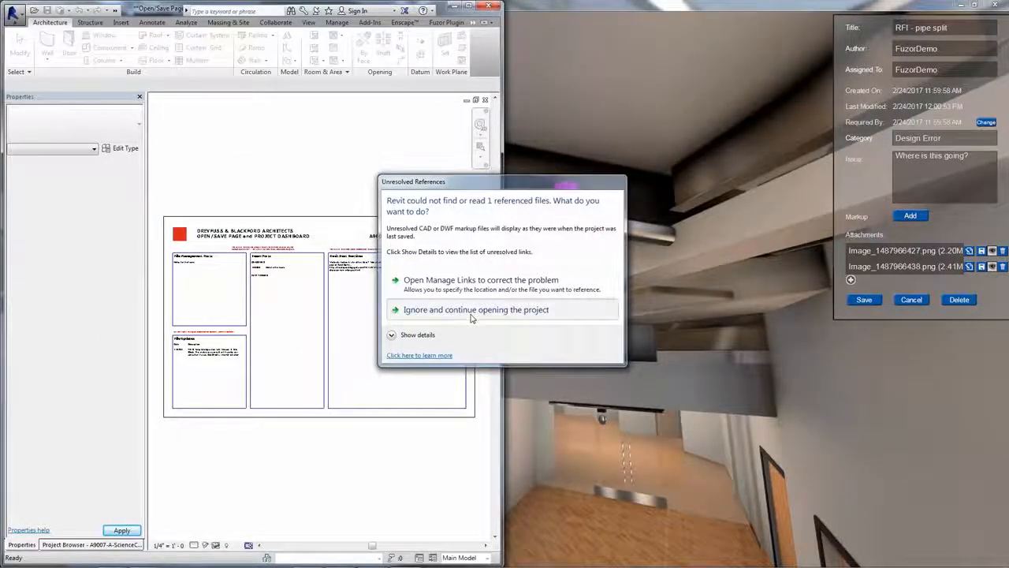
left_click(471, 310)
left_click(446, 22)
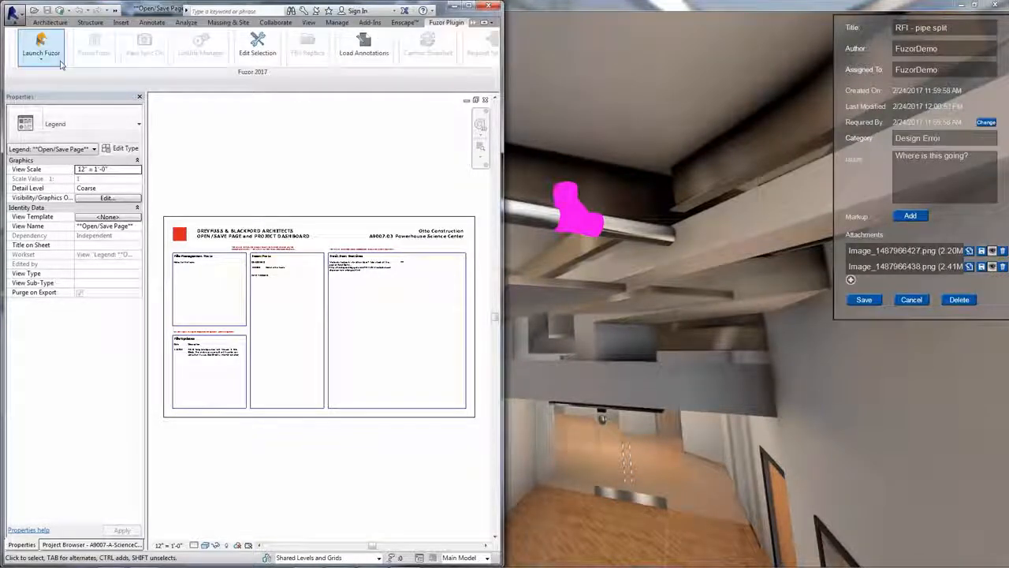
left_click(361, 56)
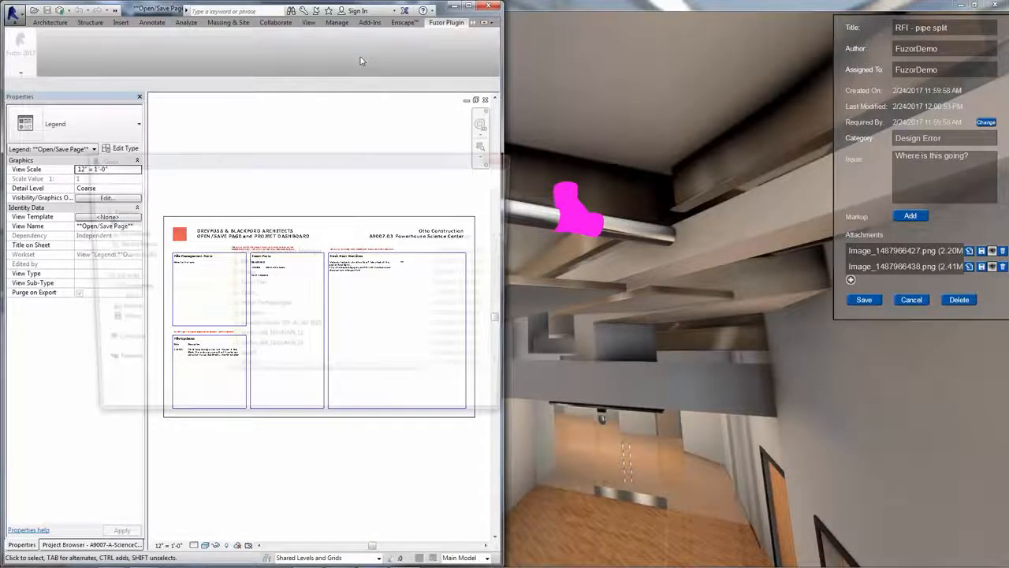
left_click(389, 174)
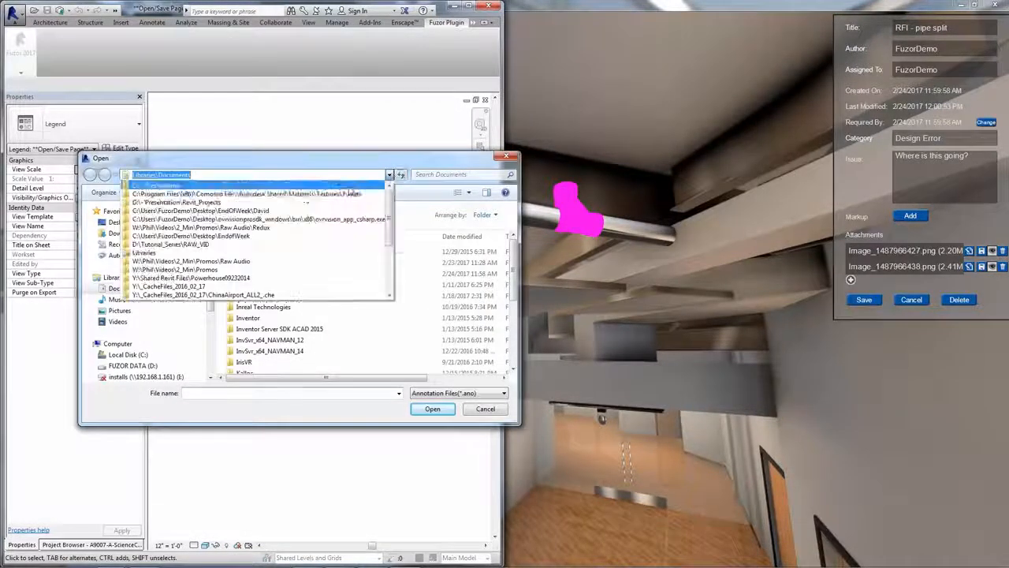
left_click(349, 193)
left_click(301, 224)
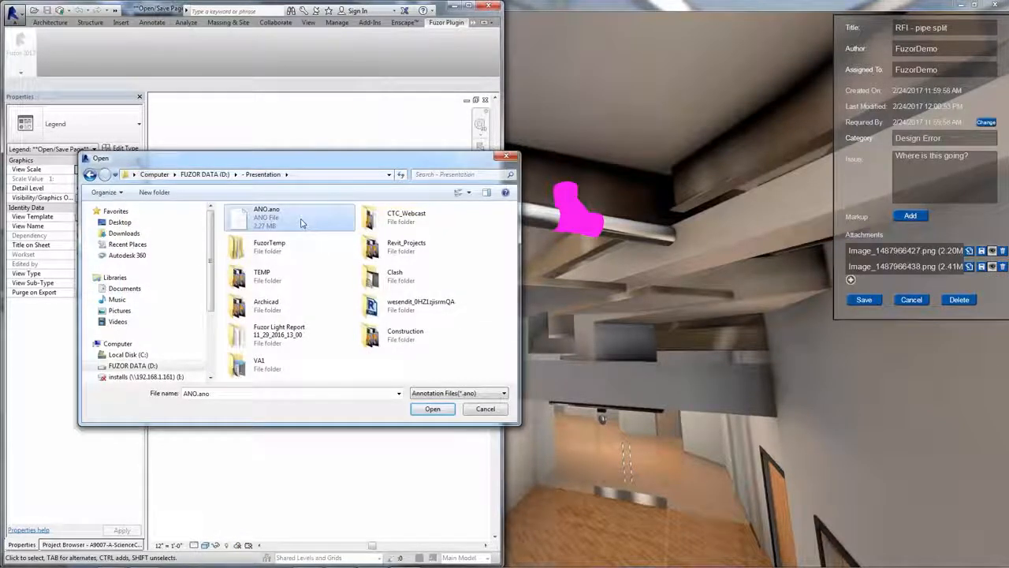
double_click(301, 224)
left_click(493, 98)
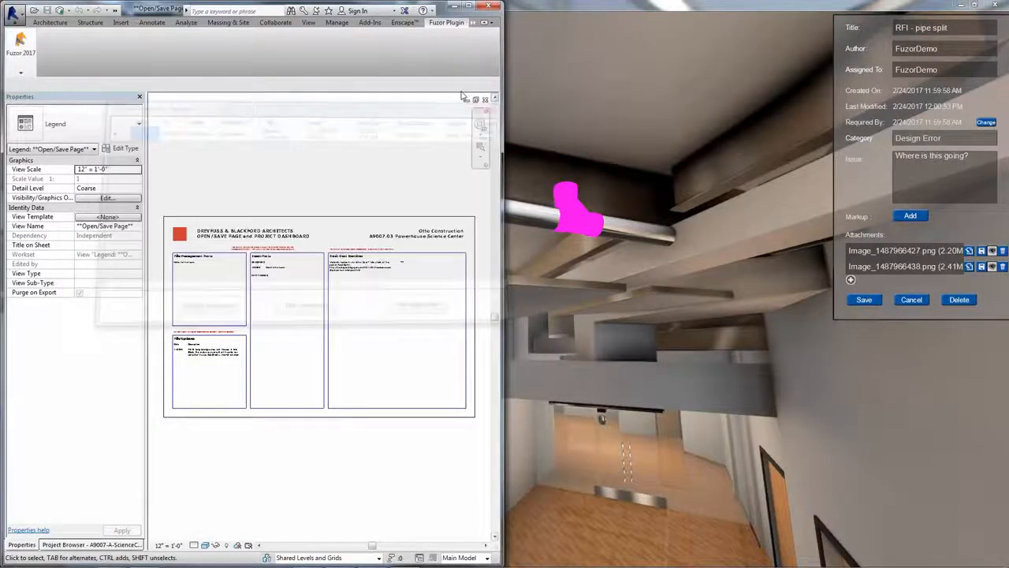
Load the Ano1.ano annotation file from the CTC_Webcast folder into the Revit project
left_click(19, 64)
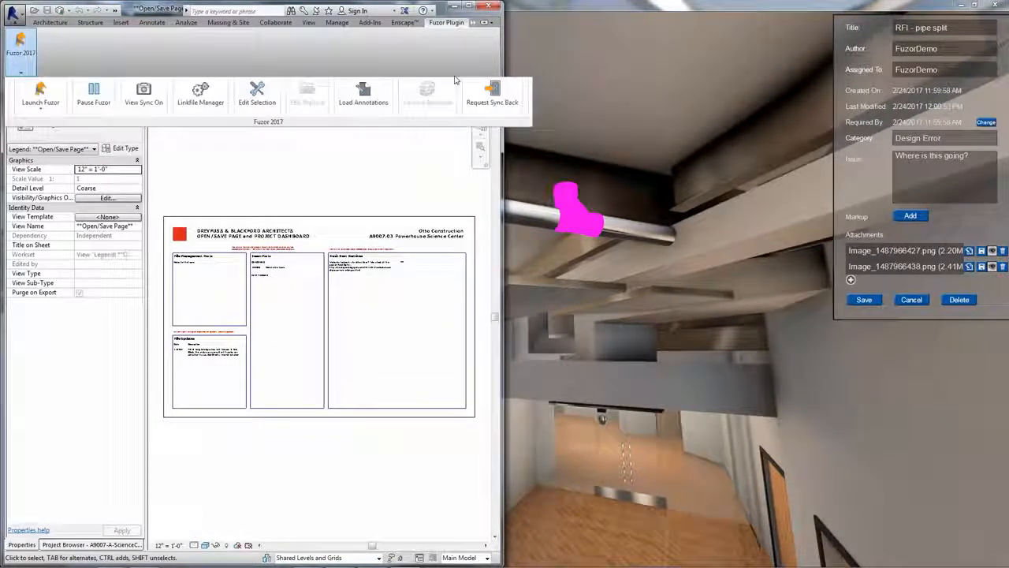
left_click(352, 95)
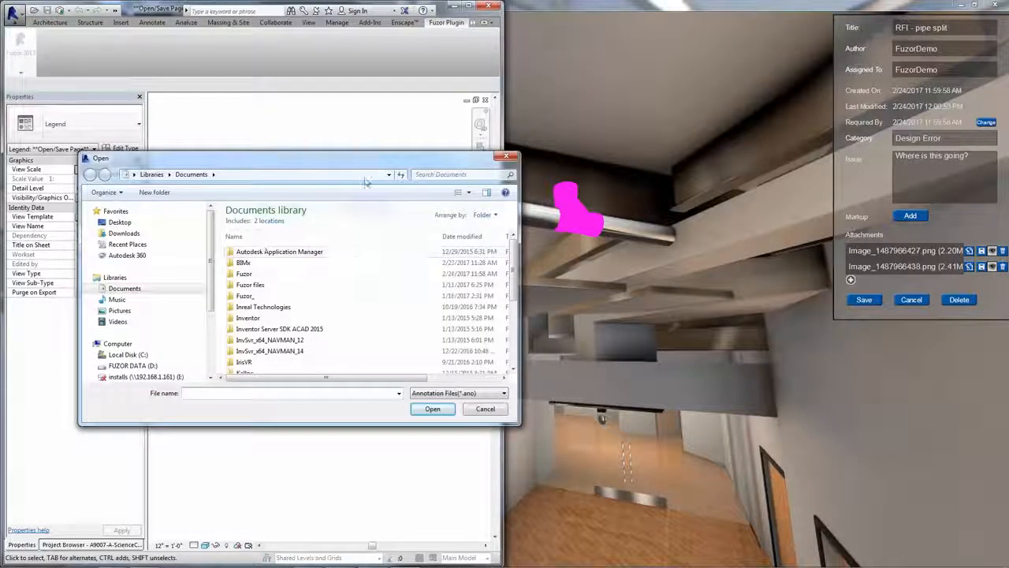
left_click(389, 175)
left_click(273, 183)
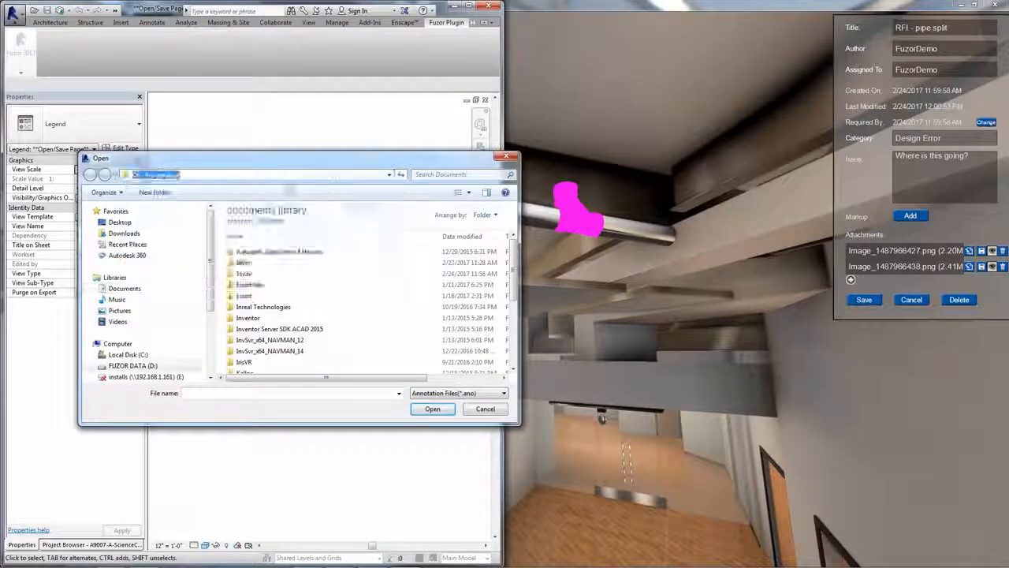
left_click(287, 174)
left_click(311, 211)
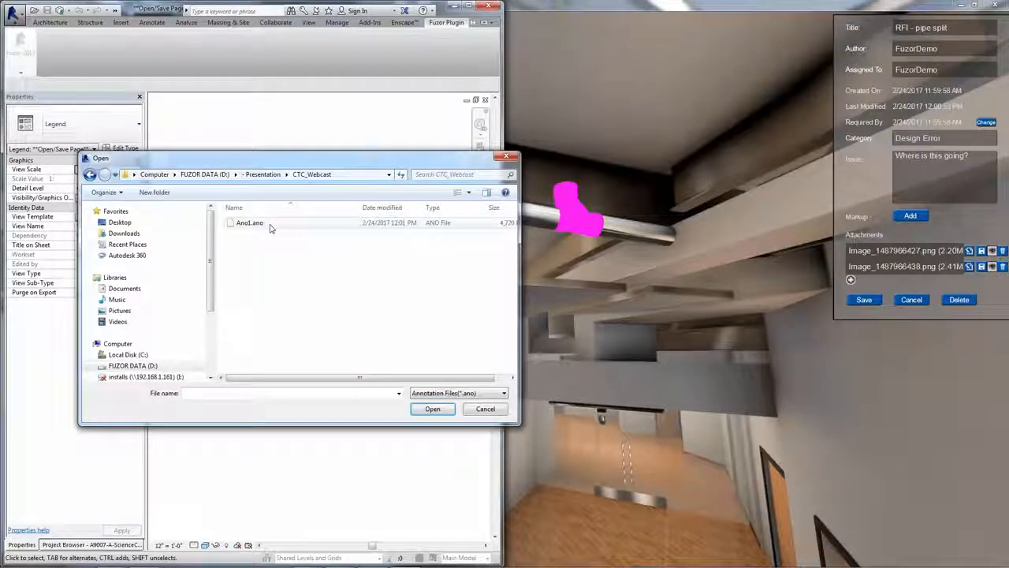
double_click(270, 227)
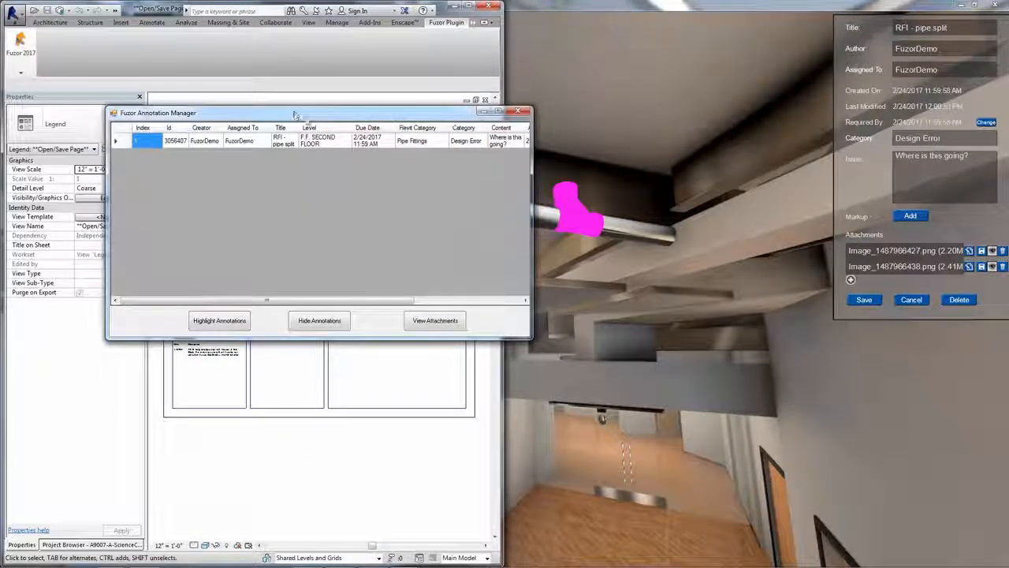
Highlight the loaded annotations and select the pipe fitting linked to the "RFI - pipe split" entry, keeping the Annotation Manager clear of the drawing
left_click_drag(295, 116, 508, 243)
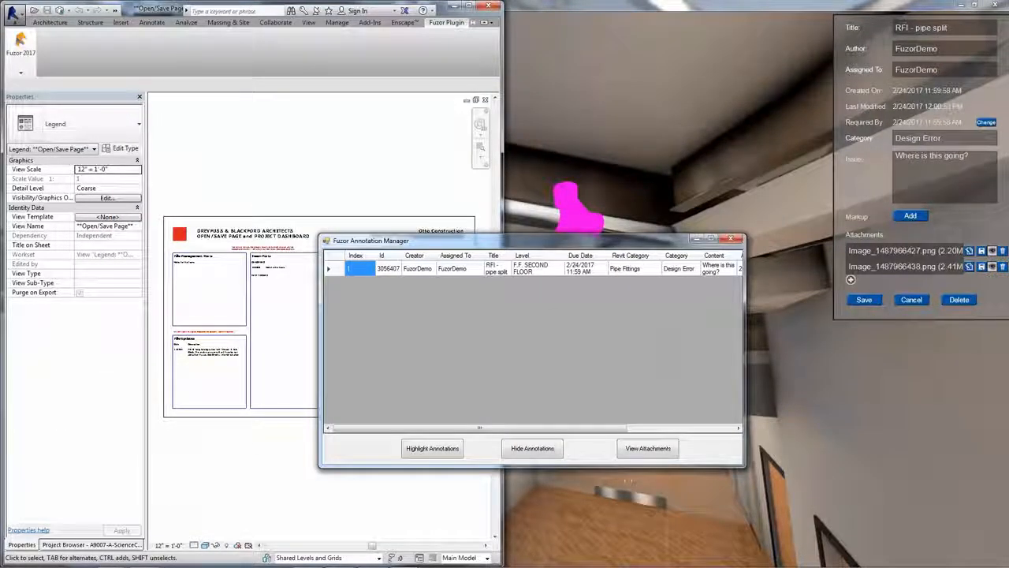
left_click(432, 449)
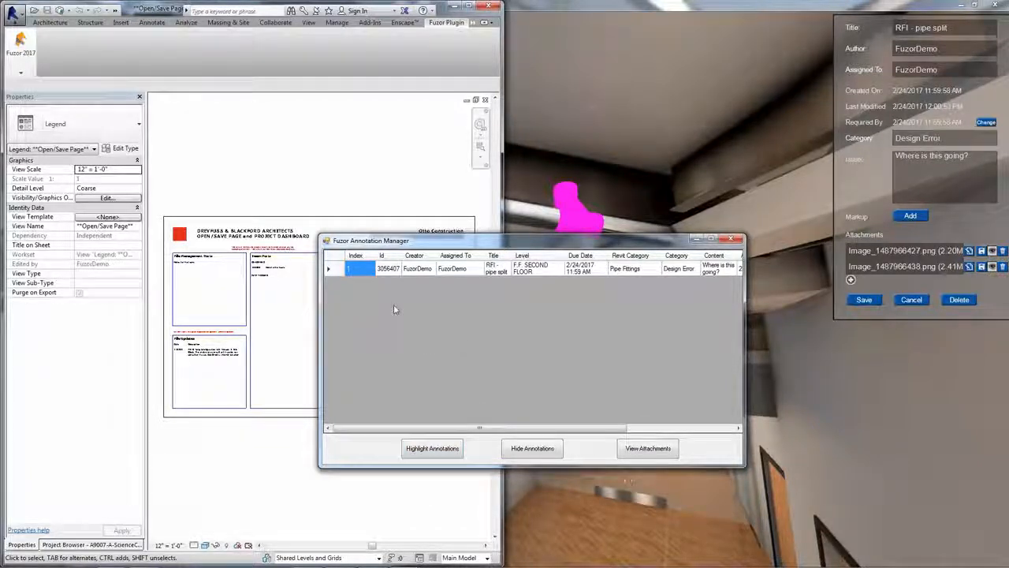
left_click(410, 268)
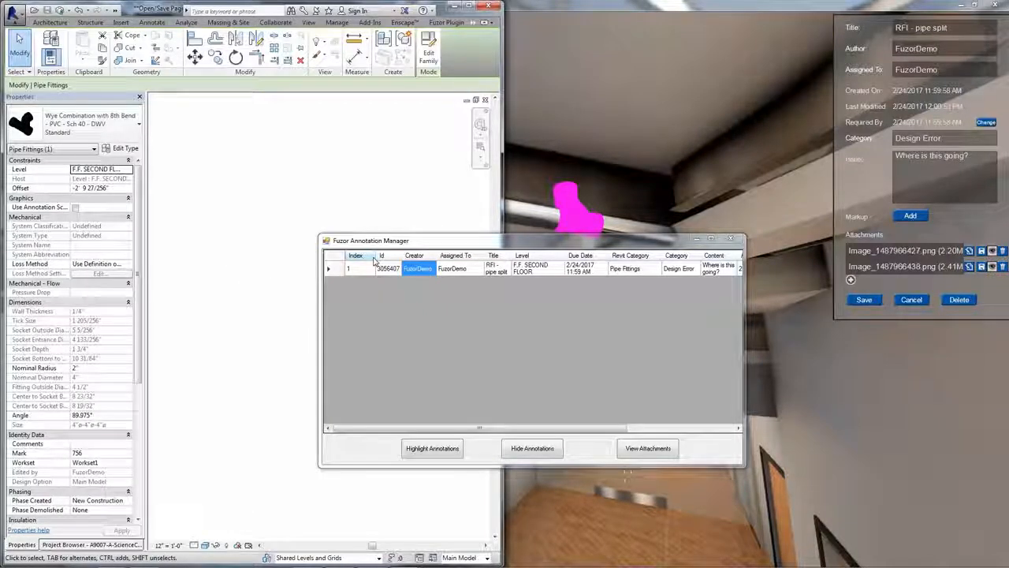
mouse_move(395, 242)
left_mouse_down()
mouse_move(587, 247)
mouse_move(533, 239)
left_mouse_up()
left_click(274, 243)
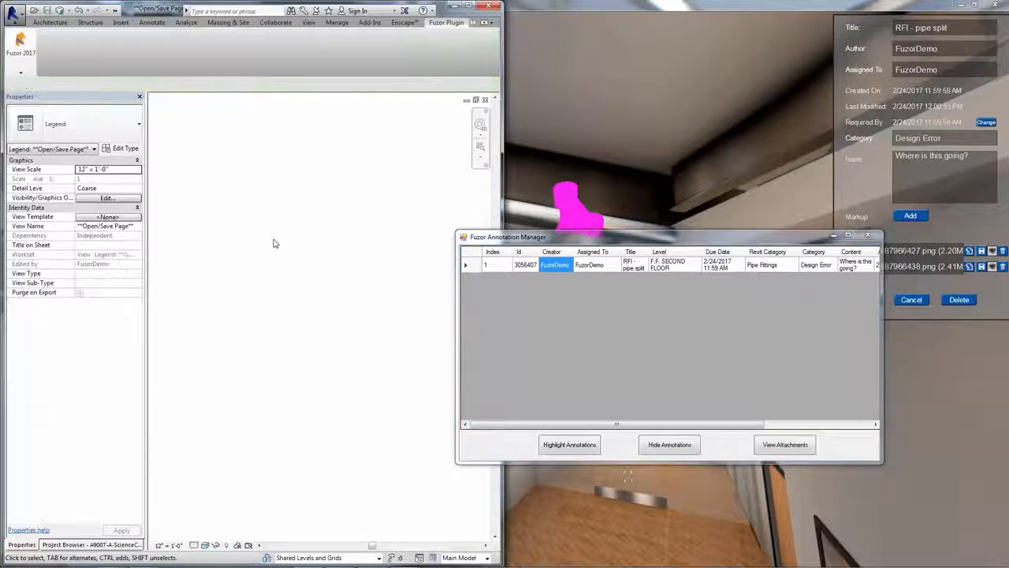
Show Revit's project browser, and switch to Fuzor to close the annotation details and look around the café interior
left_click(55, 544)
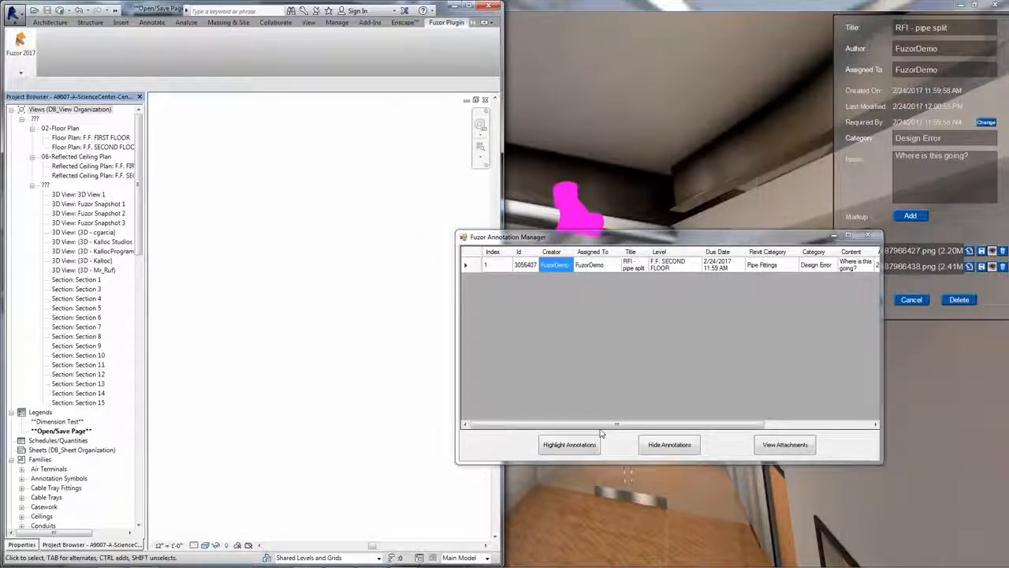
left_click(678, 505)
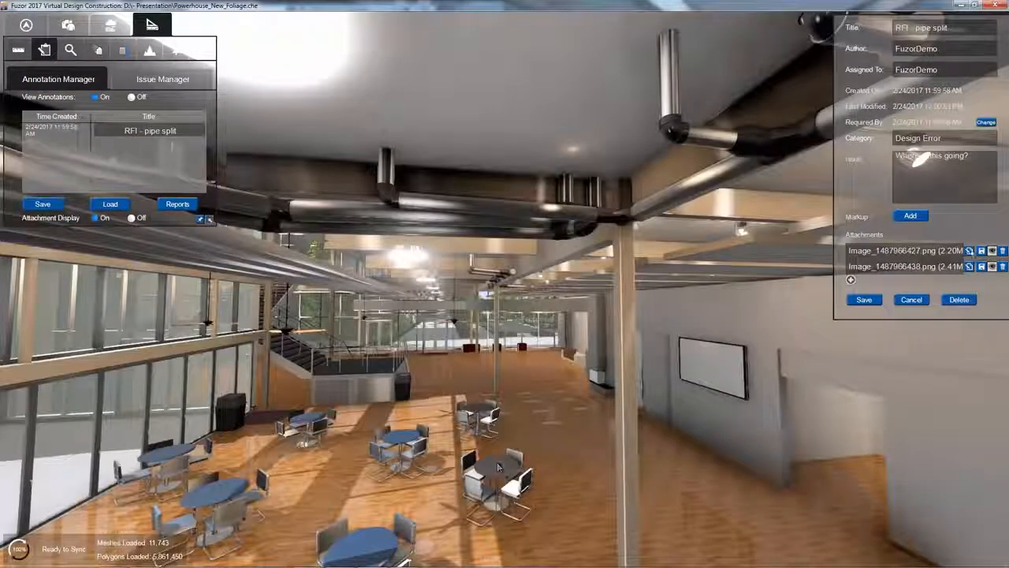
left_click(959, 300)
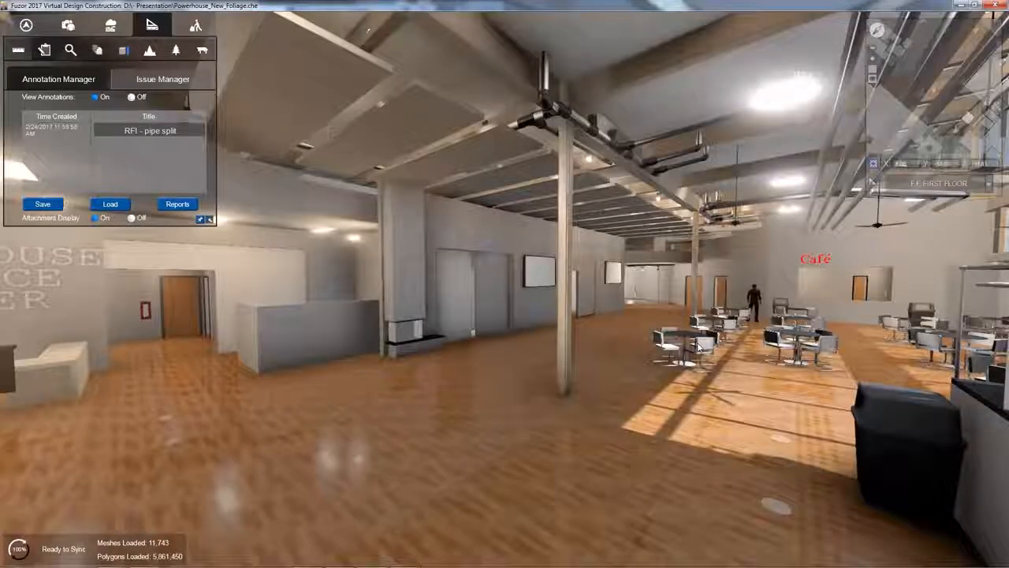
left_click(682, 341)
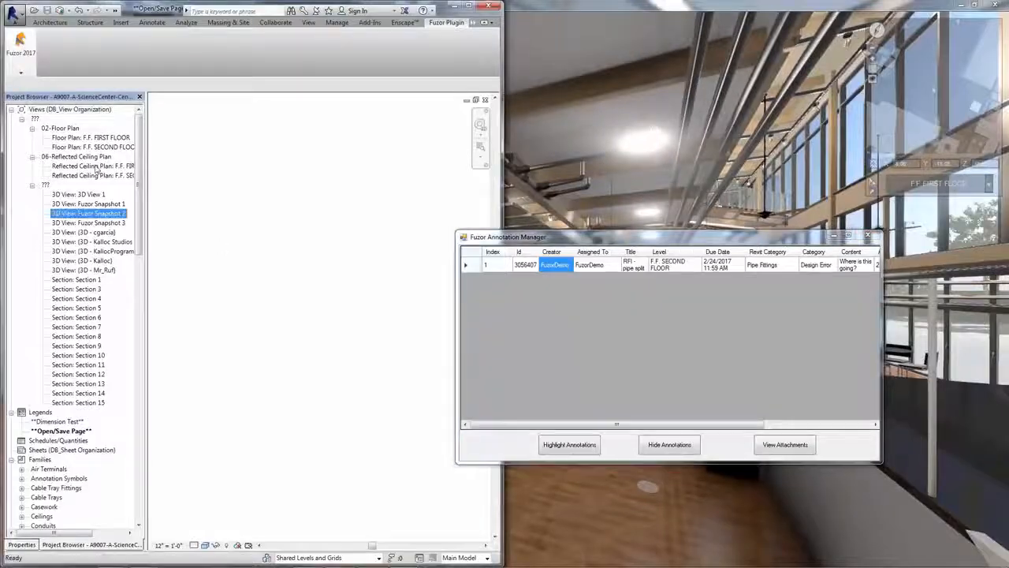
Open the F.F. FIRST FLOOR reflected ceiling plan in Revit
double_click(90, 138)
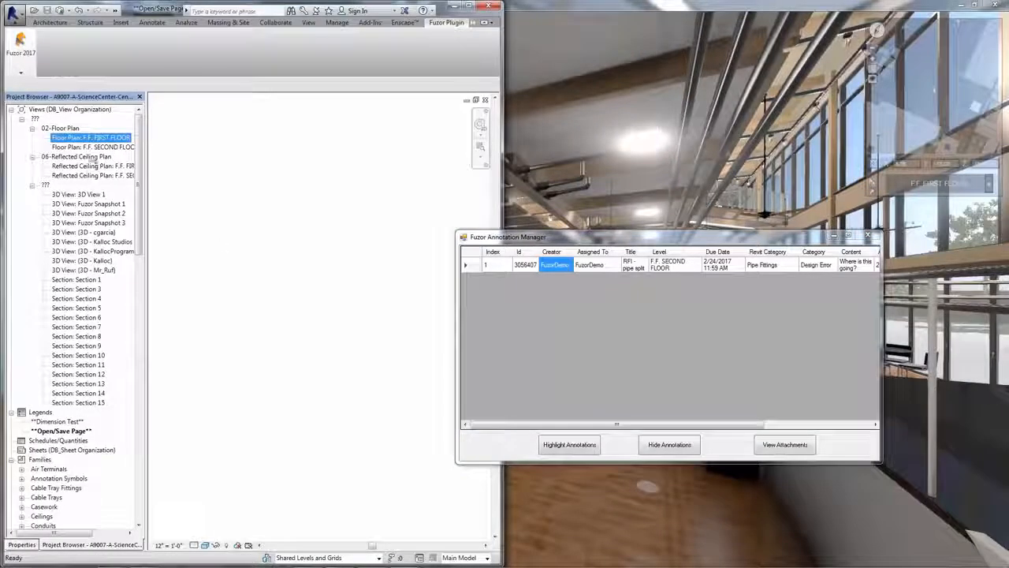
left_click(95, 166)
double_click(102, 166)
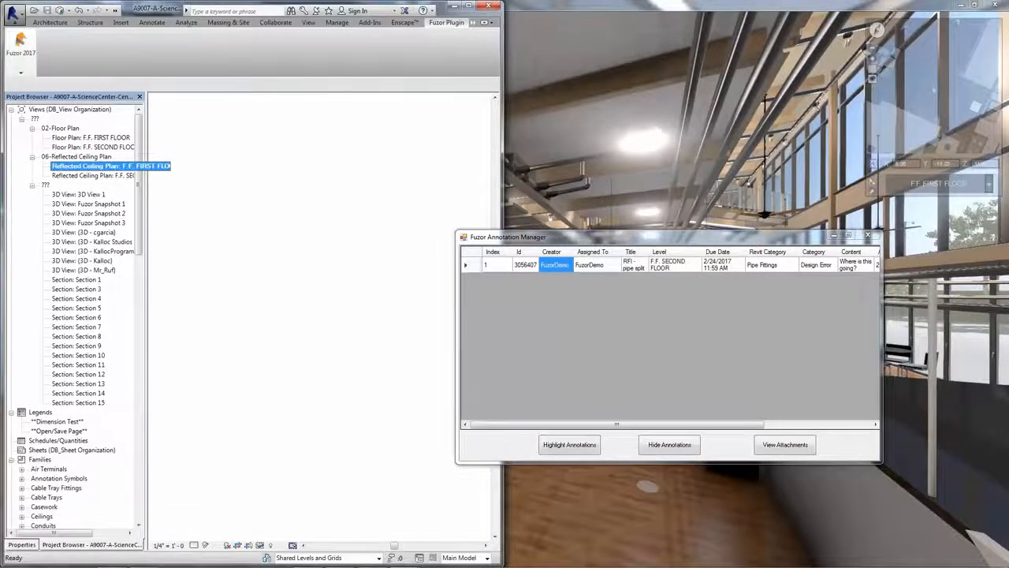
scroll(258, 310, "up", 6)
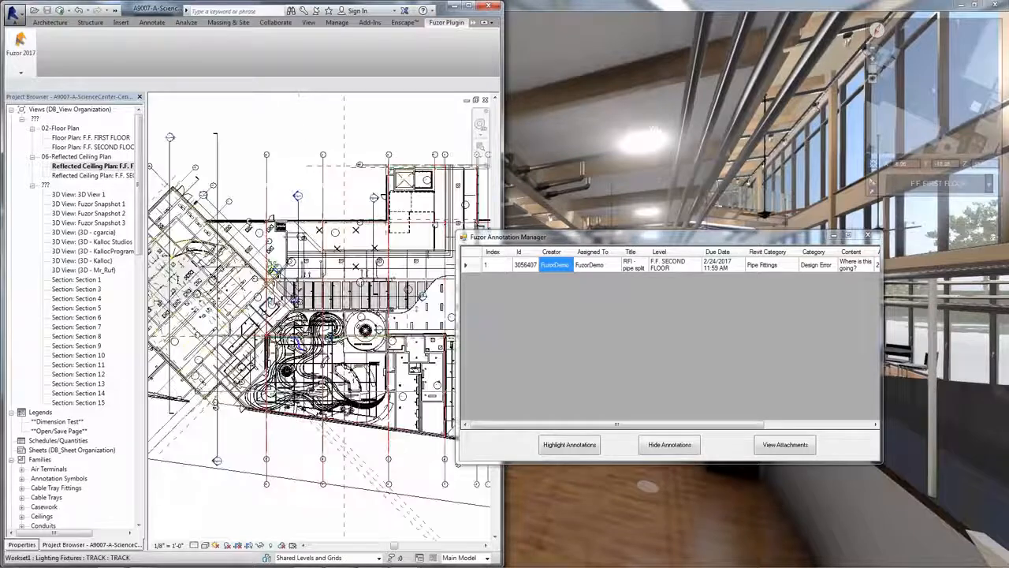
Locate the pipe fitting of the "RFI - pipe split" annotation in the ceiling plan and highlight it
left_click(545, 267)
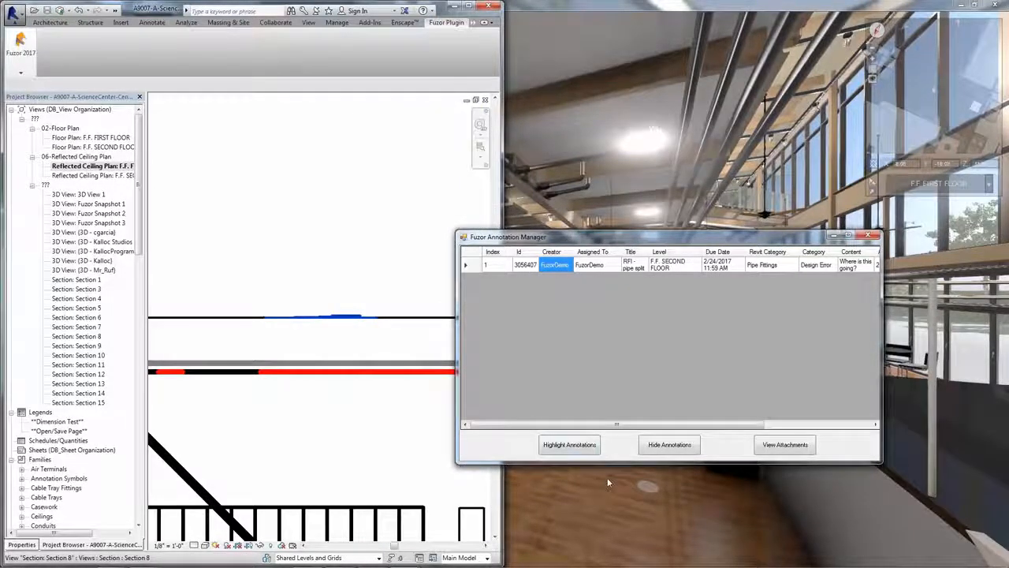
left_click(405, 274)
left_click(569, 444)
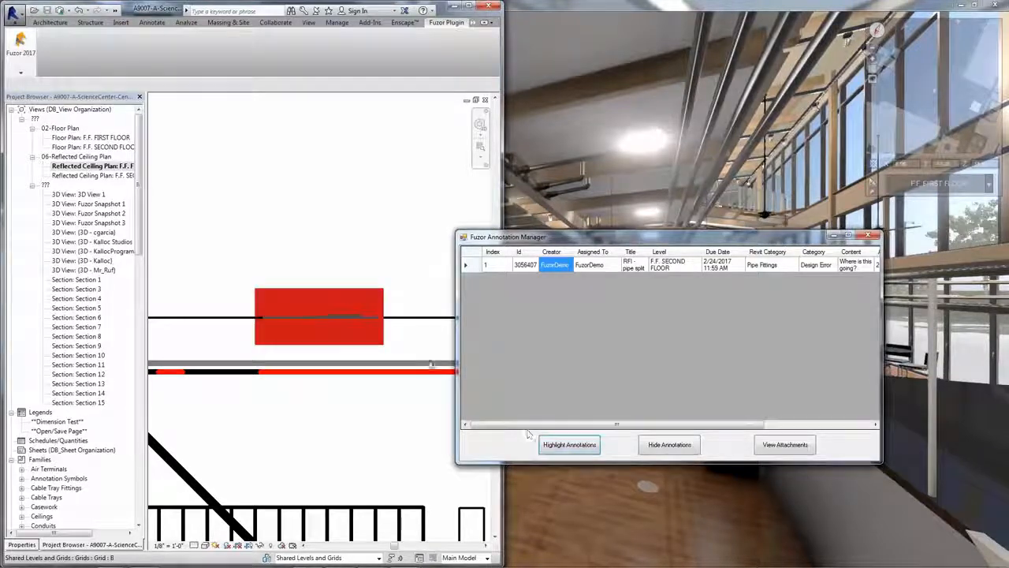
Set the reflected ceiling plan's detail level to Fine
left_click(204, 544)
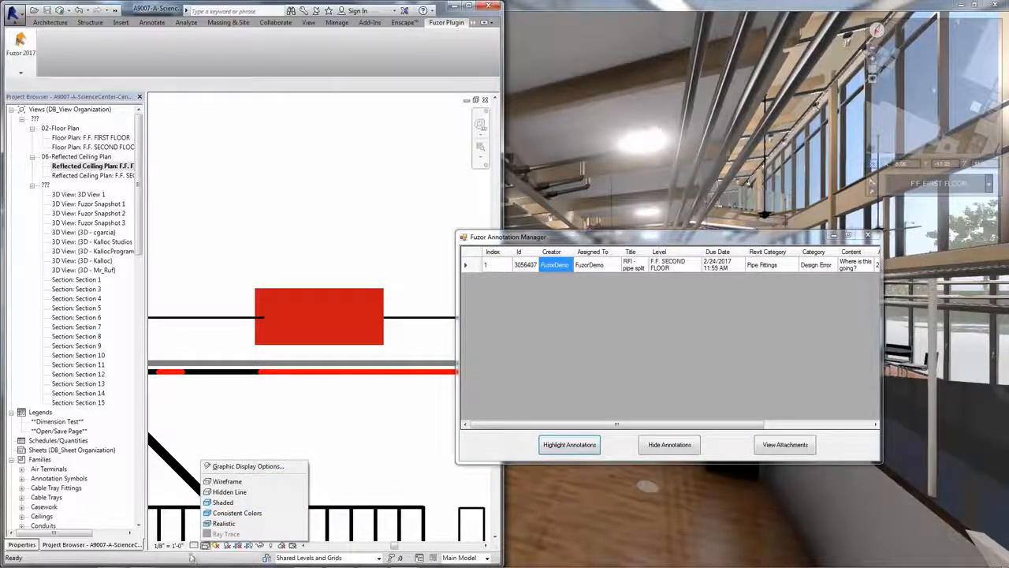
left_click(194, 544)
left_click(207, 534)
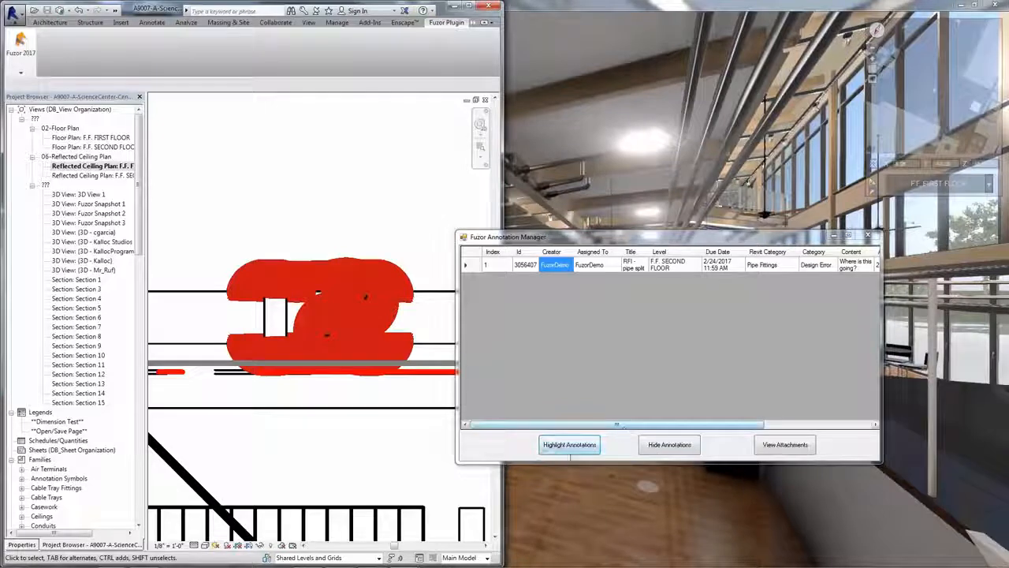
Hide the annotation highlighting on the pipe fitting in the ceiling plan
left_click(693, 446)
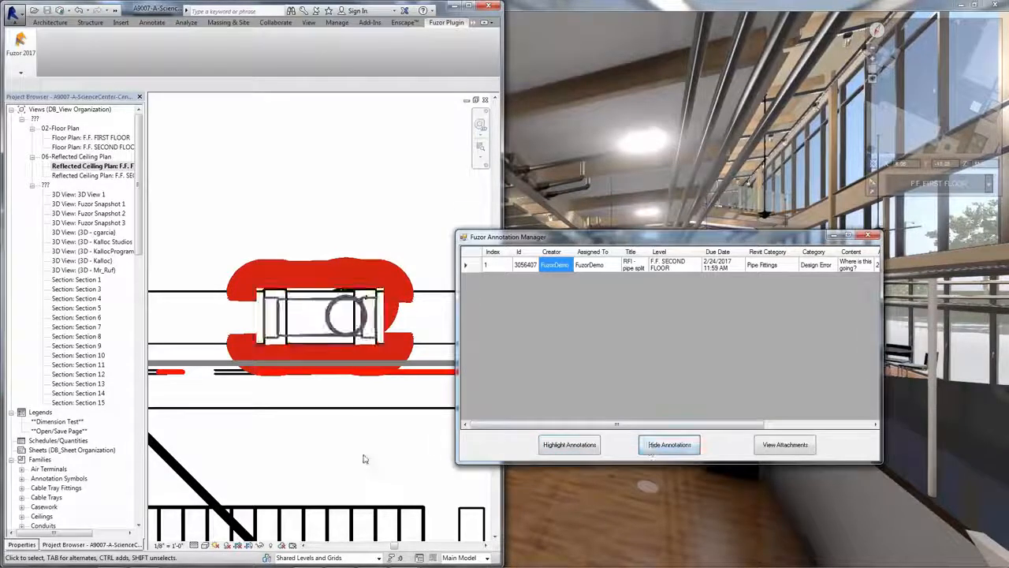
scroll(353, 453, "down", 3)
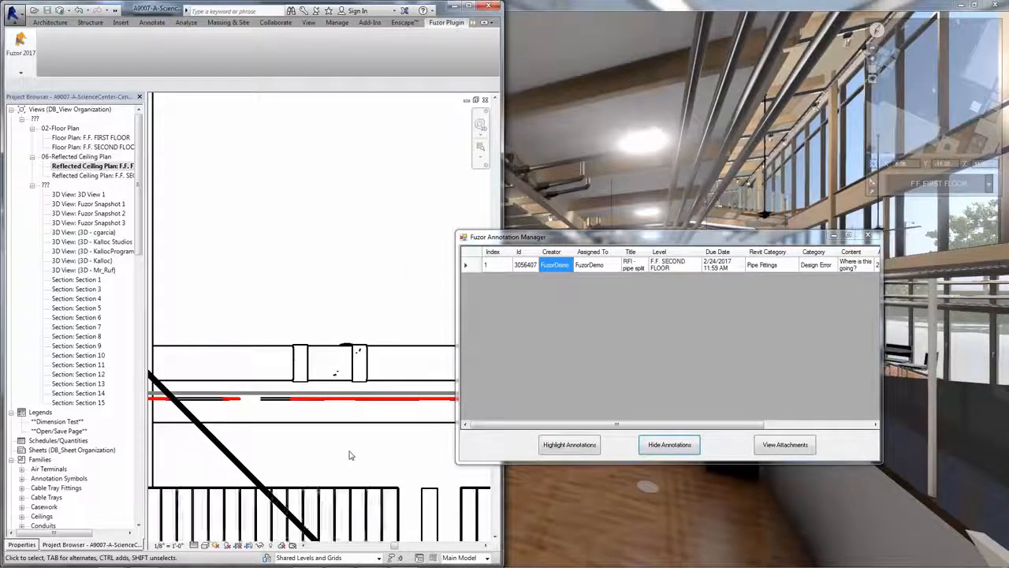
scroll(353, 453, "up", 1)
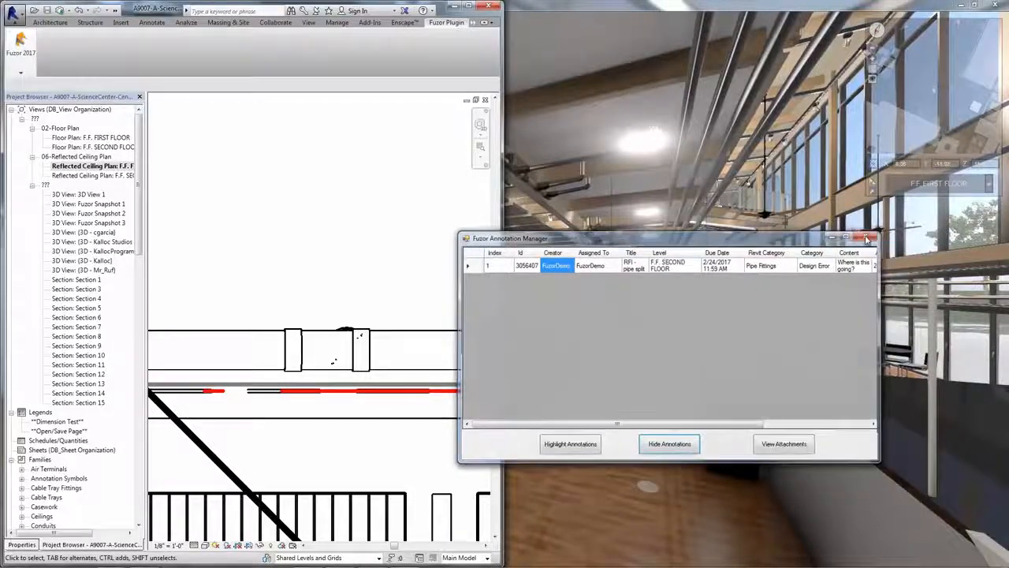
Close the annotation manager in Revit, switch to Fuzor and maximize its window on the café view
left_click(867, 237)
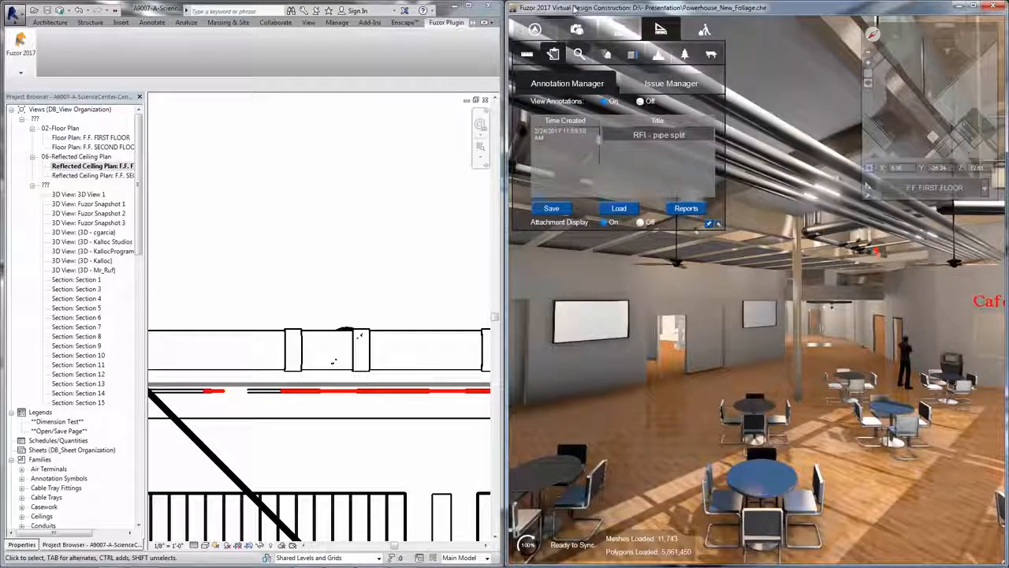
double_click(544, 7)
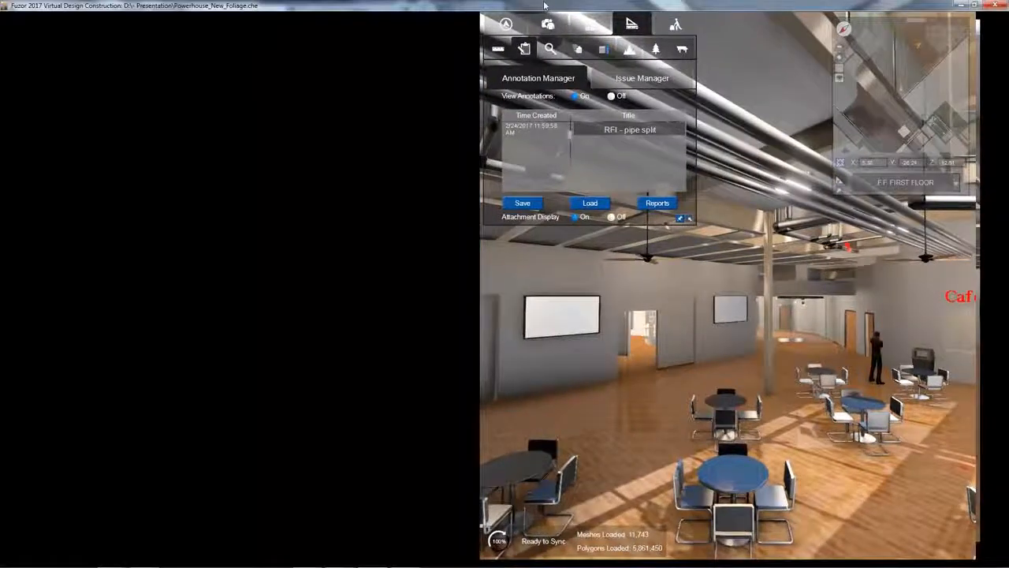
key("s")
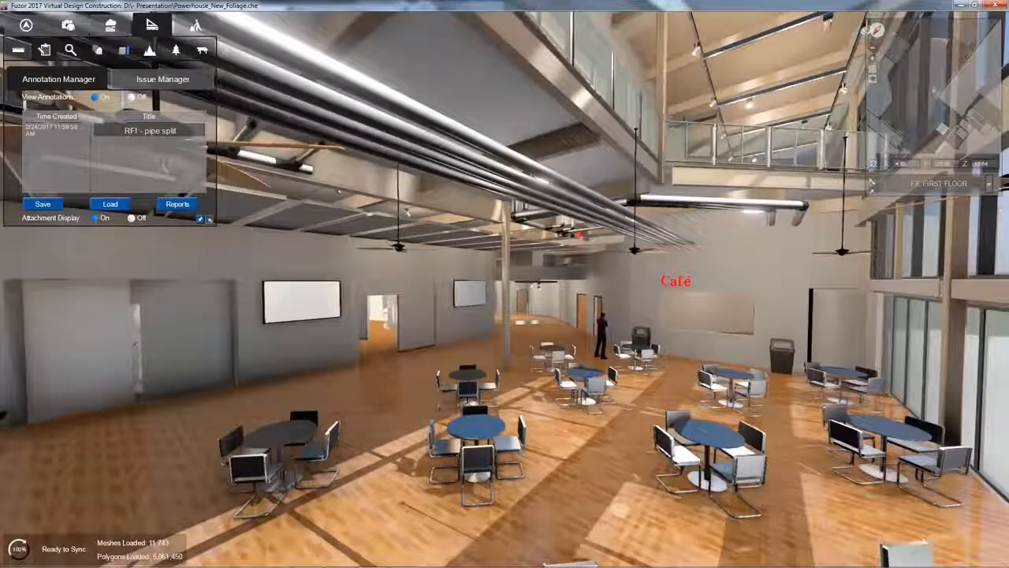
key("e")
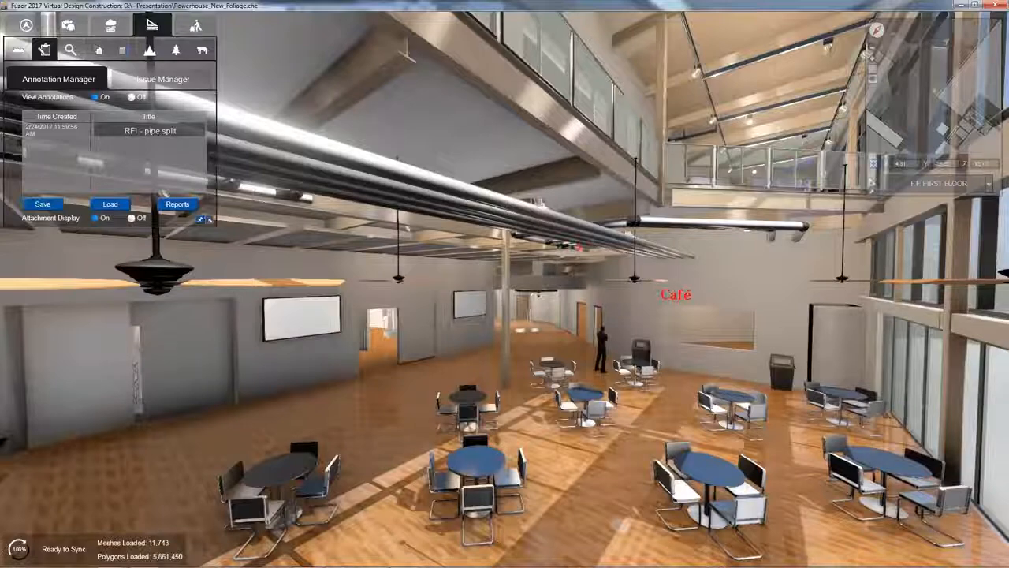
key("s")
Review the navigation options and the project save, viewer creation and cloud storage options while moving through the café
left_click(28, 25)
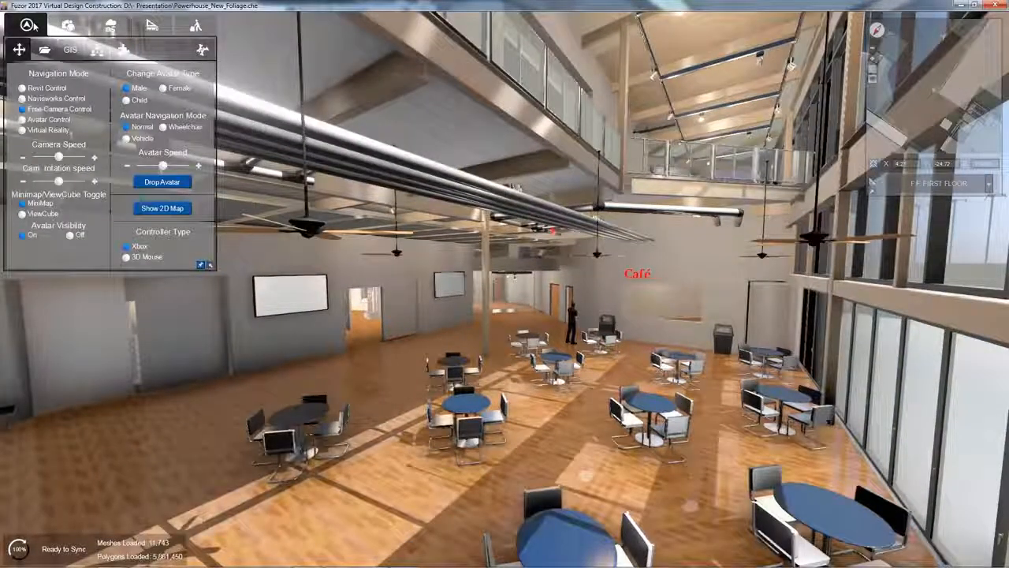
key("a")
key("e")
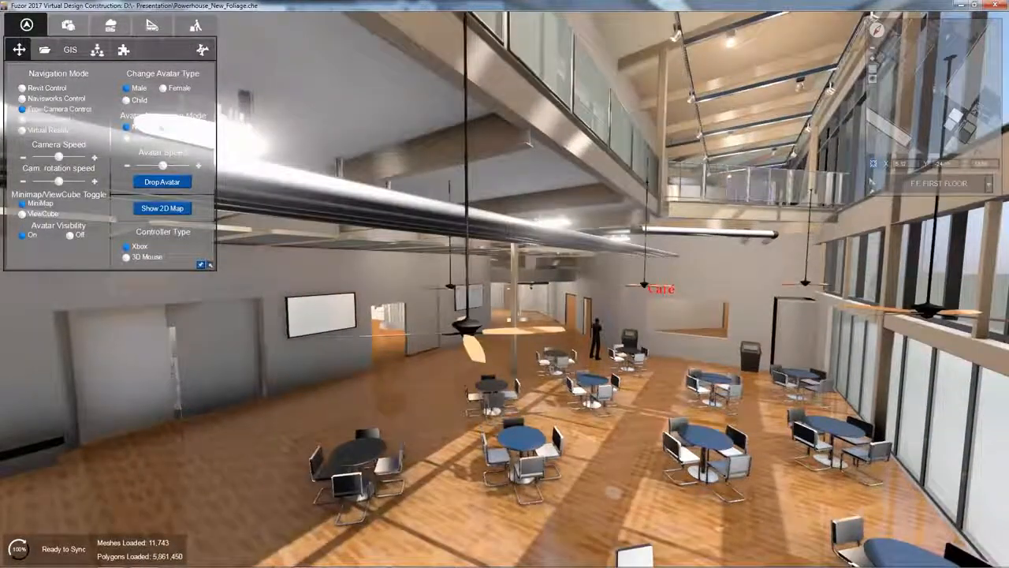
key("e")
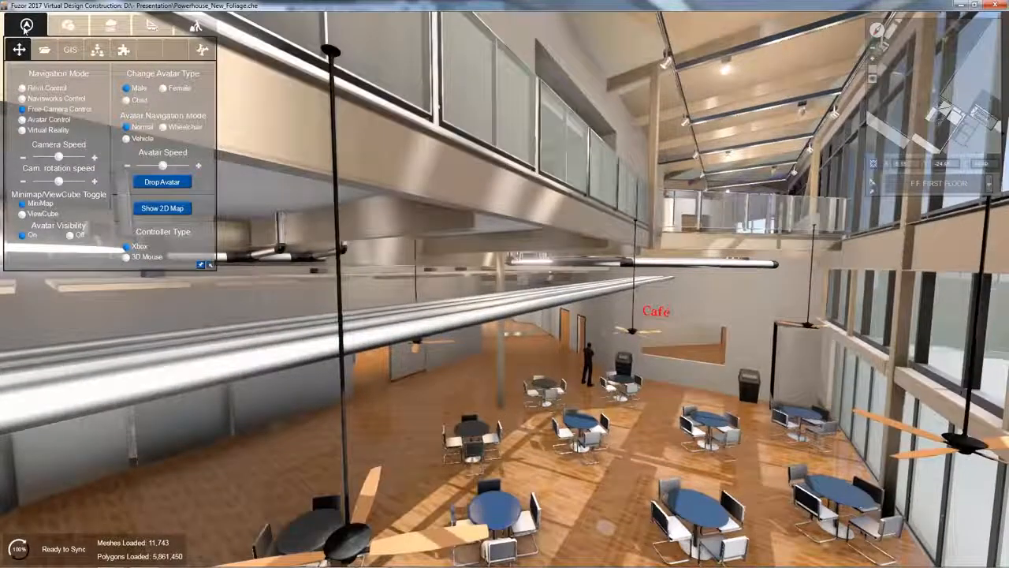
left_click(45, 50)
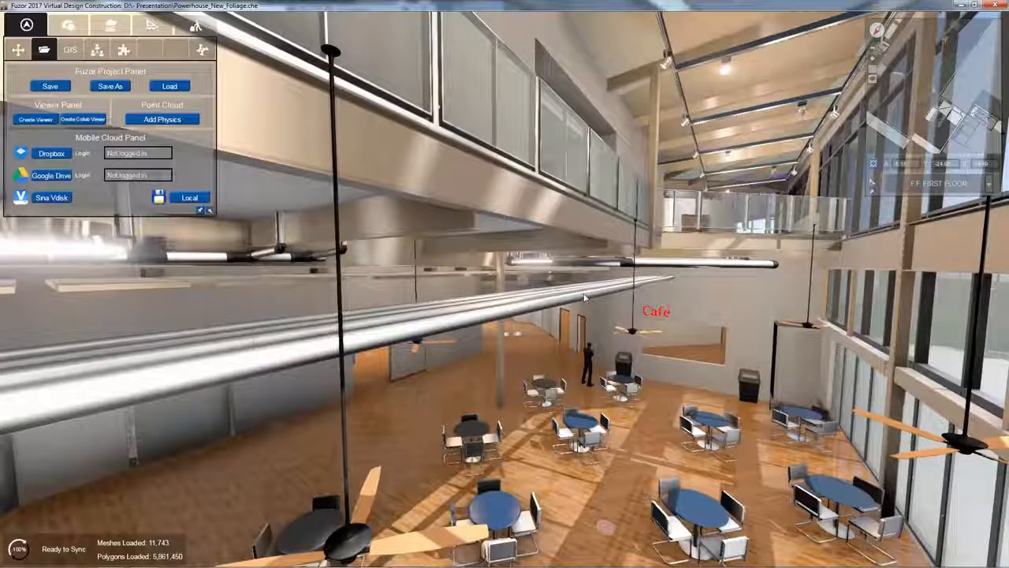
key("a")
key("q")
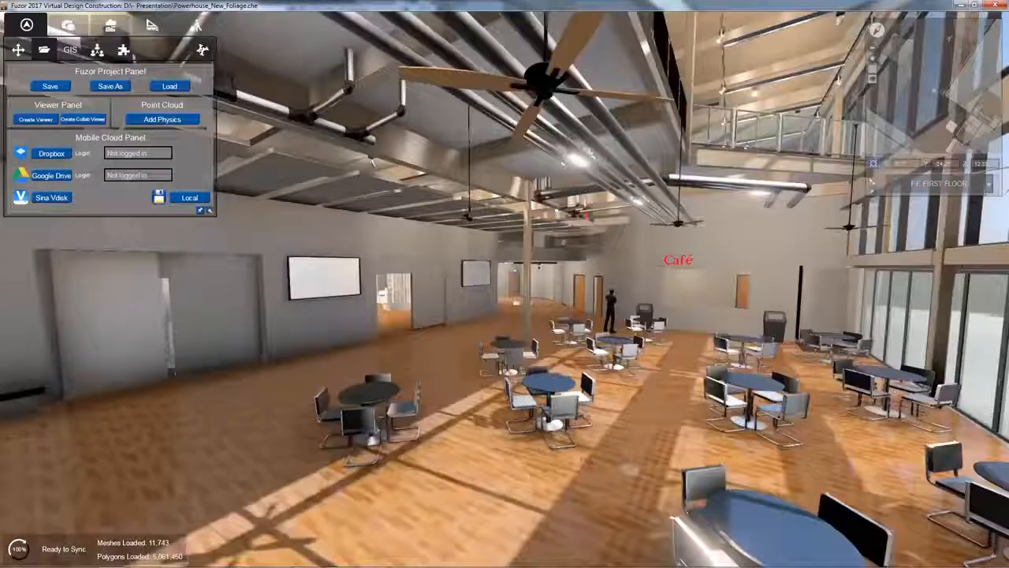
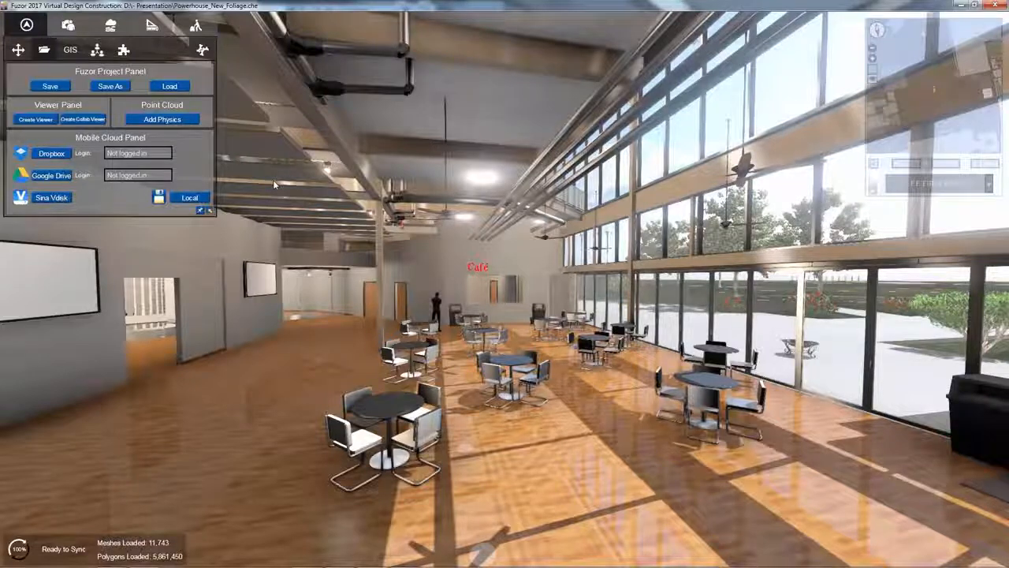
Show the Construction Manager with its 4D schedule and collapse the task list to the timeline
left_click(195, 26)
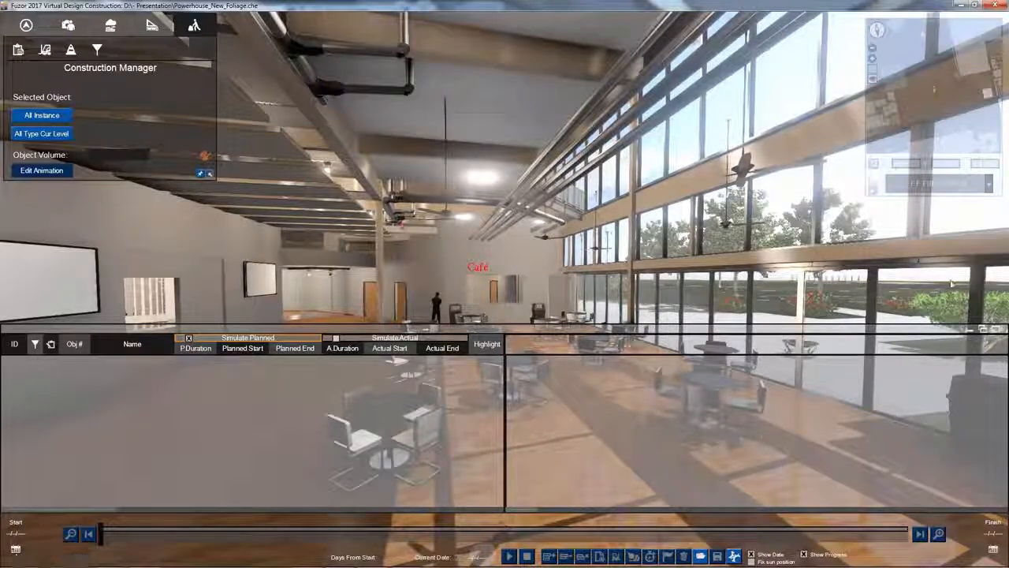
left_click(975, 328)
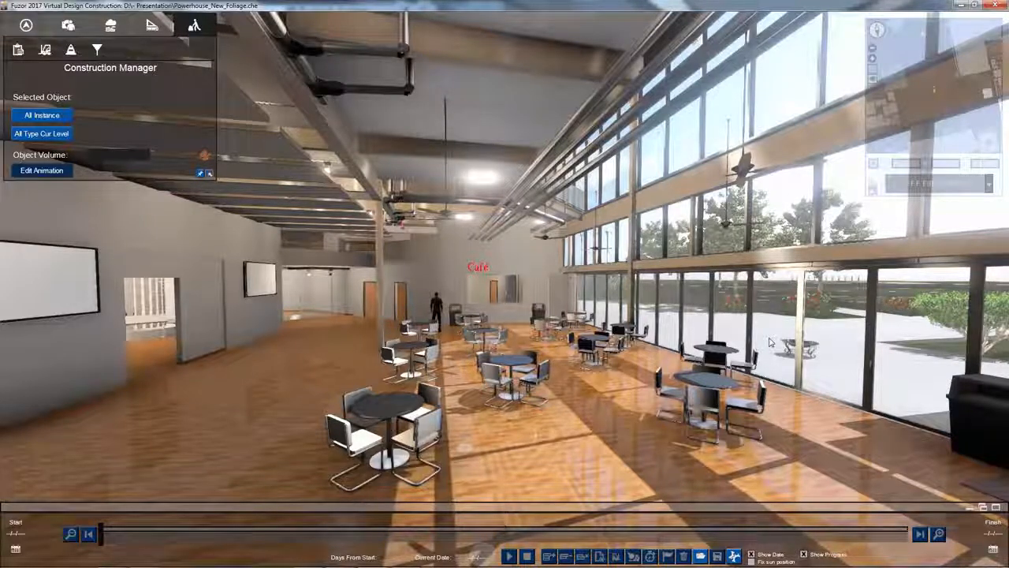
Leave the 4D schedule and examine the collaboration server and peer-to-peer collaboration settings
left_click(26, 25)
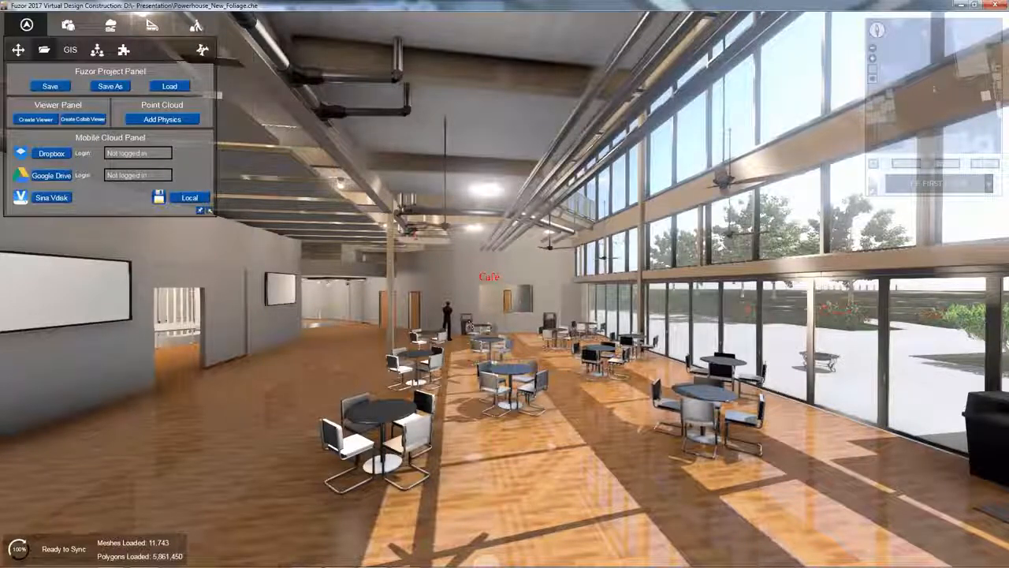
key("w")
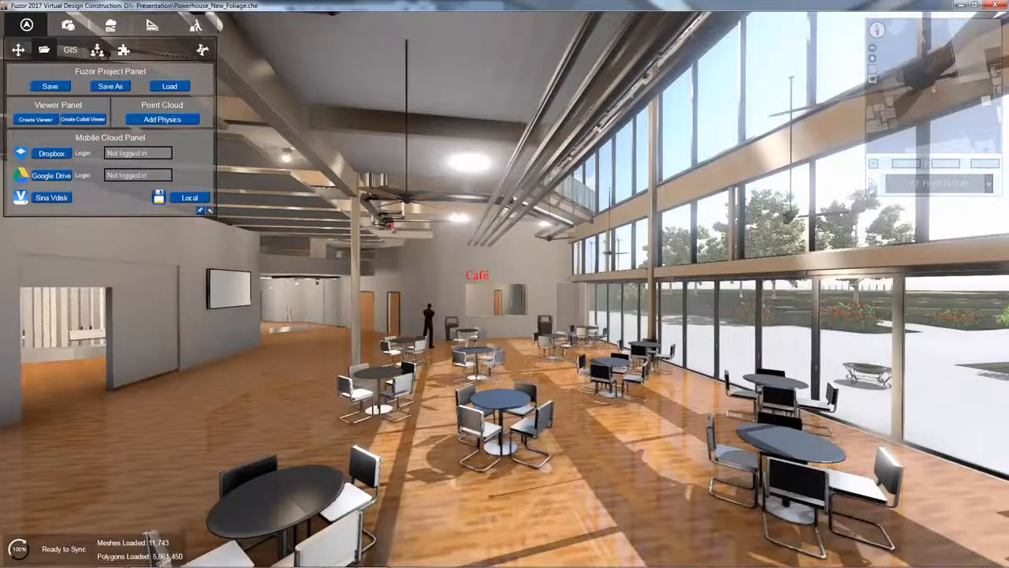
key("s")
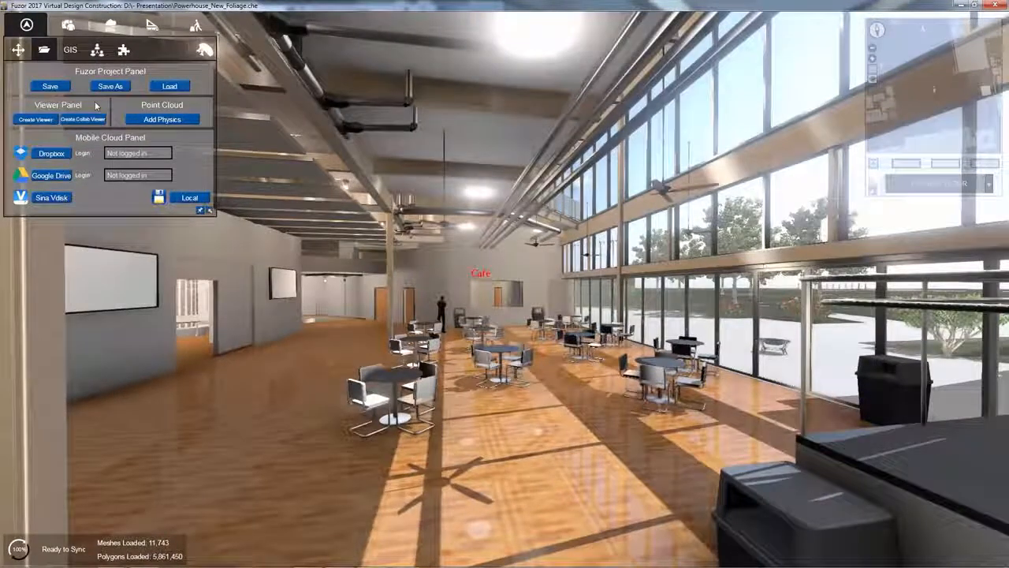
left_click(18, 50)
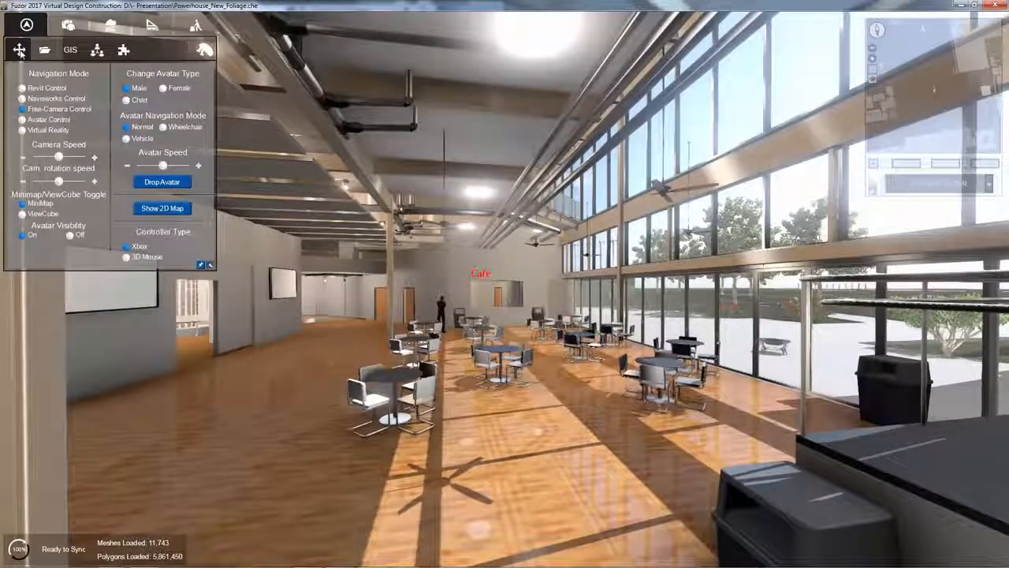
left_click(103, 53)
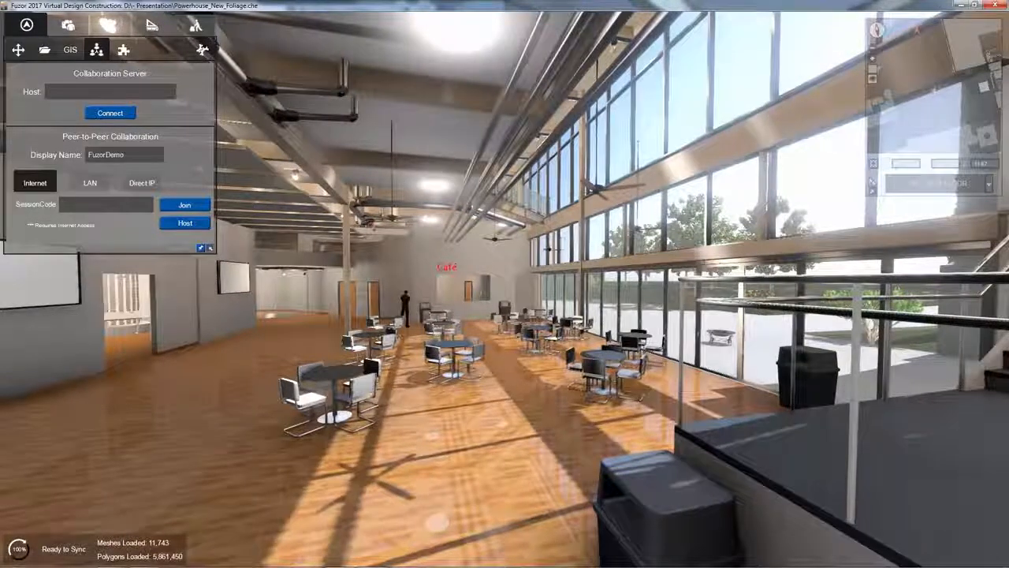
middle_click_drag(336, 283, 406, 293)
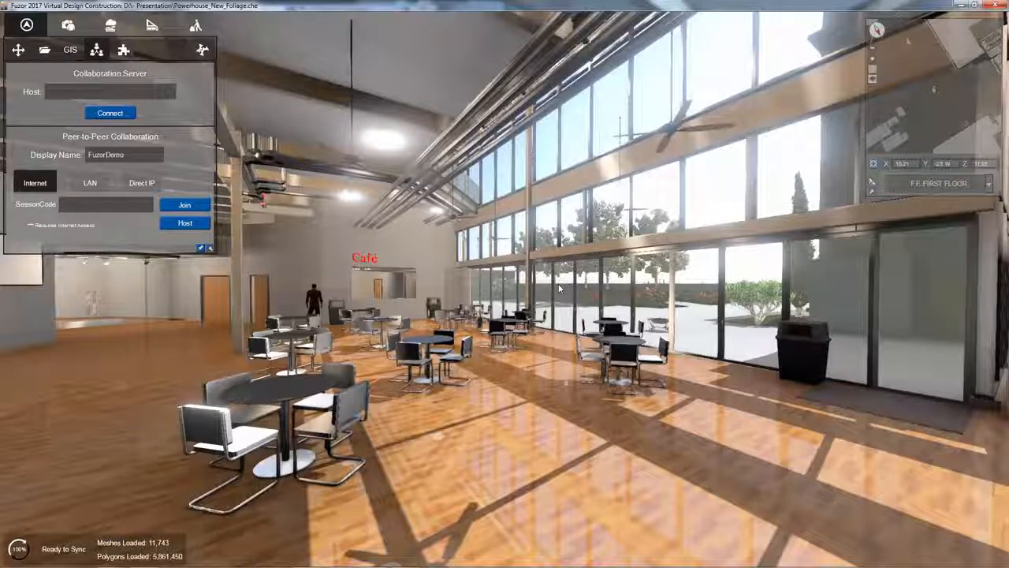
Revisit the navigation options, reposition the café view and bring up the annotation list again
left_click(18, 50)
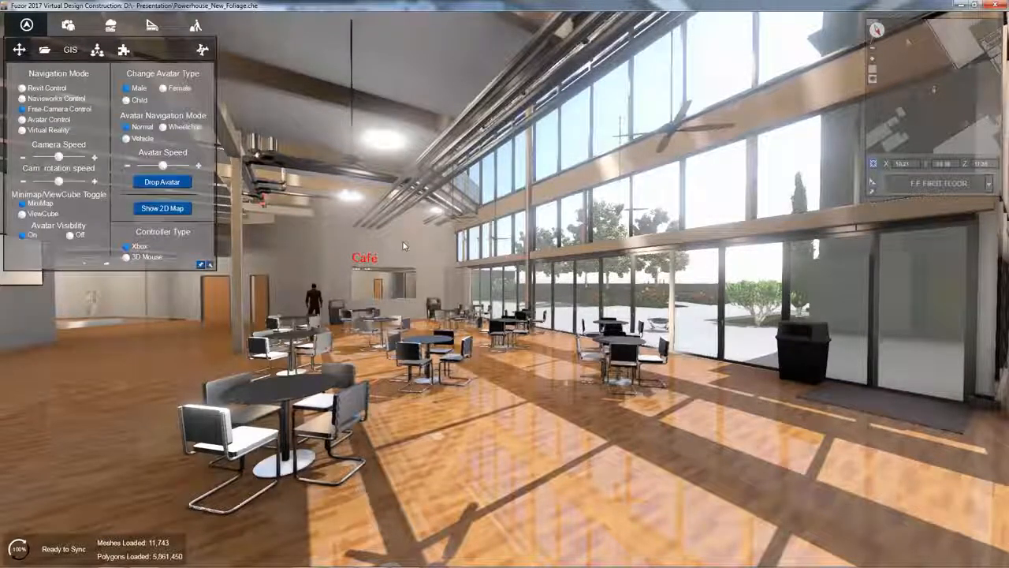
left_click_drag(403, 246, 388, 247)
key("e")
key("e")
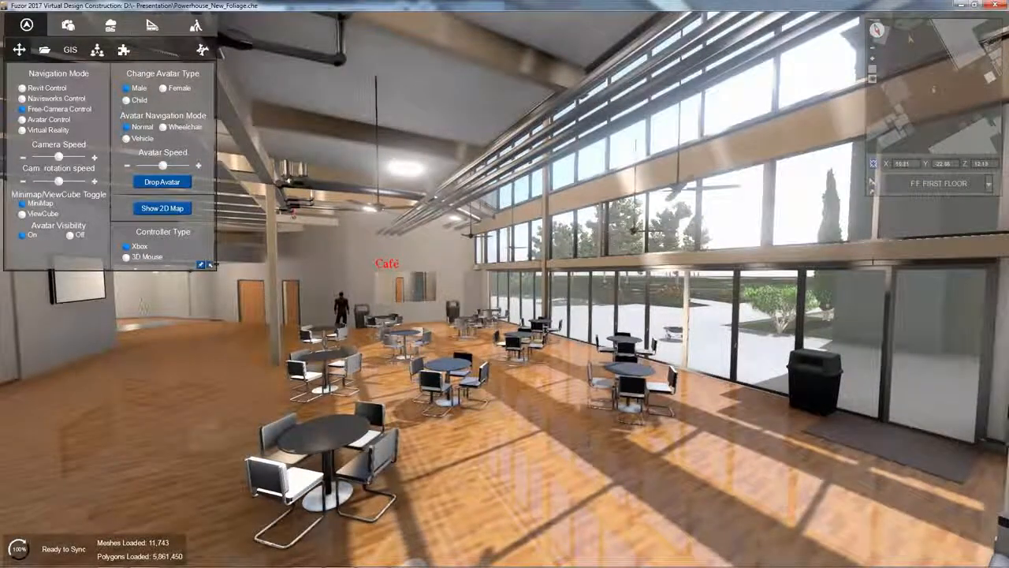
key("q")
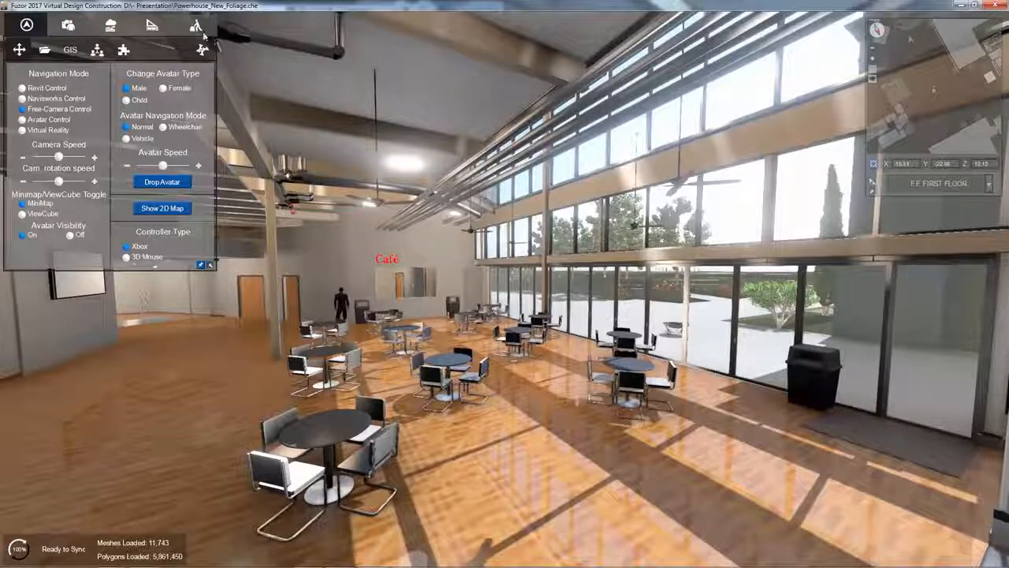
left_click(195, 25)
left_click(152, 25)
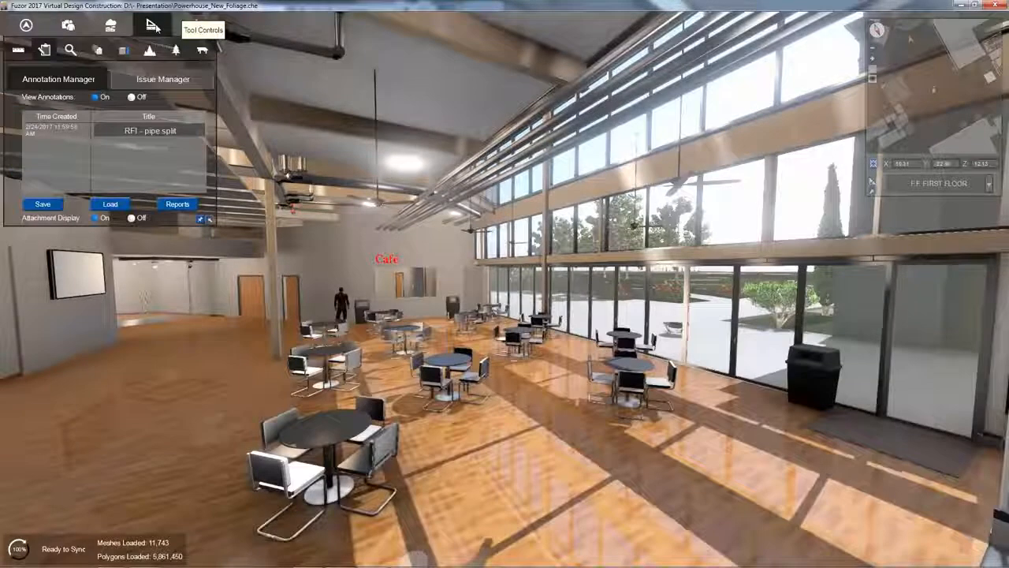